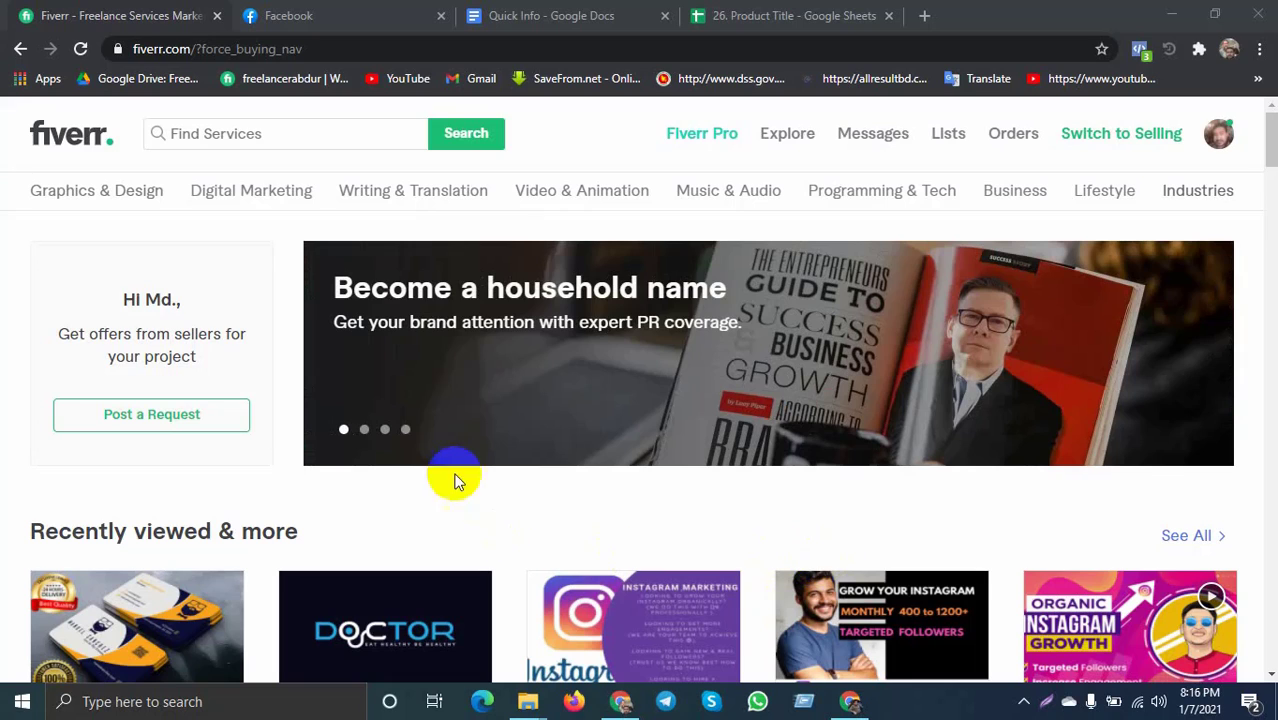
Search Fiverr for "product upload" and examine the listed gigs, their sellers and starting prices
left_click(216, 138)
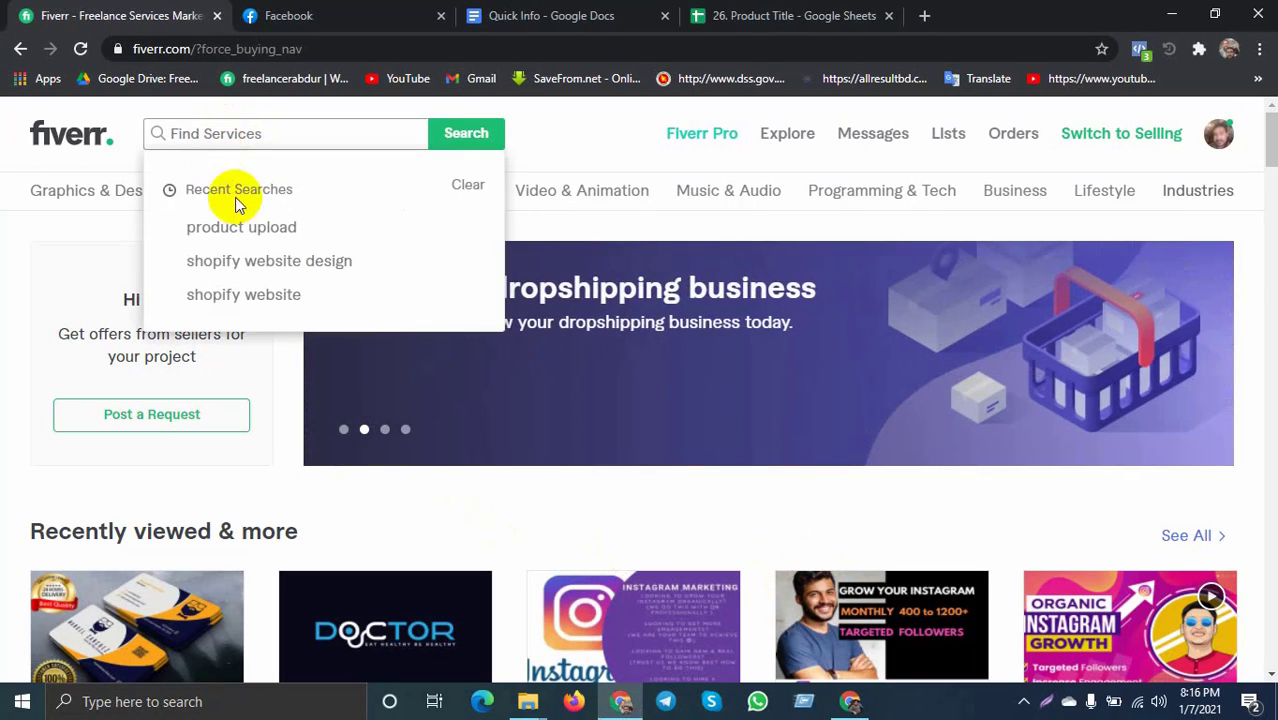
left_click(255, 229)
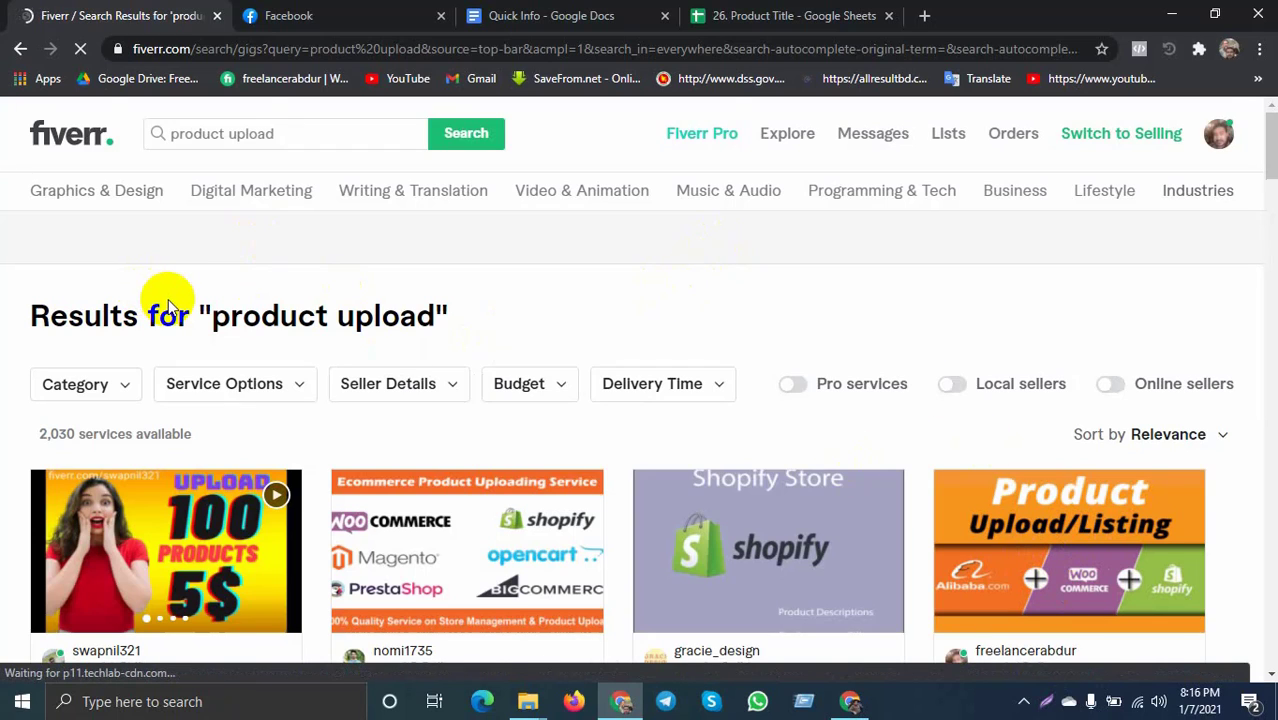
scroll(978, 594, "down", 1)
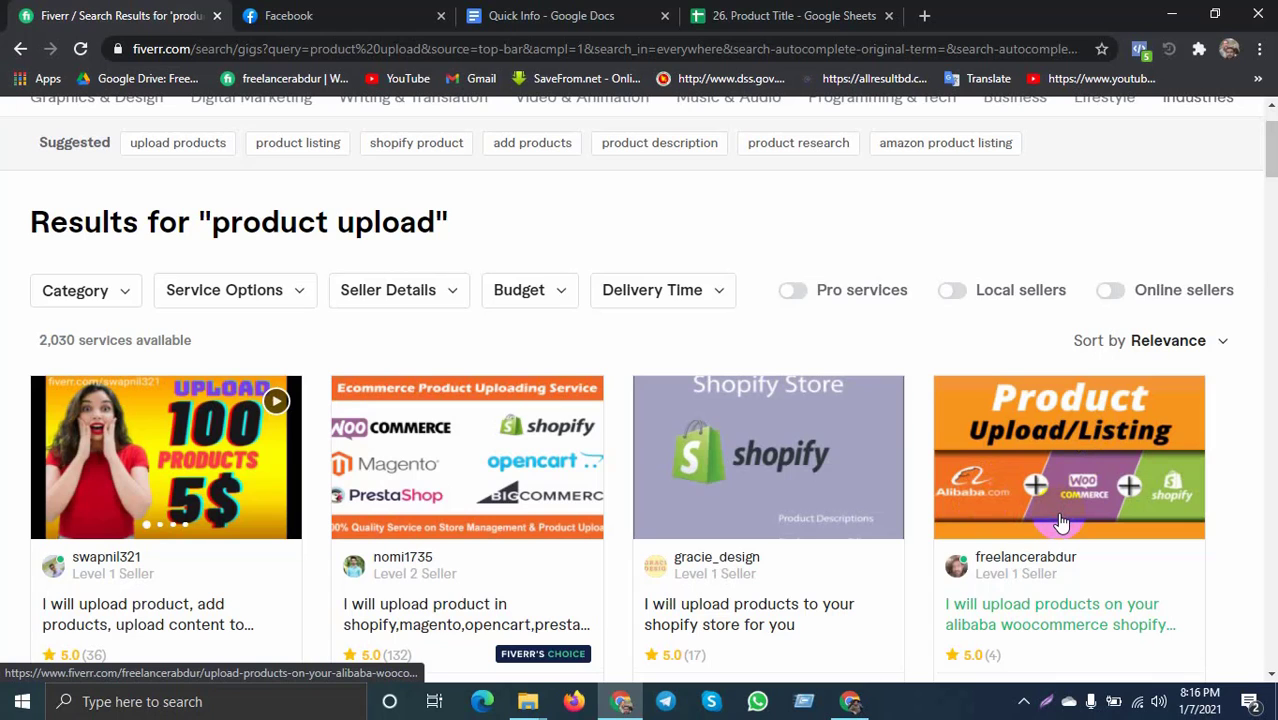
scroll(765, 499, "down", 3)
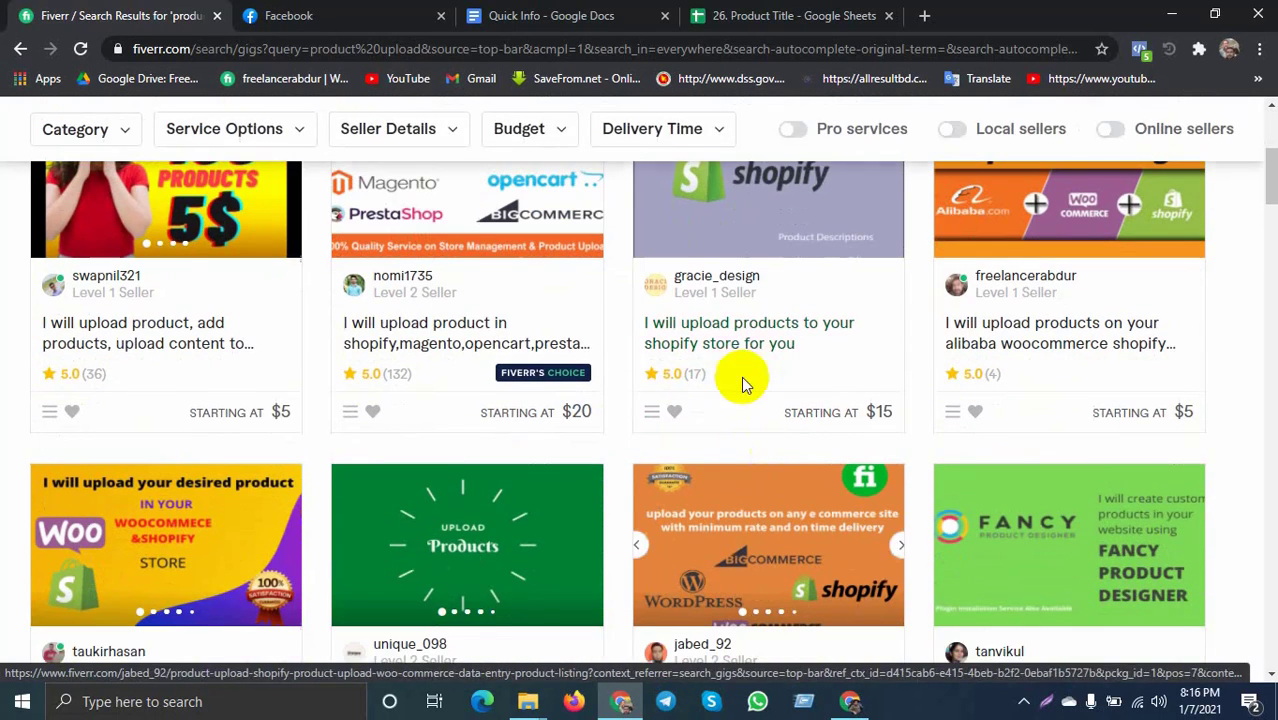
scroll(205, 465, "down", 1)
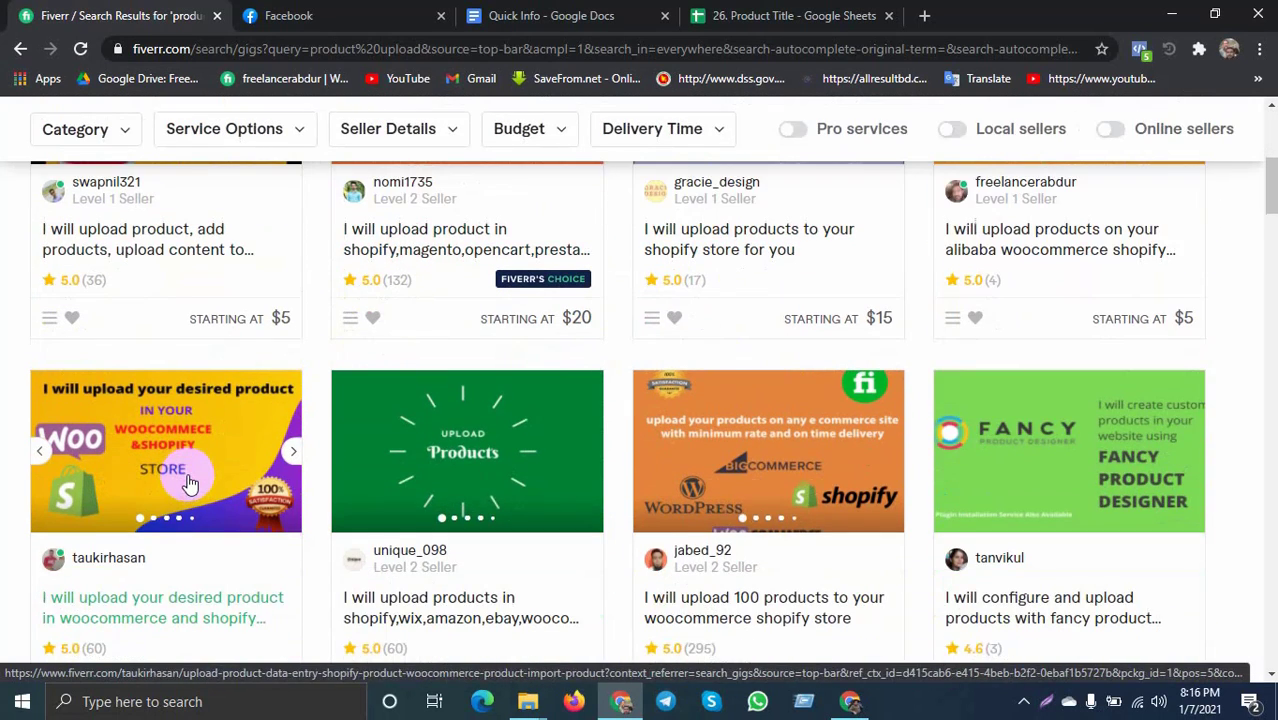
scroll(206, 486, "down", 5)
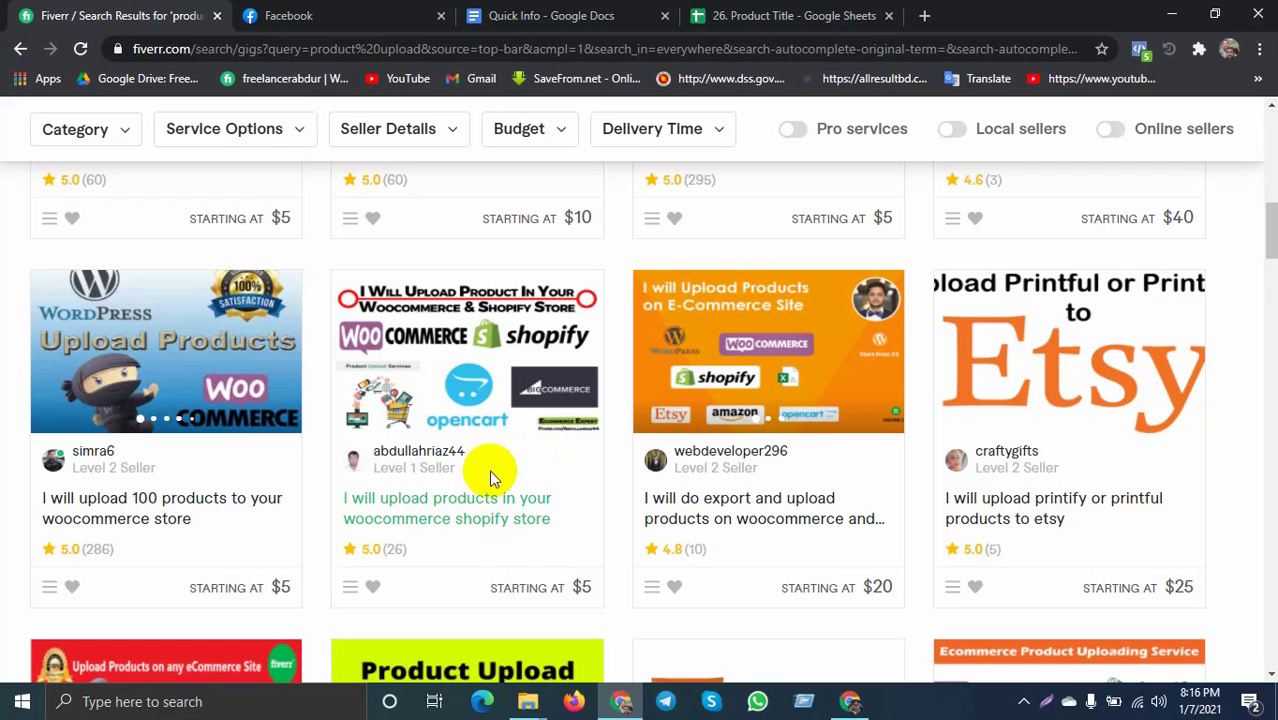
scroll(500, 486, "down", 5)
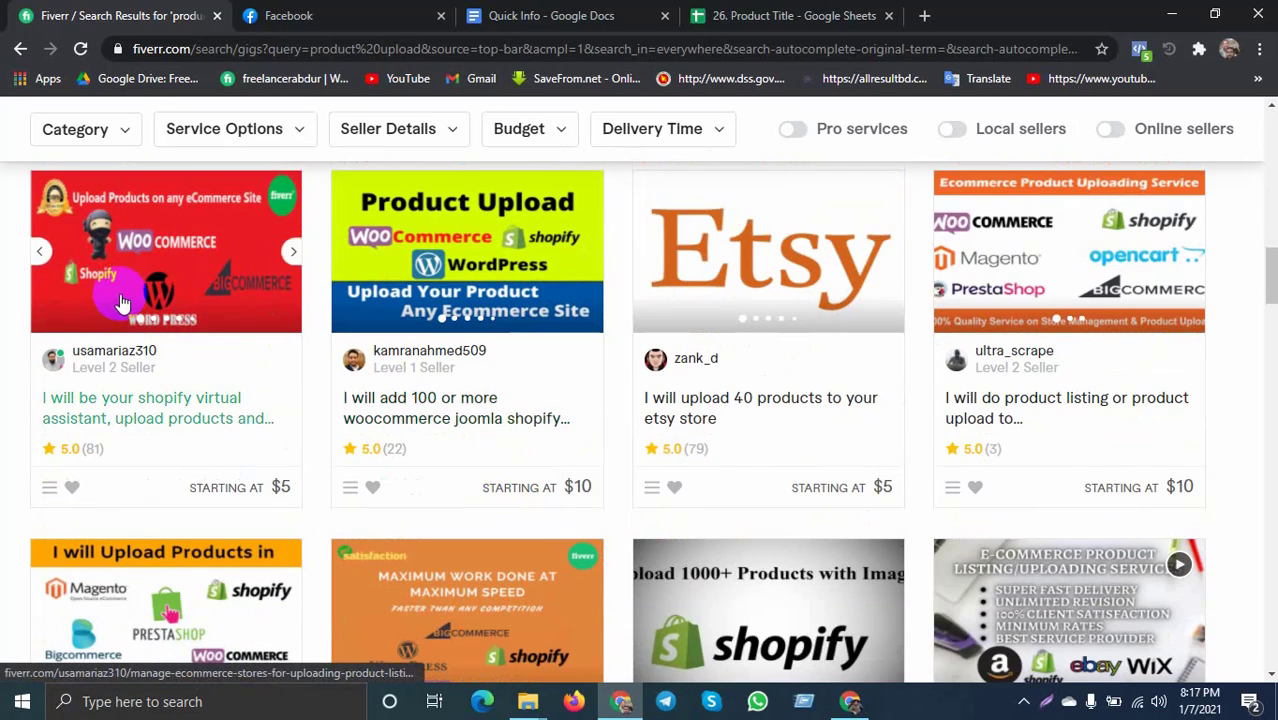
scroll(243, 434, "down", 2)
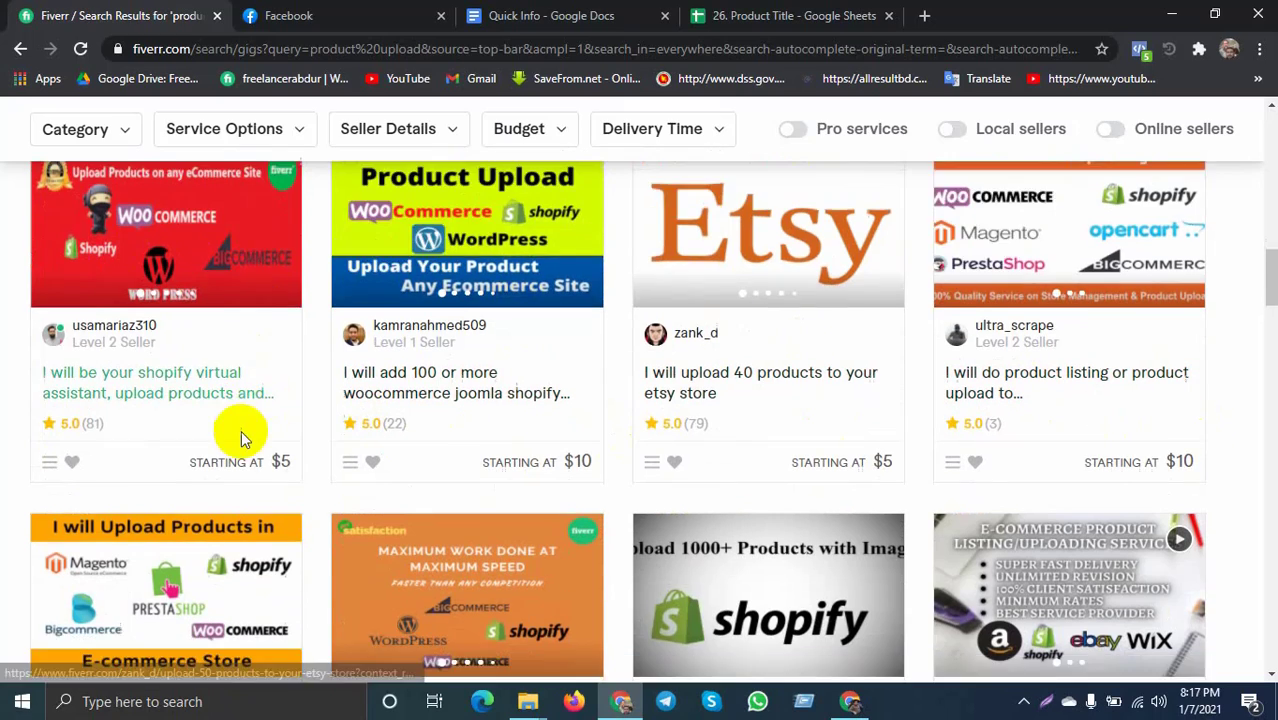
scroll(504, 442, "down", 6)
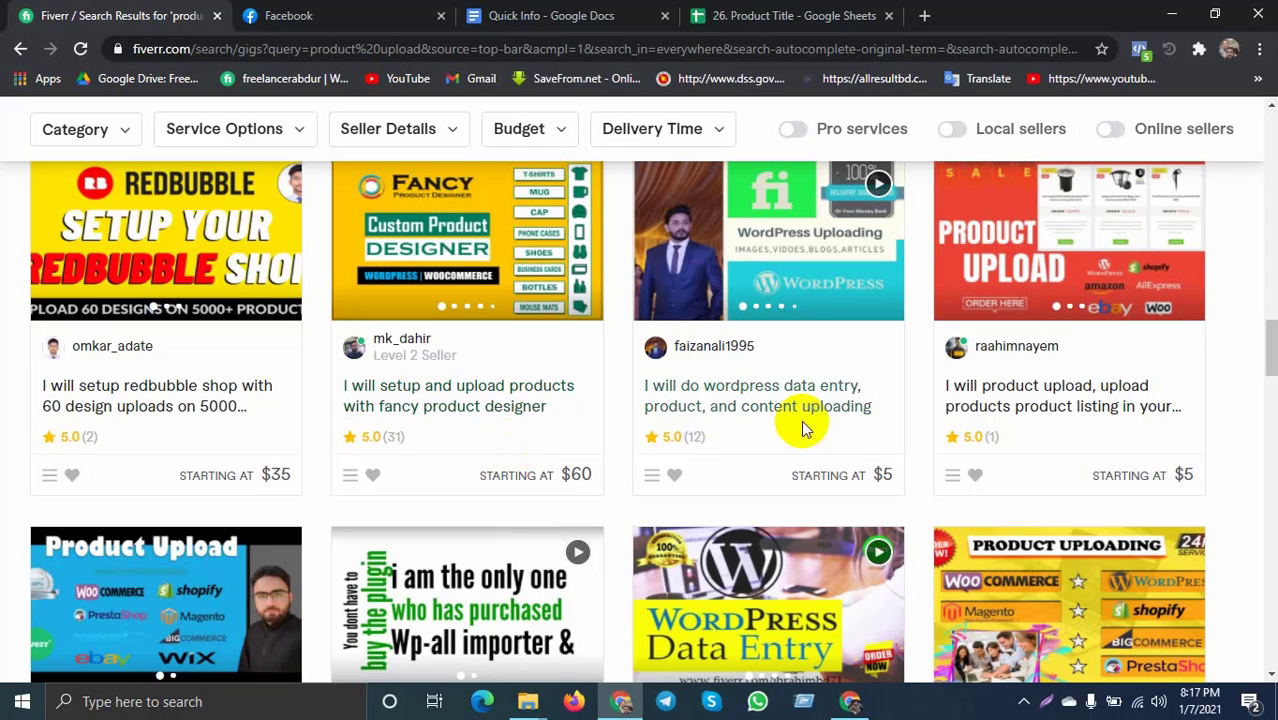
left_click(1024, 703)
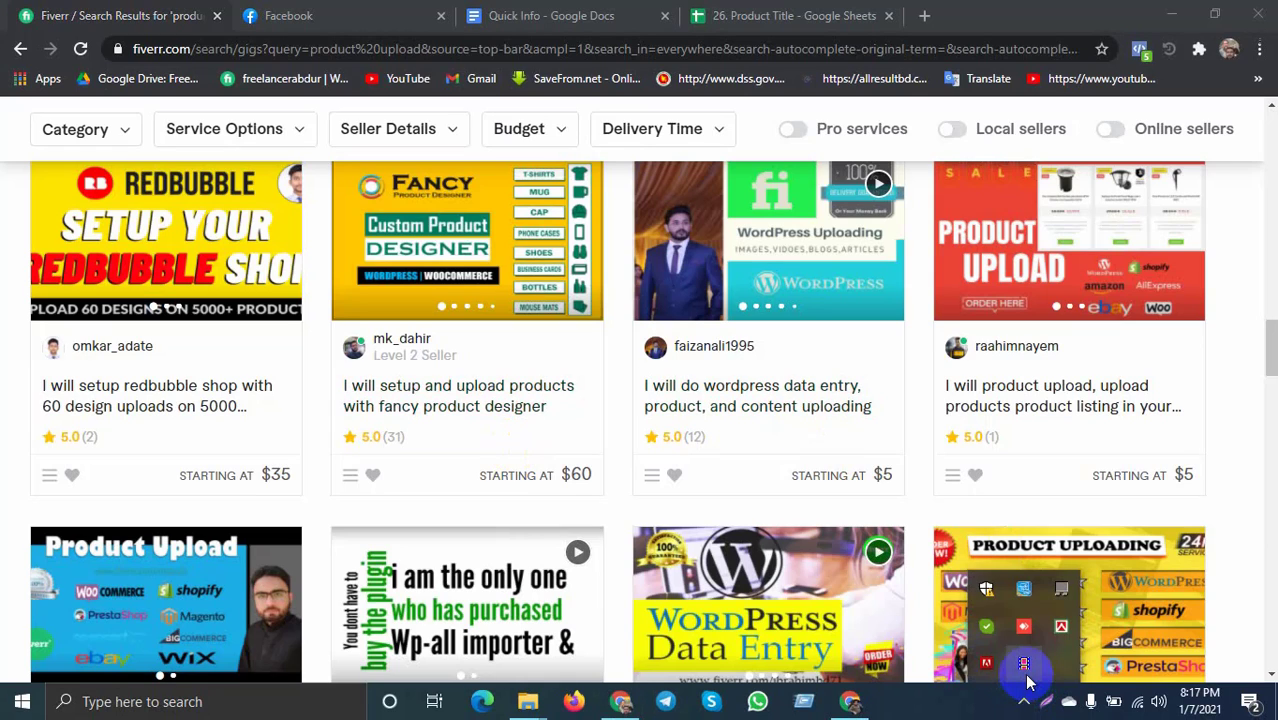
left_click(1024, 703)
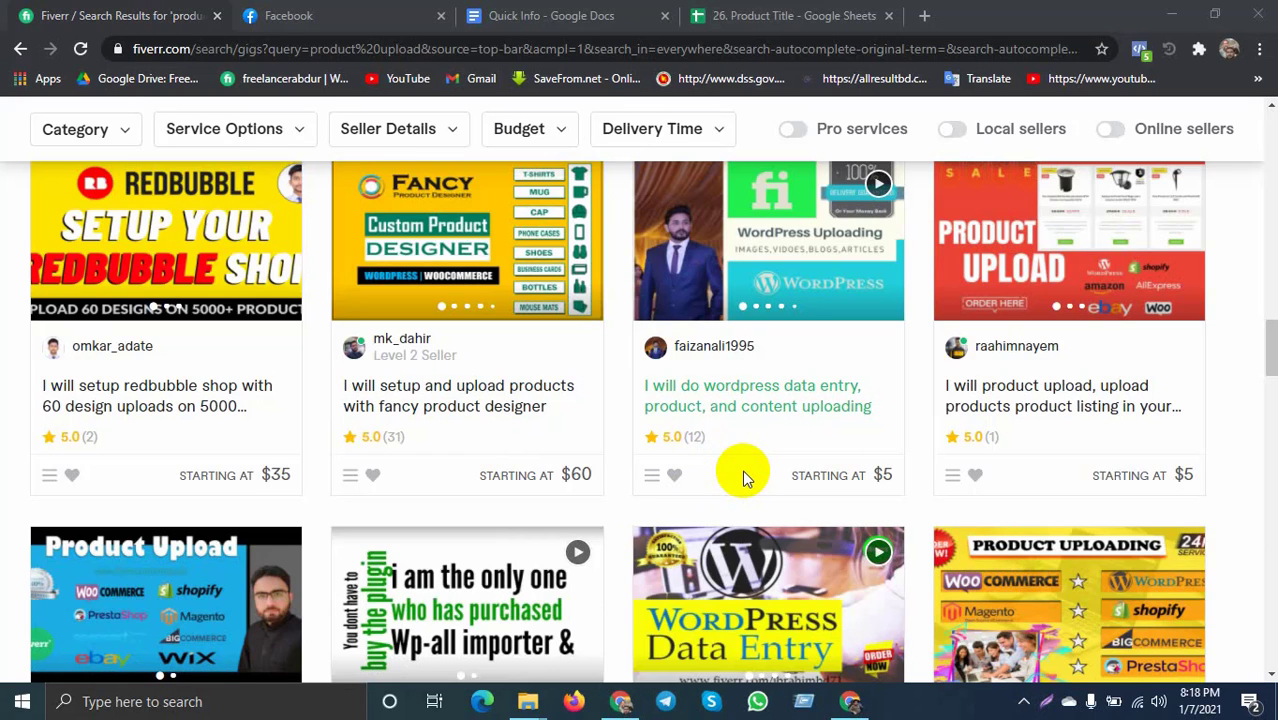
scroll(742, 470, "up", 10)
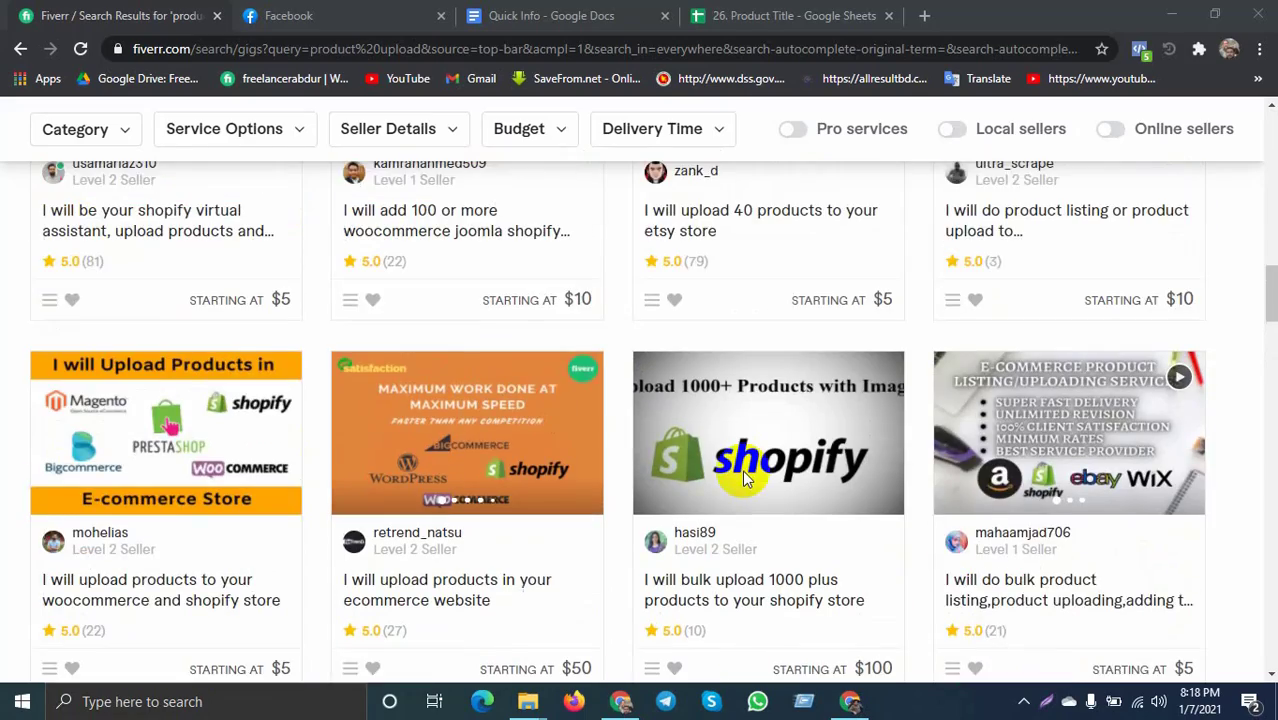
scroll(742, 470, "up", 8)
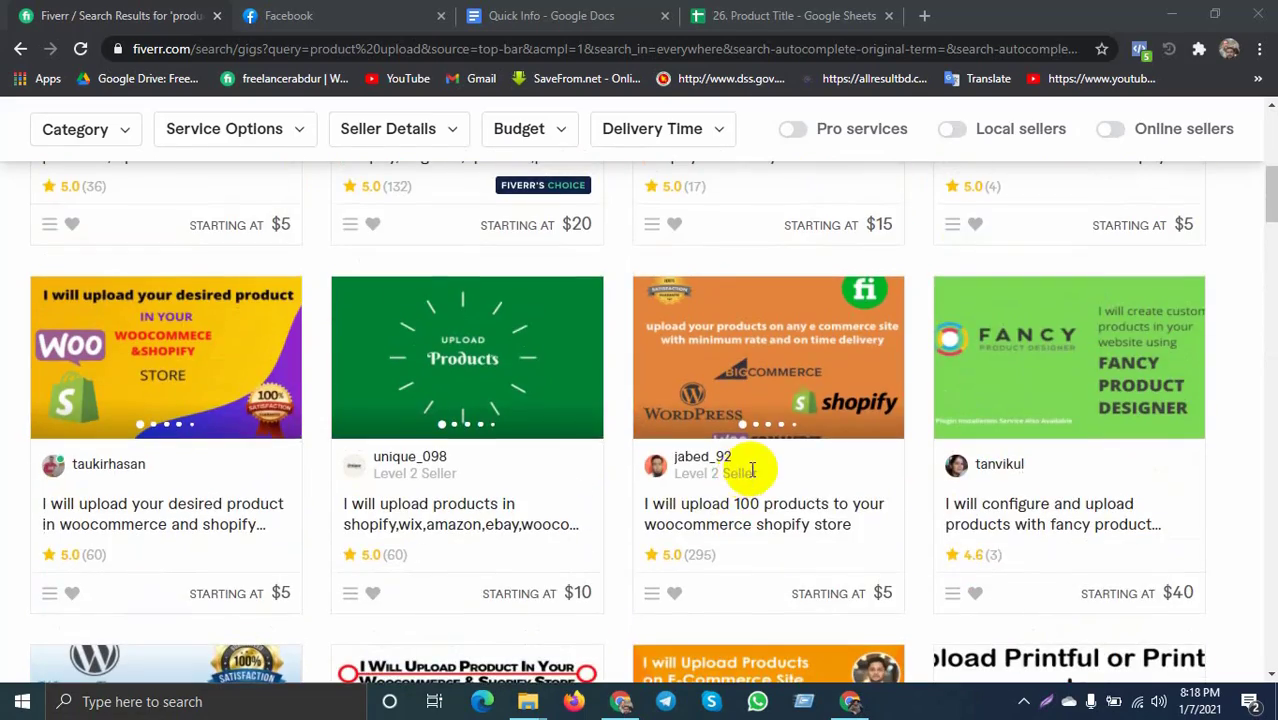
scroll(755, 470, "up", 5)
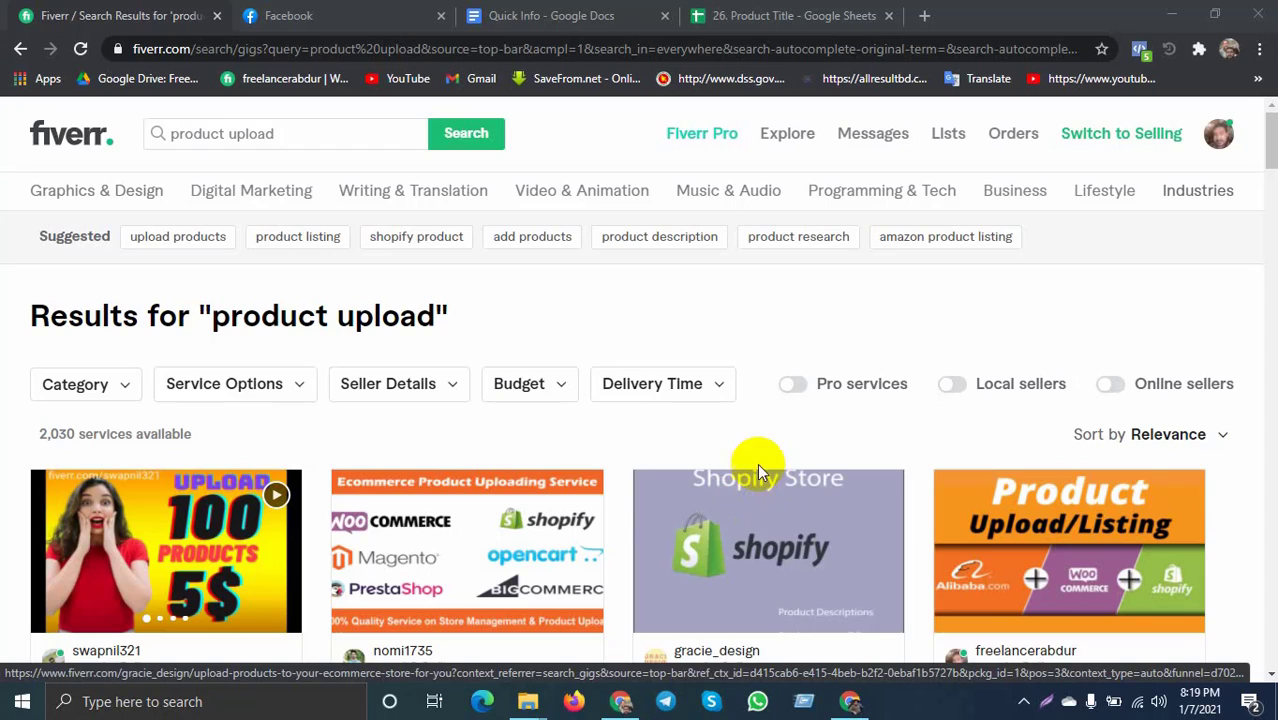
Switch to the other Chrome window, open the bookmarked Alibaba seller page and sign in with the saved account
left_click(850, 701)
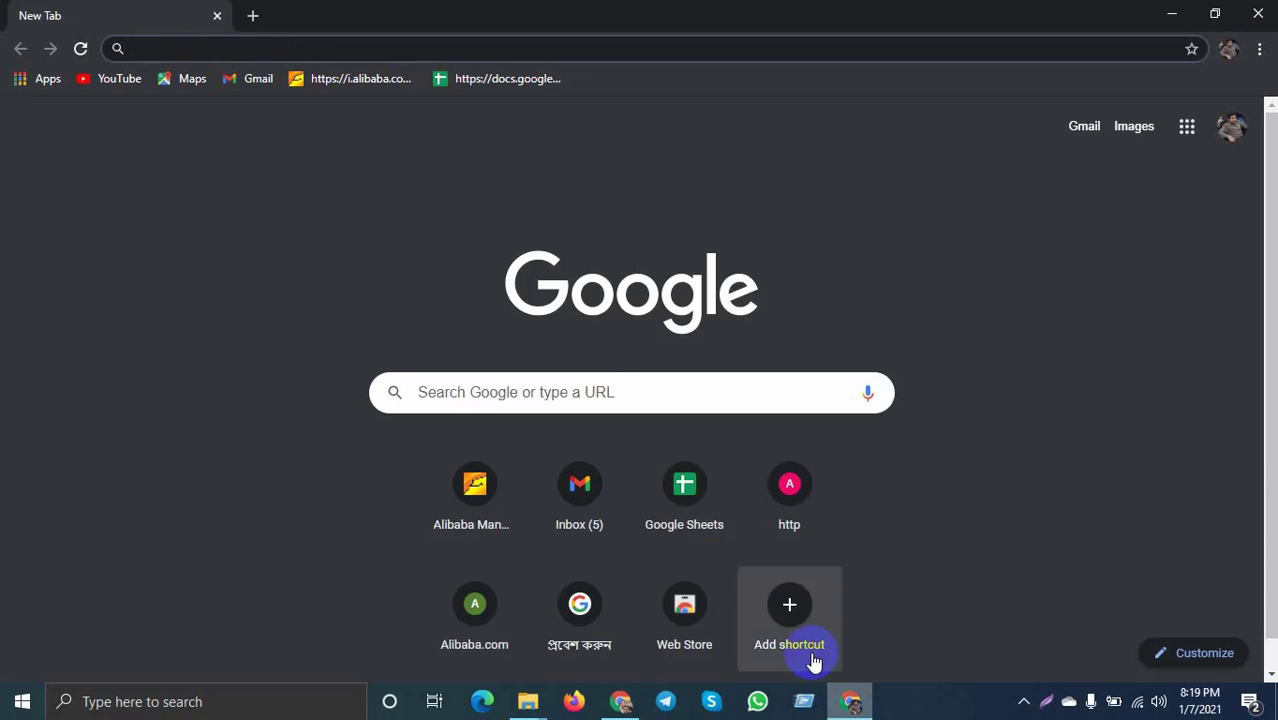
left_click(330, 80)
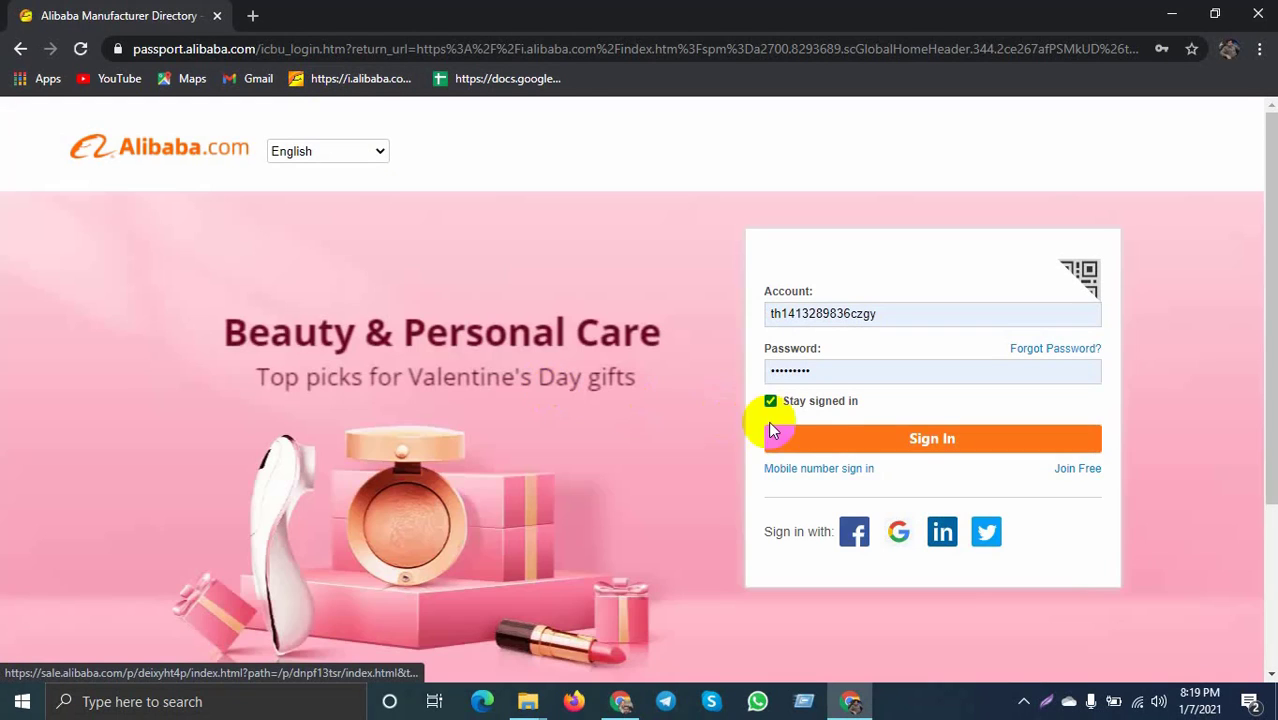
left_click(866, 440)
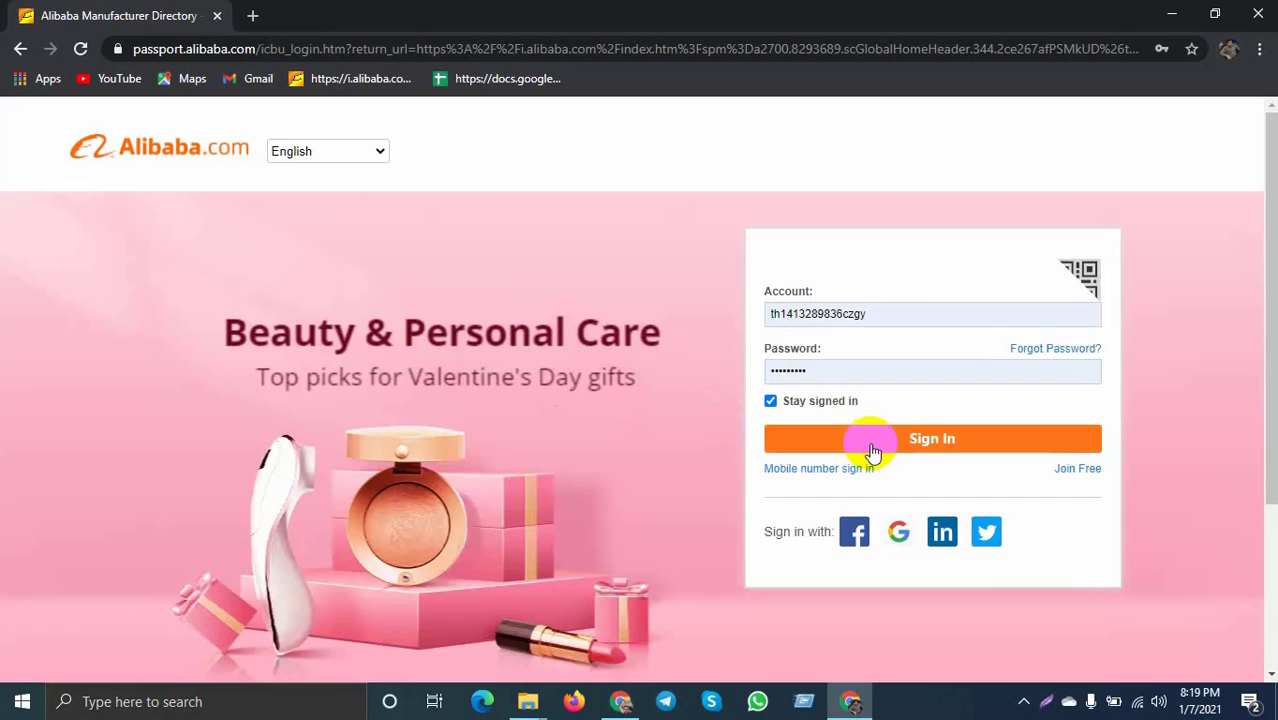
left_click(870, 445)
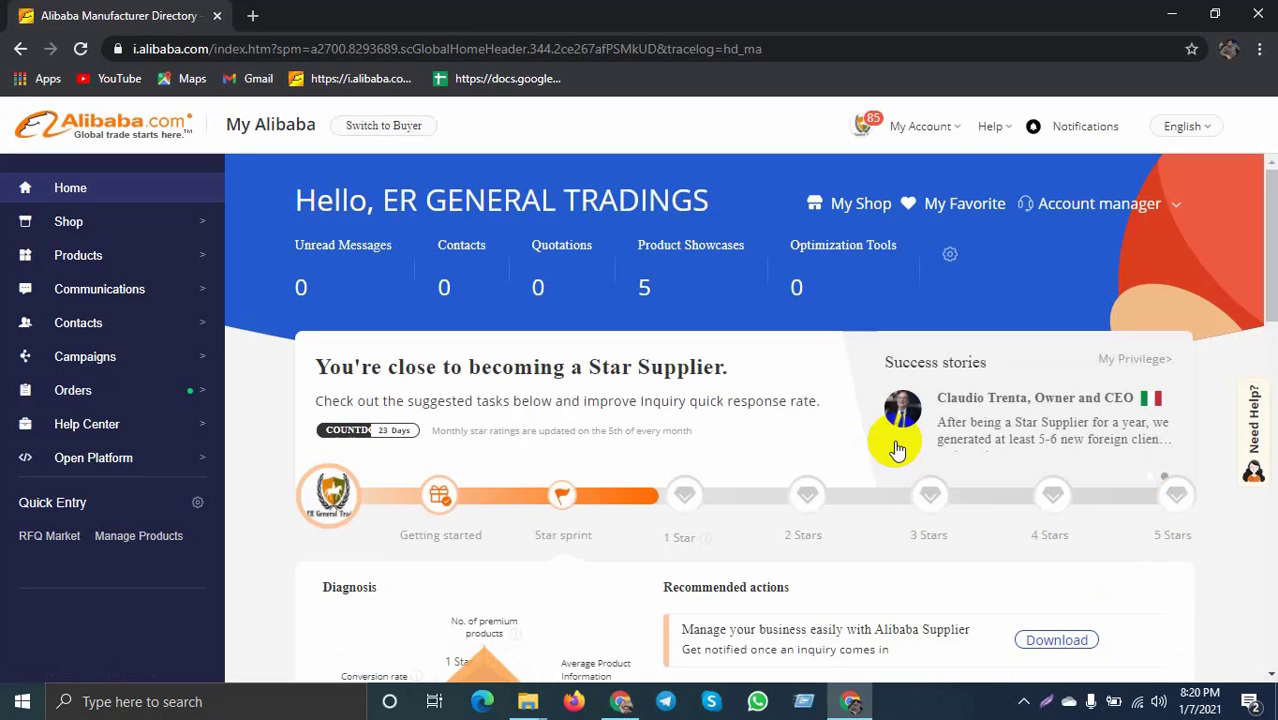
Open Alibaba's Post Products page in a new browser tab and switch to it
mouse_move(100, 262)
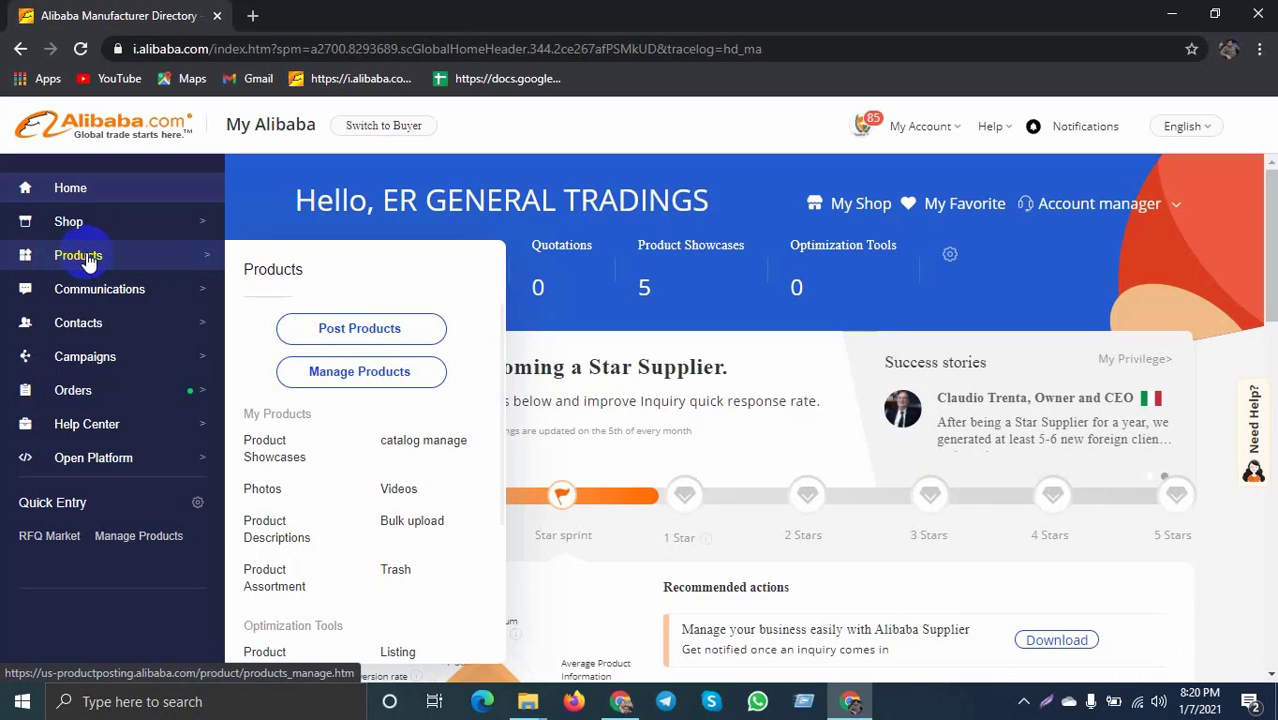
right_click(359, 331)
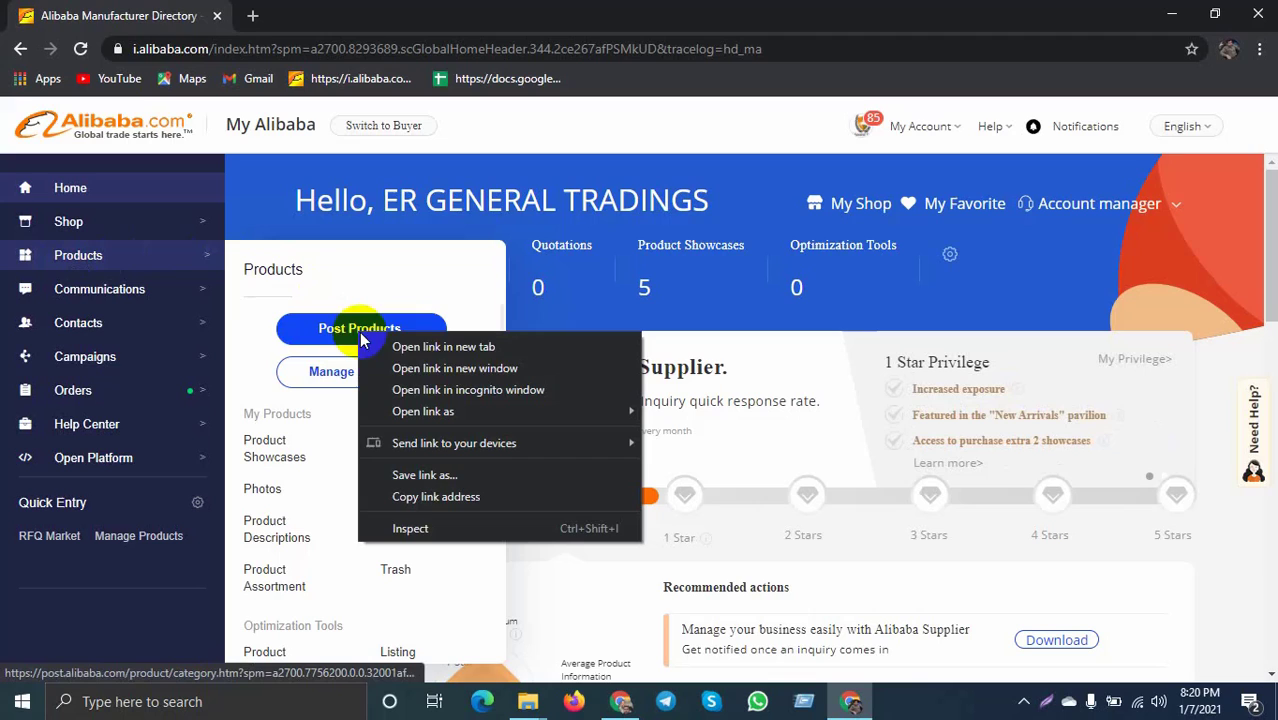
left_click(432, 346)
left_click(295, 12)
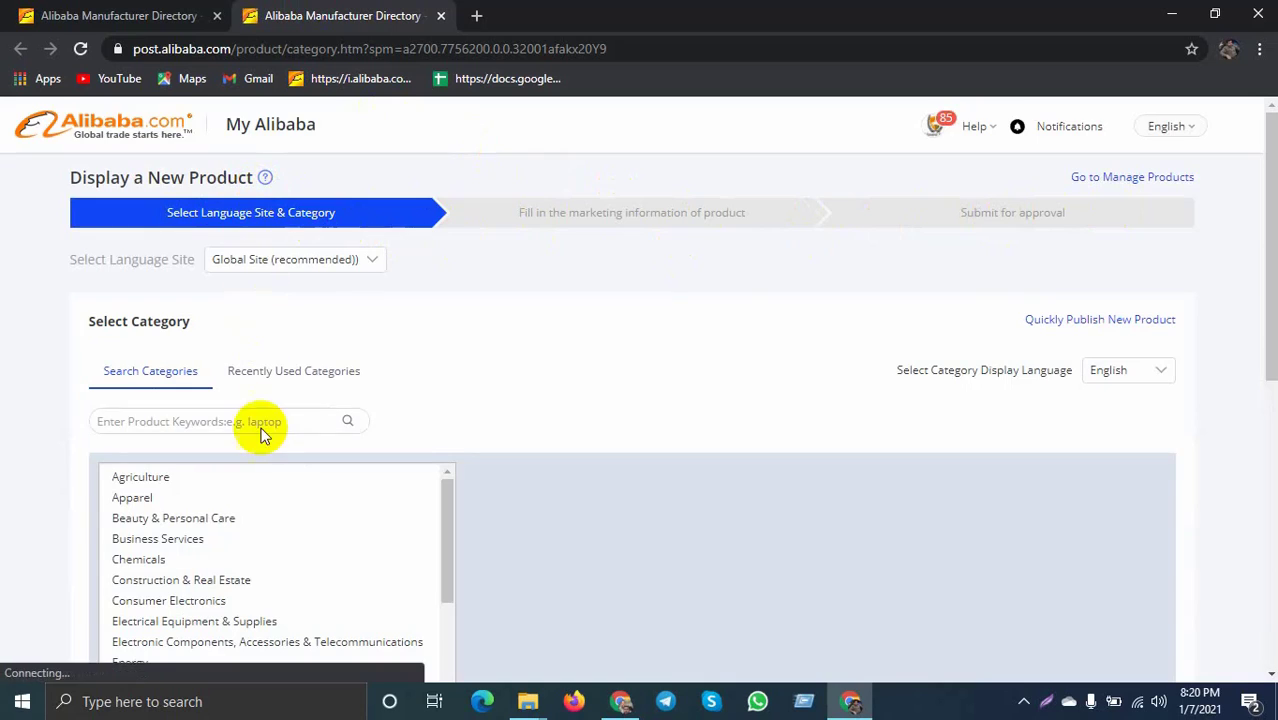
Set the new product's category to Vehicles & Accessories, Truck Parts & Accessories, Truck Parts, Truck Tire
scroll(262, 422, "down", 1)
scroll(262, 485, "down", 2)
scroll(274, 491, "up", 2)
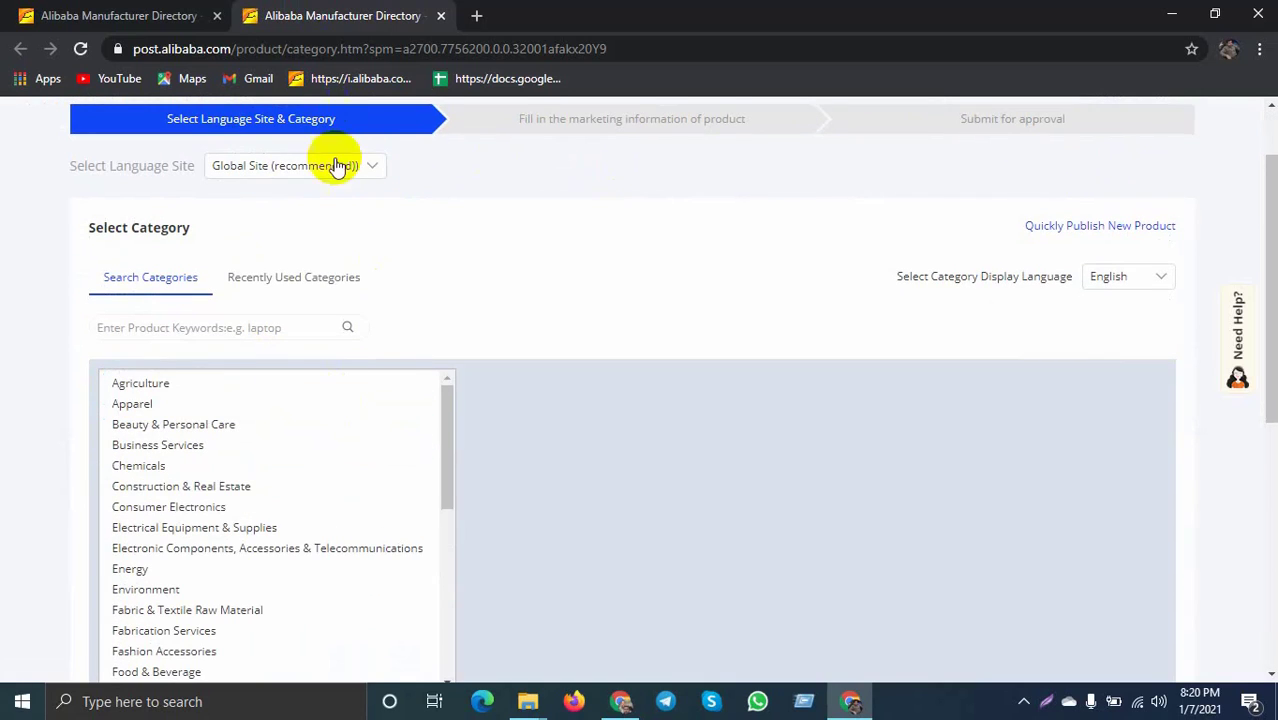
scroll(337, 163, "up", 1)
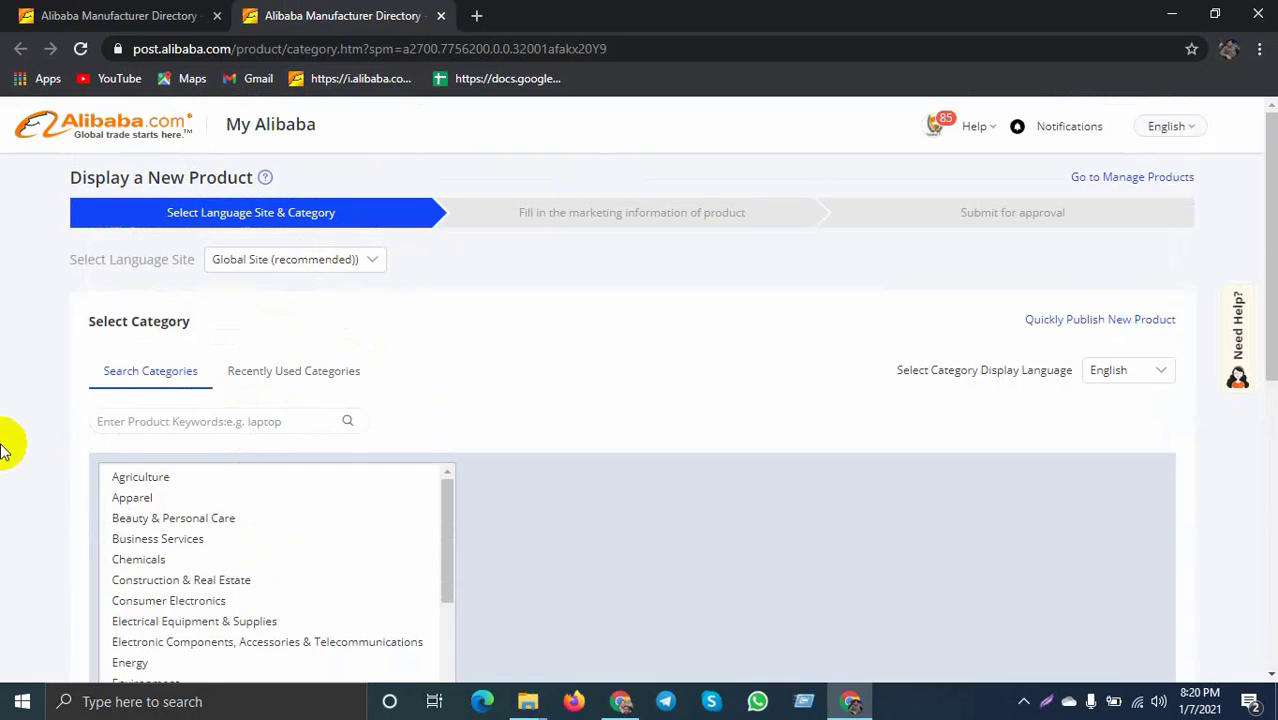
scroll(6, 438, "down", 3)
scroll(271, 366, "down", 5)
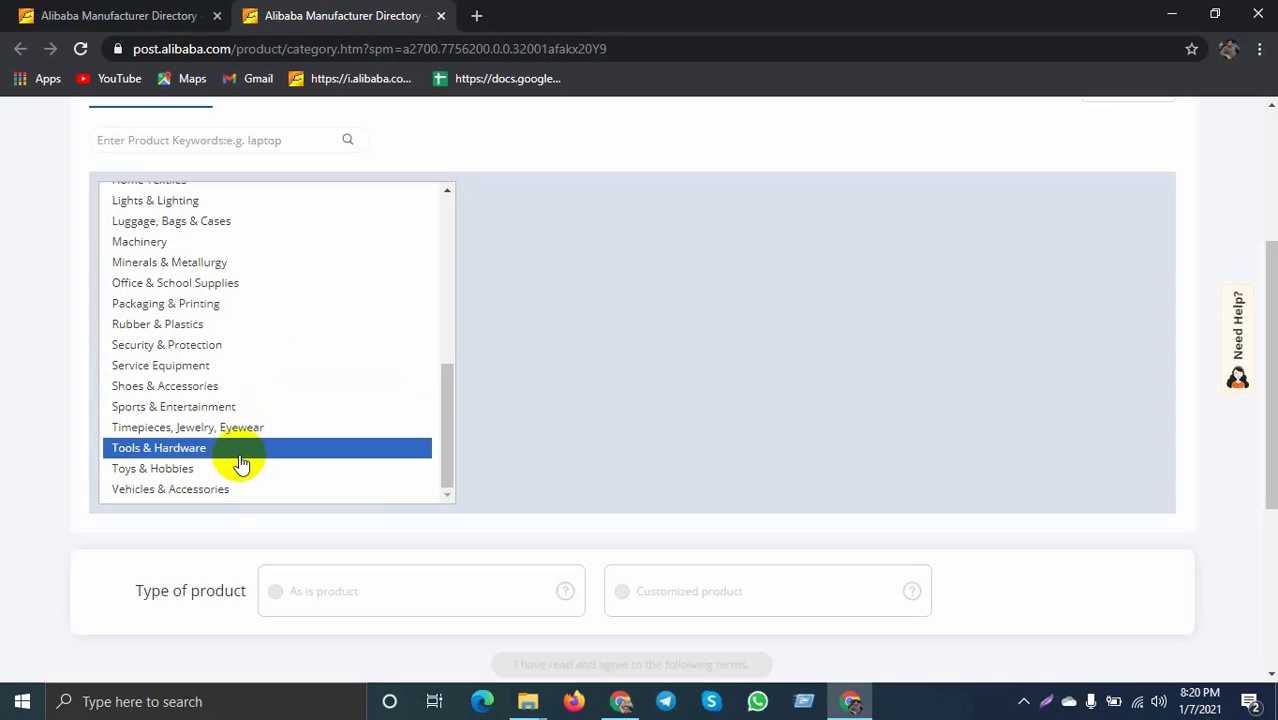
left_click(160, 490)
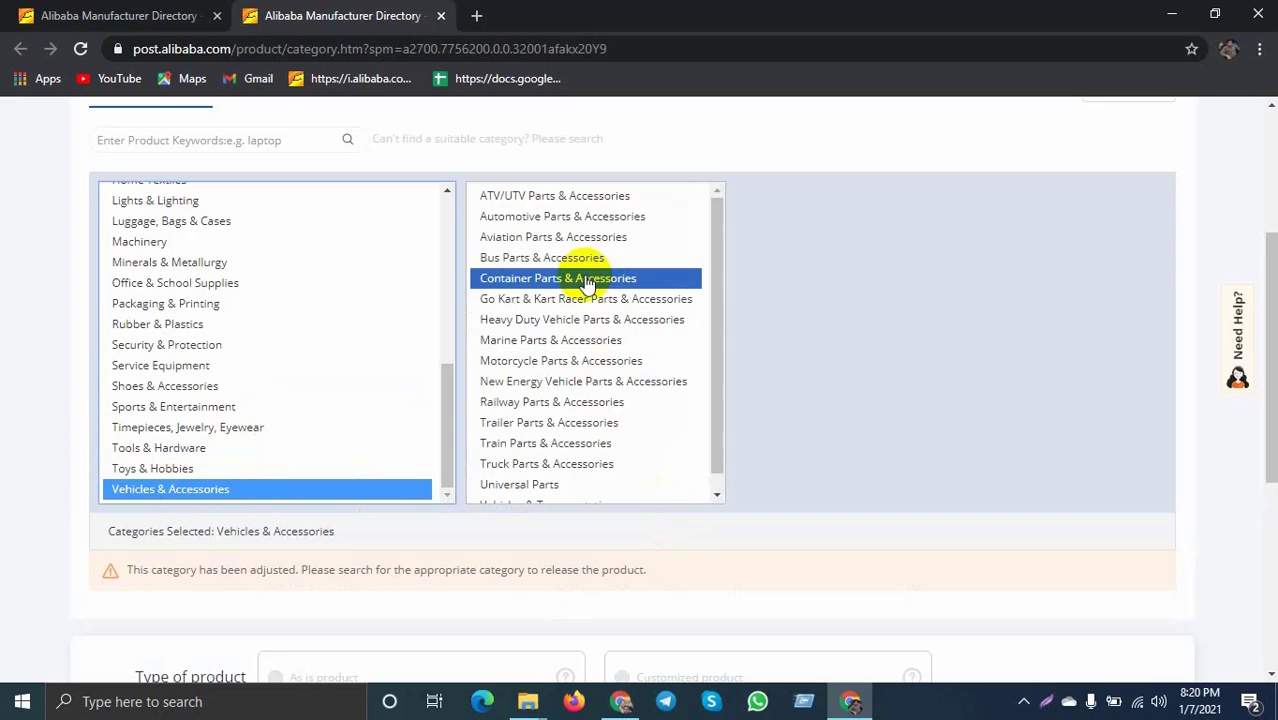
scroll(590, 245, "down", 1)
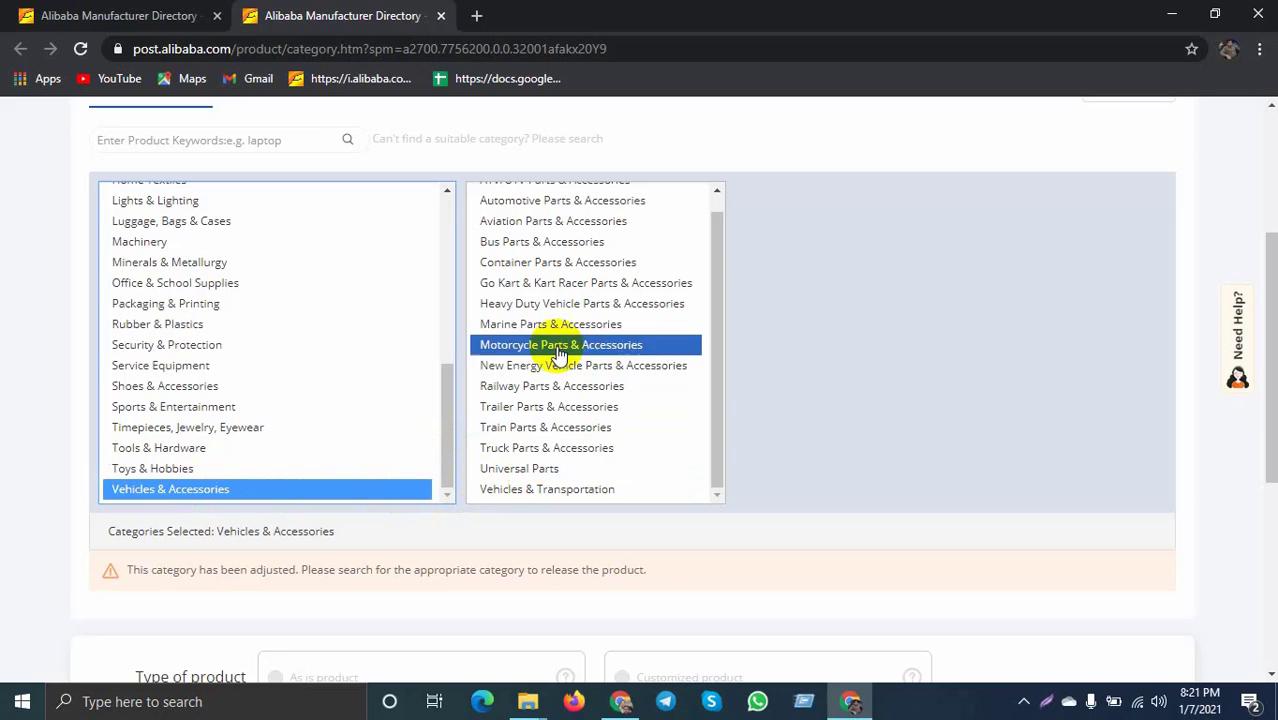
left_click(550, 455)
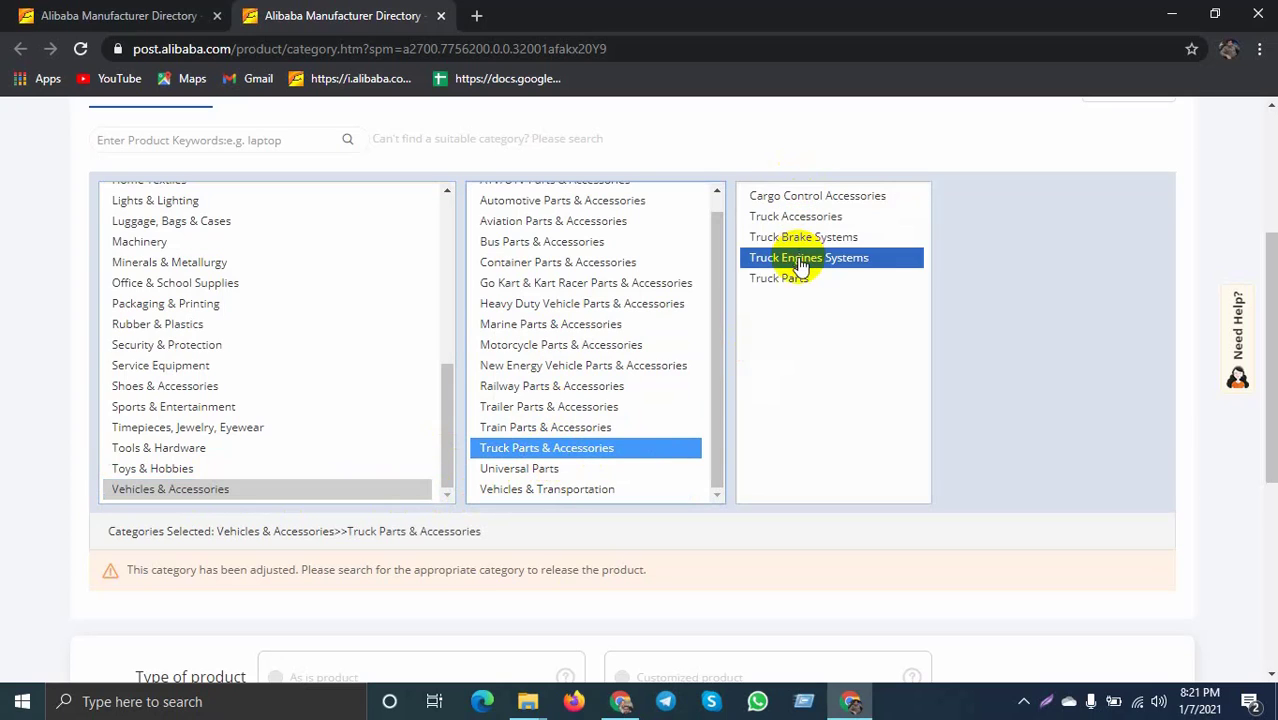
left_click(805, 280)
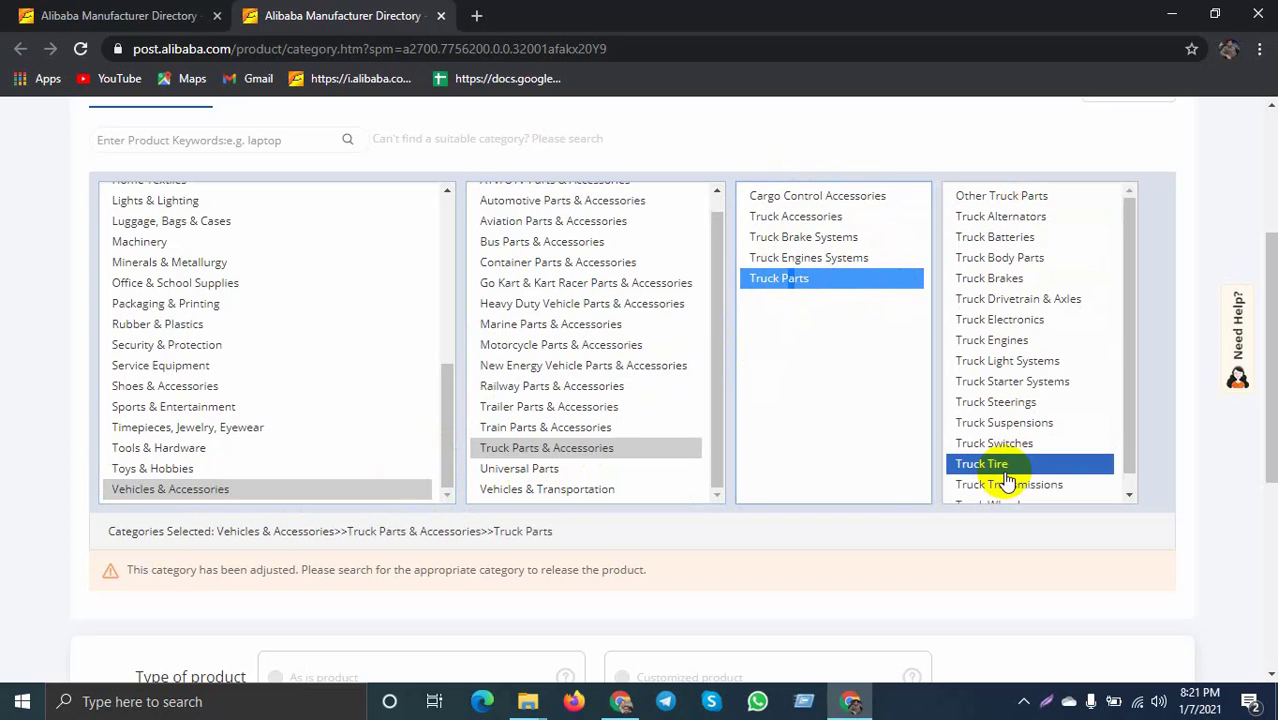
left_click(1005, 470)
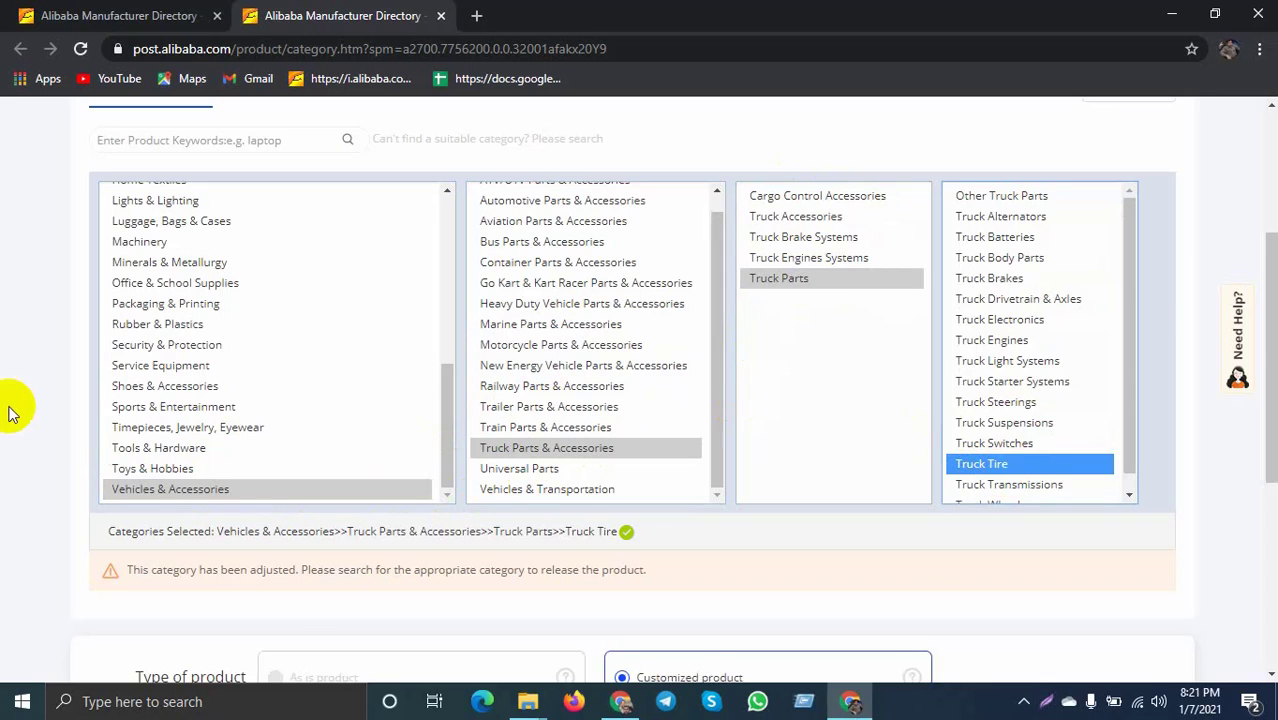
Agree to the listing terms for the customized product and continue to the marketing information form
scroll(11, 417, "down", 3)
scroll(1275, 470, "up", 2)
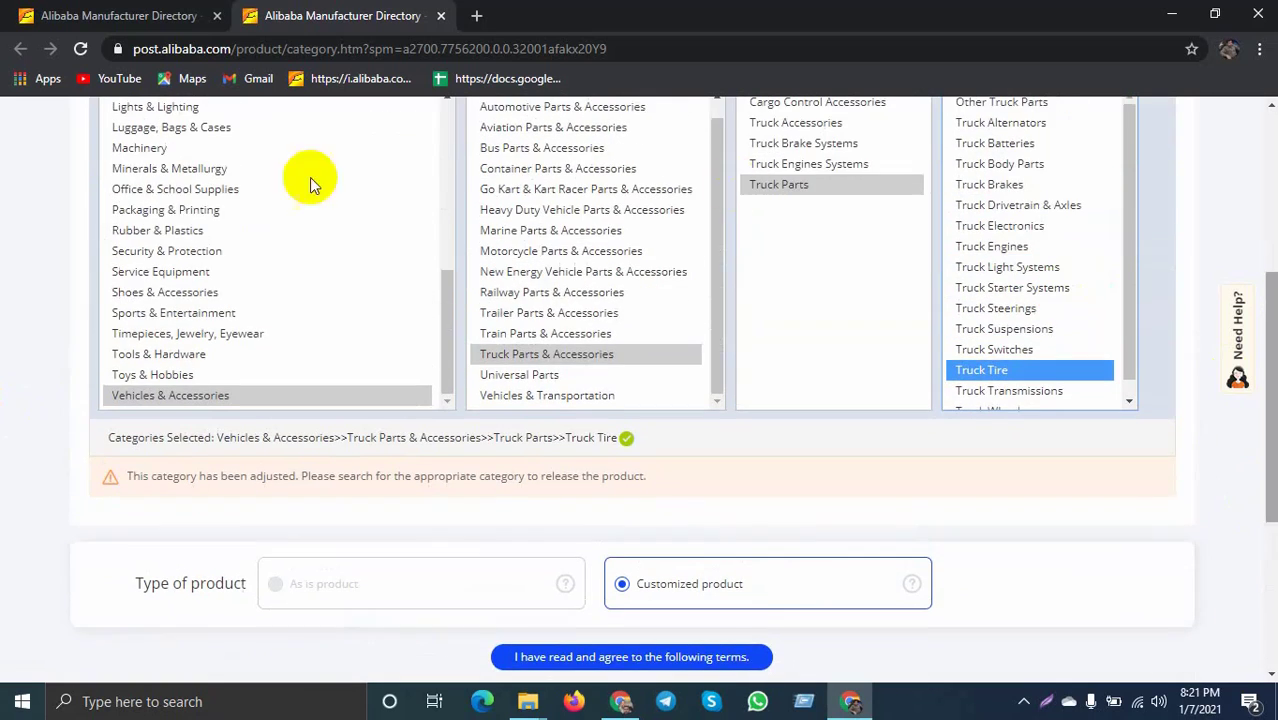
scroll(596, 433, "down", 3)
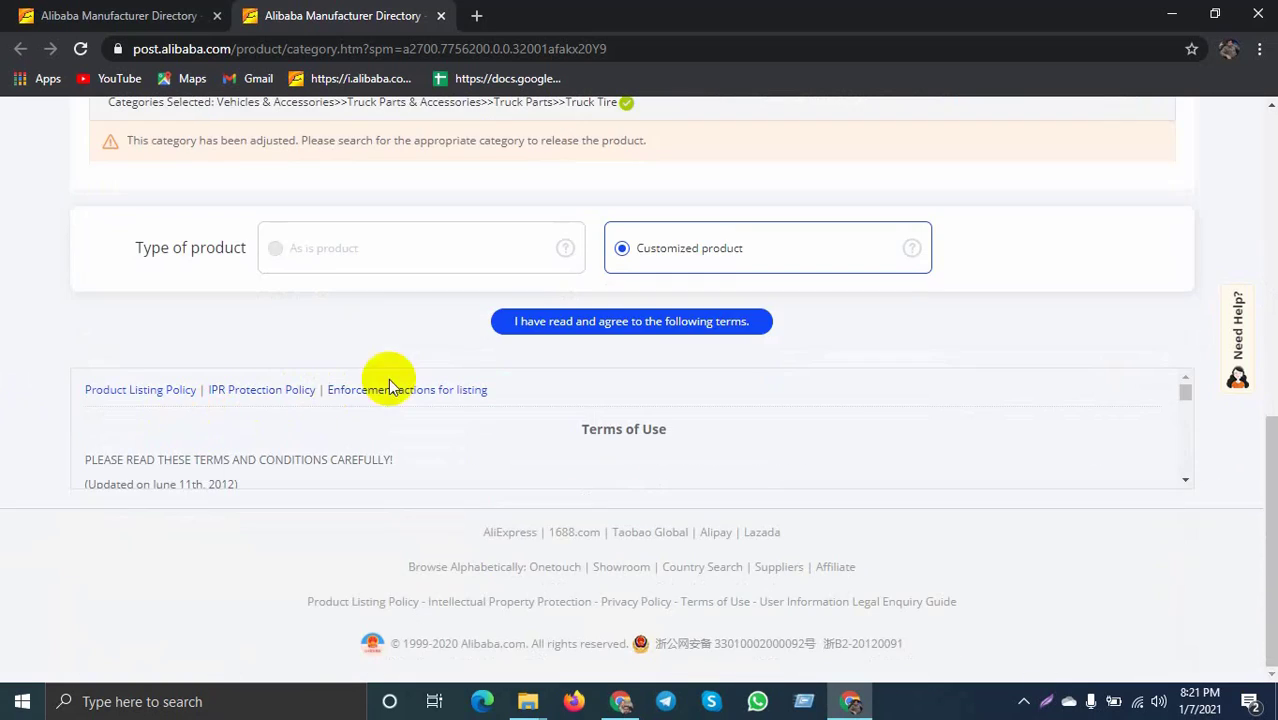
left_click(580, 331)
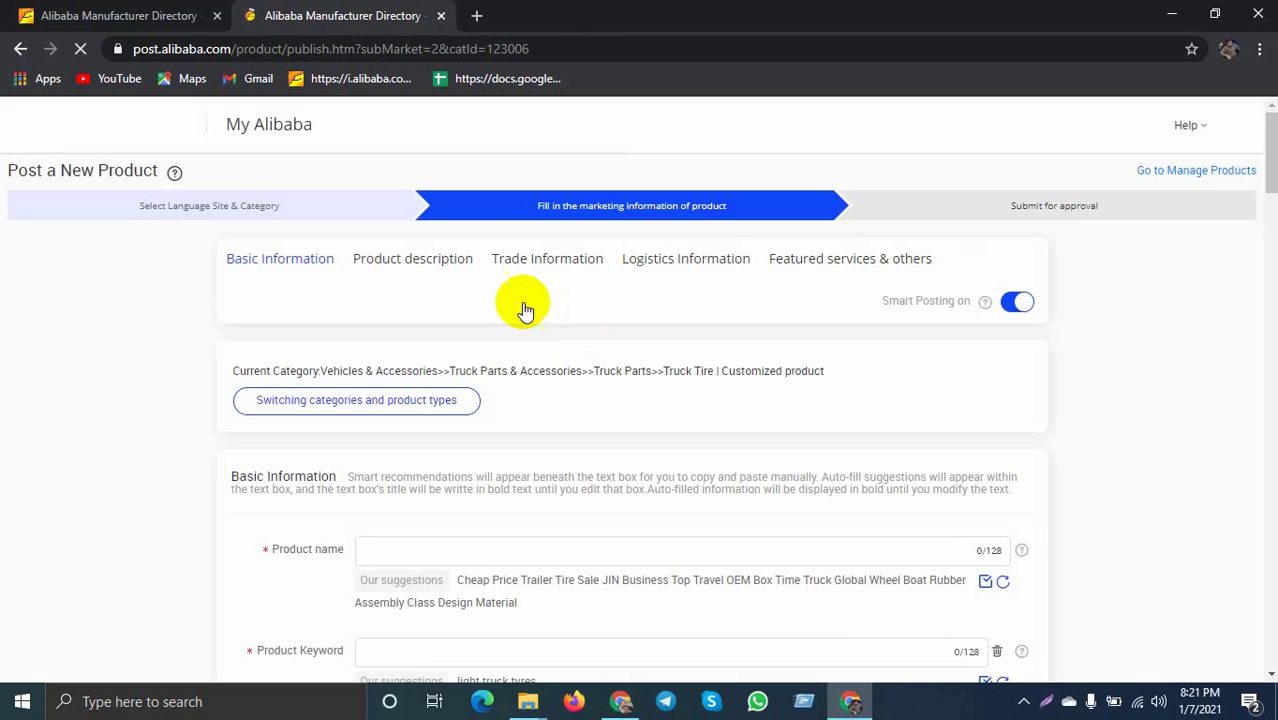
Look through the new product form's Basic Information, Product description and Trade Information sections to see which details are required
scroll(598, 240, "down", 4)
scroll(622, 236, "up", 3)
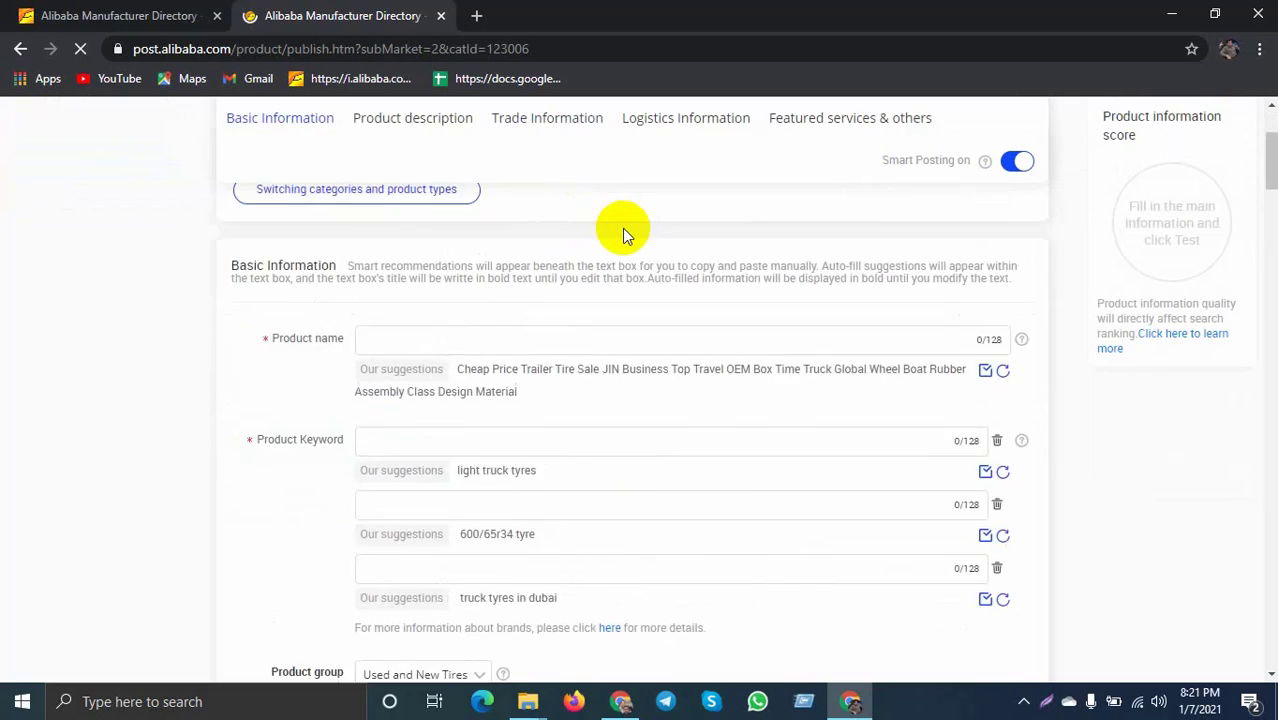
scroll(622, 240, "down", 8)
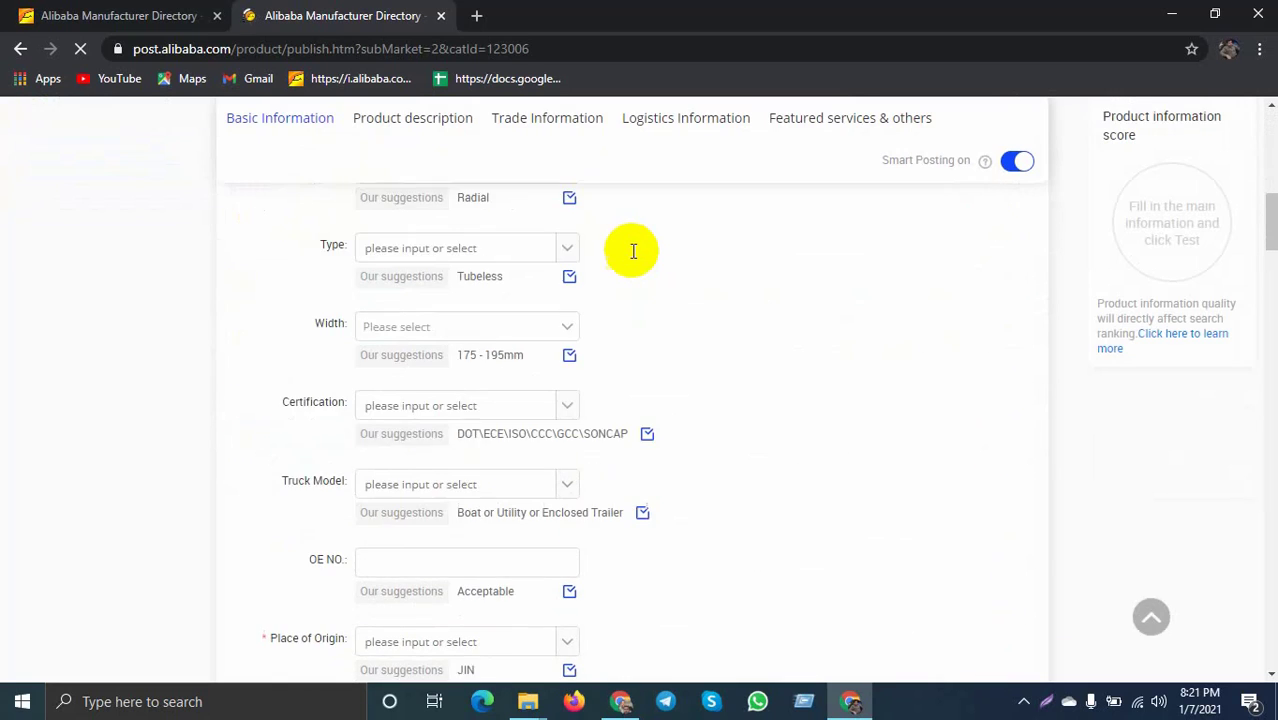
scroll(632, 257, "down", 10)
scroll(635, 257, "up", 2)
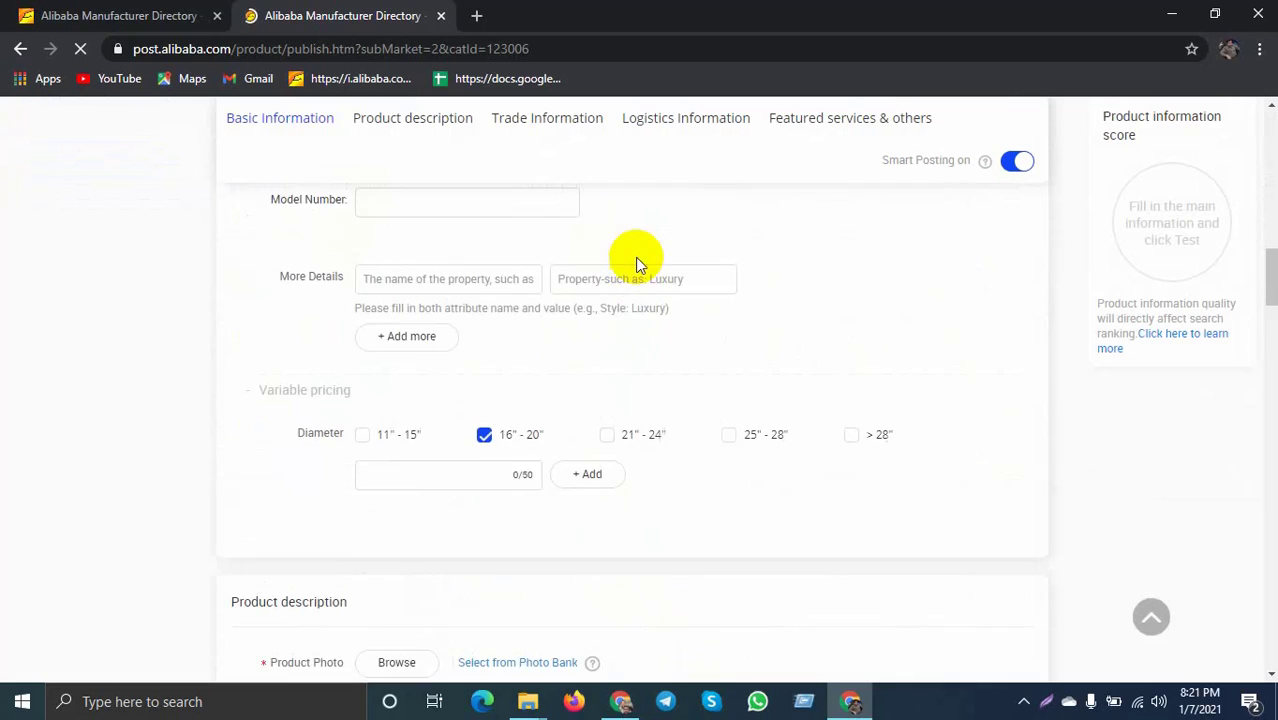
scroll(635, 257, "down", 3)
scroll(640, 275, "down", 4)
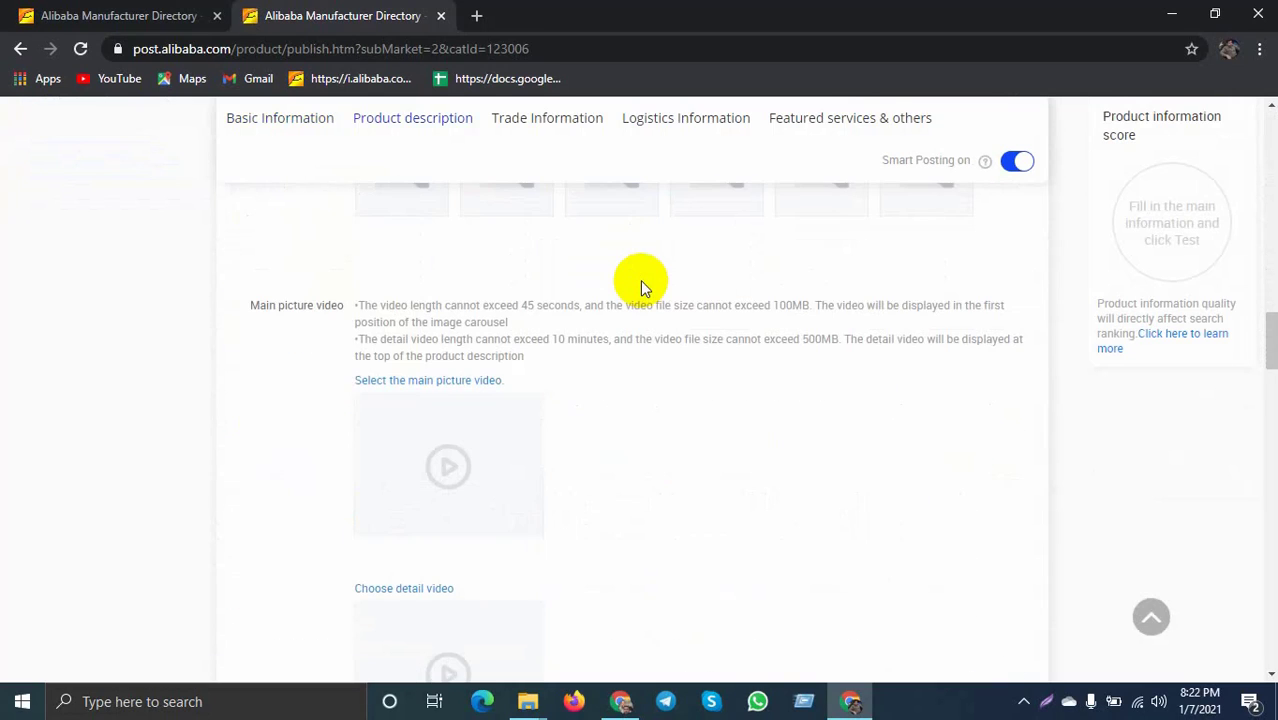
scroll(640, 282, "down", 7)
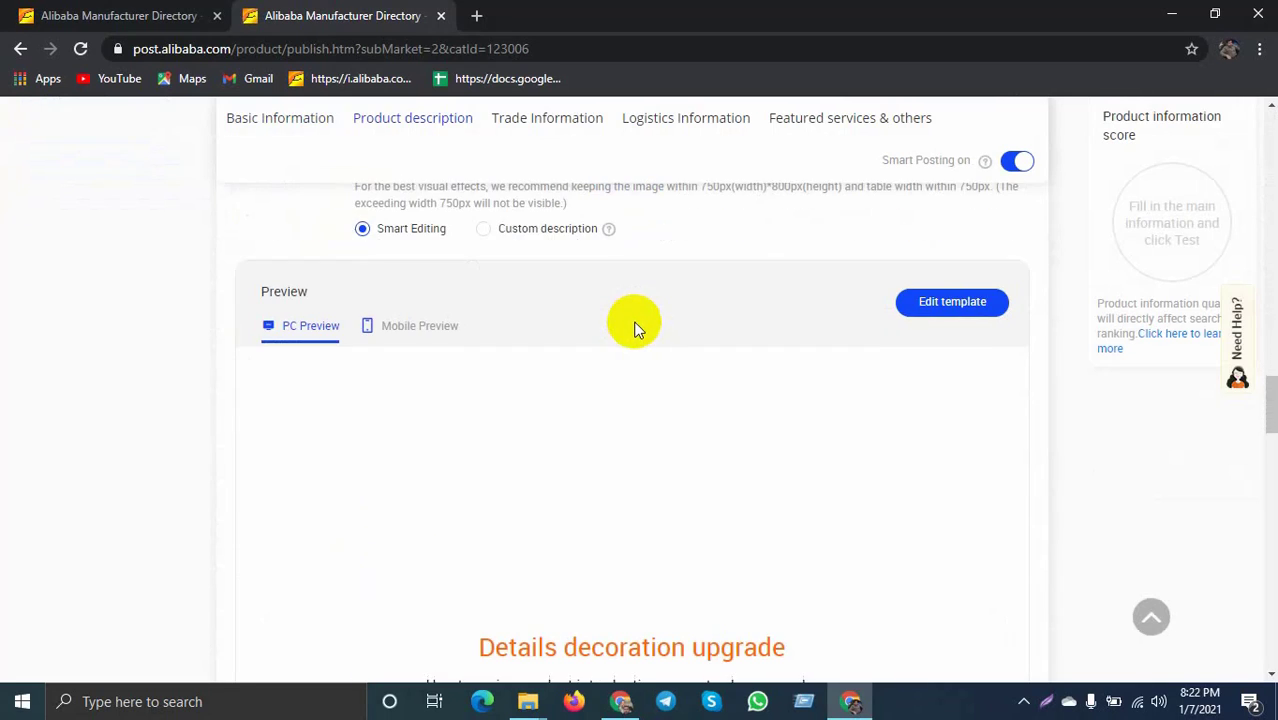
scroll(634, 324, "down", 3)
scroll(630, 322, "up", 5)
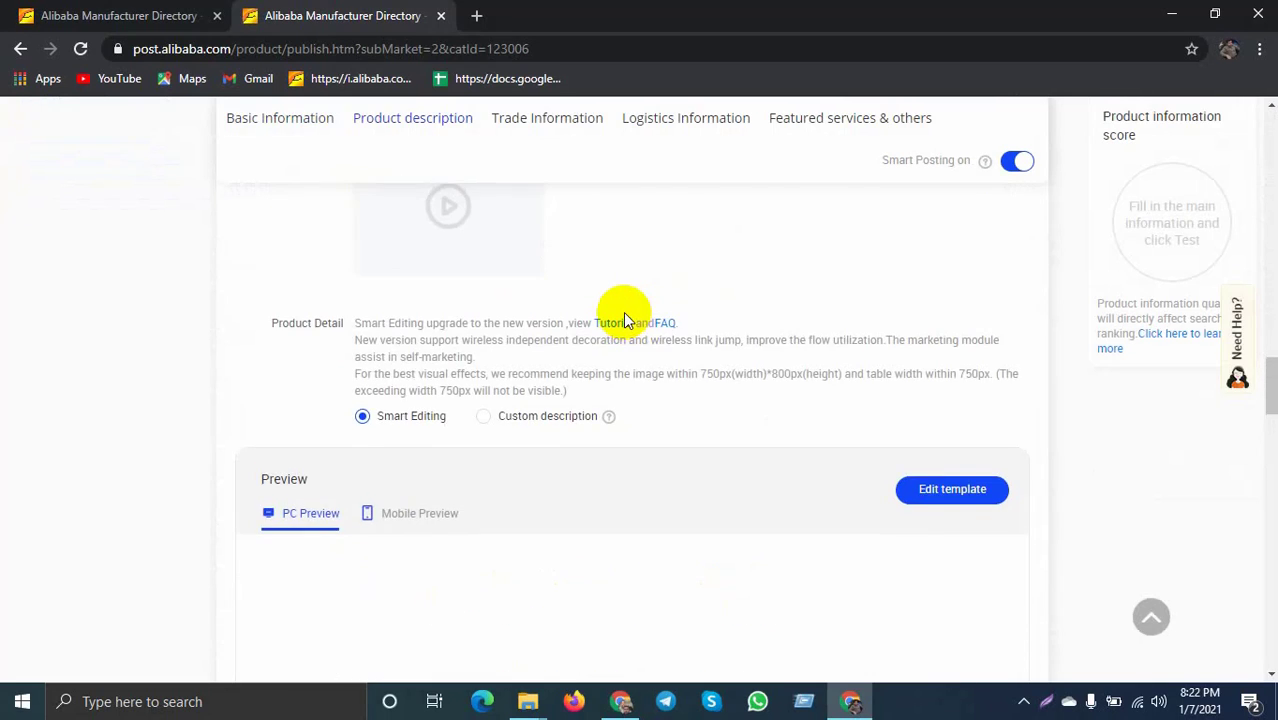
scroll(623, 312, "down", 9)
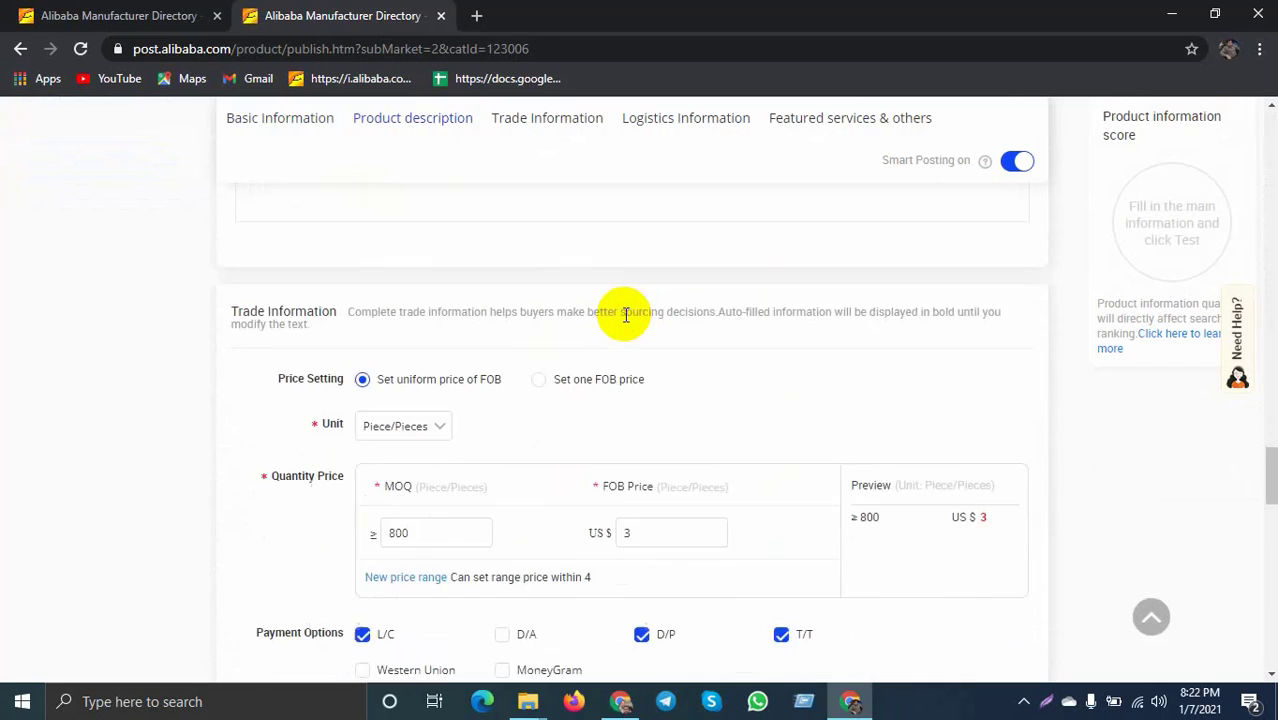
Examine the auto-filled Logistics Information, including the shipping port, supply quantity and units, and packaging description
scroll(625, 314, "down", 10)
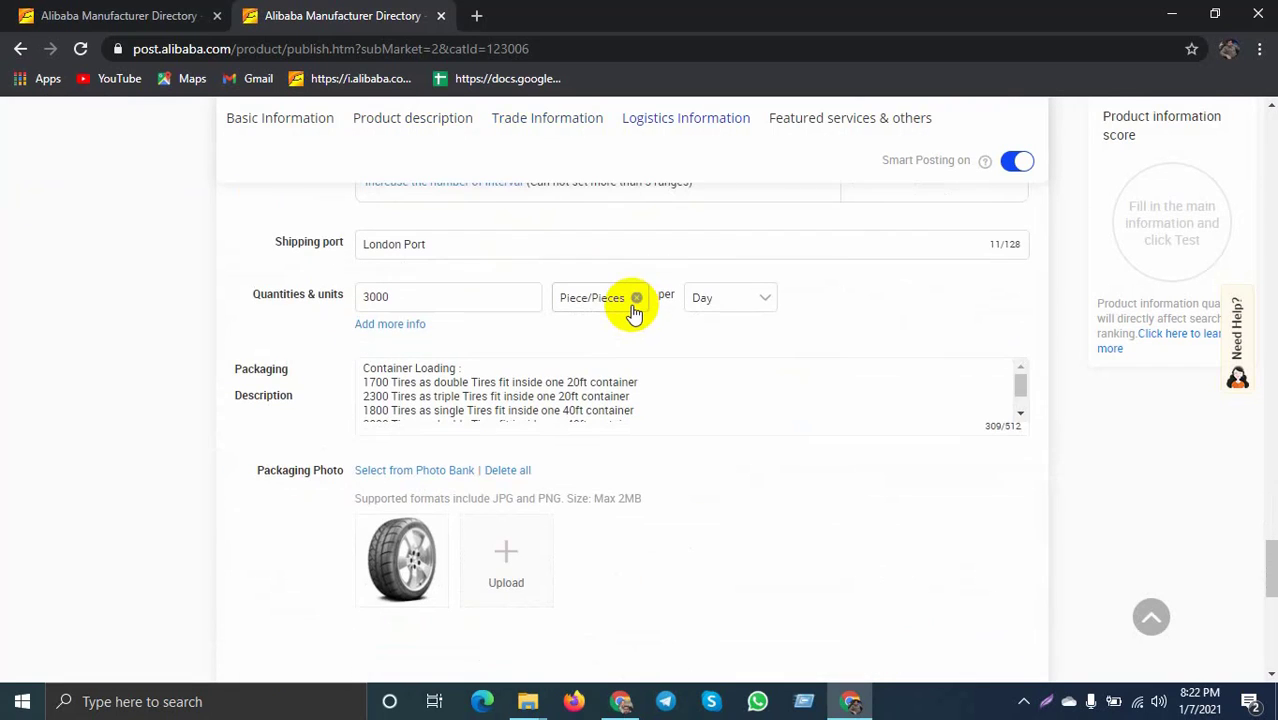
scroll(633, 305, "up", 4)
scroll(630, 305, "down", 3)
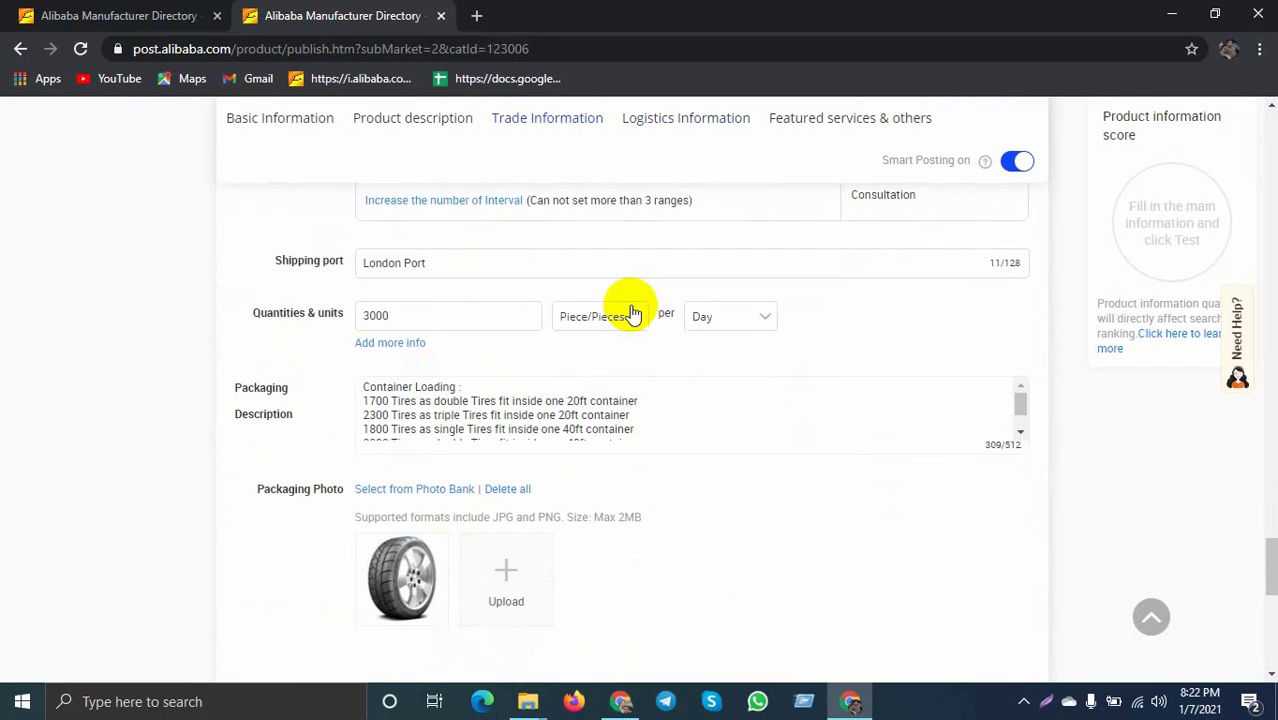
scroll(633, 310, "down", 3)
scroll(485, 388, "up", 2)
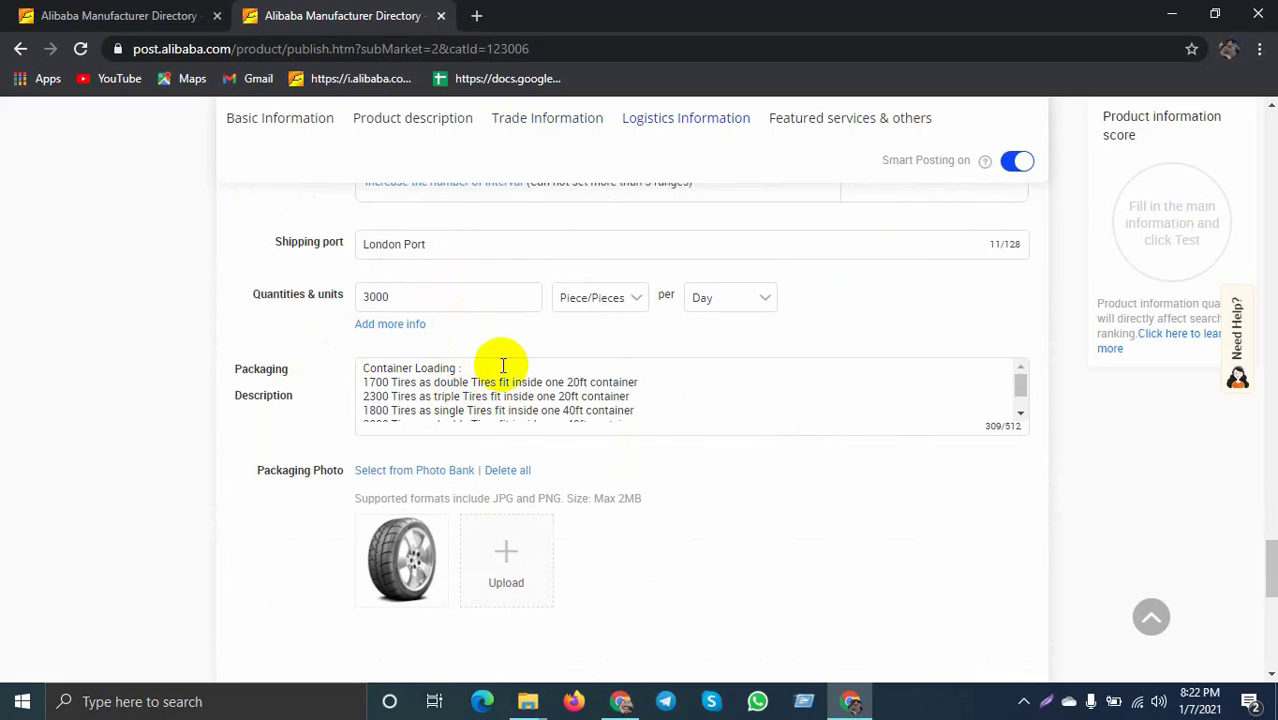
scroll(536, 418, "down", 1)
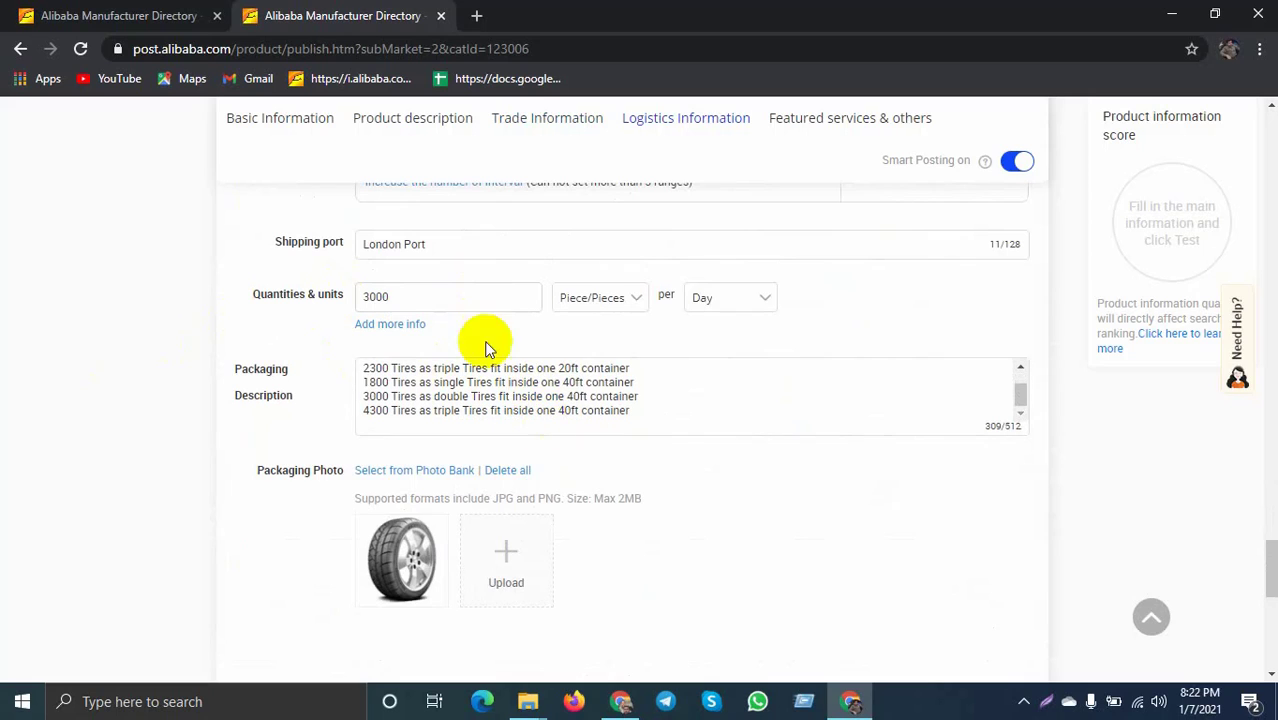
scroll(720, 304, "up", 2)
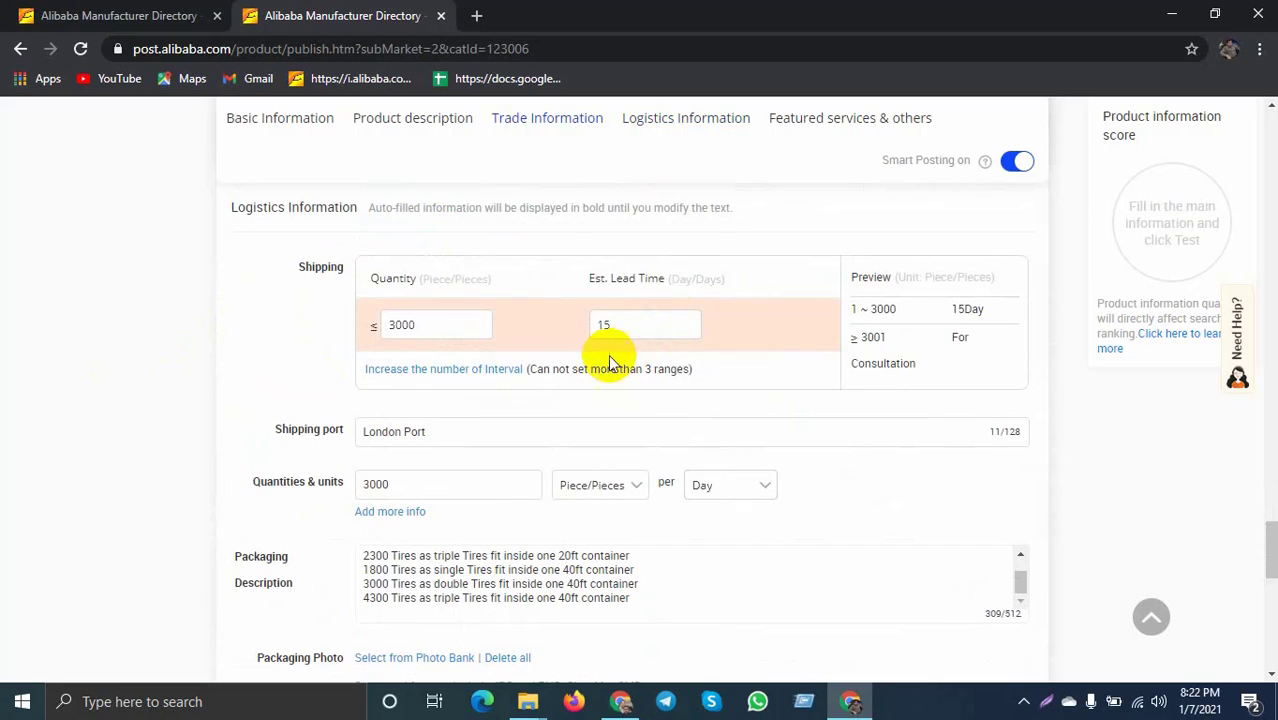
scroll(473, 390, "down", 2)
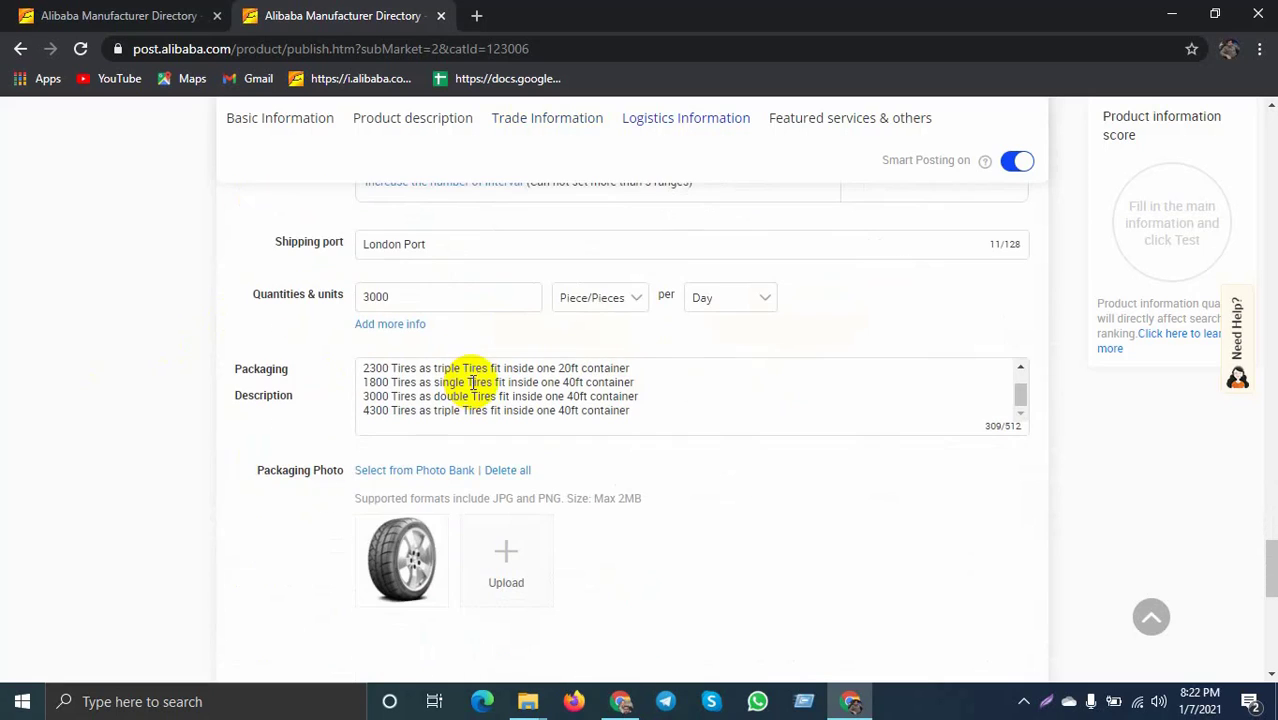
scroll(478, 381, "up", 1)
scroll(607, 294, "up", 2)
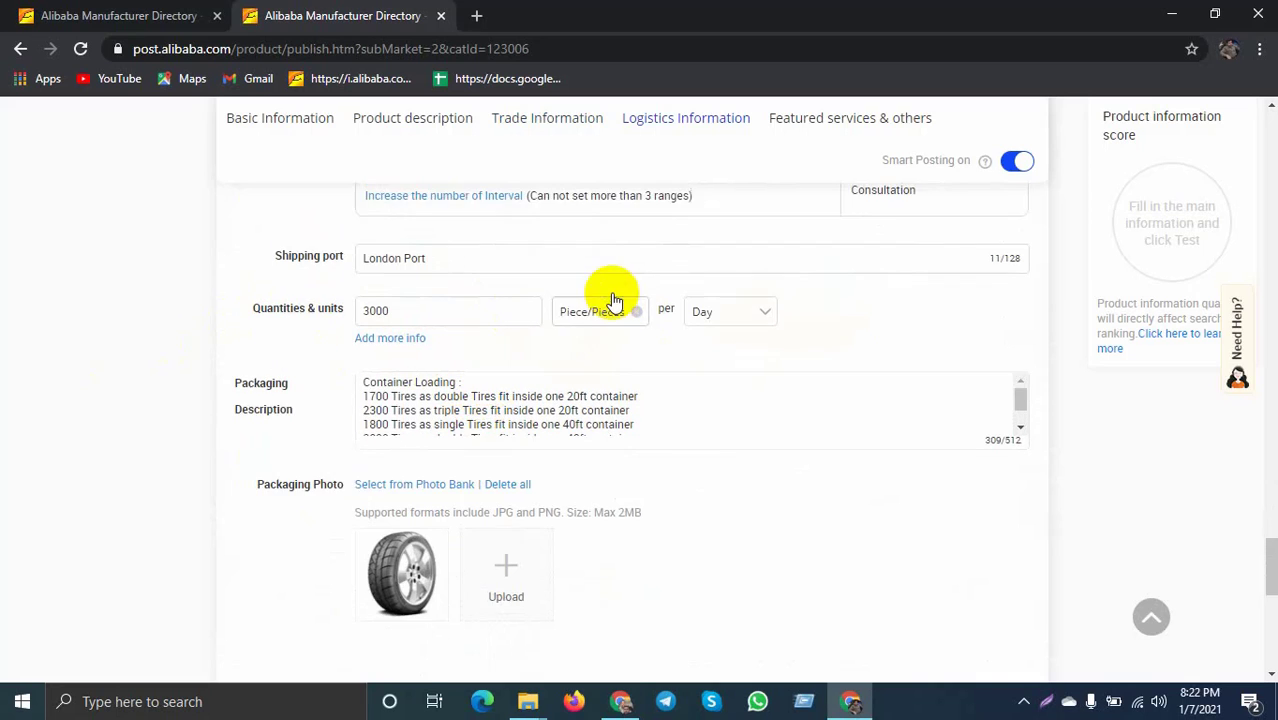
scroll(546, 320, "down", 2)
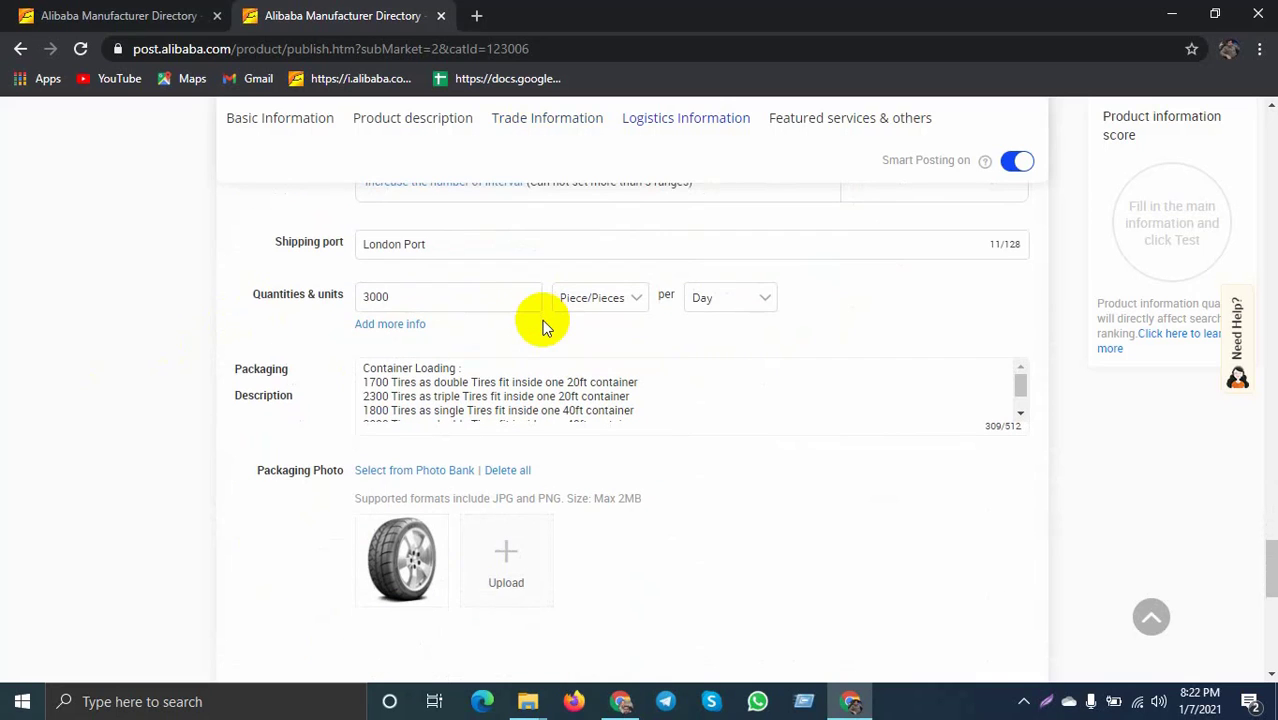
scroll(541, 320, "up", 5)
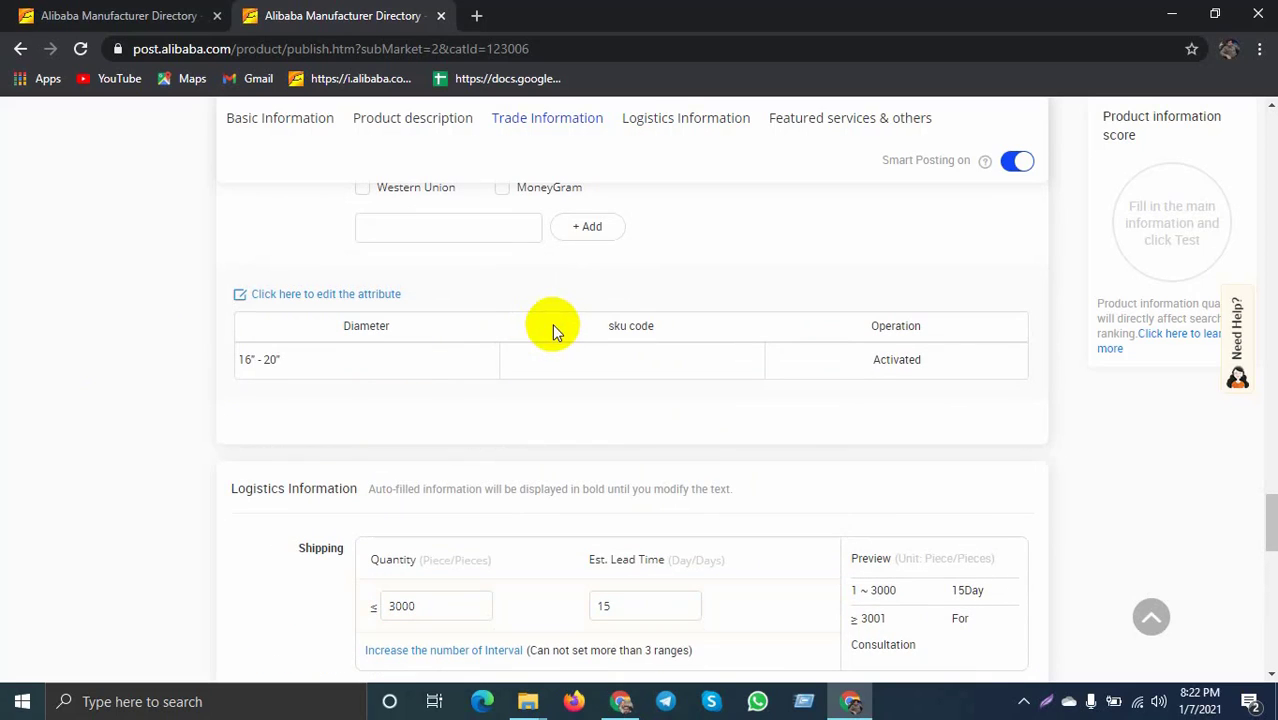
scroll(552, 323, "down", 5)
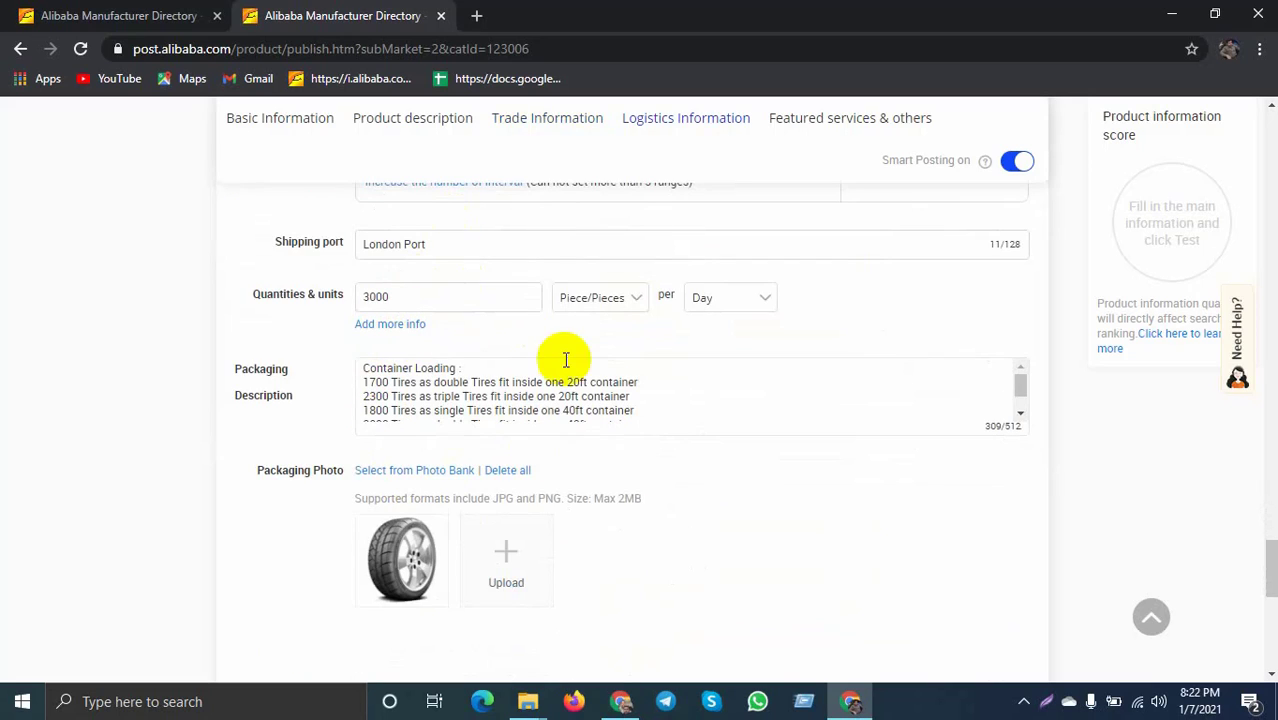
Review the packaging photo and the container loading text, along with the shipping quantity and estimated lead time
scroll(424, 400, "down", 1)
scroll(446, 347, "down", 2)
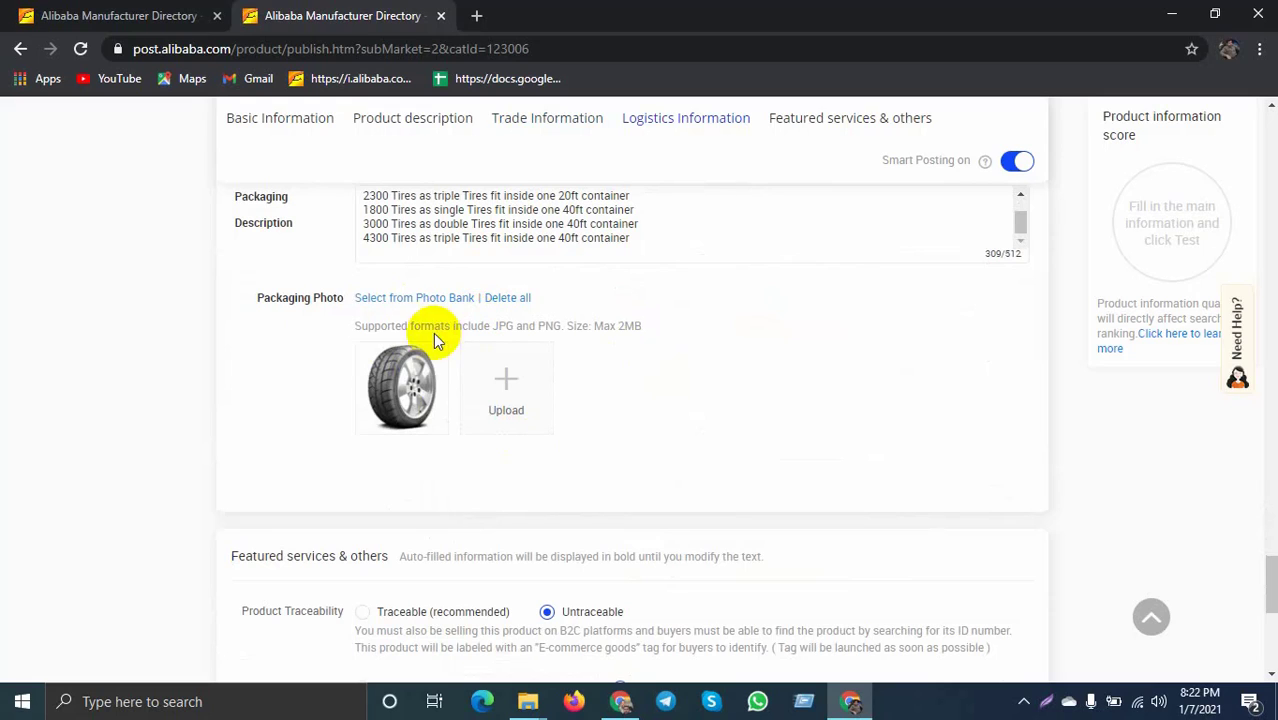
mouse_move(395, 393)
scroll(398, 410, "up", 1)
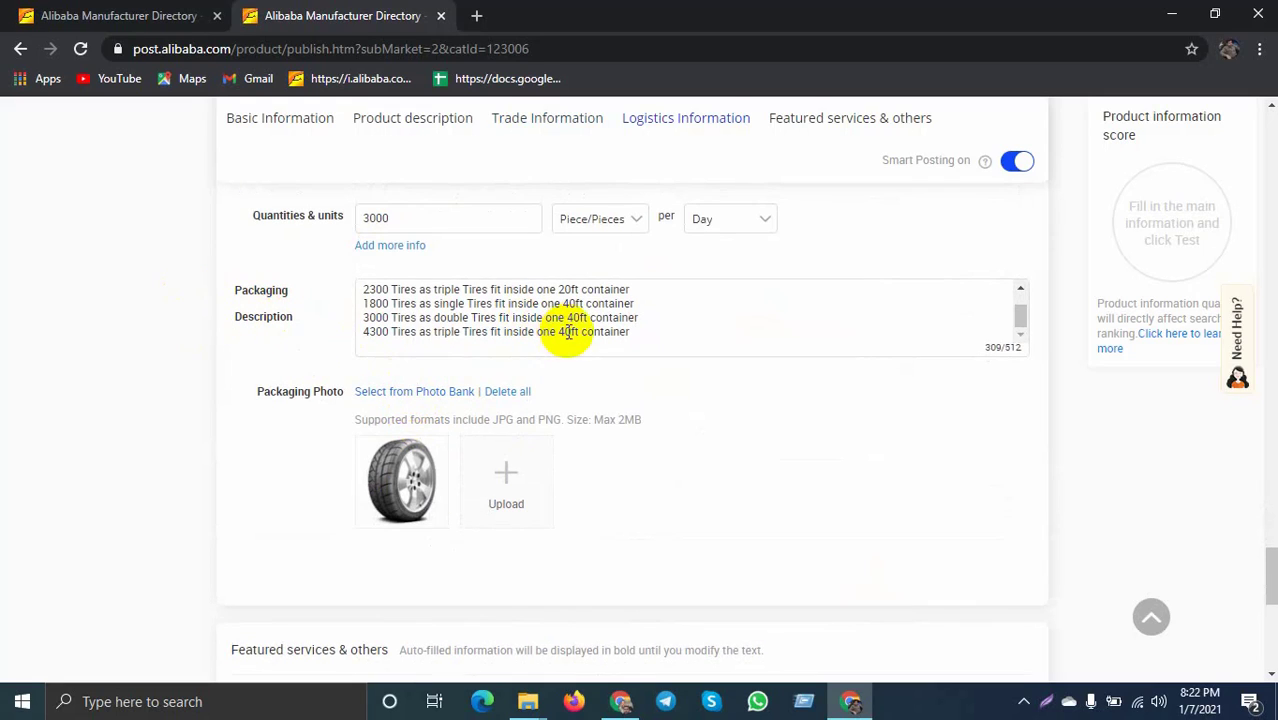
scroll(522, 320, "up", 2)
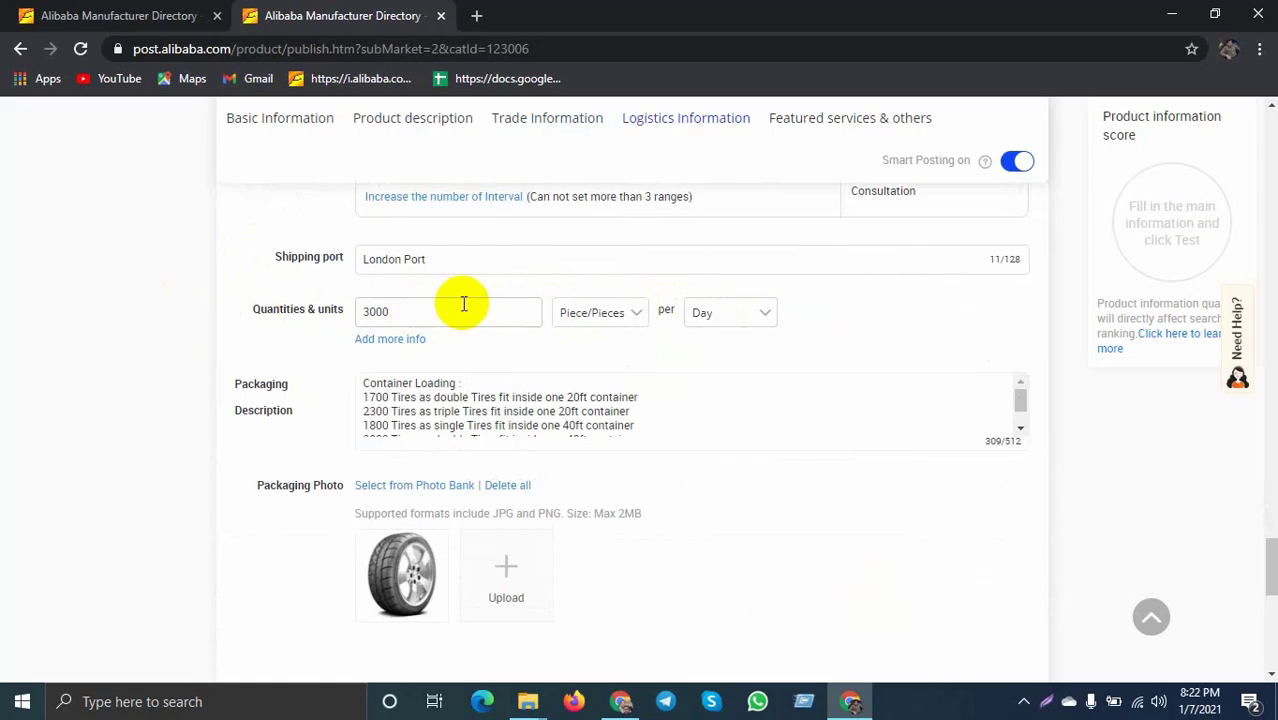
scroll(504, 260, "up", 2)
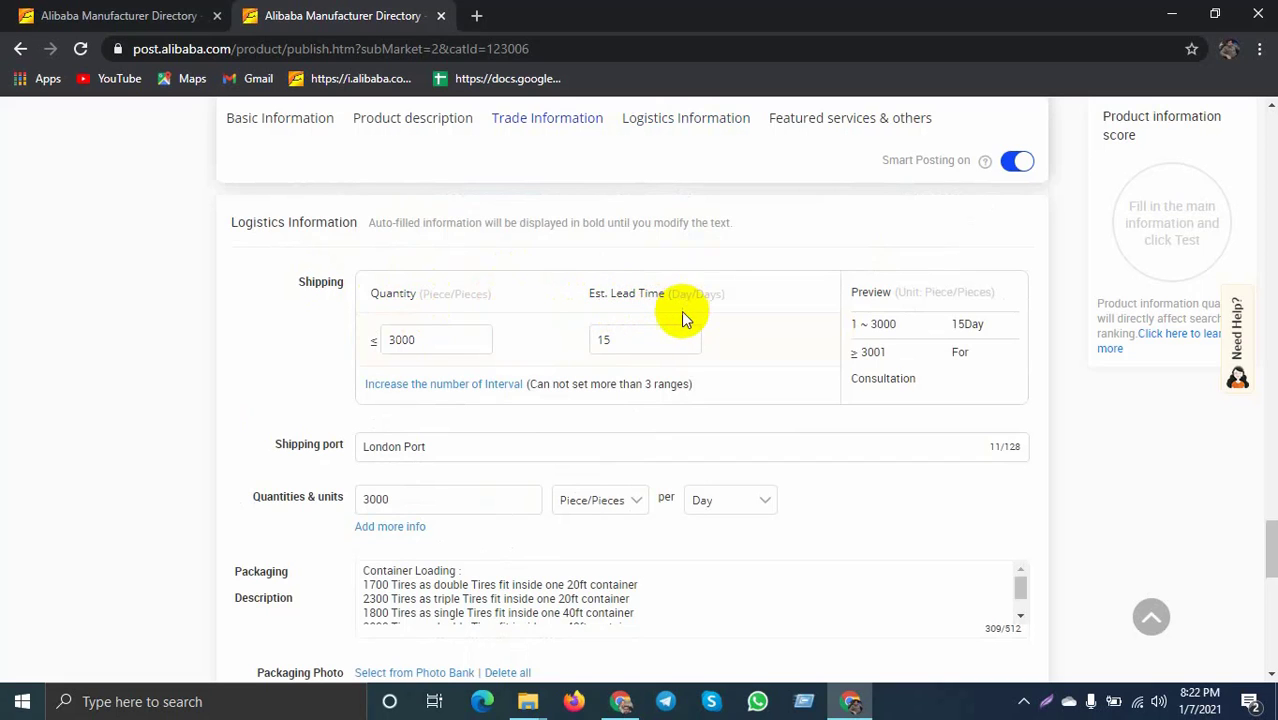
scroll(451, 393, "up", 2)
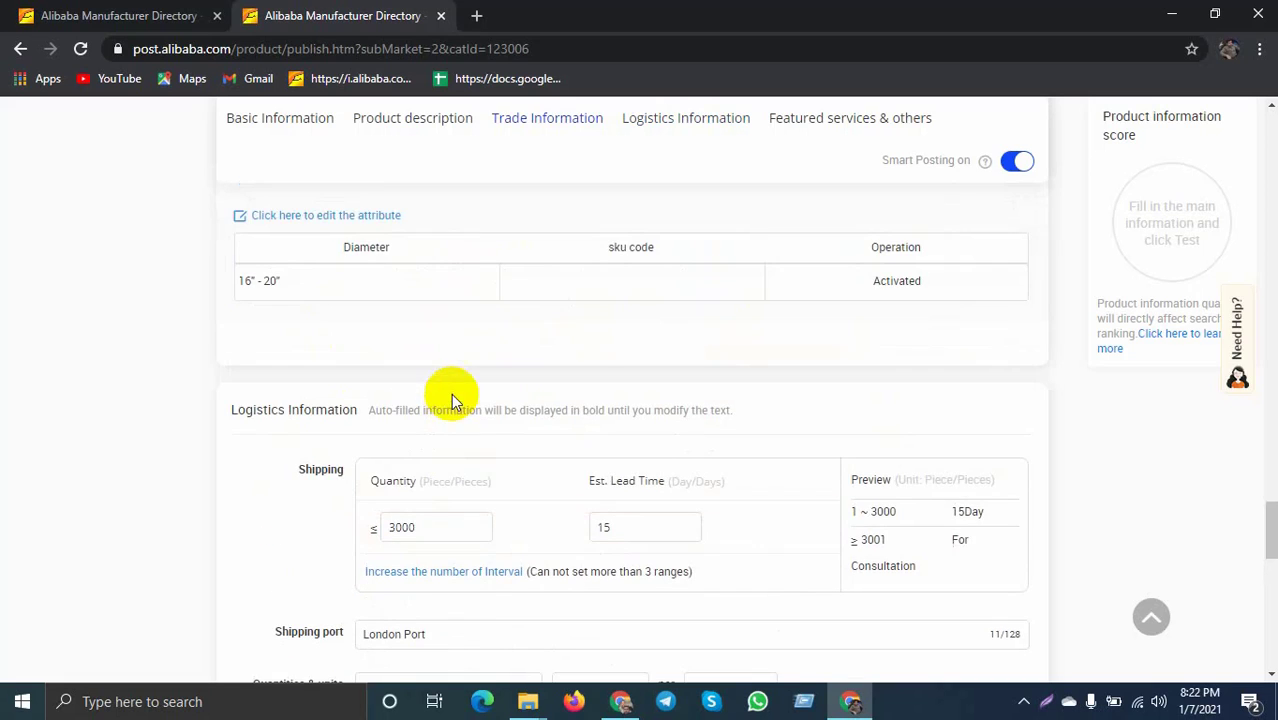
scroll(465, 370, "down", 3)
scroll(500, 430, "down", 2)
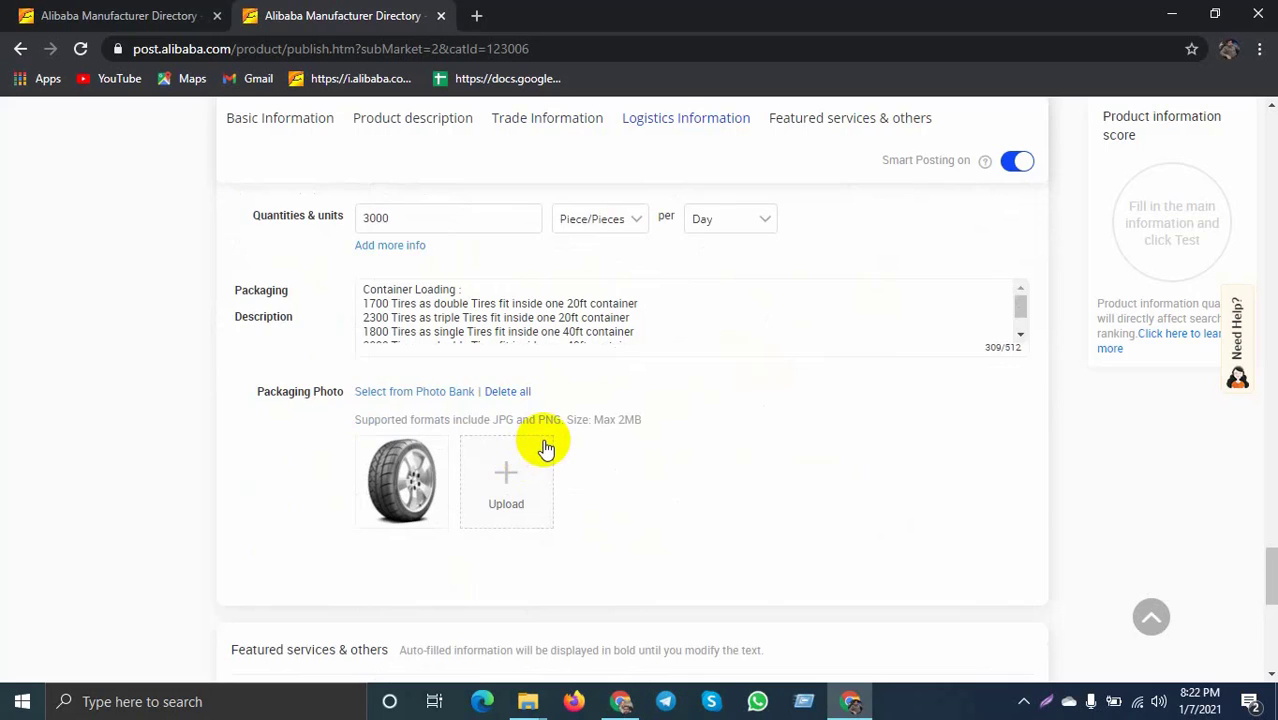
Recheck the whole Logistics Information section, from shipping quantity and lead time through the port to the packaging details
scroll(542, 440, "up", 3)
scroll(542, 430, "up", 1)
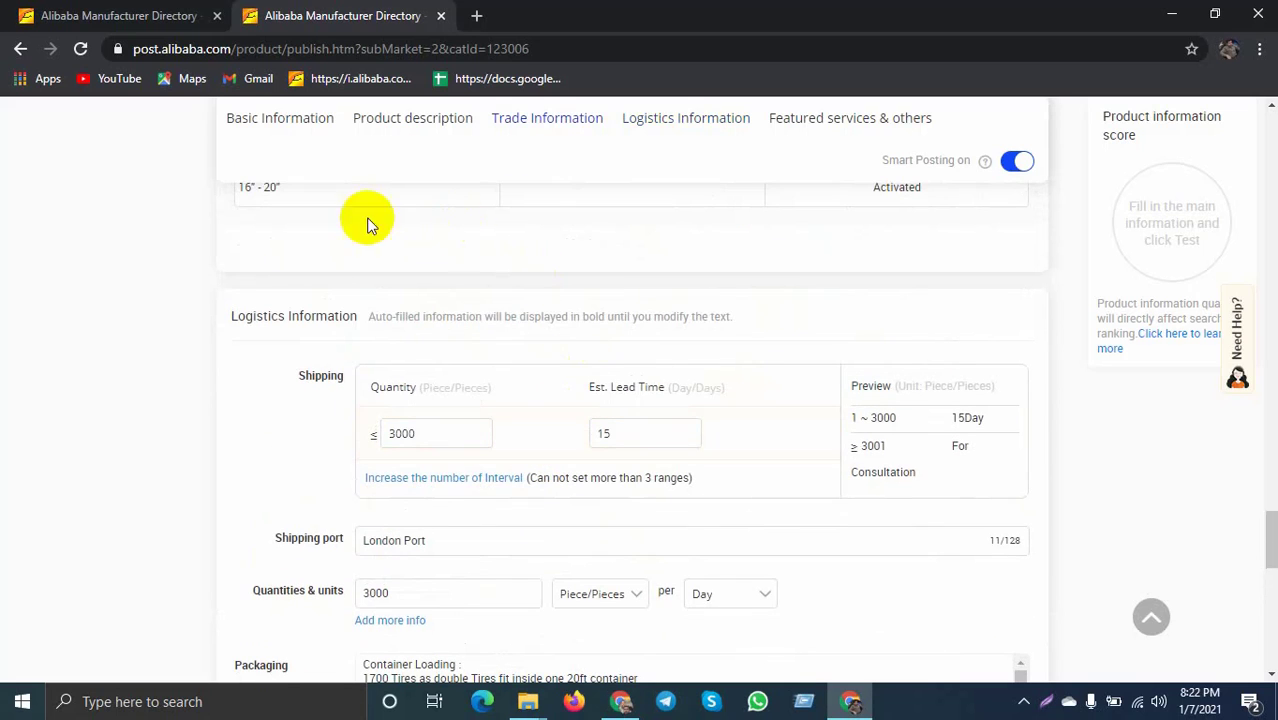
scroll(228, 265, "up", 2)
scroll(519, 259, "down", 6)
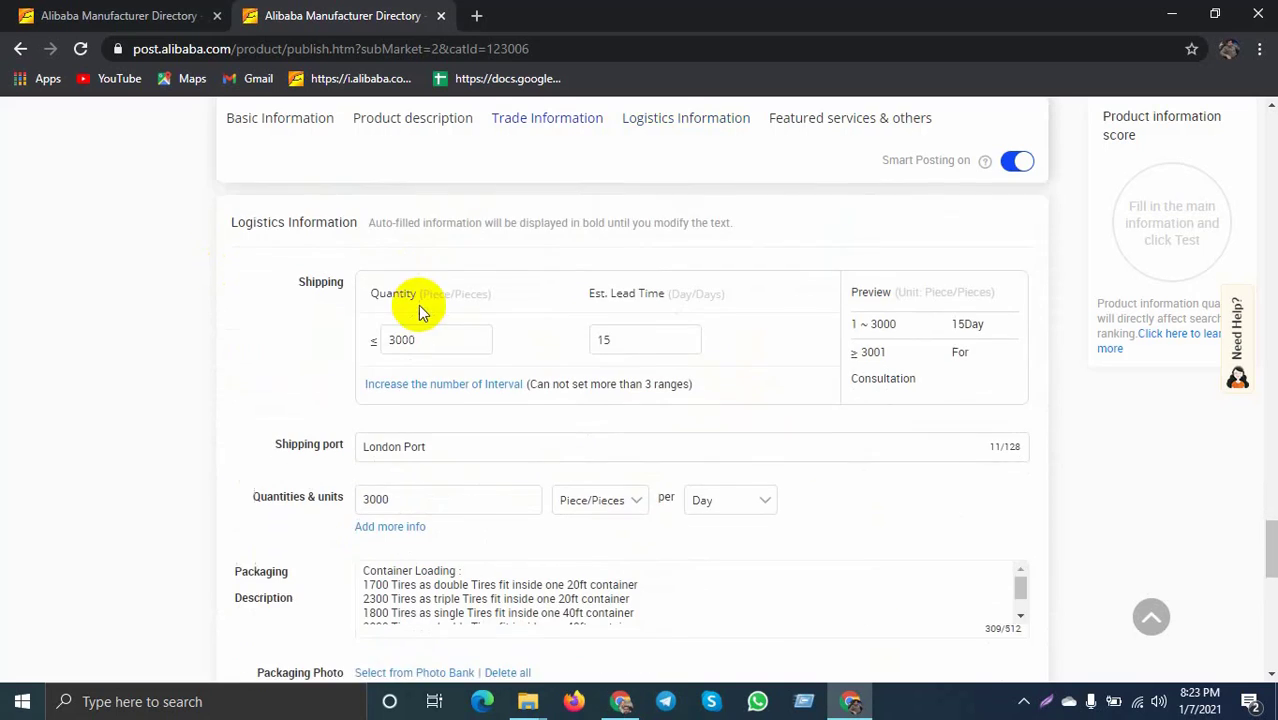
scroll(511, 412, "up", 5)
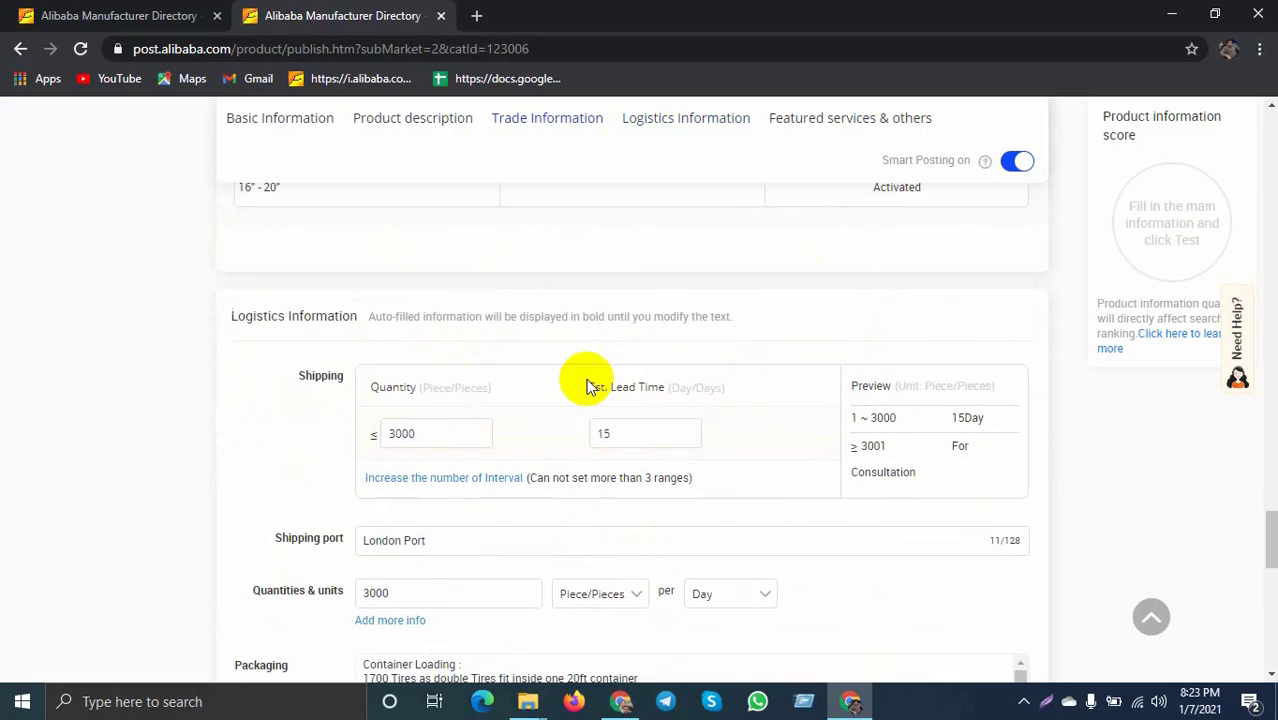
scroll(491, 394, "down", 1)
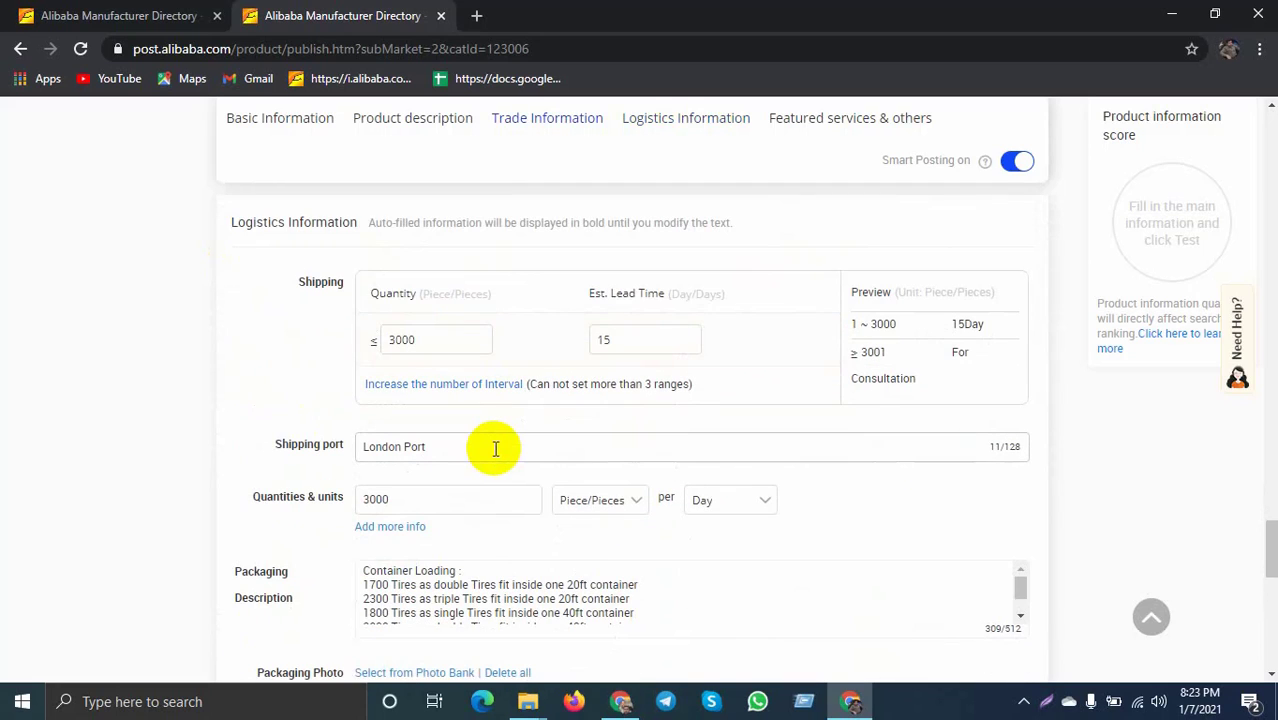
scroll(495, 448, "down", 2)
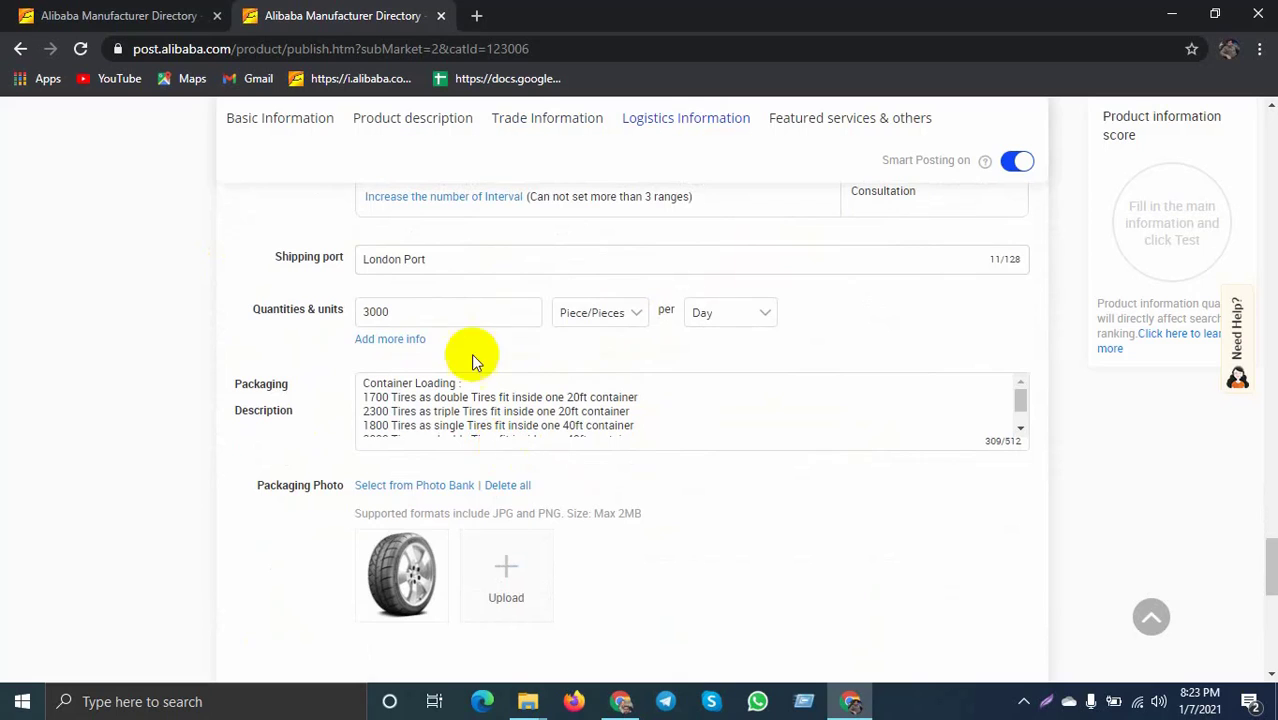
scroll(580, 335, "up", 1)
scroll(550, 320, "up", 3)
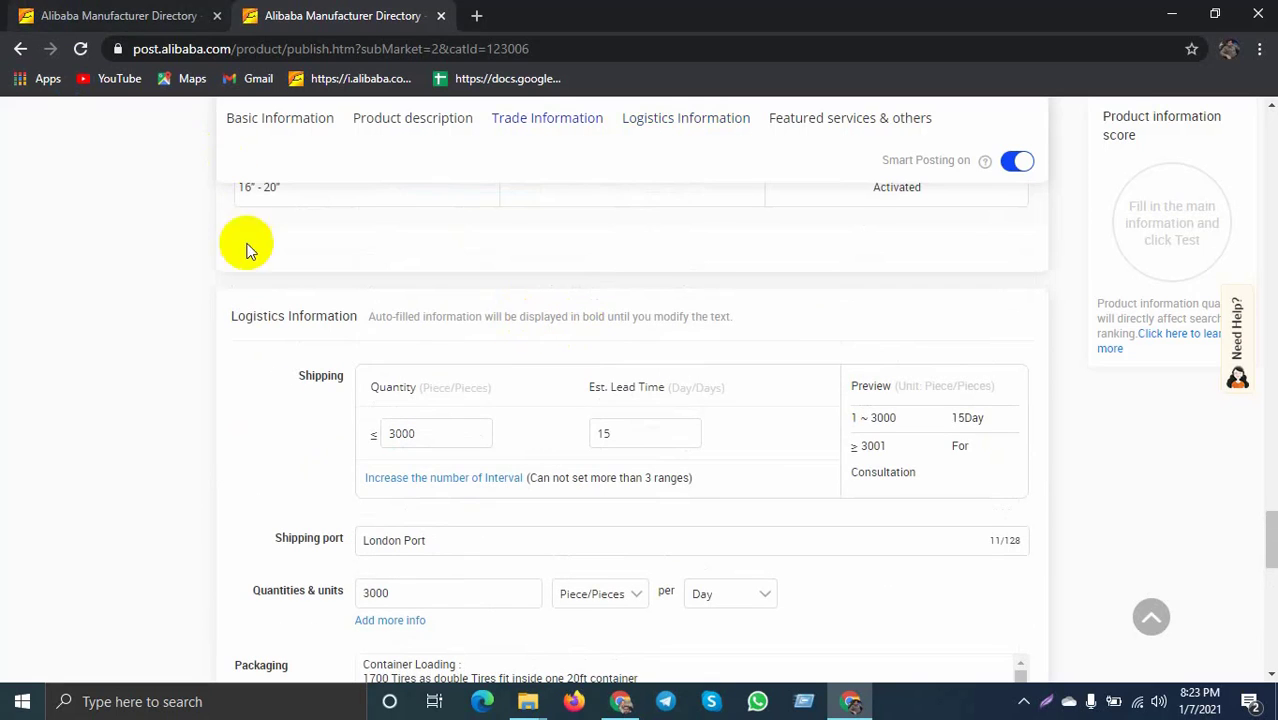
scroll(605, 465, "down", 3)
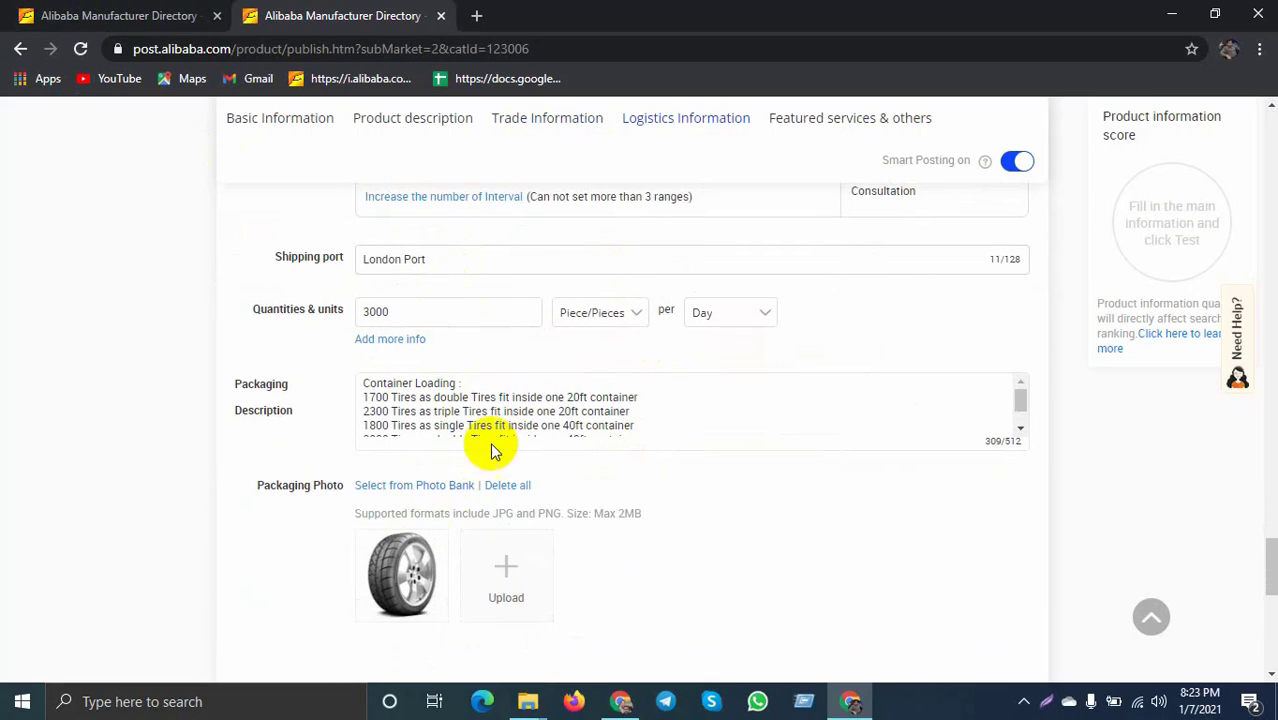
scroll(474, 362, "up", 2)
scroll(474, 362, "up", 2)
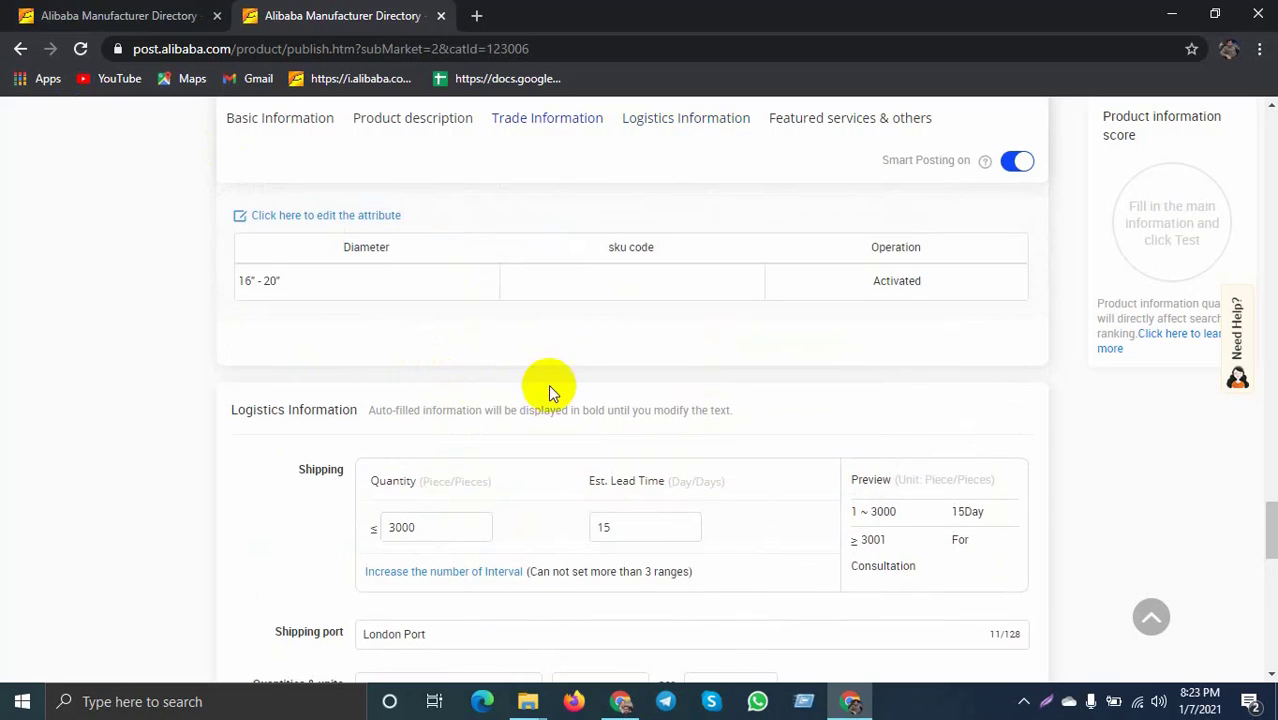
scroll(600, 400, "down", 2)
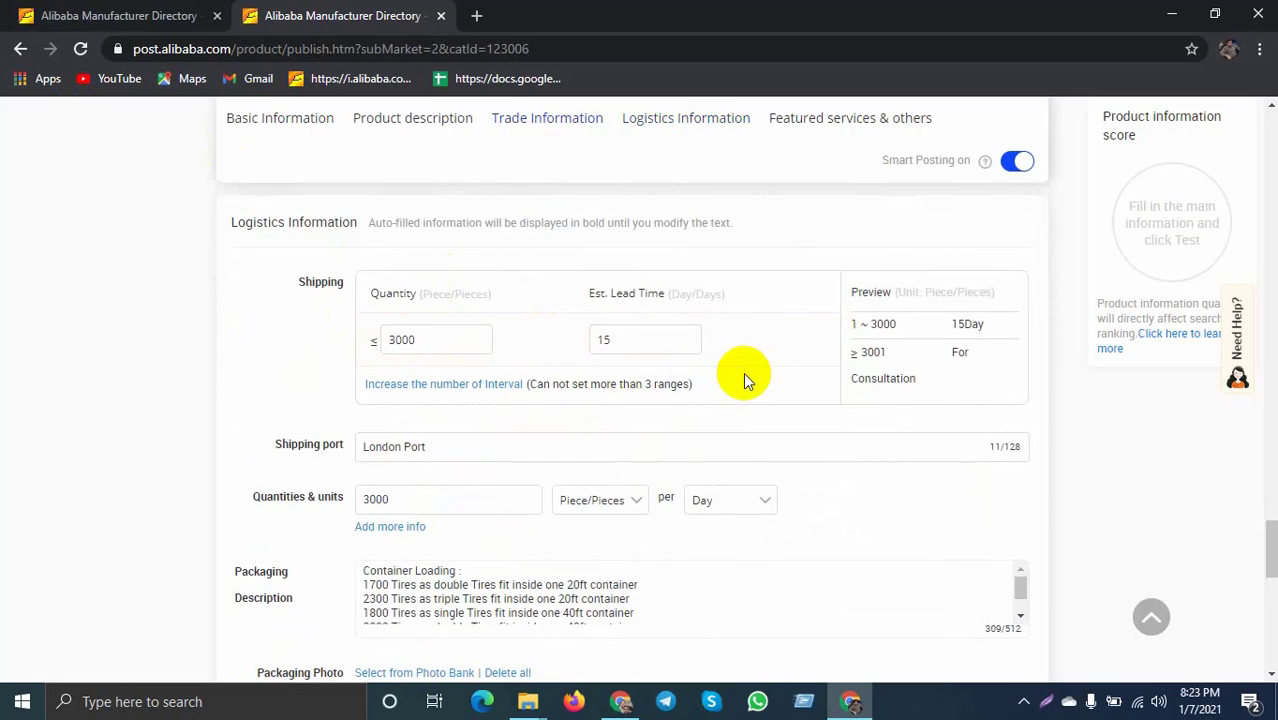
scroll(742, 371, "down", 1)
Return to the Trade Information section and review the price setting, unit, minimum order quantity, FOB price and payment options
scroll(490, 352, "up", 6)
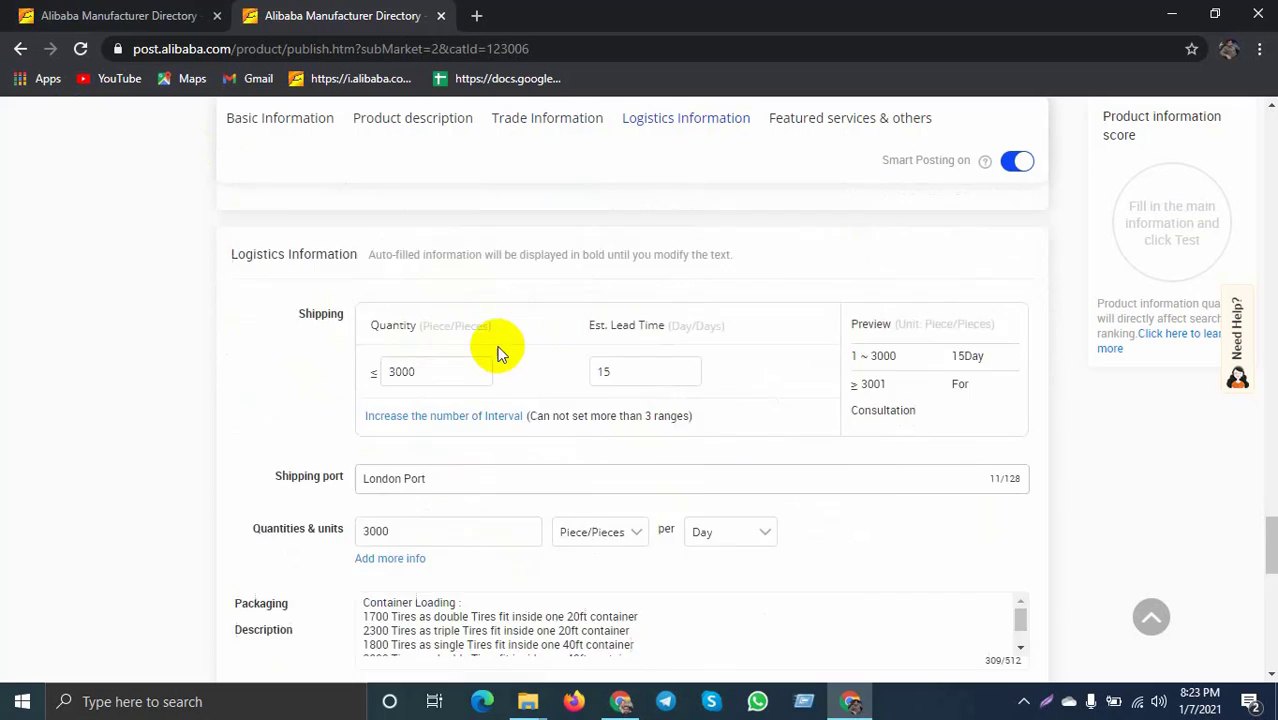
scroll(500, 346, "up", 1)
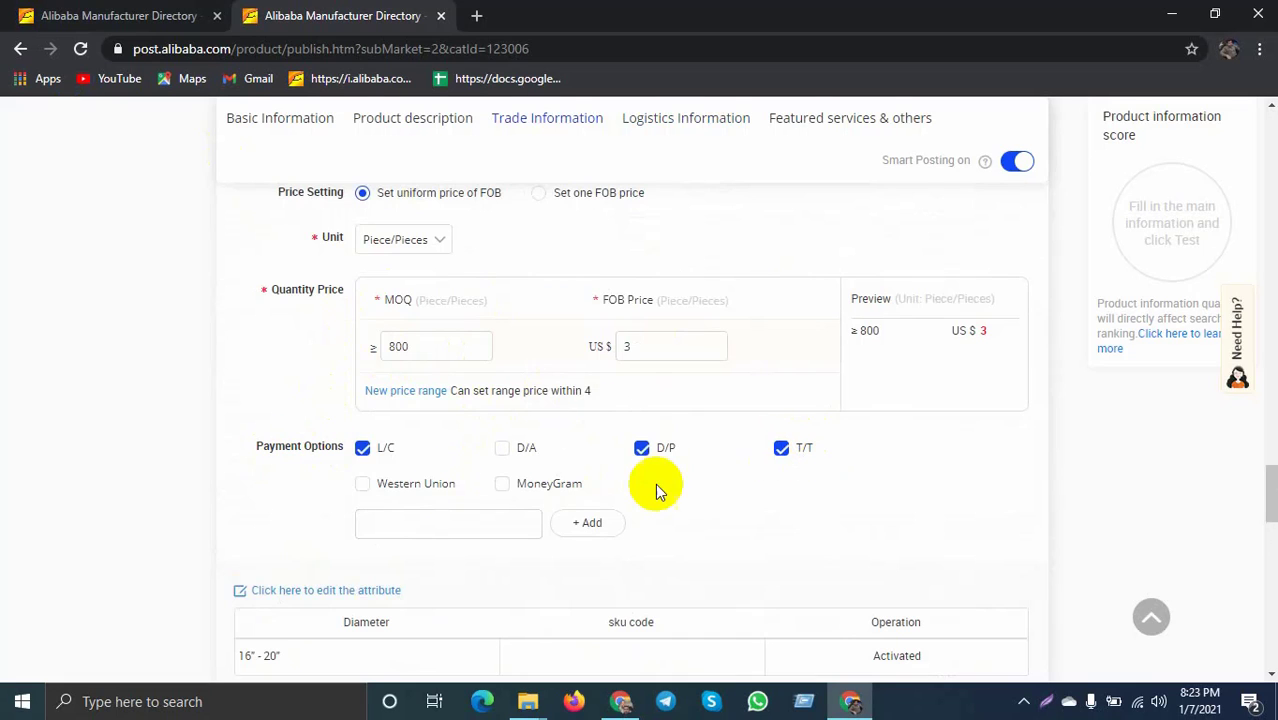
scroll(658, 483, "up", 1)
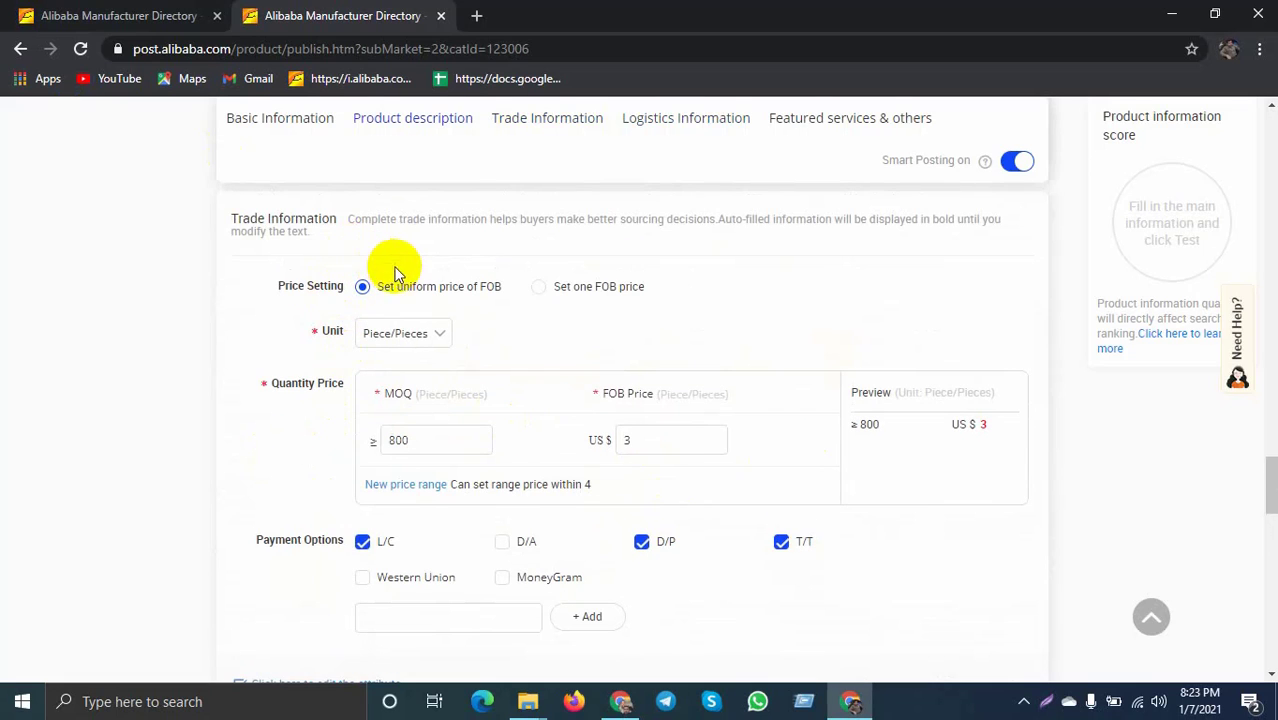
Look over the whole listing form, from Trade Information down to the Agreement section and back up to Basic Information
scroll(460, 330, "up", 2)
scroll(462, 331, "down", 9)
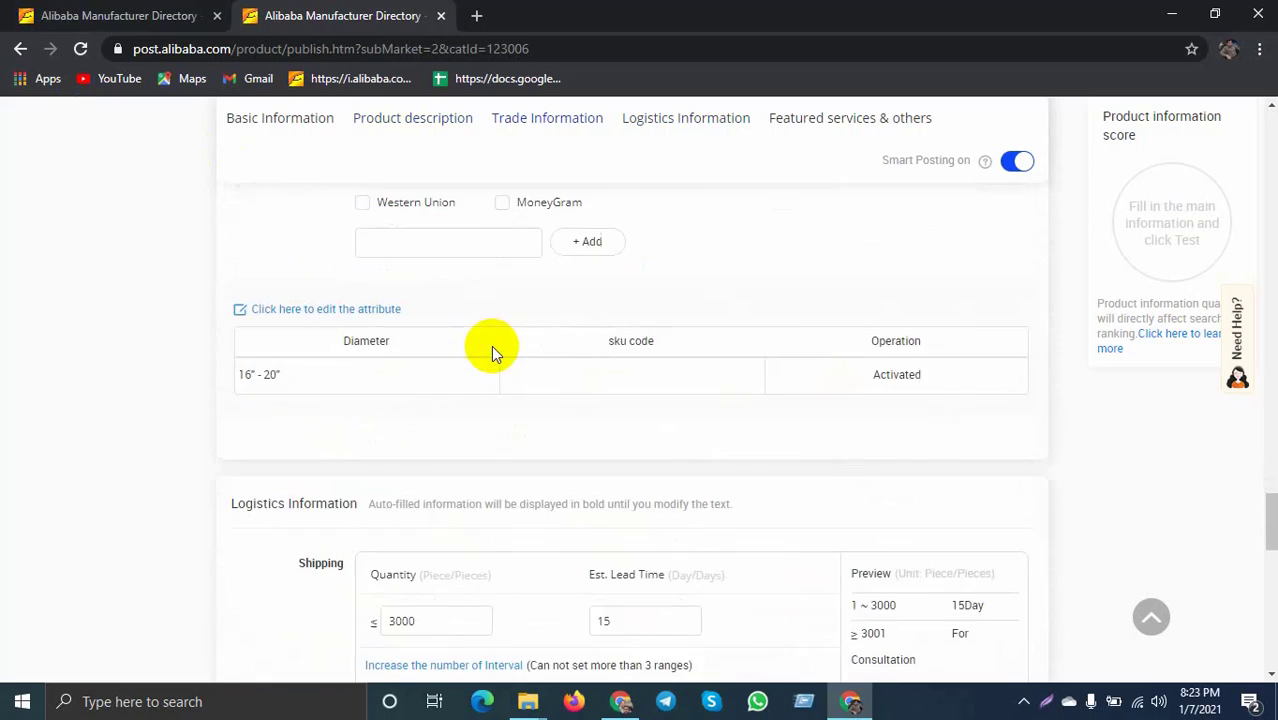
scroll(501, 350, "down", 8)
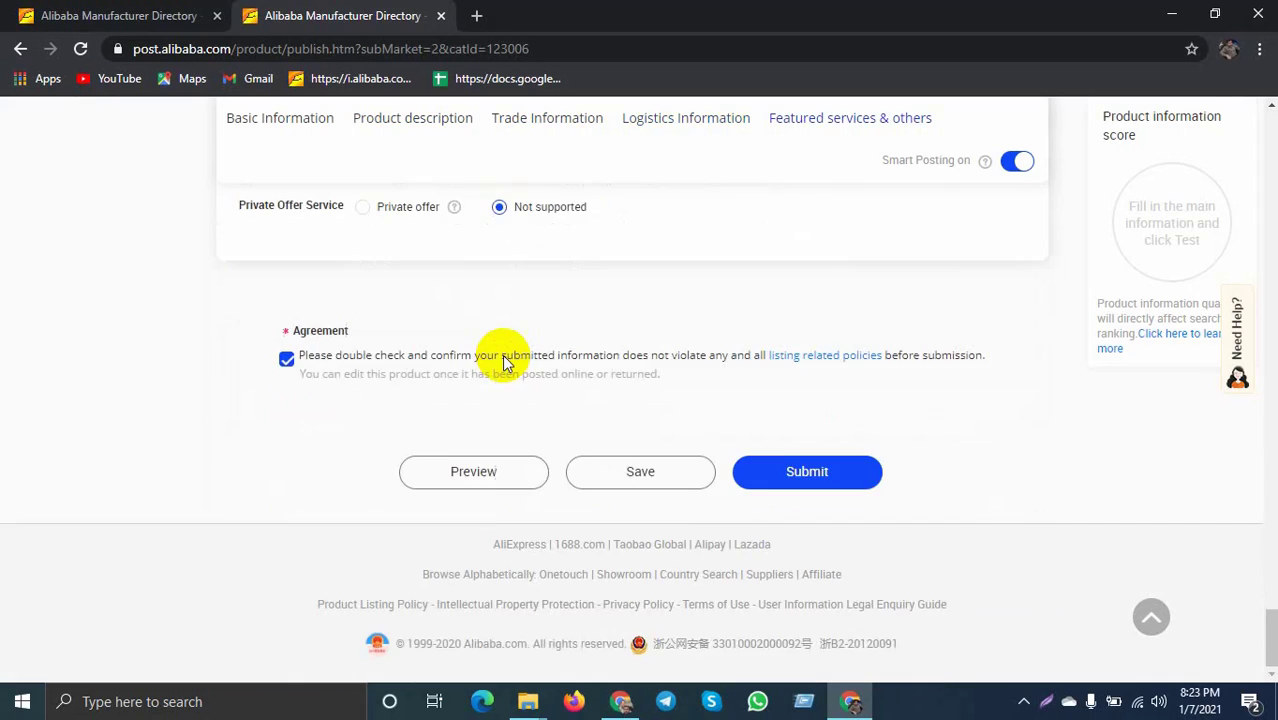
scroll(505, 354, "up", 3)
scroll(512, 357, "up", 10)
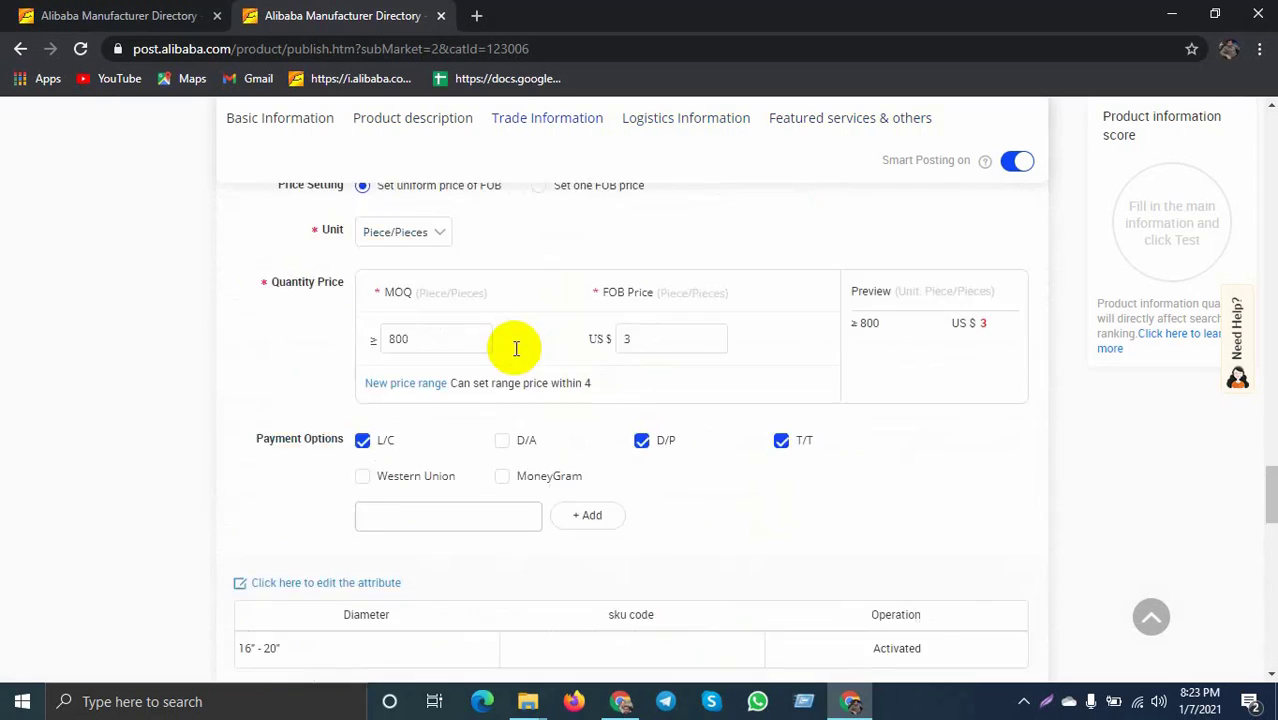
scroll(521, 352, "up", 3)
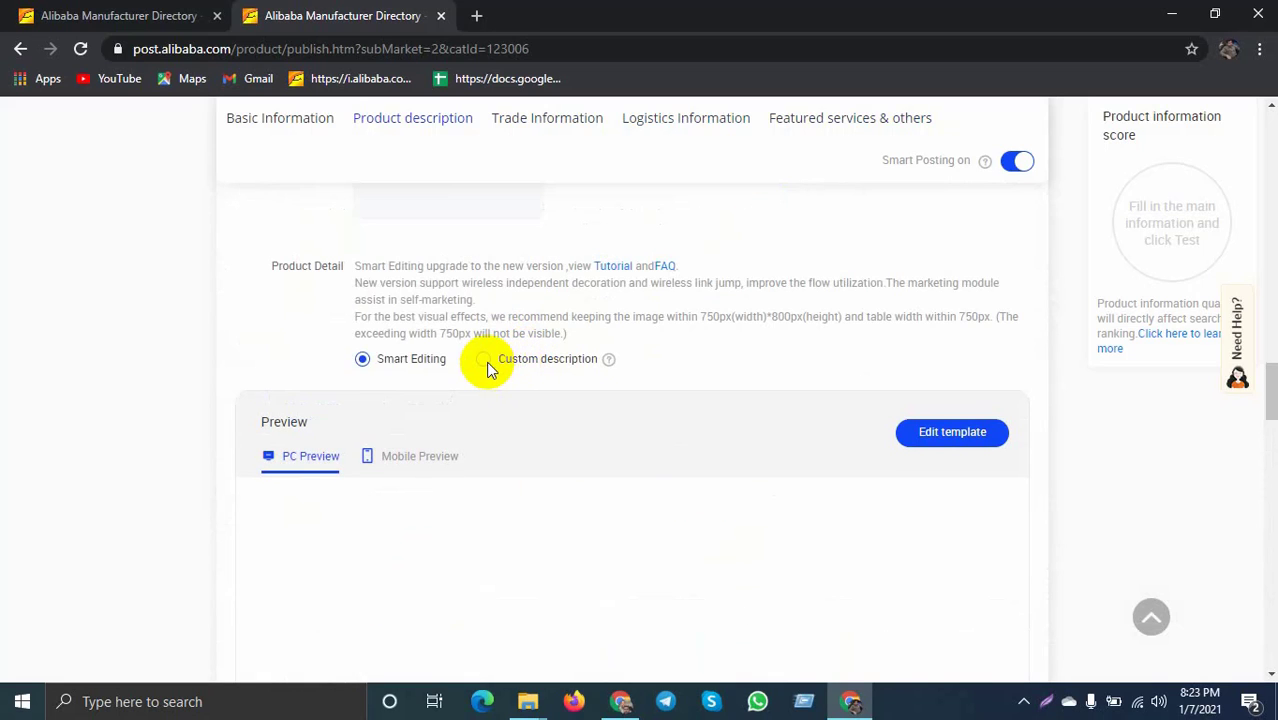
scroll(396, 300, "up", 5)
scroll(396, 300, "up", 10)
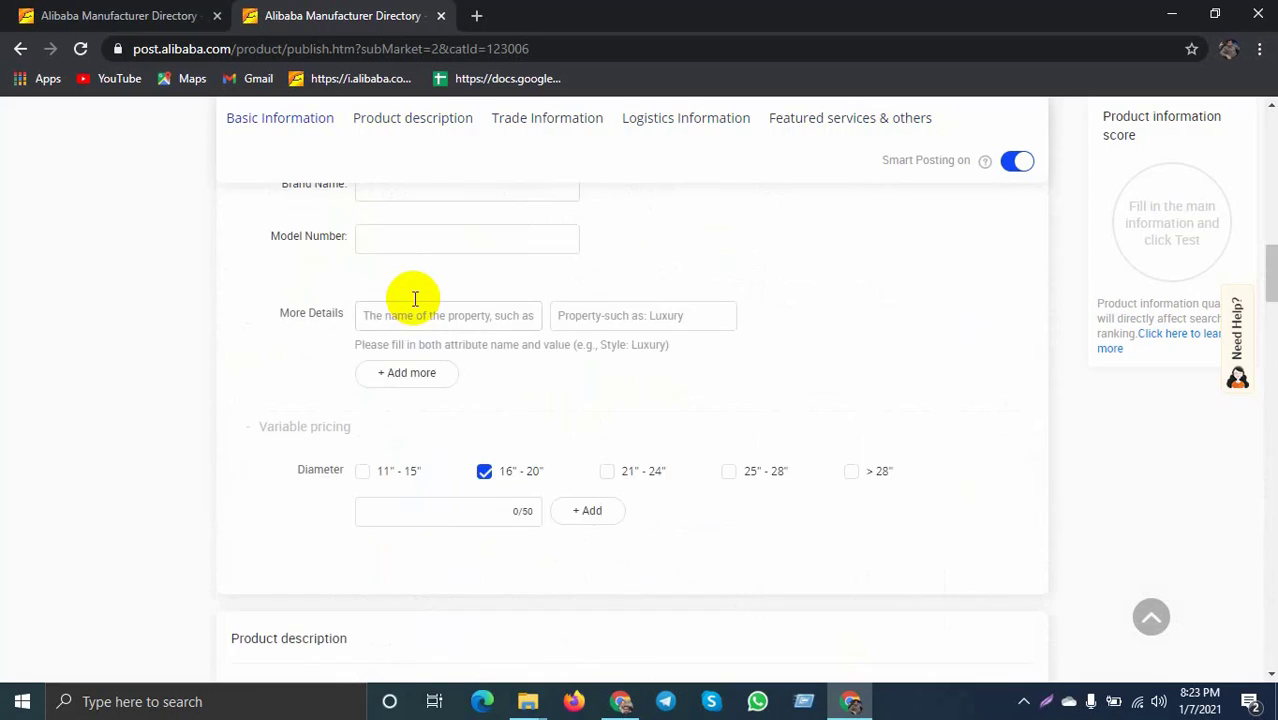
scroll(425, 300, "up", 5)
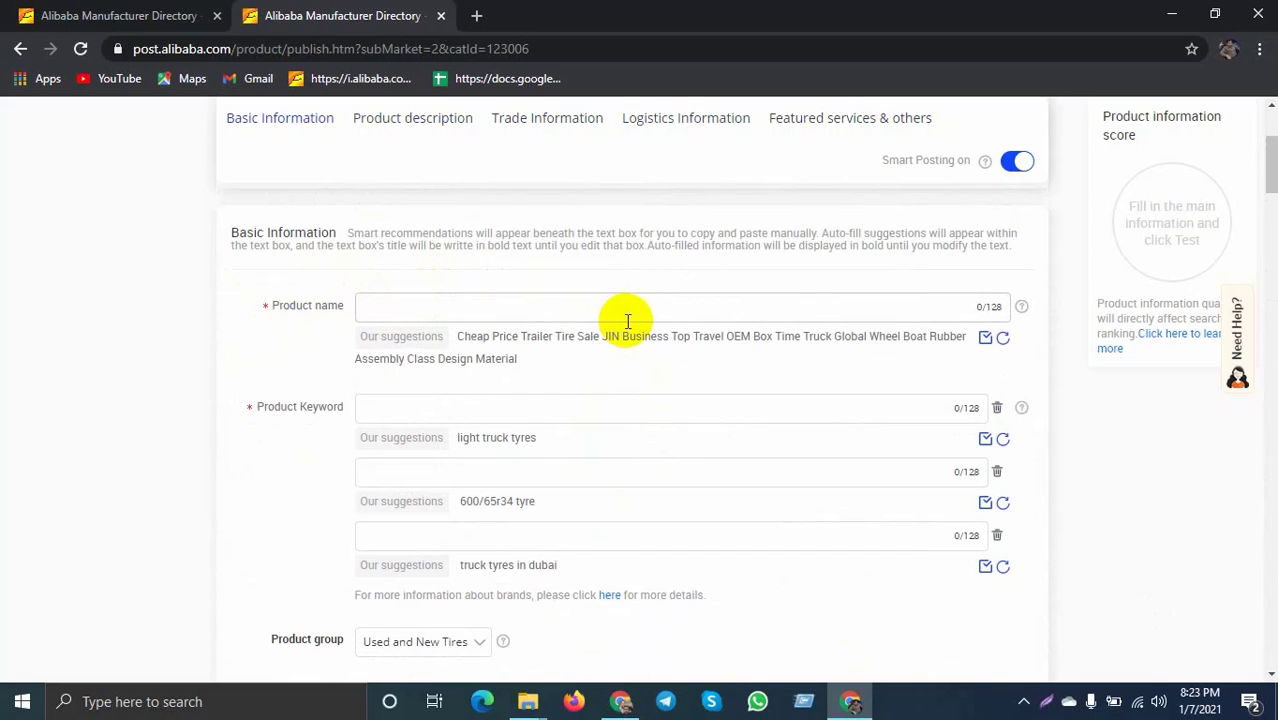
Review the product keywords, product group and the attribute fields with their suggestions, from Tire Design to Place of Origin
scroll(628, 318, "down", 2)
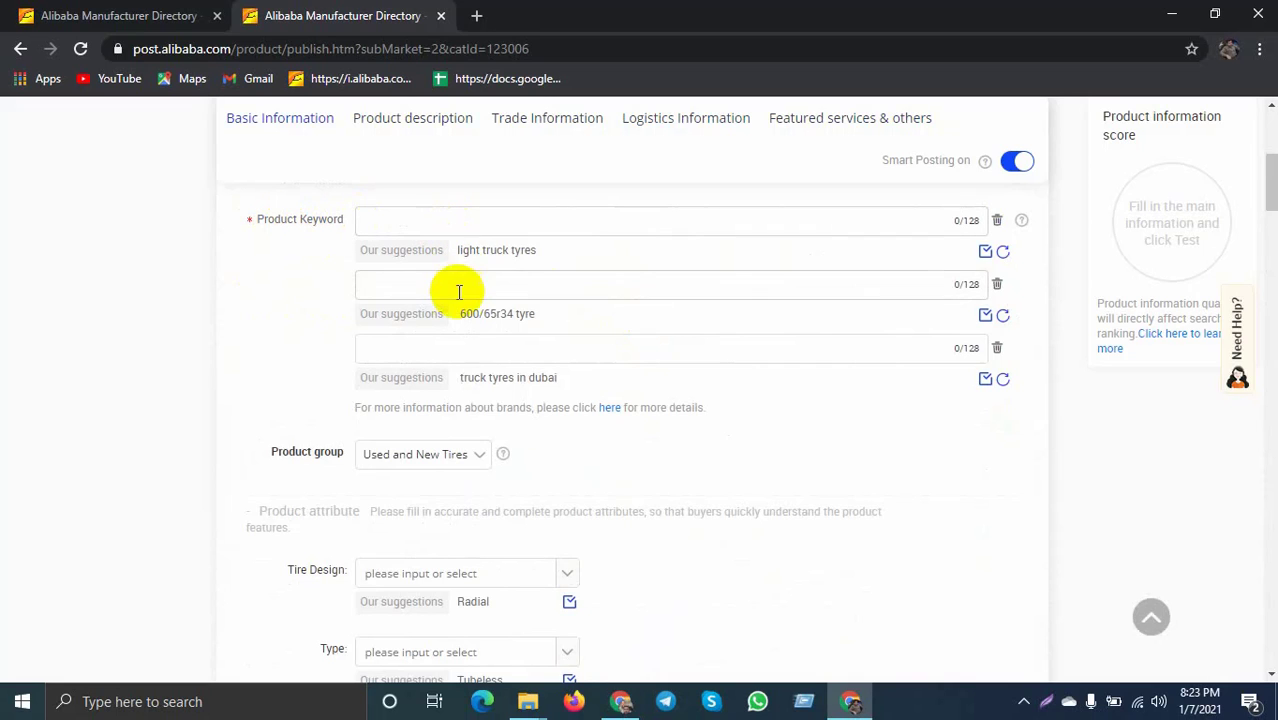
scroll(447, 354, "down", 2)
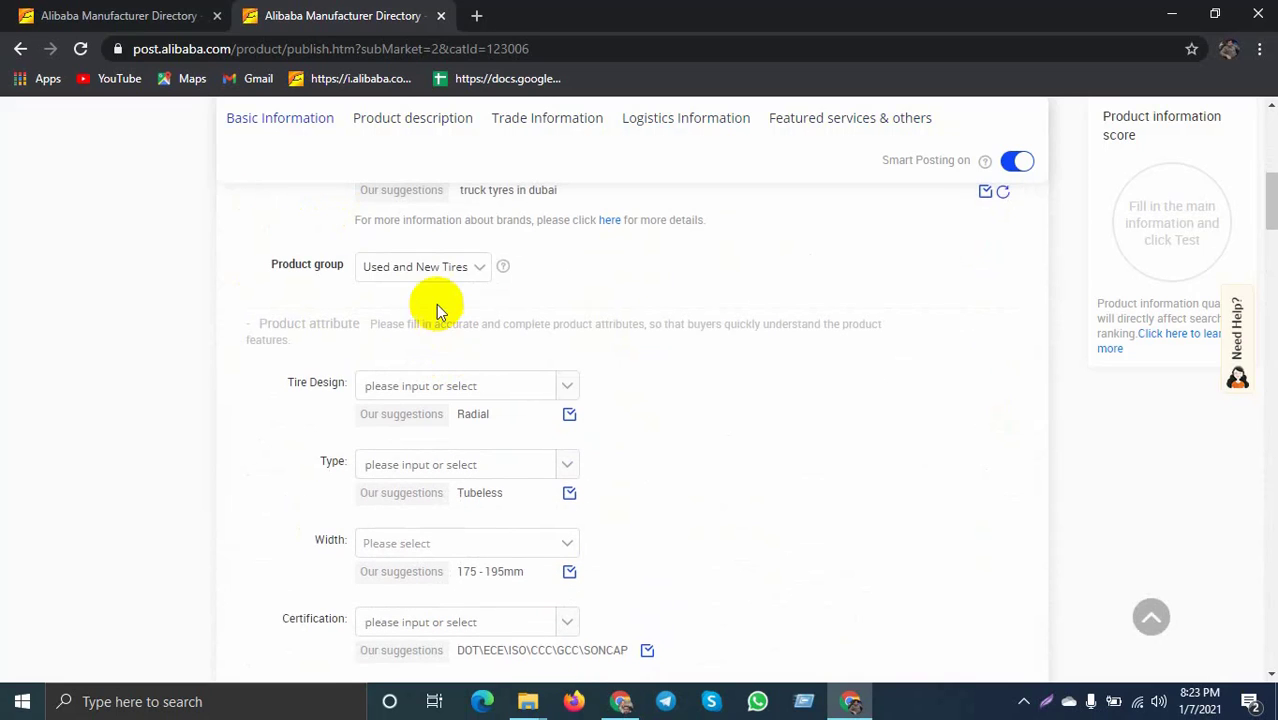
scroll(570, 270, "down", 1)
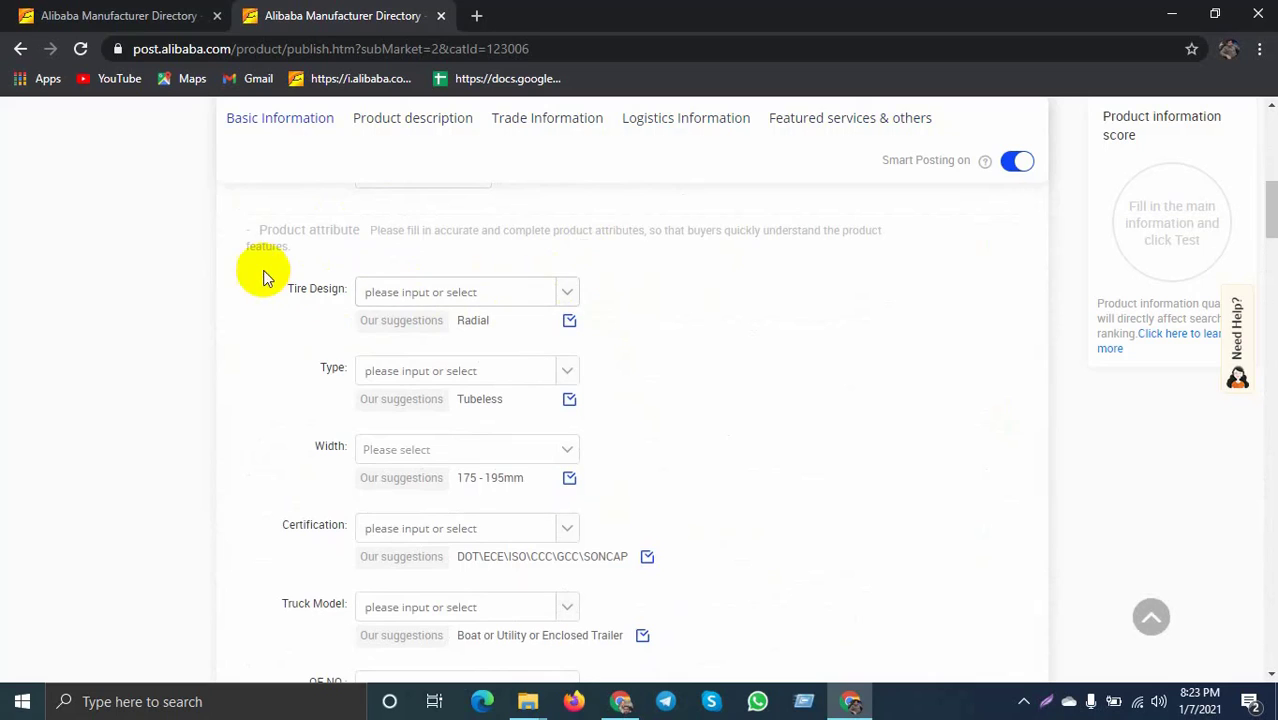
scroll(290, 260, "down", 2)
scroll(335, 200, "up", 2)
scroll(360, 240, "down", 2)
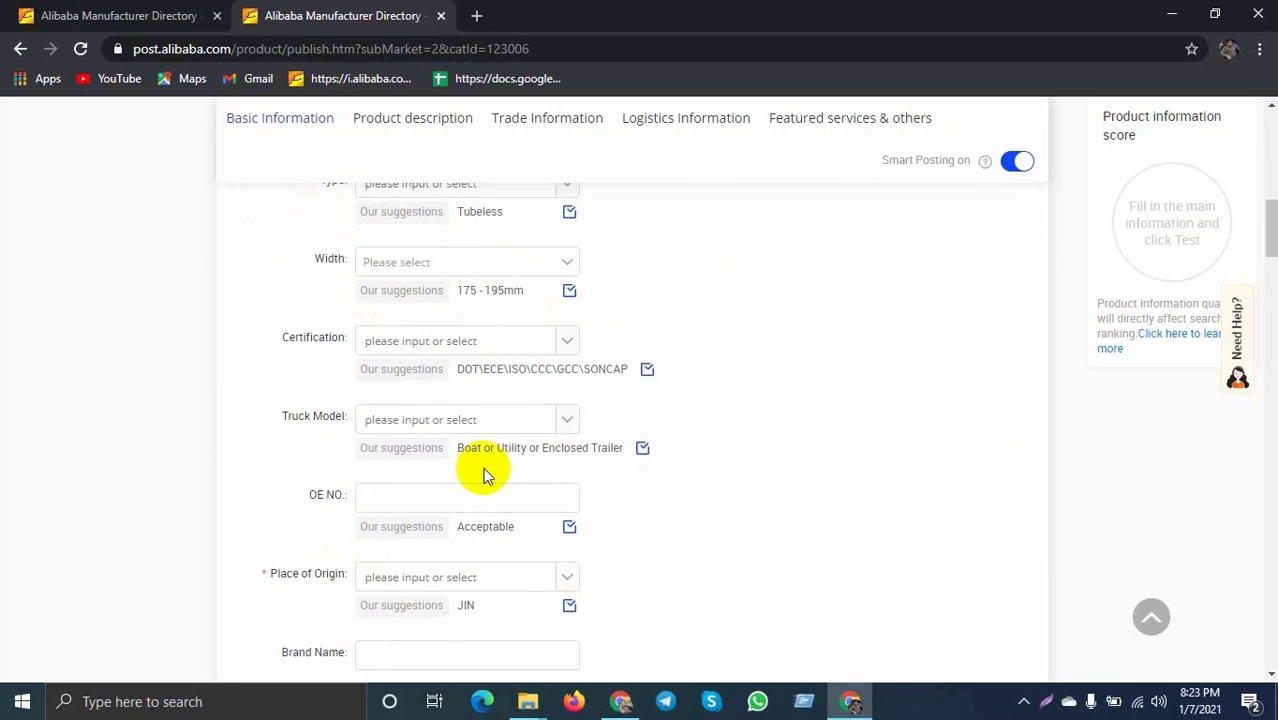
Recheck the product attributes, including type, width, certification, truck model, OE number, place of origin, brand name and model number
scroll(528, 448, "up", 2)
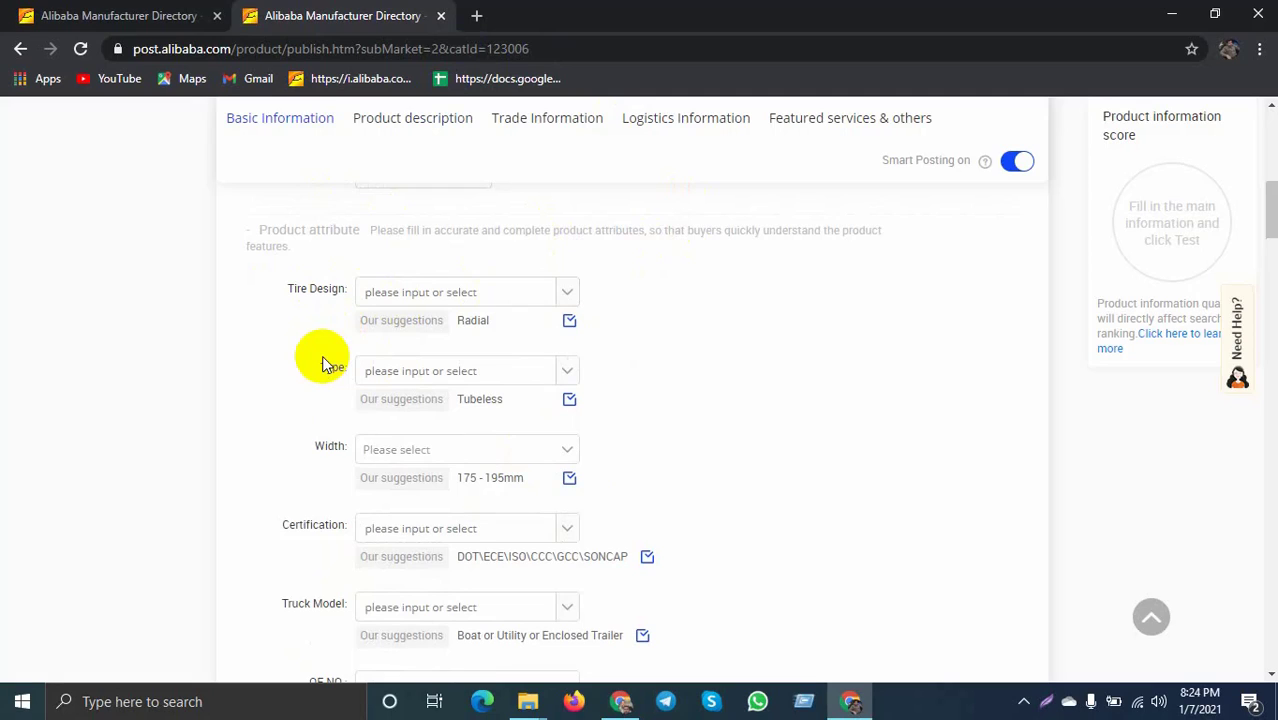
scroll(355, 330, "down", 3)
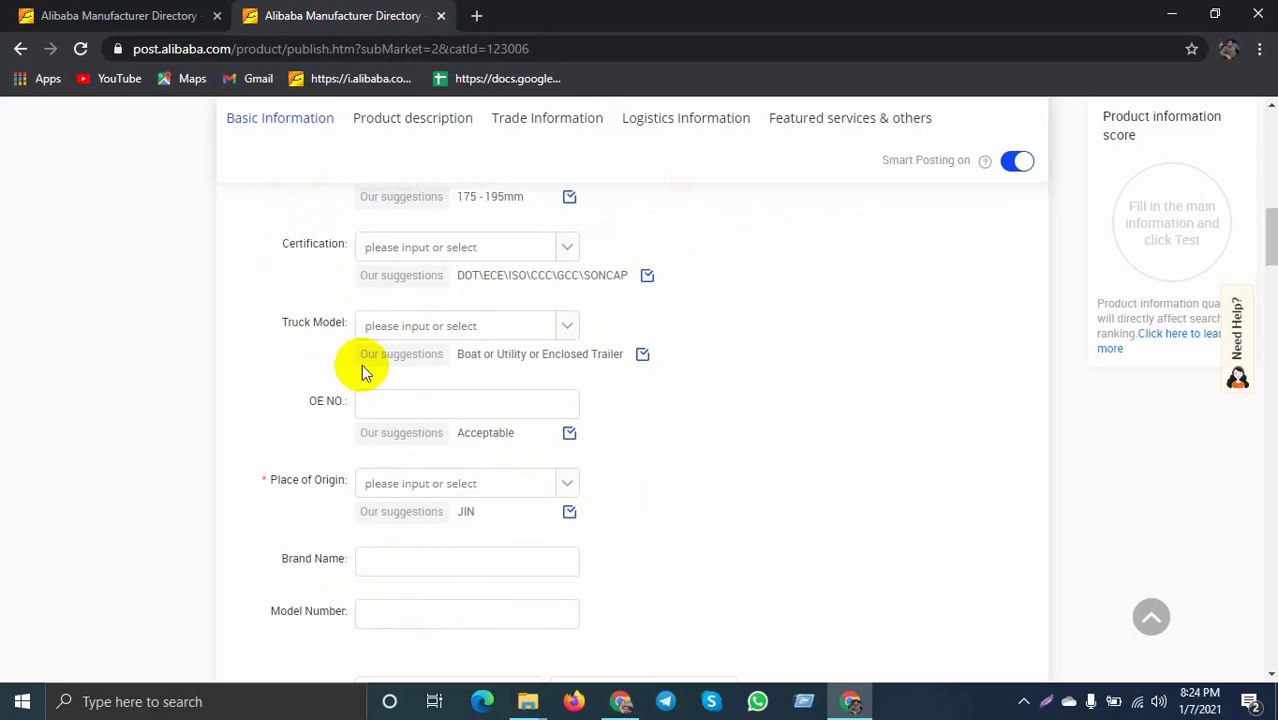
scroll(370, 330, "up", 3)
scroll(400, 393, "up", 2)
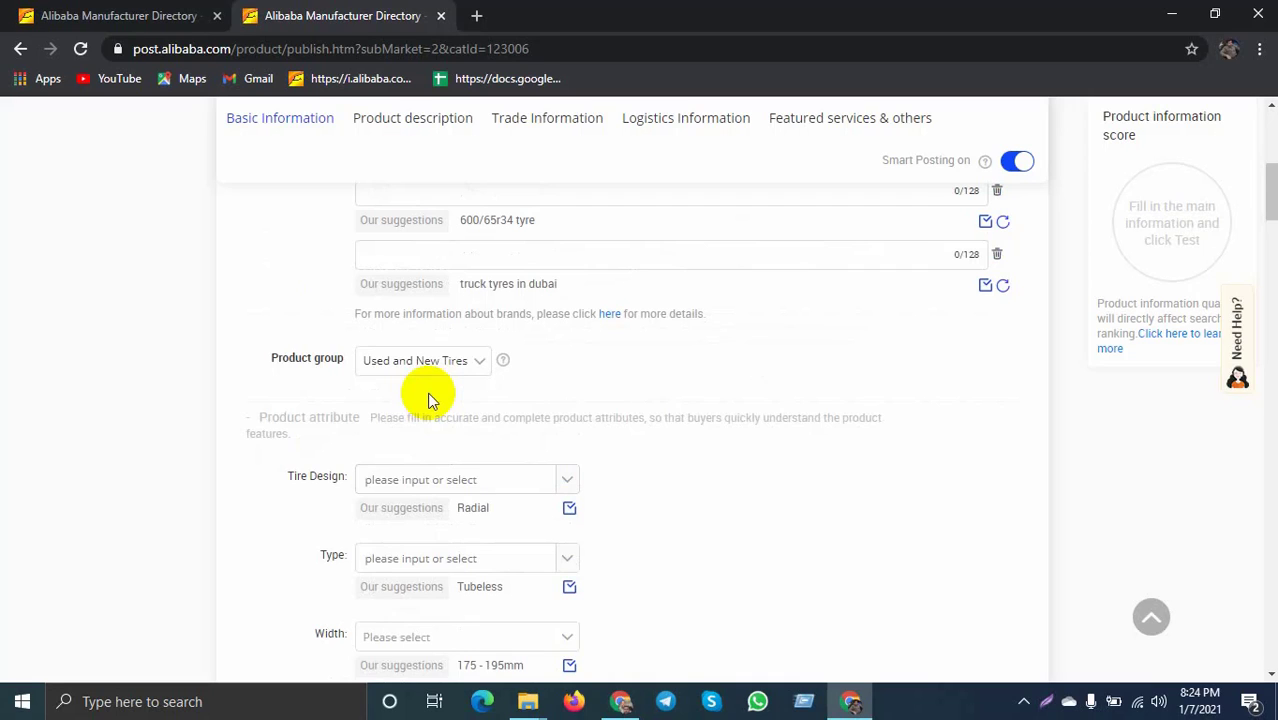
scroll(427, 392, "down", 2)
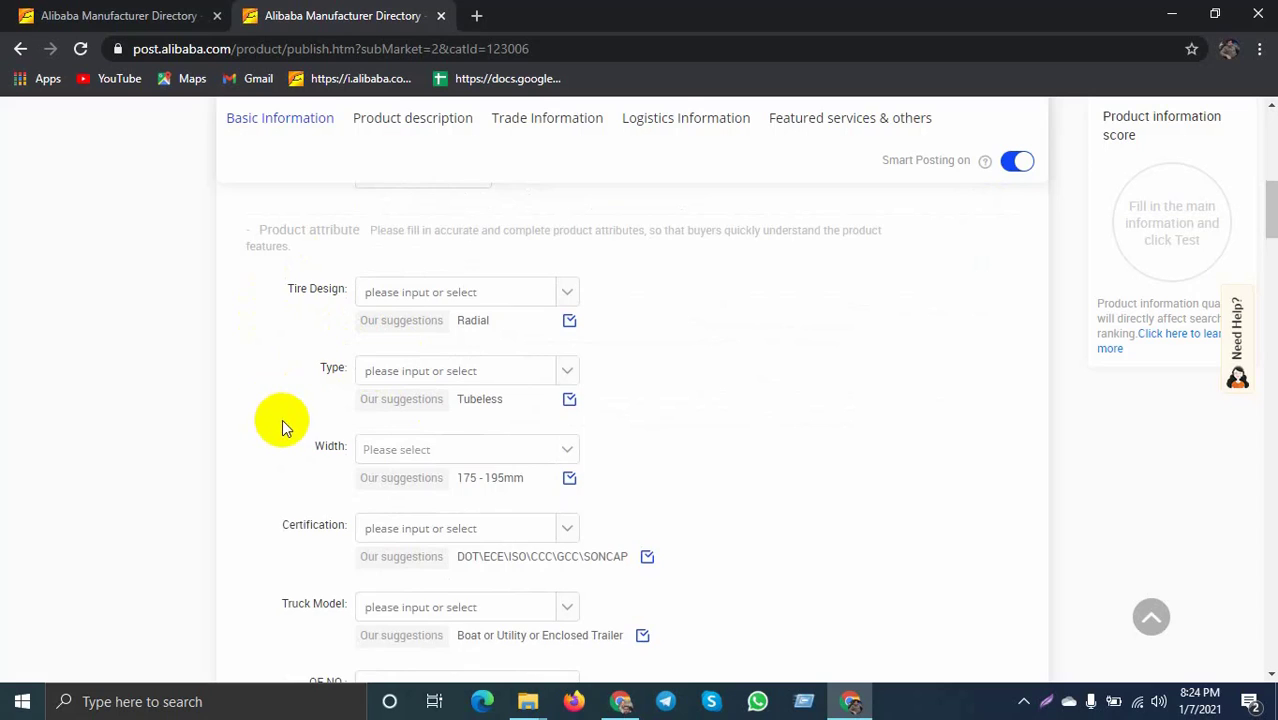
scroll(300, 428, "down", 1)
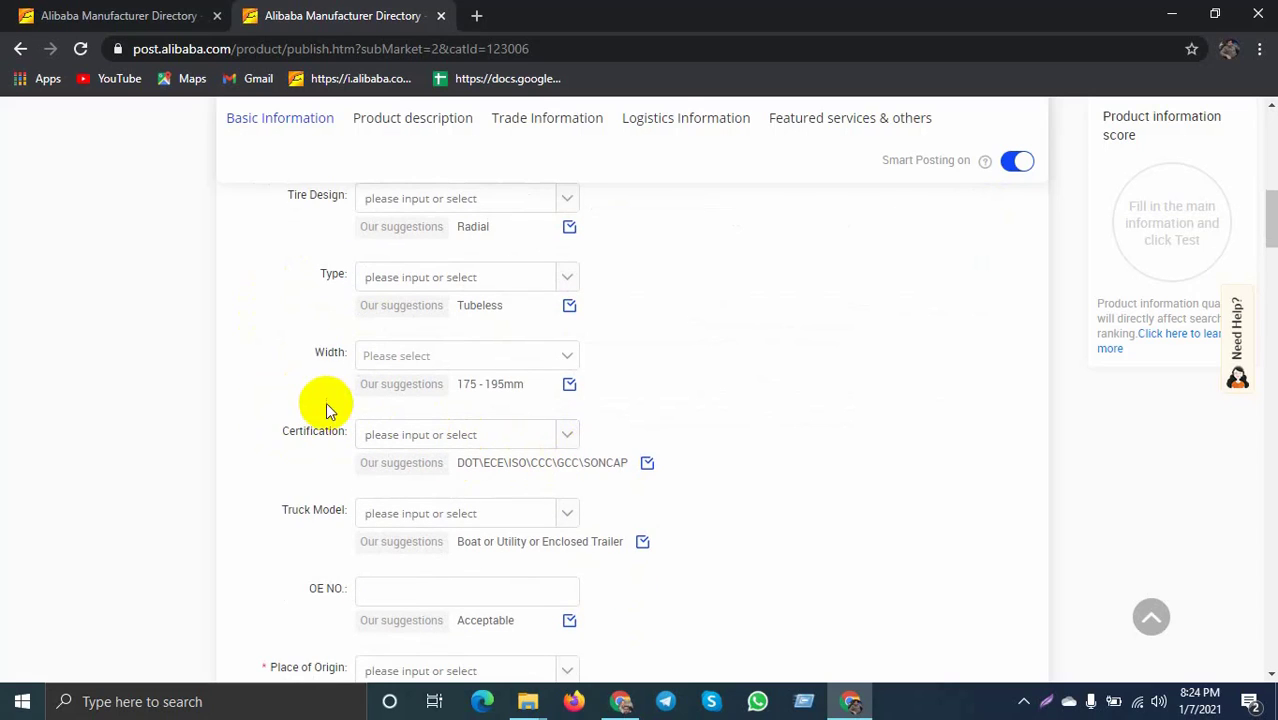
scroll(371, 388, "up", 1)
scroll(414, 372, "down", 3)
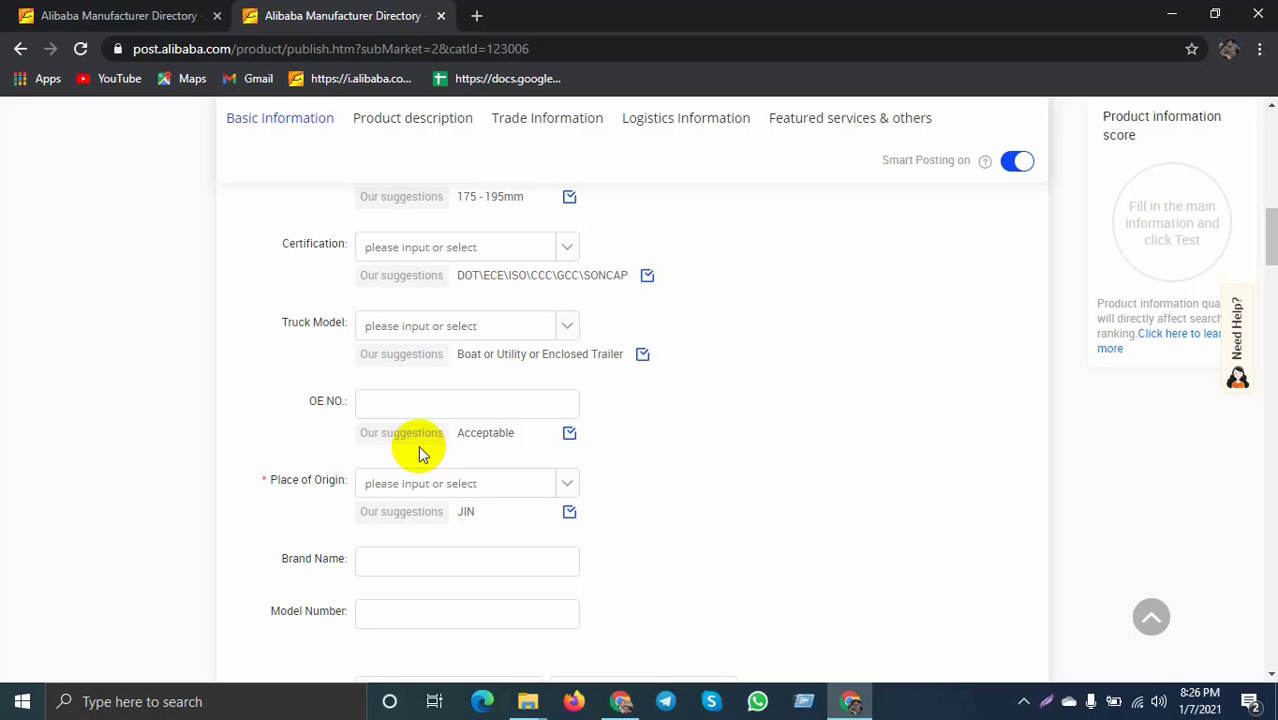
Return to the product name field and view the previously entered titles offered for it
scroll(420, 452, "up", 7)
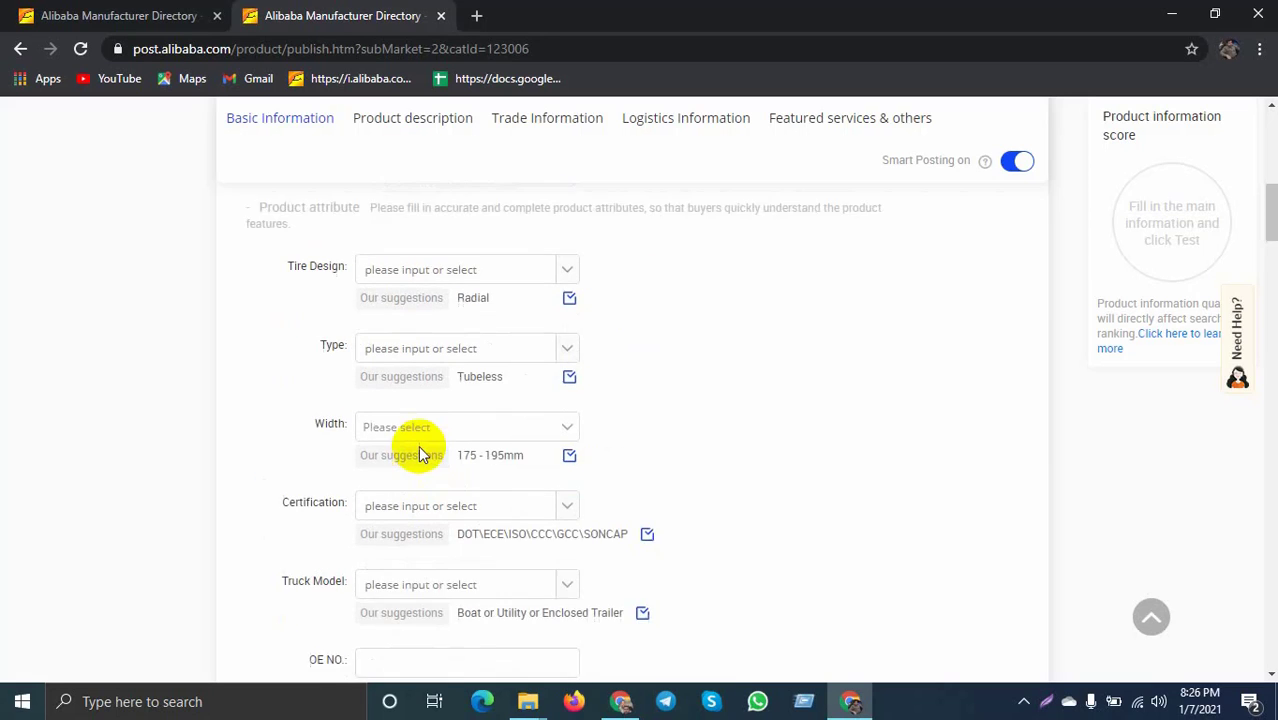
scroll(420, 446, "up", 2)
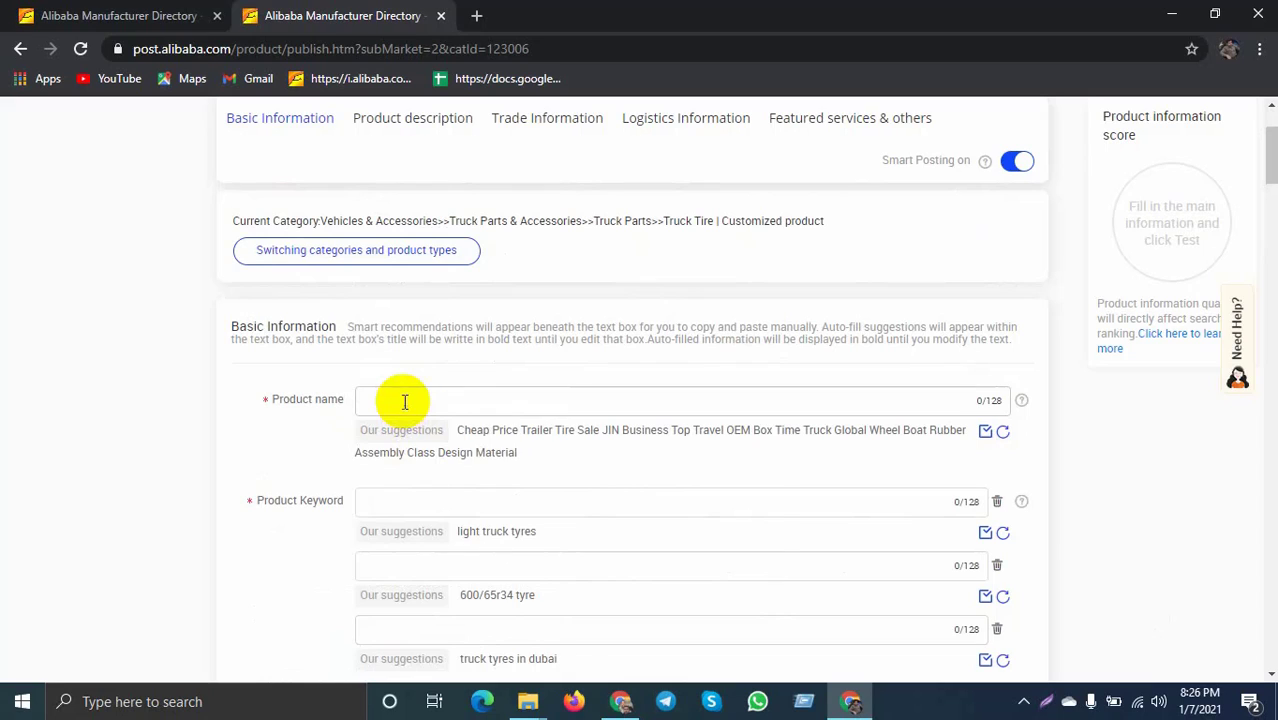
left_click(405, 402)
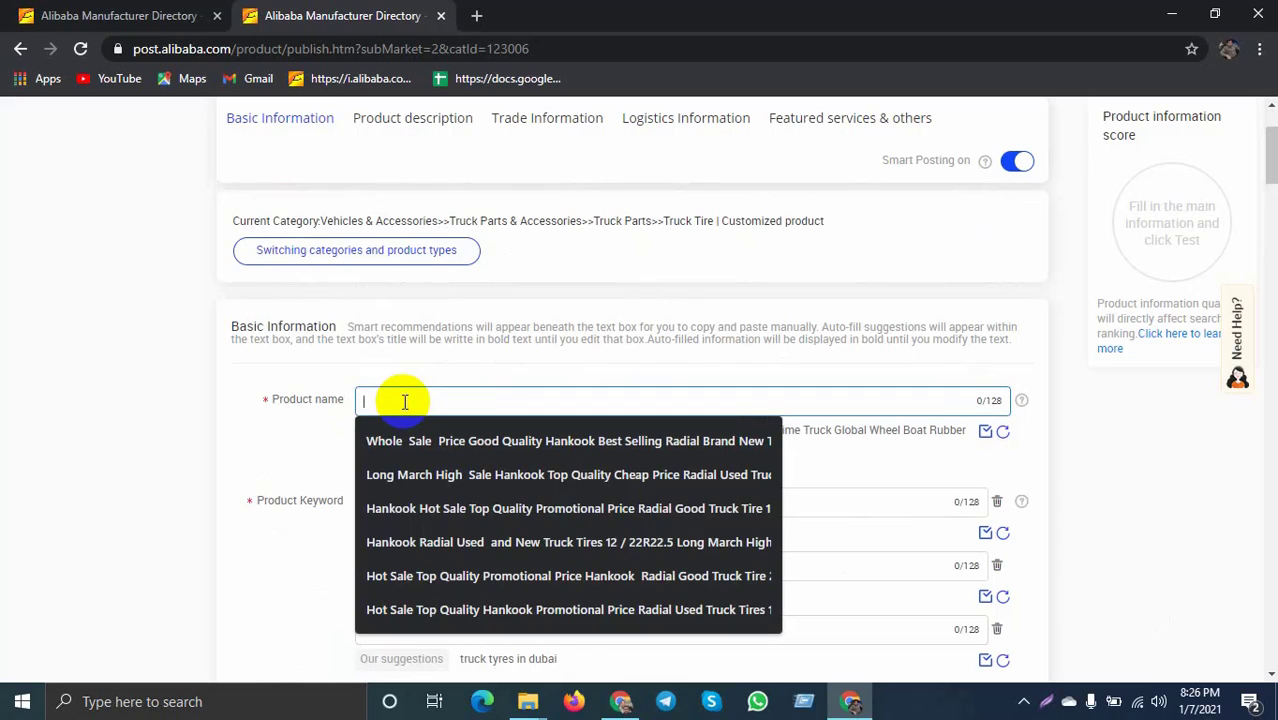
left_click(230, 430)
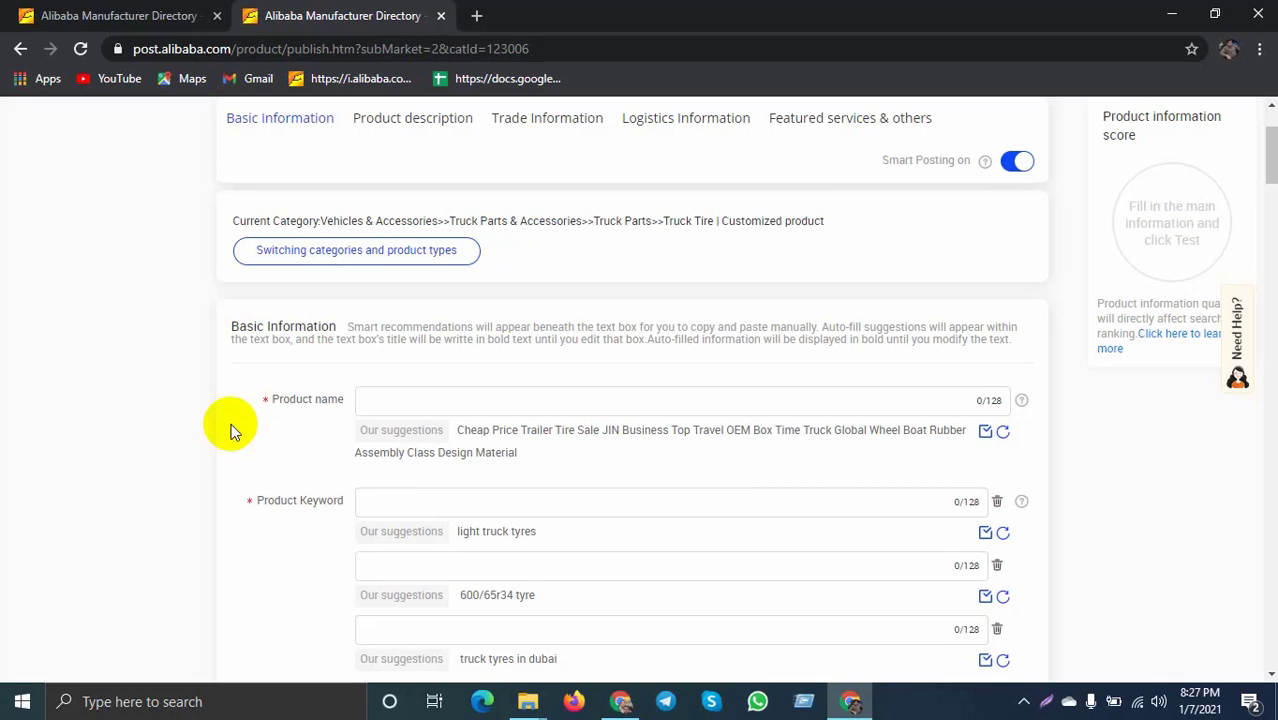
left_click(380, 401)
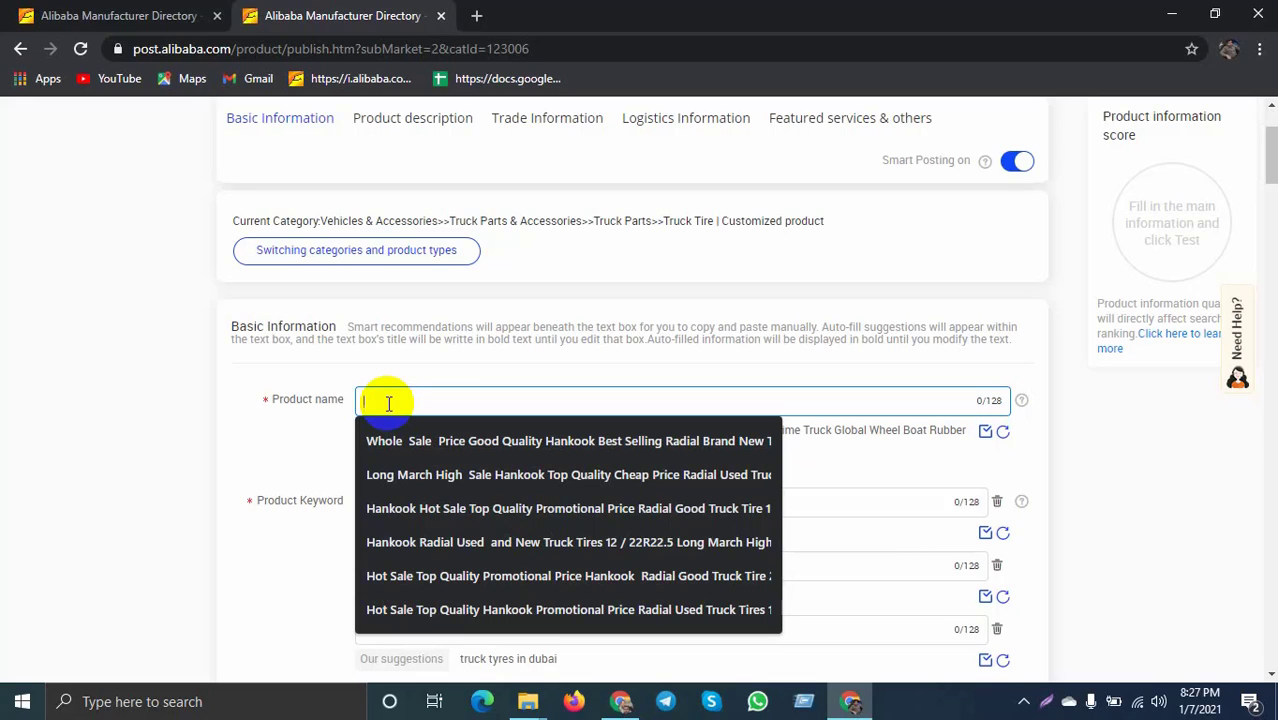
type("prod")
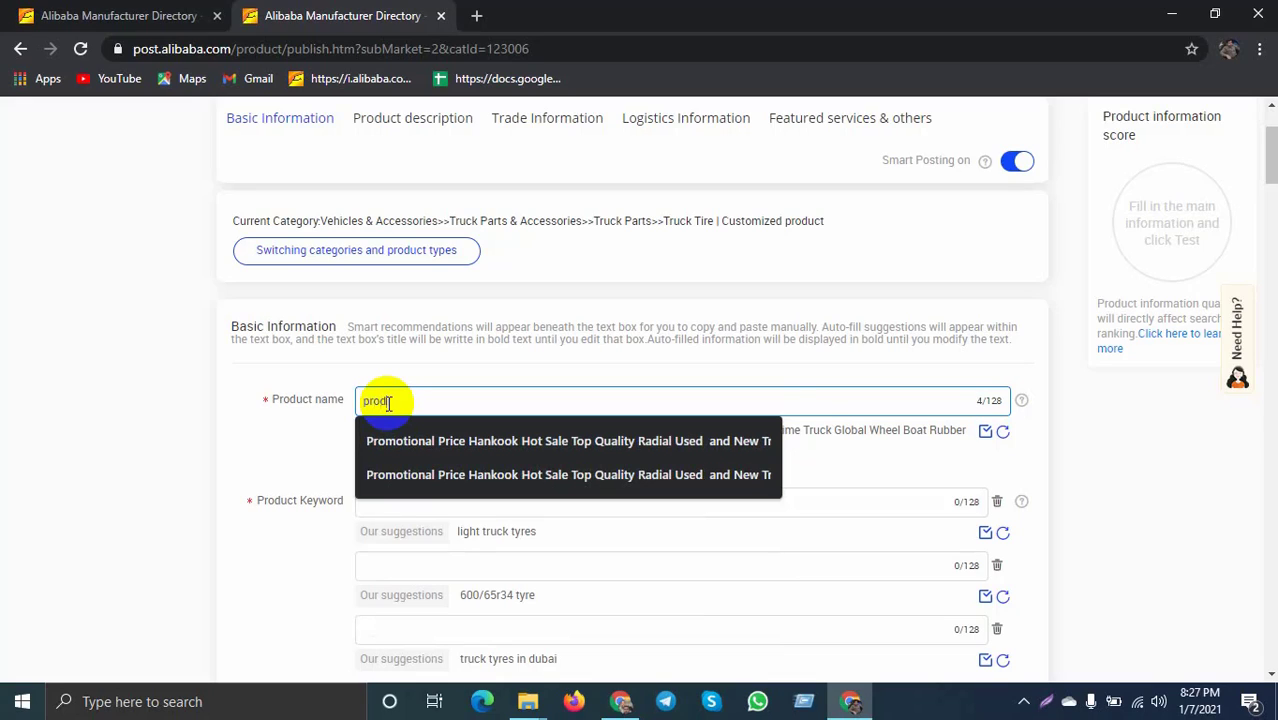
type("uc")
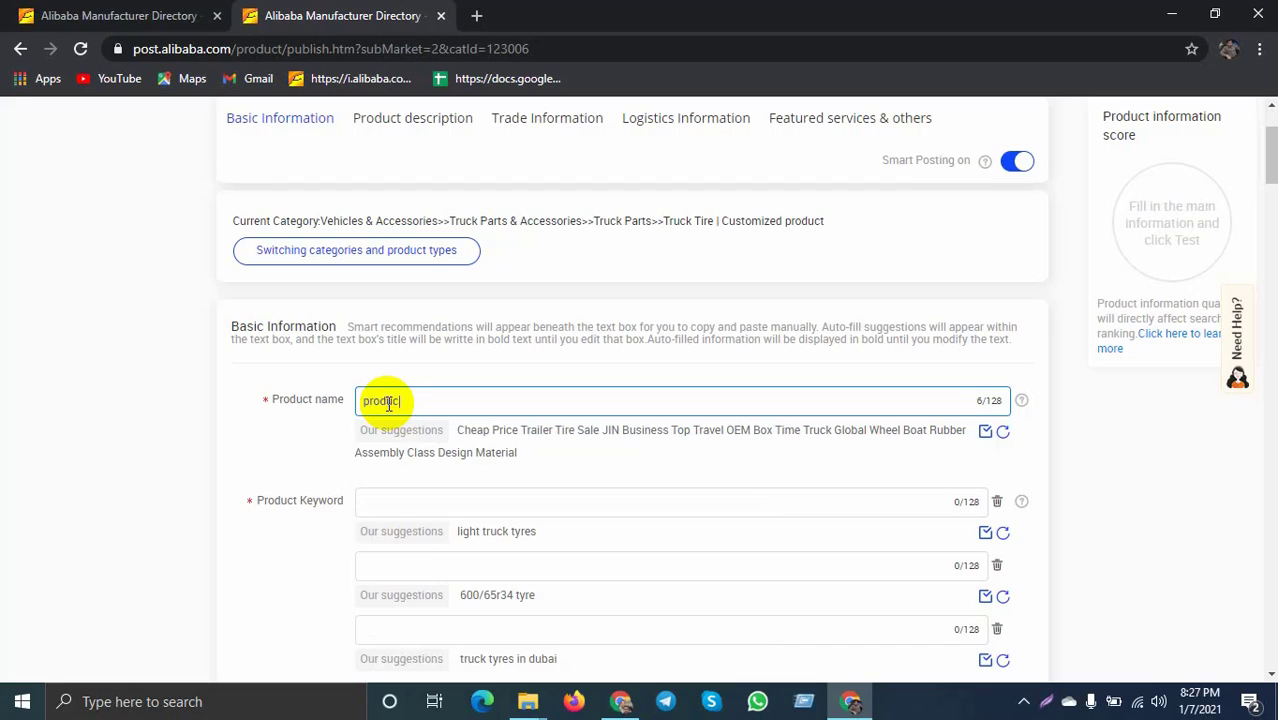
type("t name+brand")
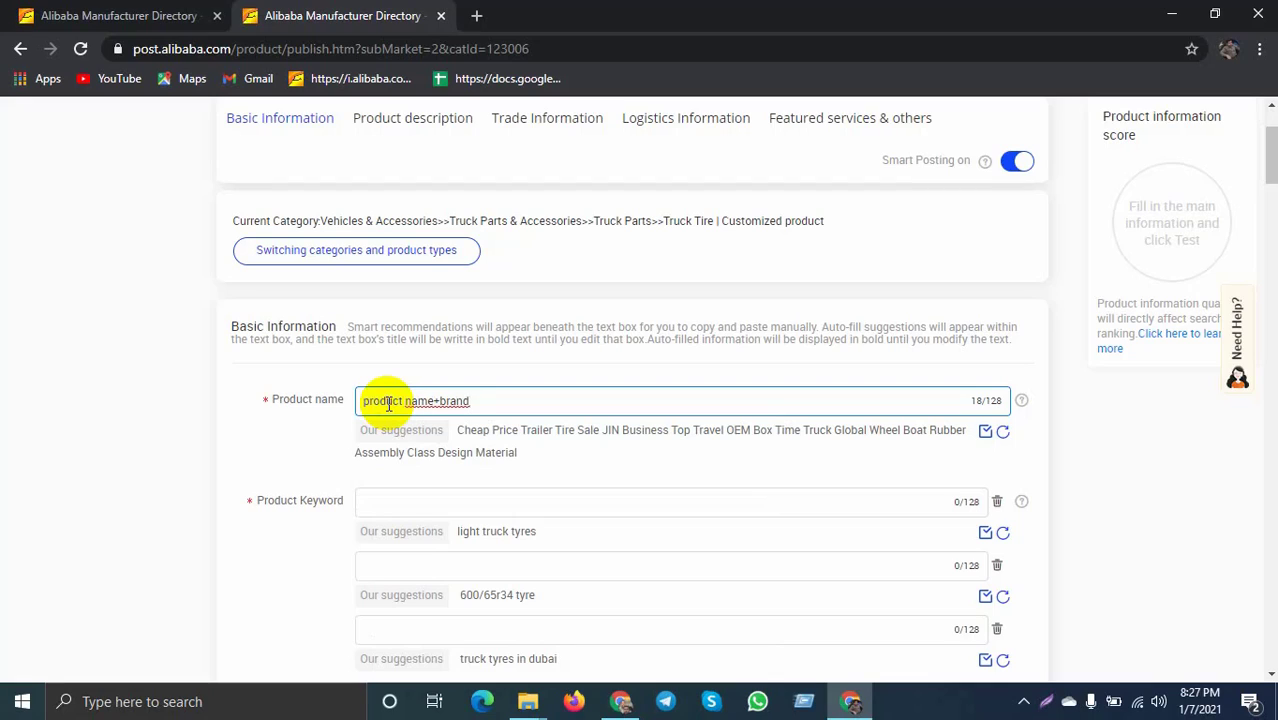
type(" name+")
key("BackSpace")
key("BackSpace")
key("BackSpace")
key("BackSpace")
key("BackSpace")
key("BackSpace")
key("BackSpace")
key("BackSpace")
key("BackSpace")
key("BackSpace")
key("BackSpace")
key("BackSpace")
key("BackSpace")
key("BackSpace")
key("BackSpace")
key("BackSpace")
key("BackSpace")
key("BackSpace")
key("BackSpace")
key("BackSpace")
key("BackSpace")
key("BackSpace")
key("BackSpace")
key("BackSpace")
type("best ")
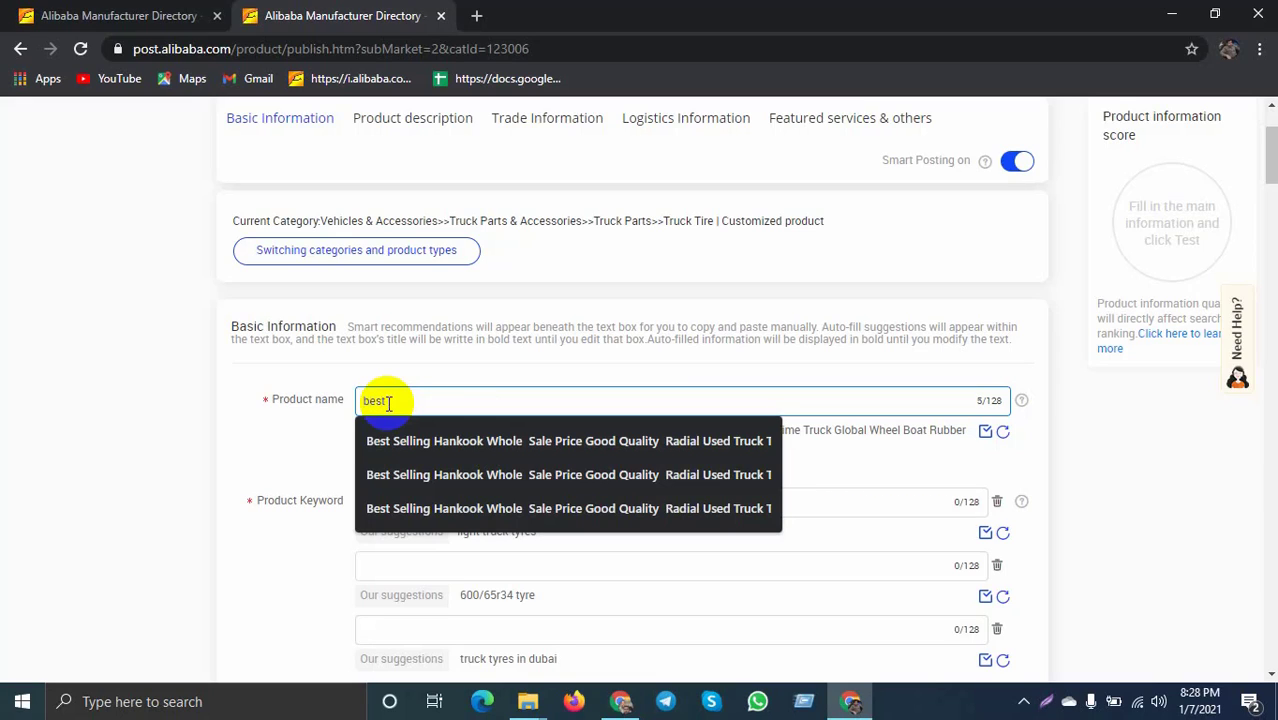
type("sellig")
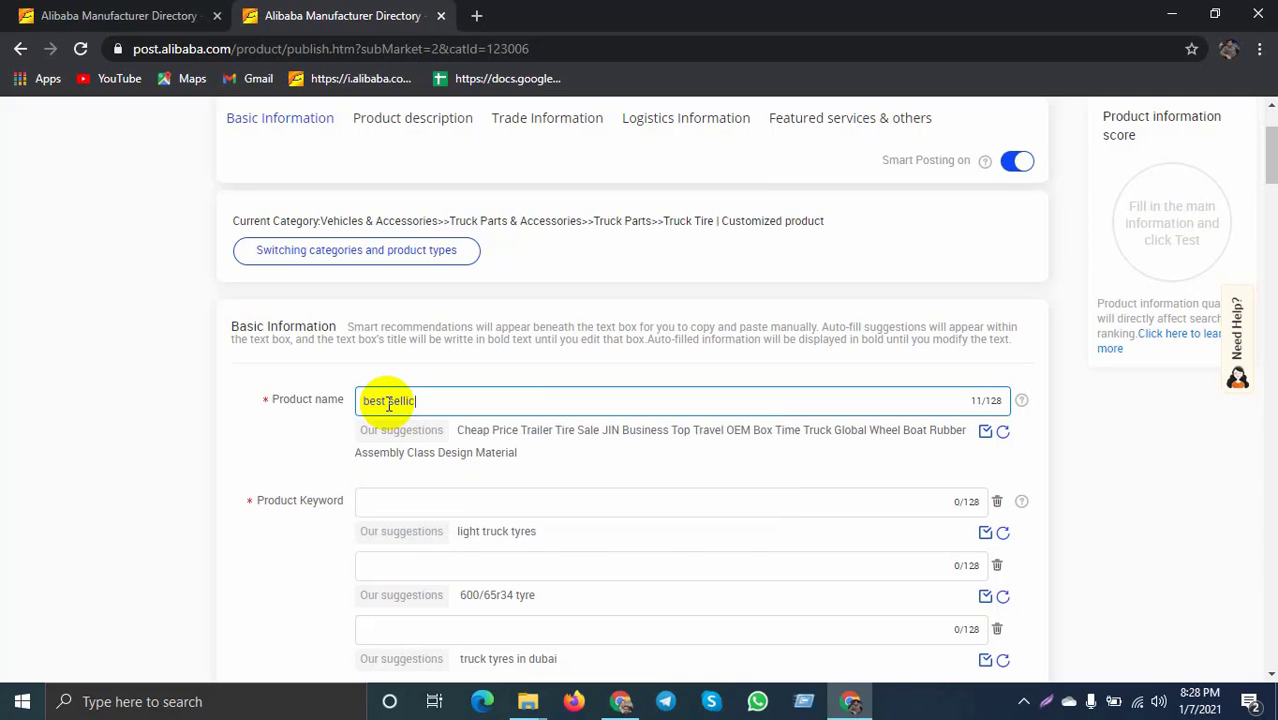
key("BackSpace")
type("ng")
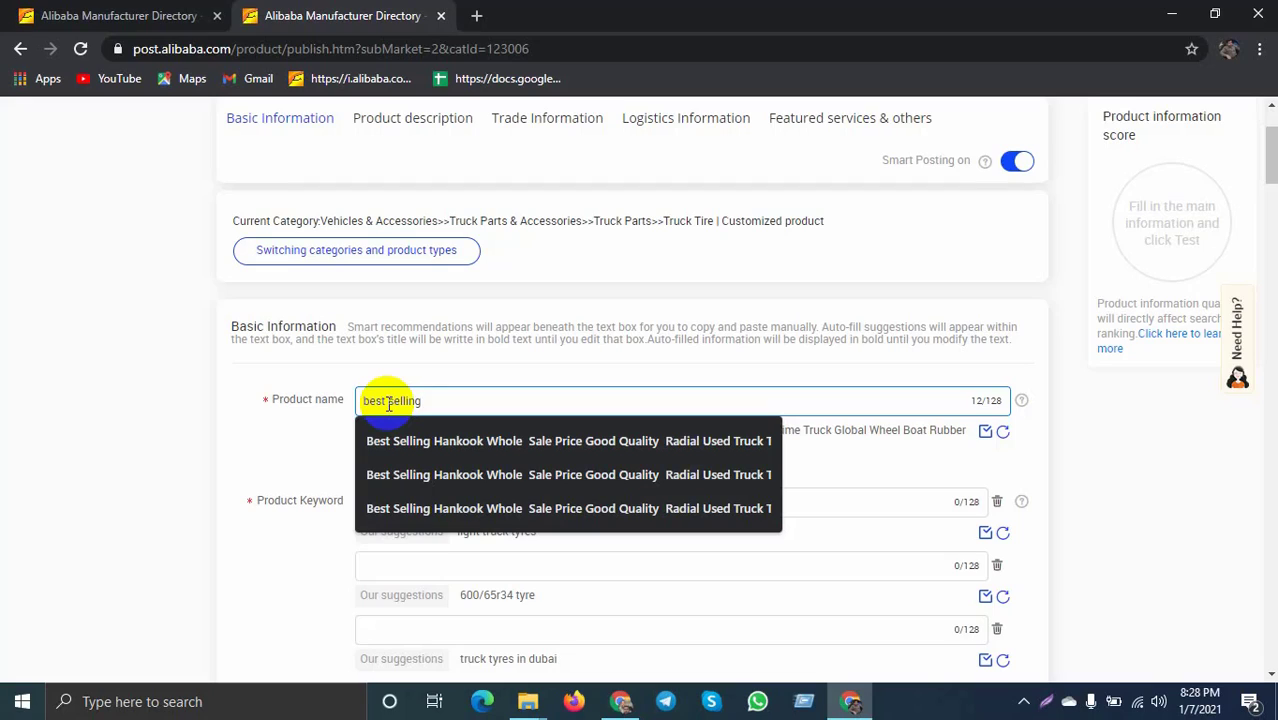
key("BackSpace")
key("BackSpace")
key("BackSpace")
key("BackSpace")
key("BackSpace")
key("BackSpace")
key("BackSpace")
key("BackSpace")
key("BackSpace")
key("BackSpace")
key("BackSpace")
key("BackSpace")
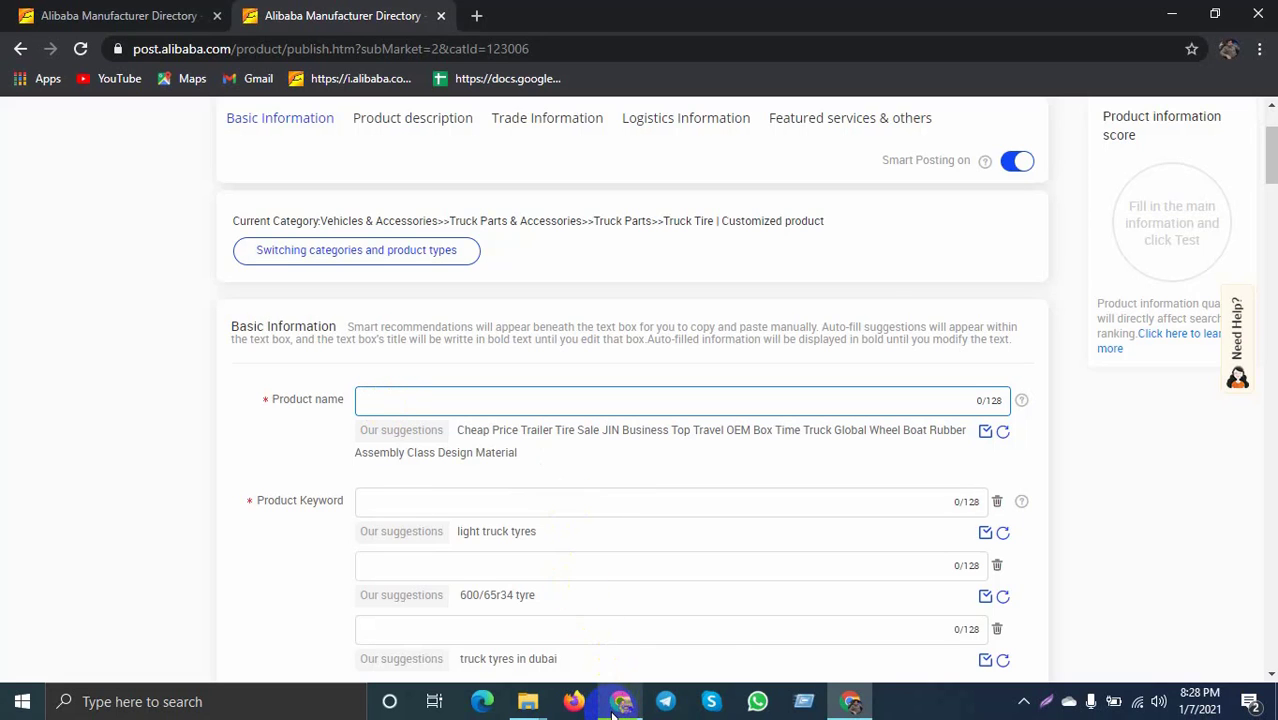
Switch to the "26. Product Title" Google Sheet and look through its prepared truck tire titles, screenshot links and keywords
mouse_move(620, 701)
left_click(623, 624)
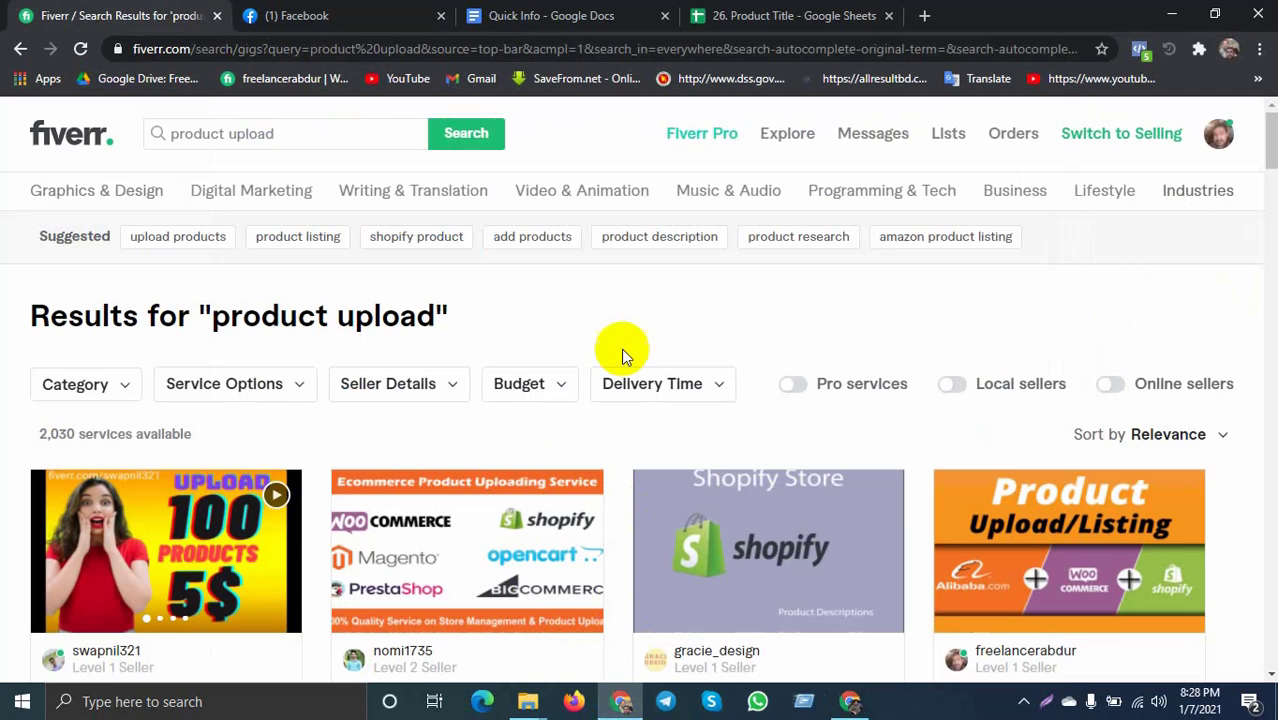
left_click(785, 15)
scroll(470, 395, "down", 9)
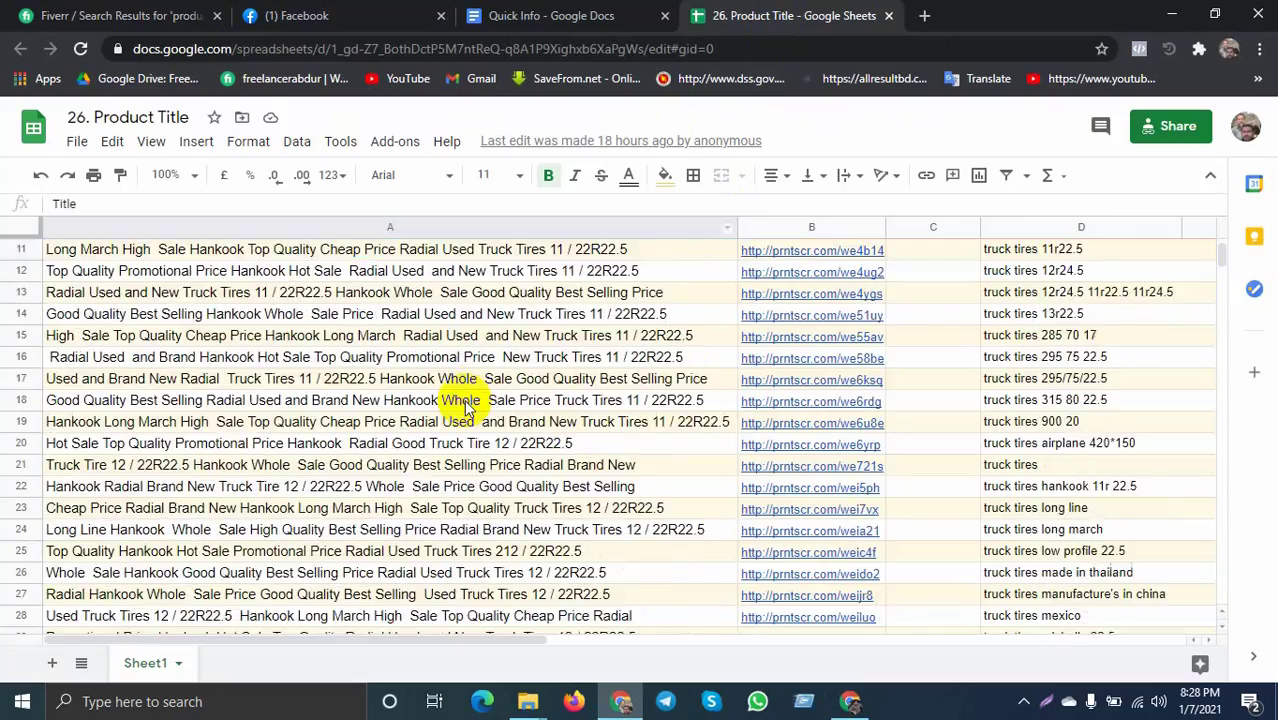
scroll(492, 390, "down", 14)
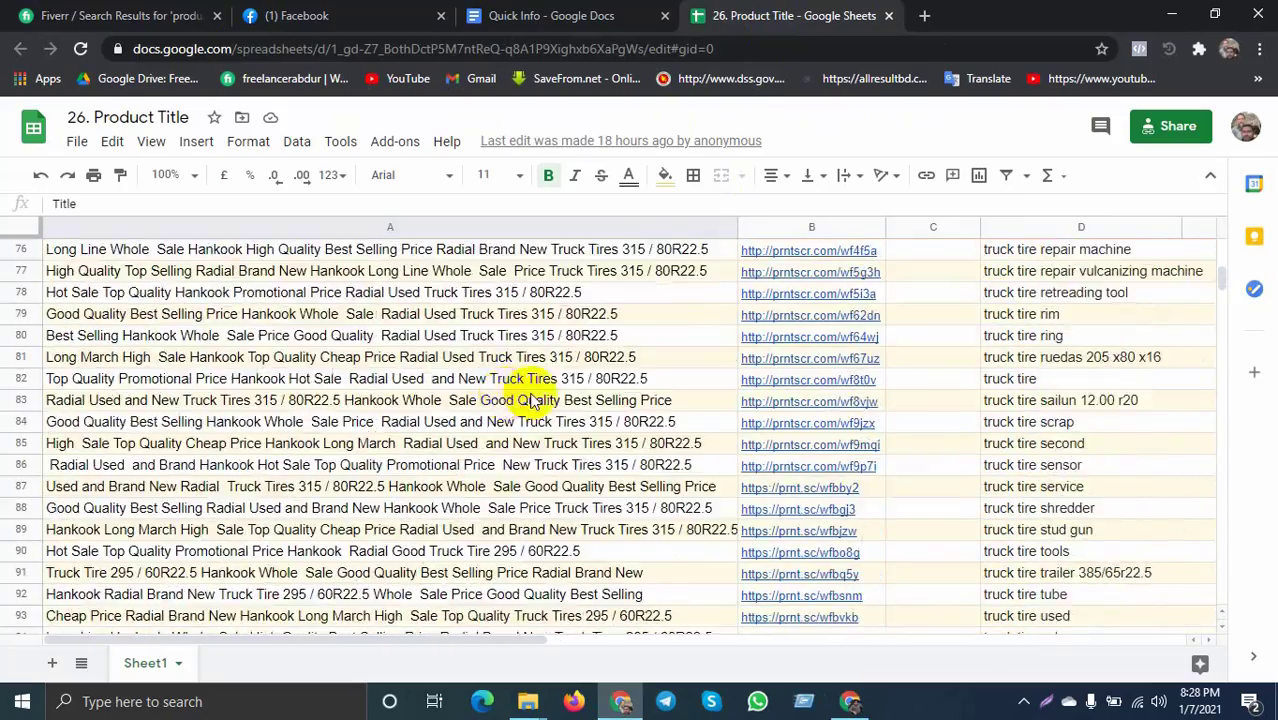
scroll(530, 415, "down", 13)
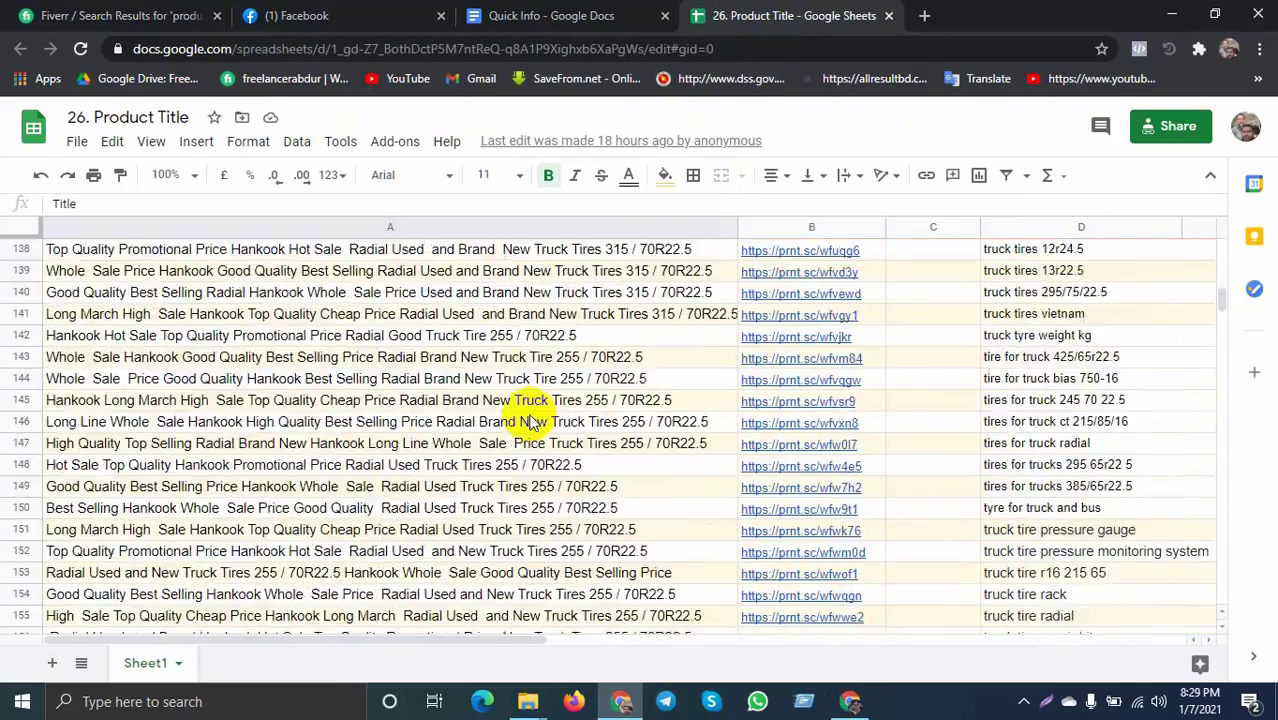
scroll(530, 422, "down", 10)
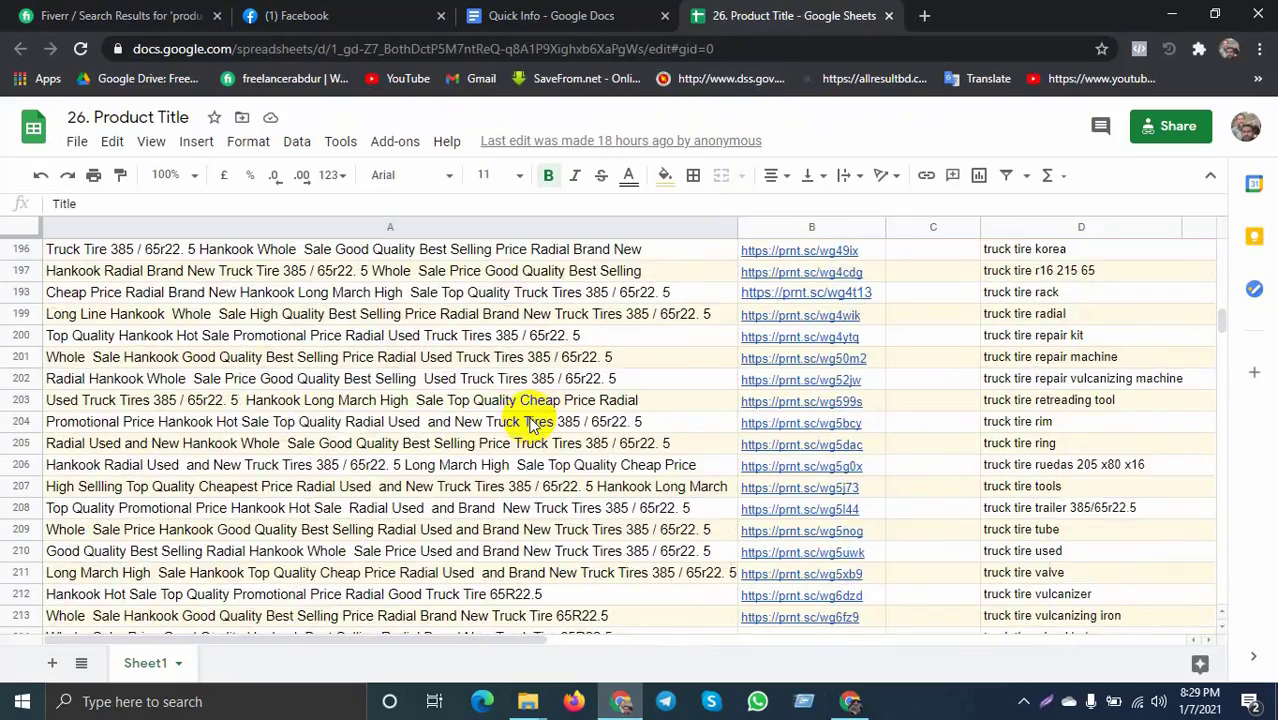
scroll(530, 424, "down", 3)
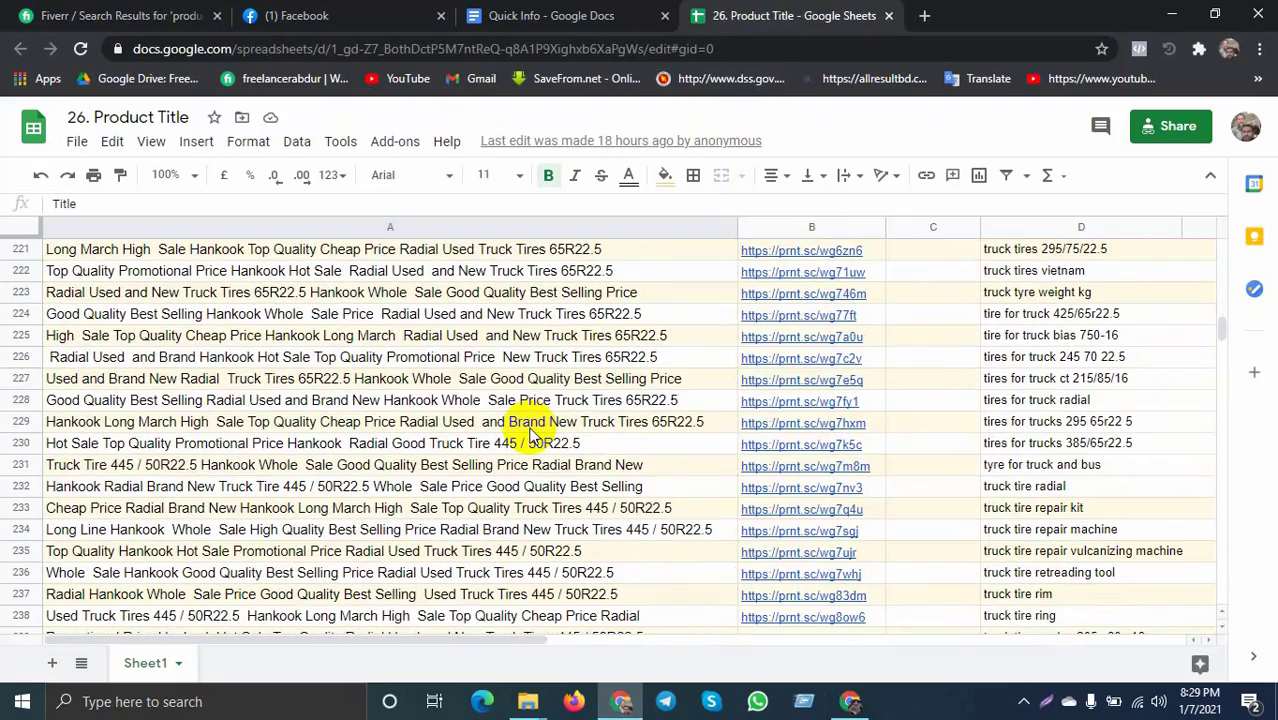
scroll(533, 430, "down", 12)
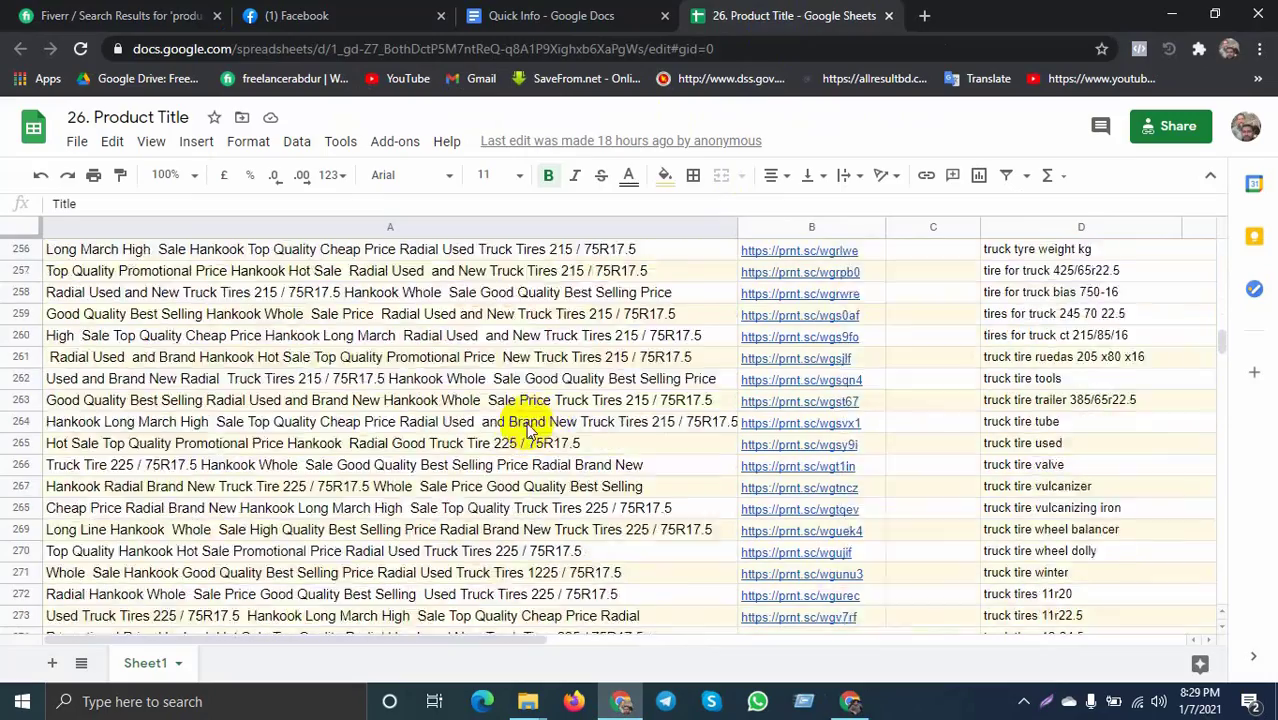
Copy the title "Hot Sale Top Quality Shinko Promotional Price Radial Used Truck Tires 11 / 22R22.5" from cell A358 into the Alibaba listing's product name
scroll(540, 428, "down", 13)
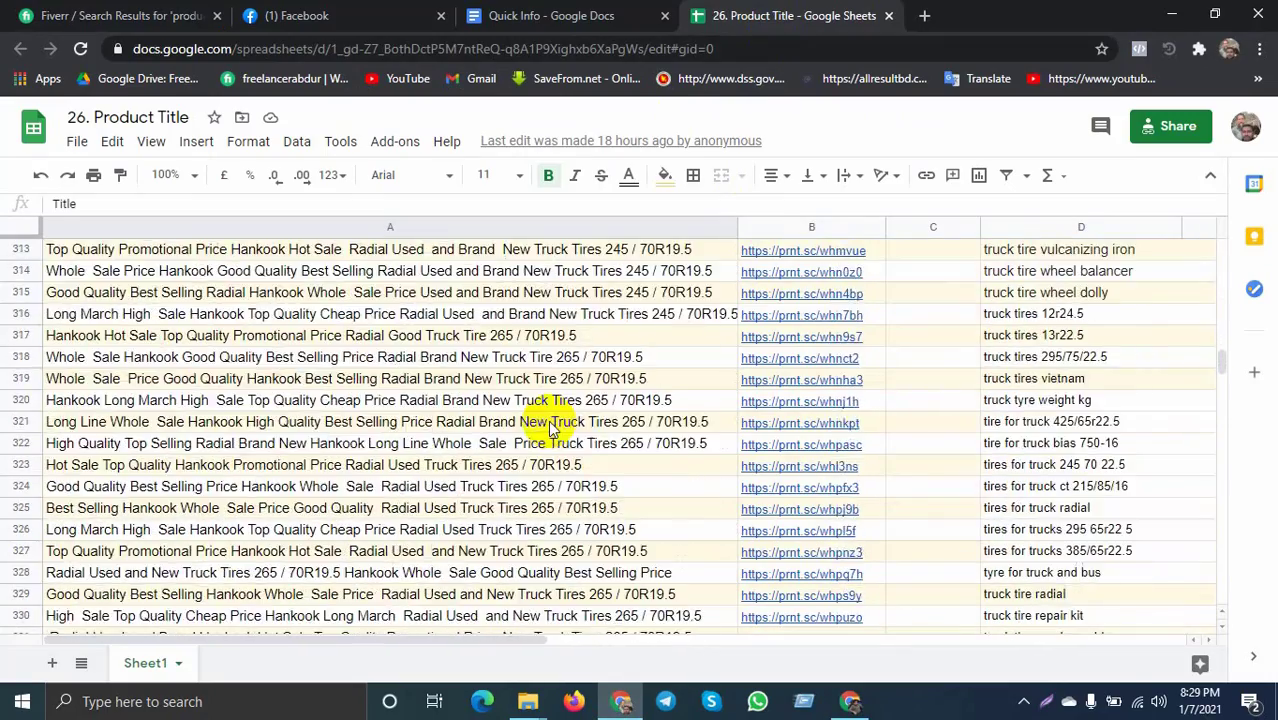
scroll(553, 418, "down", 8)
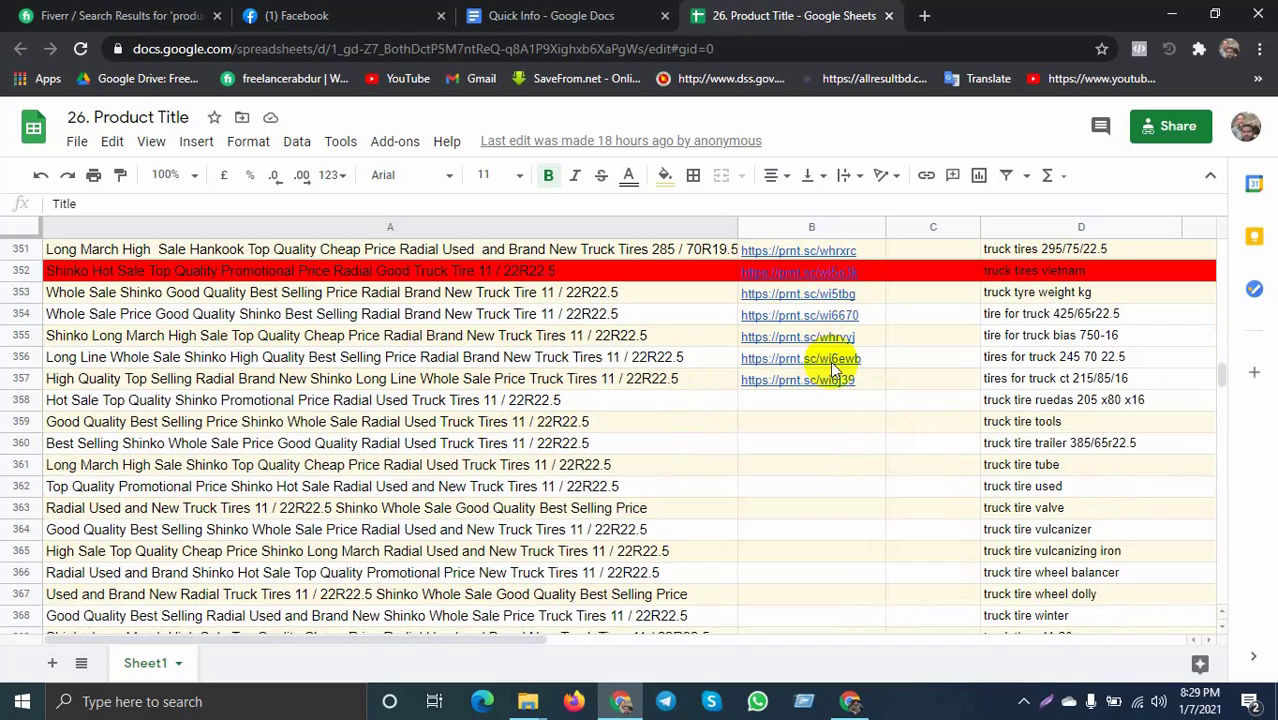
left_click(780, 405)
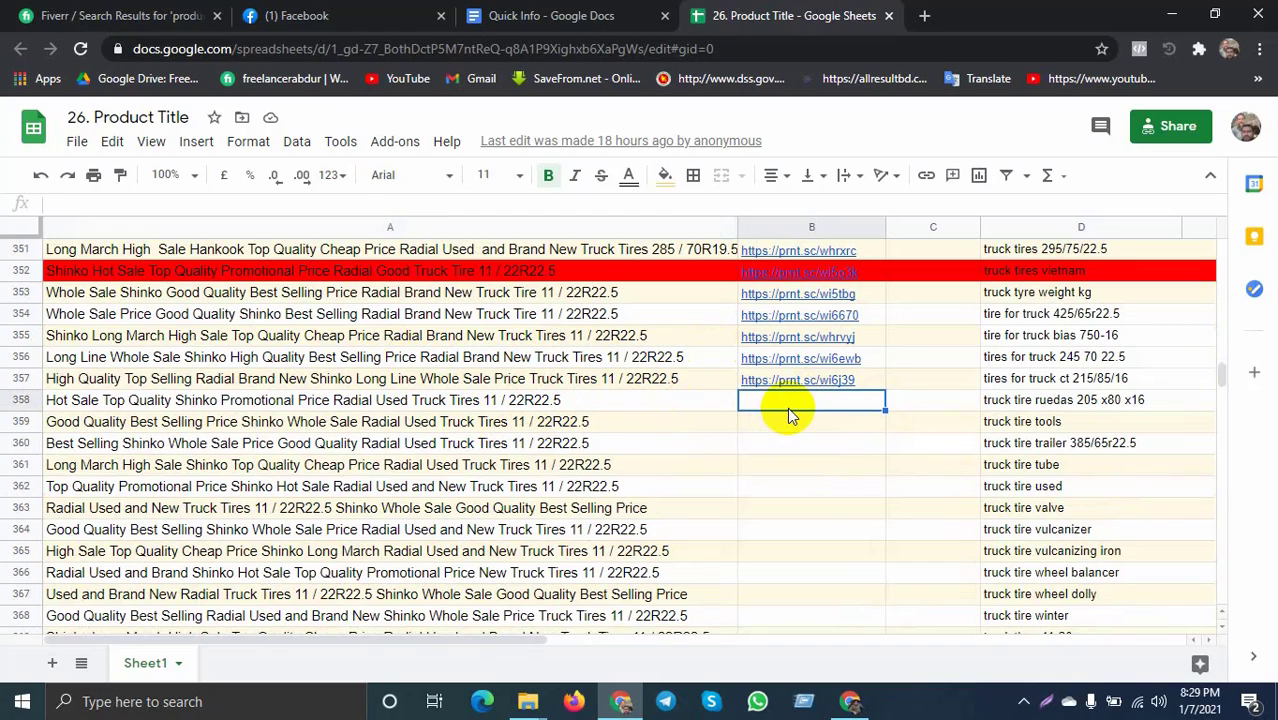
left_click(632, 407)
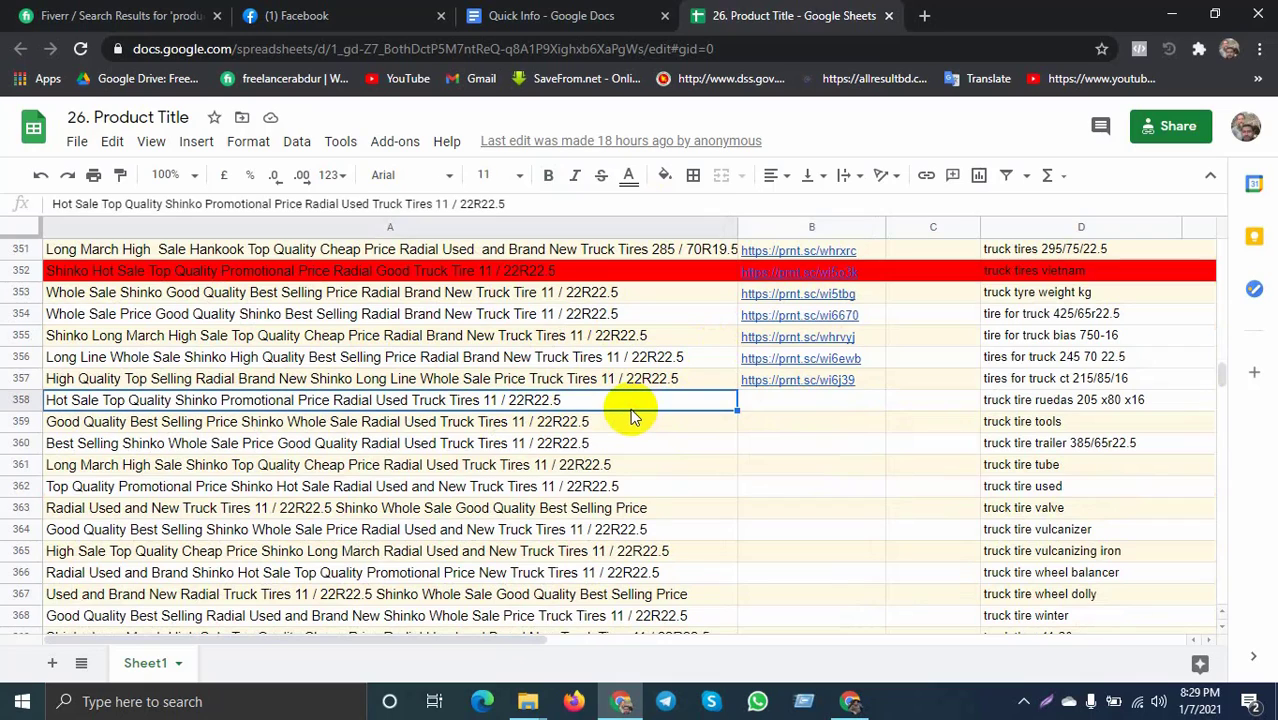
key("ctrl+c")
left_click(847, 708)
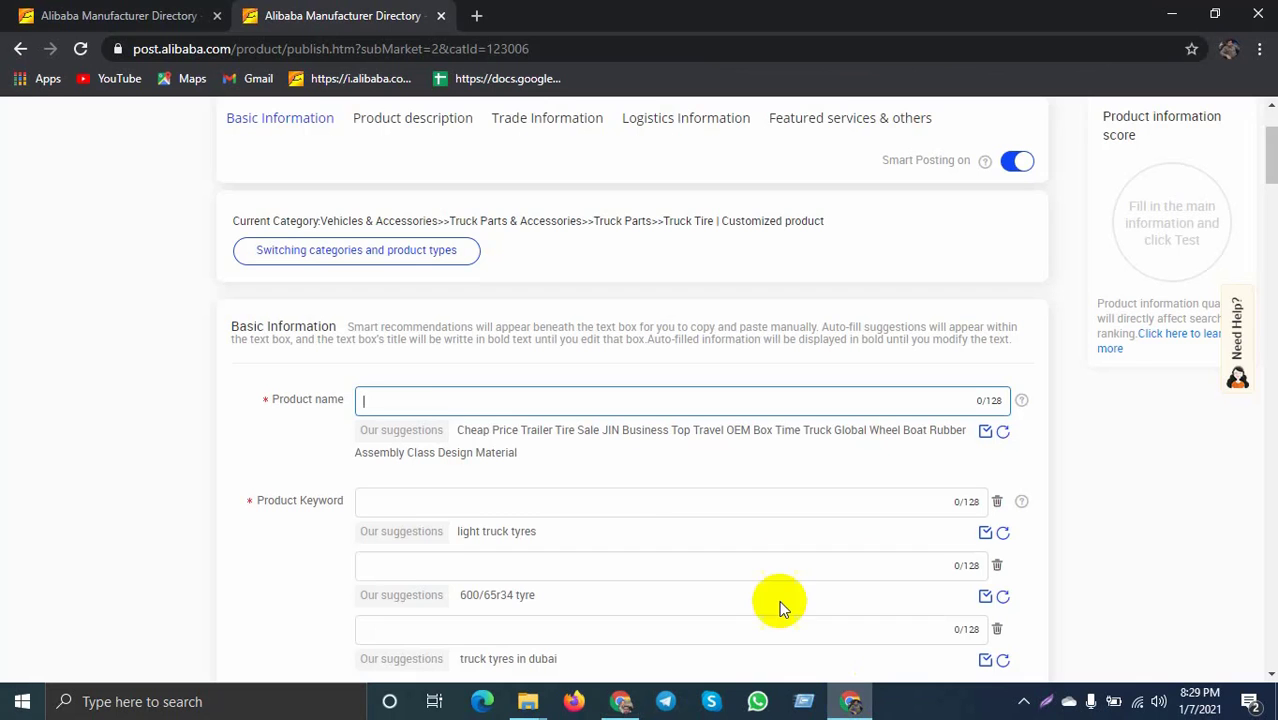
left_click(414, 401)
key("ctrl+v")
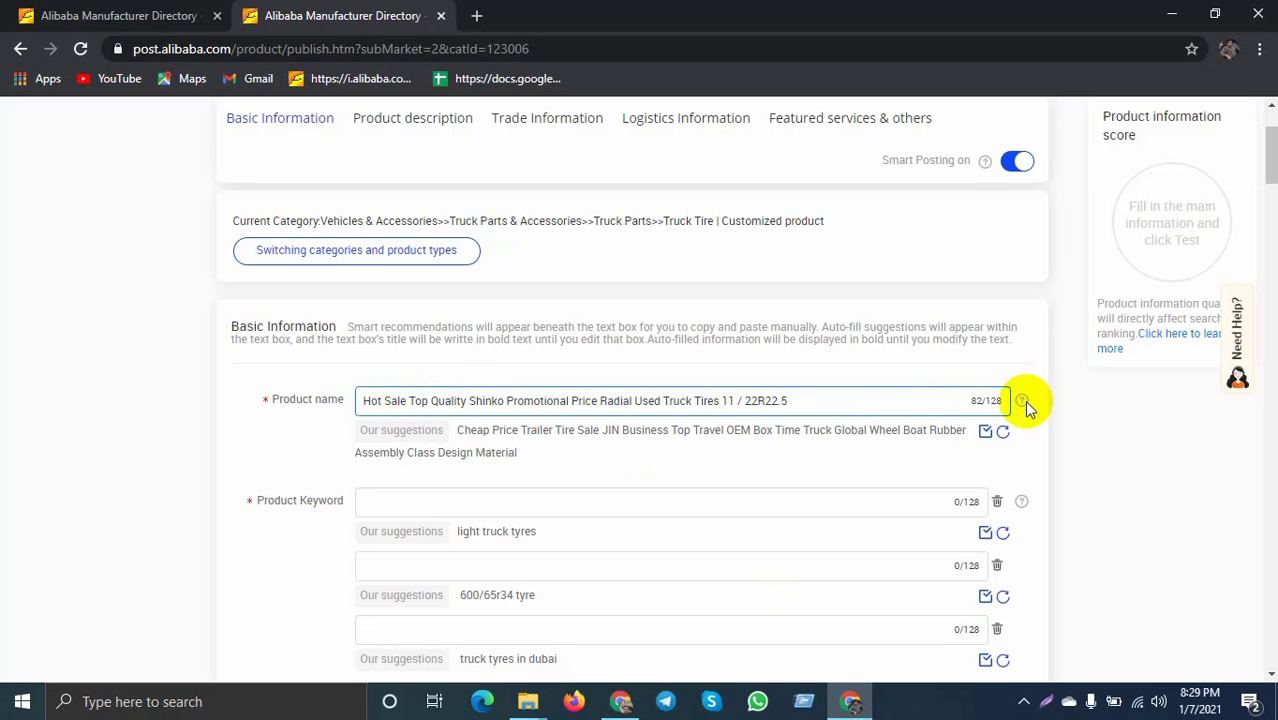
mouse_move(1020, 402)
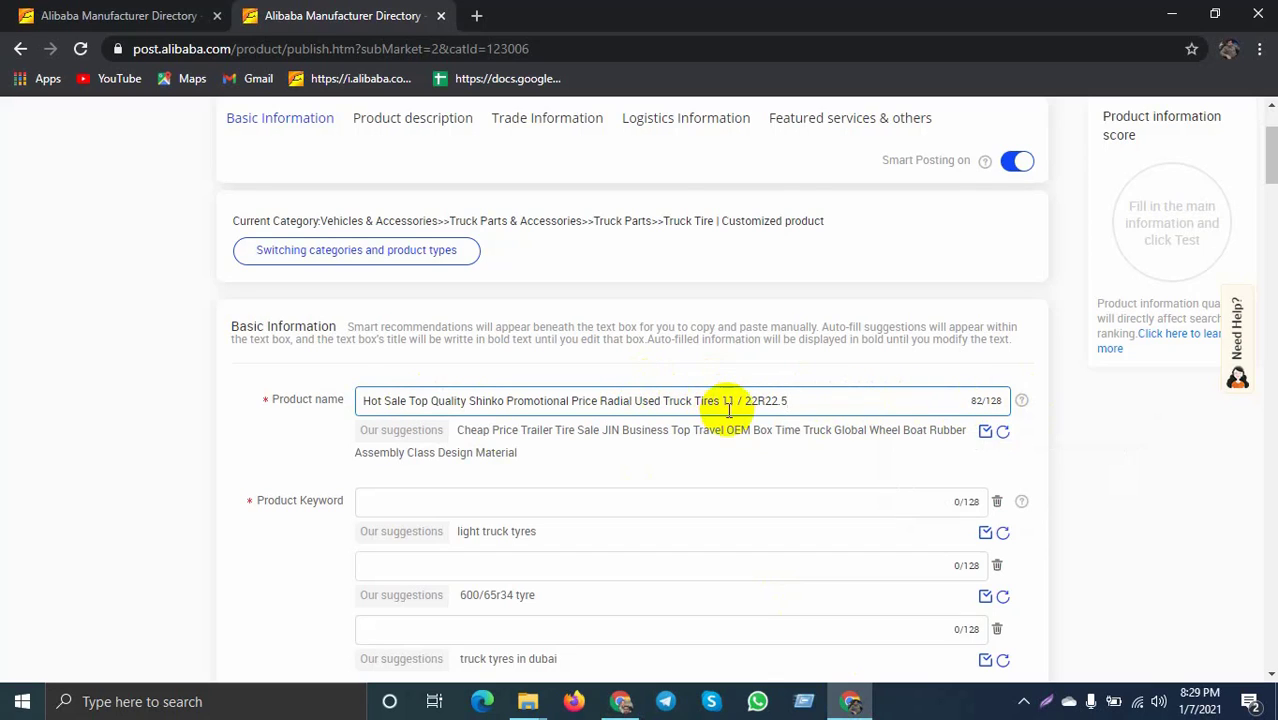
Go to the listing's first product keyword field, then switch to the sheet and examine the prepared keywords in D3:D16
scroll(727, 408, "down", 1)
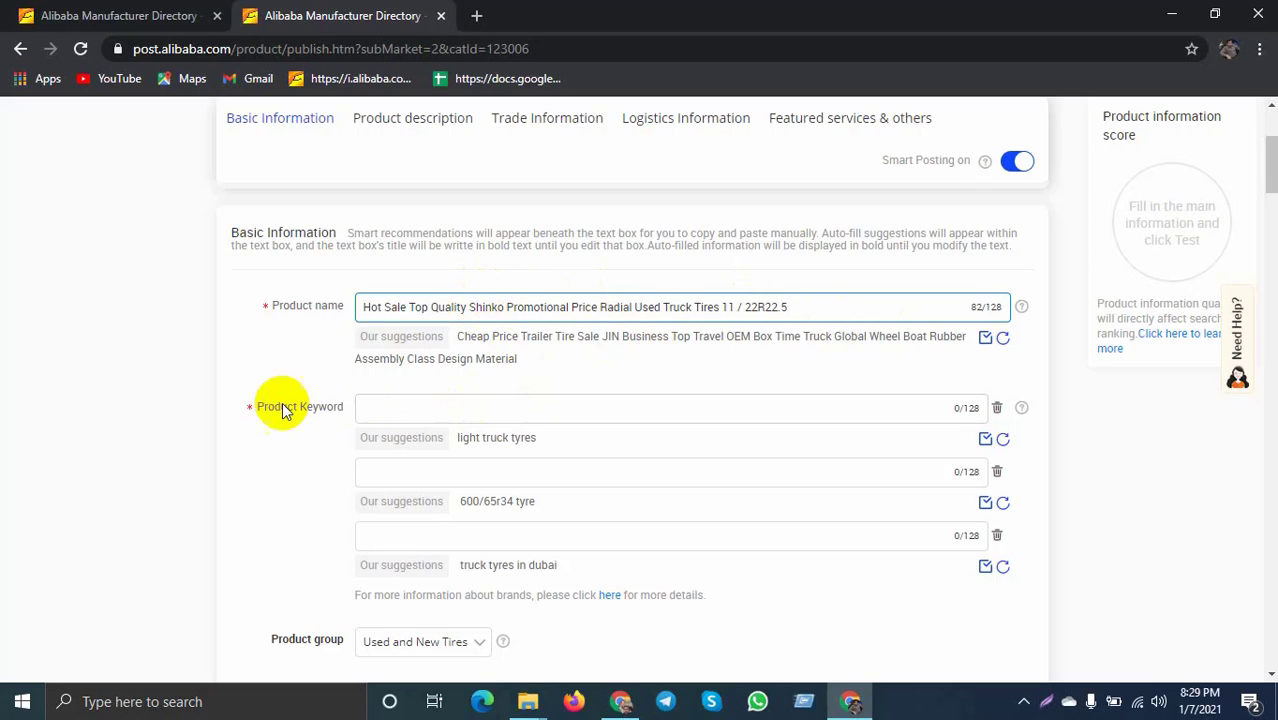
left_click(460, 413)
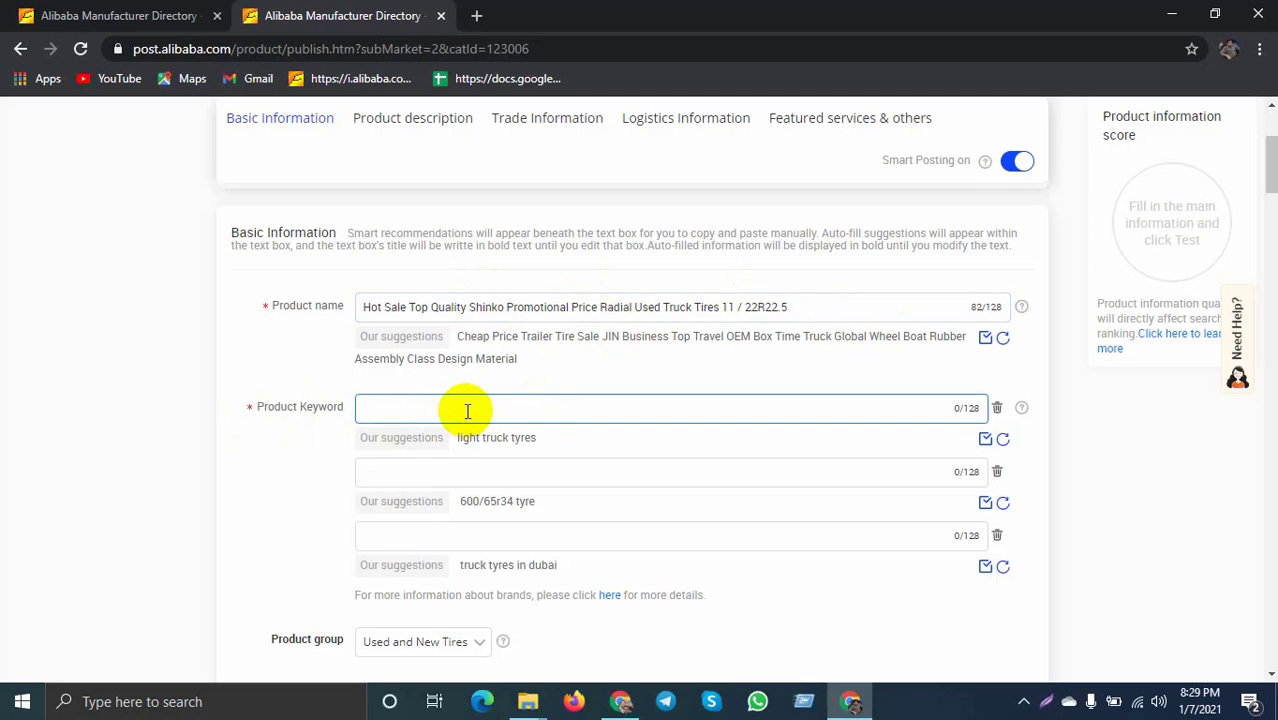
left_click(621, 701)
scroll(946, 386, "up", 3)
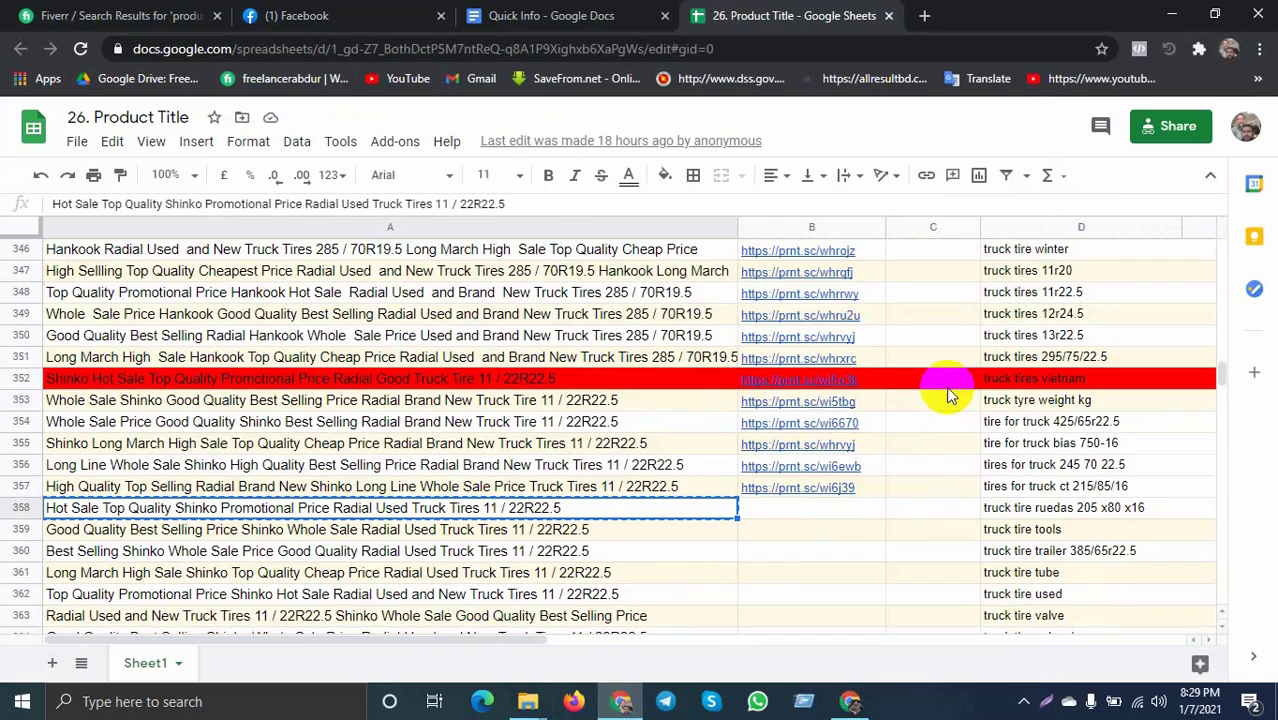
left_click_drag(1226, 378, 1227, 251)
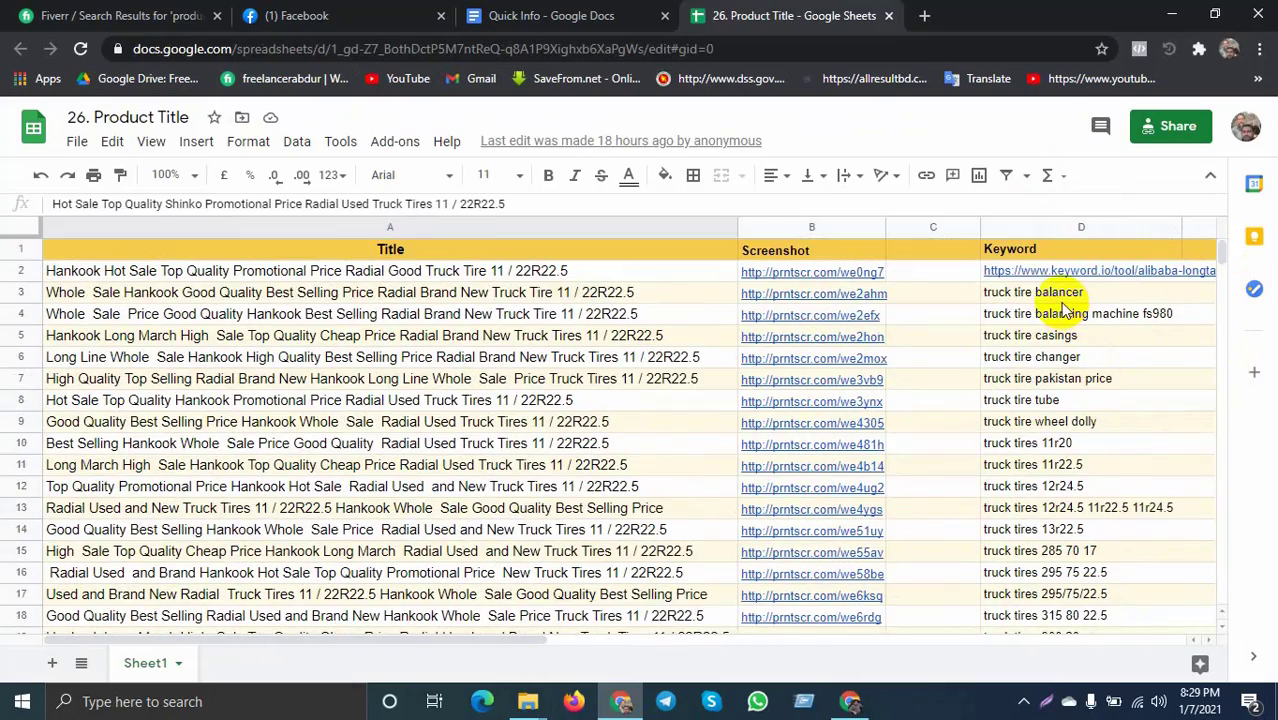
left_click_drag(1060, 294, 1097, 576)
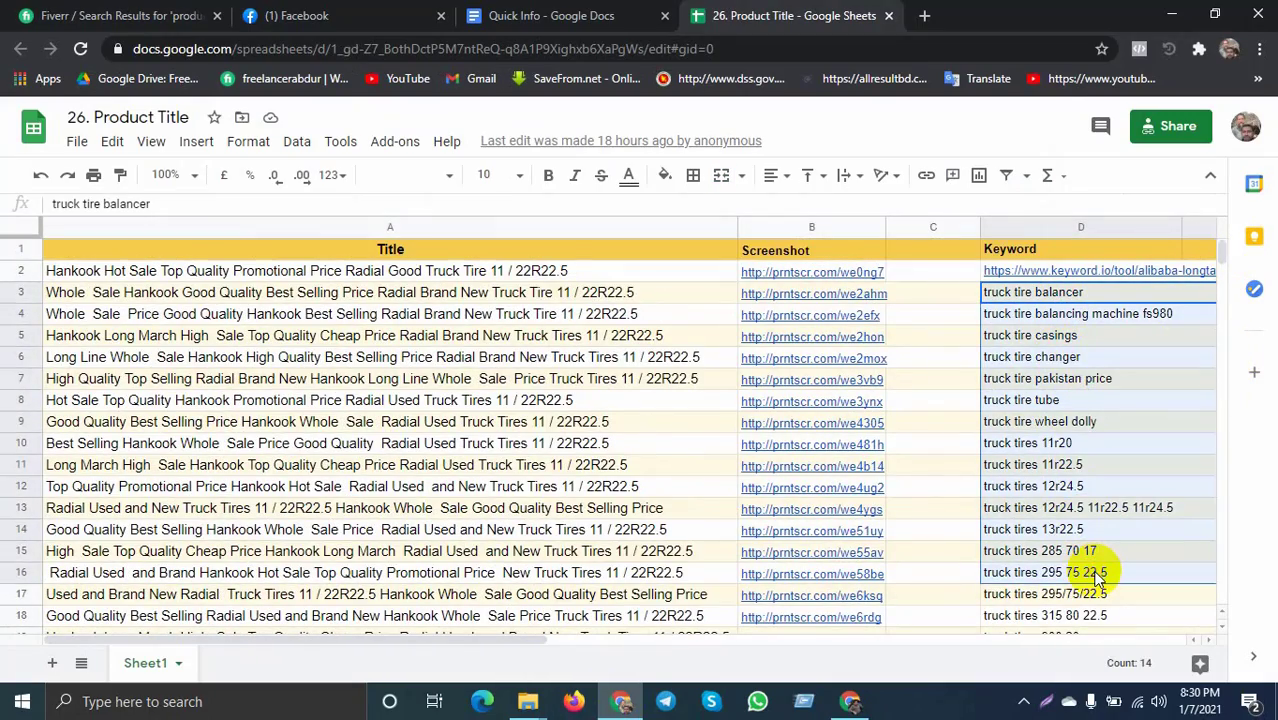
Open the keyword.io Alibaba longtail finder linked in cell D2 and dismiss its account creation form
left_click(1090, 273)
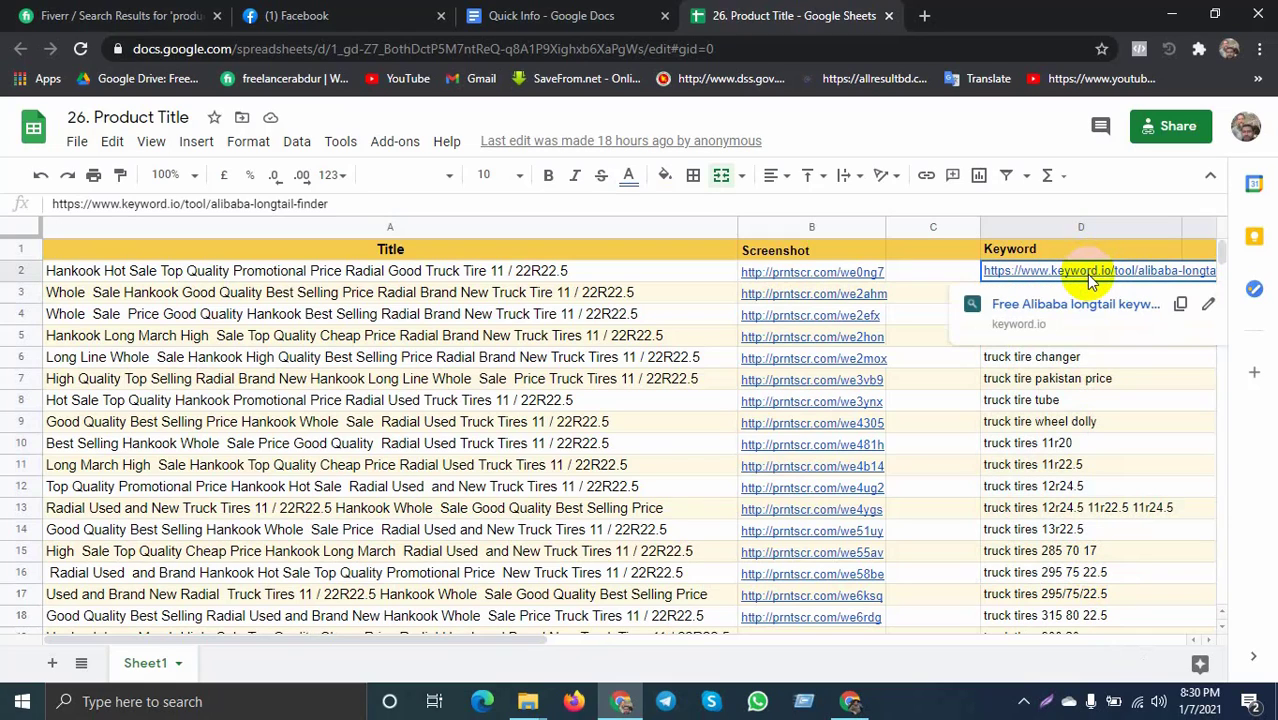
left_click(1041, 306)
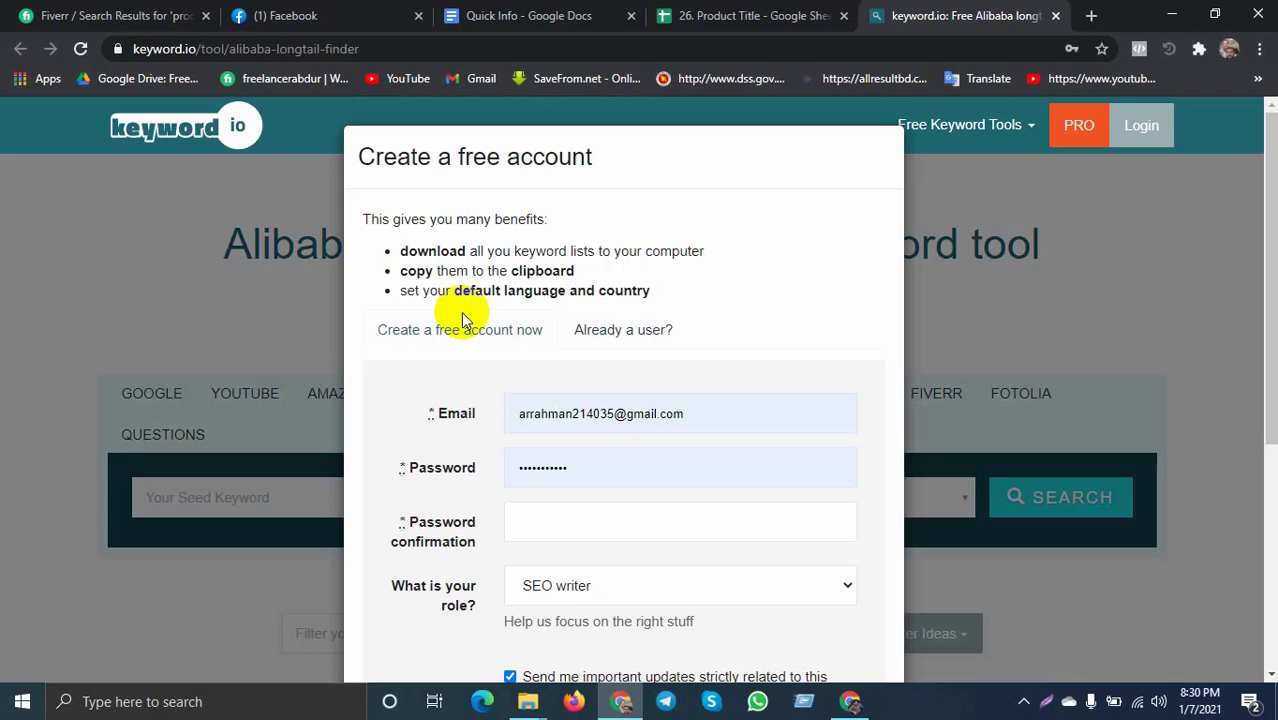
scroll(848, 498, "down", 3)
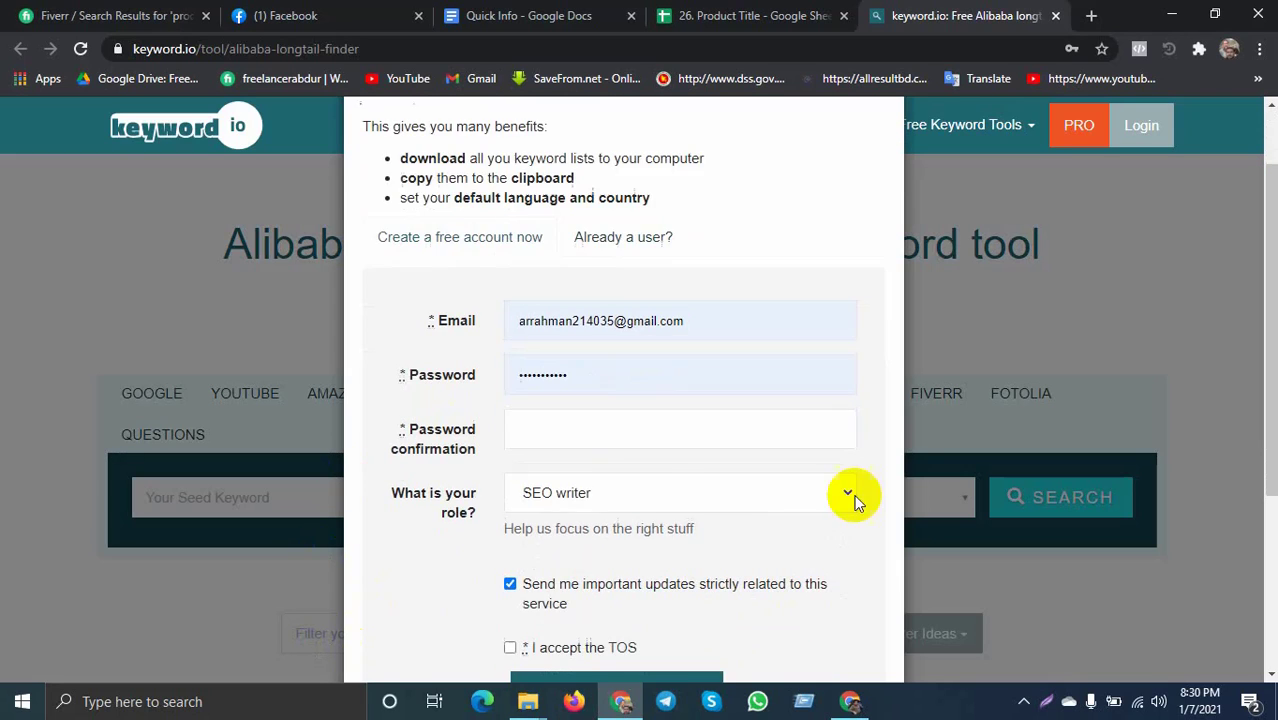
left_click(531, 607)
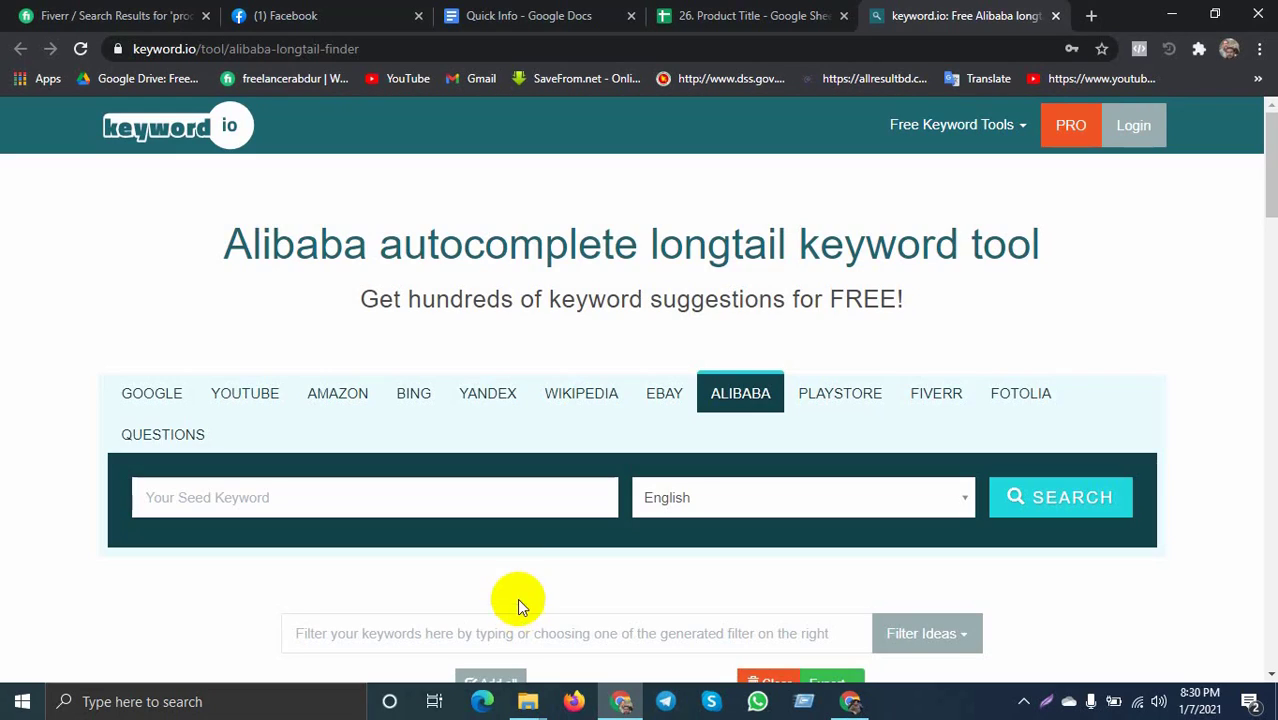
Look over the Alibaba longtail keyword tool and search it for the seed keyword "truck tire"
scroll(222, 234, "down", 2)
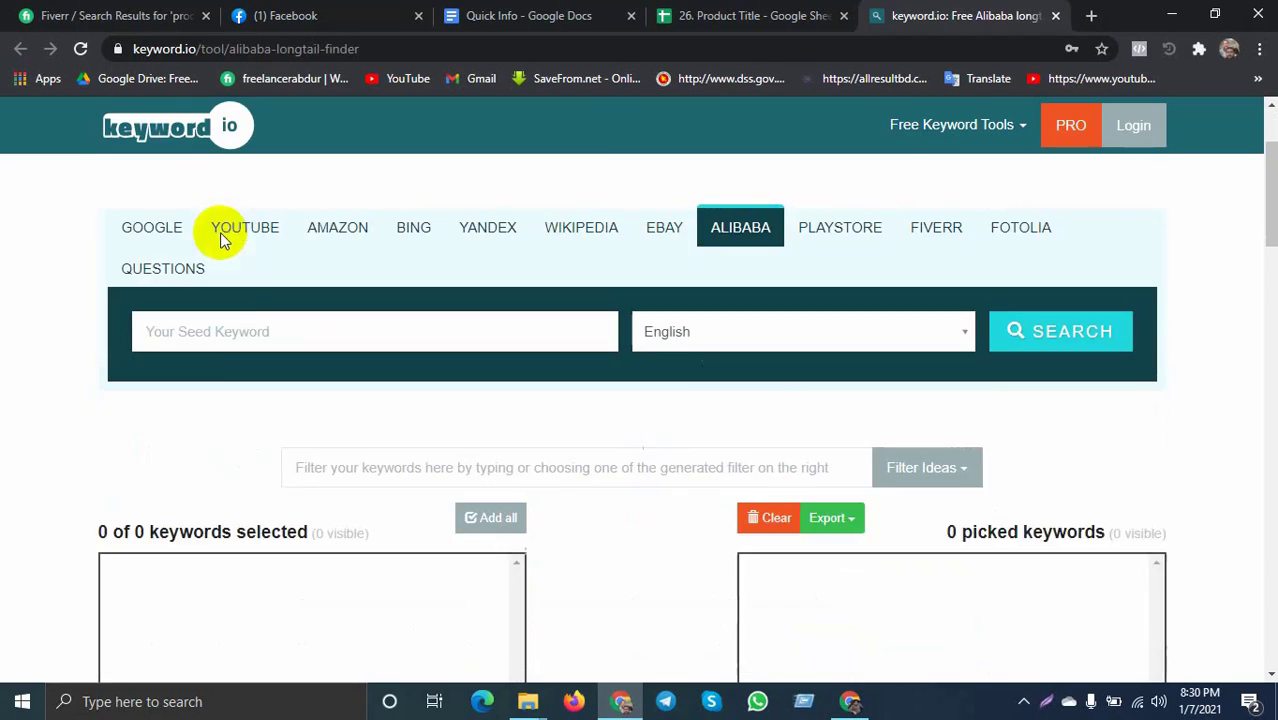
scroll(835, 418, "up", 1)
scroll(835, 418, "up", 1)
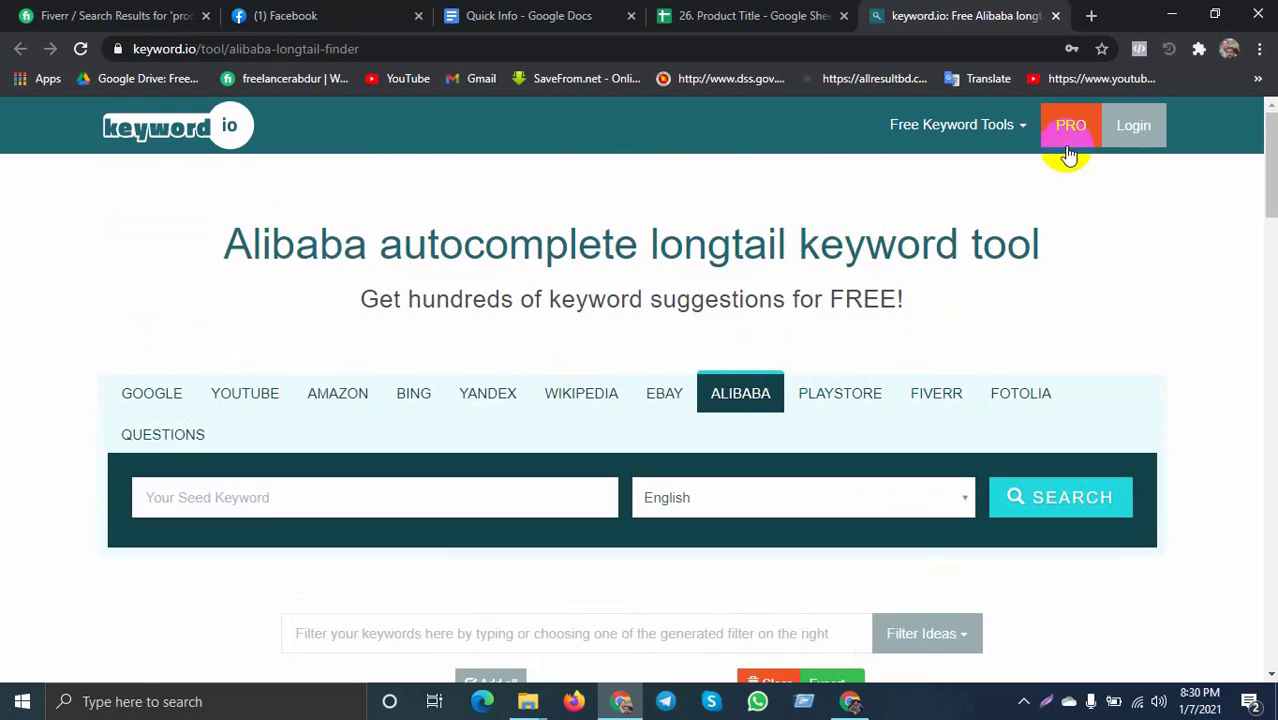
scroll(234, 502, "down", 3)
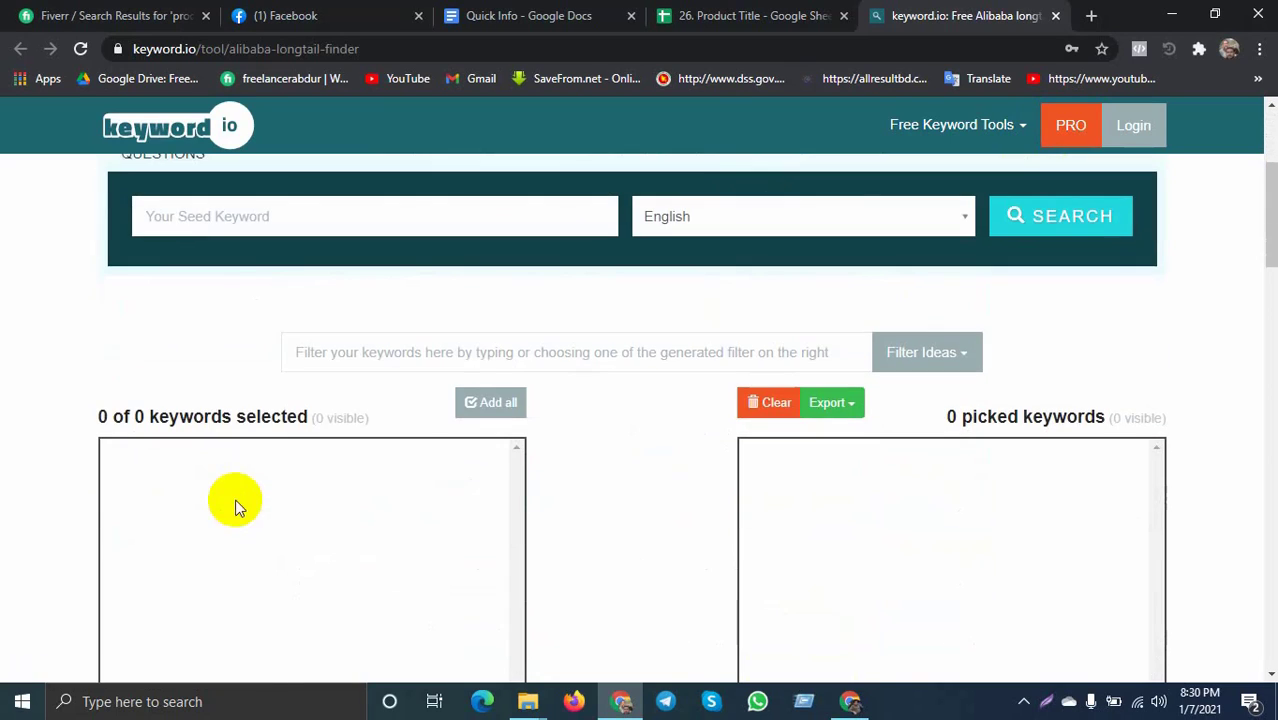
scroll(427, 473, "up", 2)
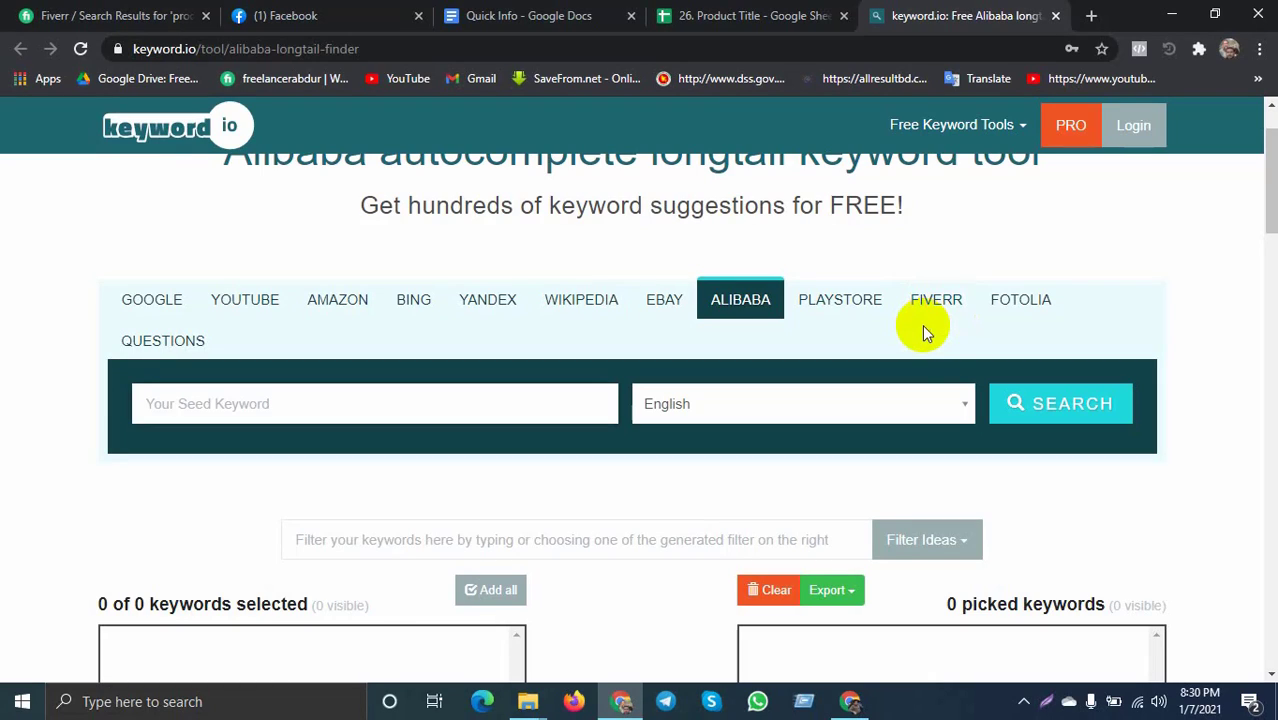
left_click(333, 417)
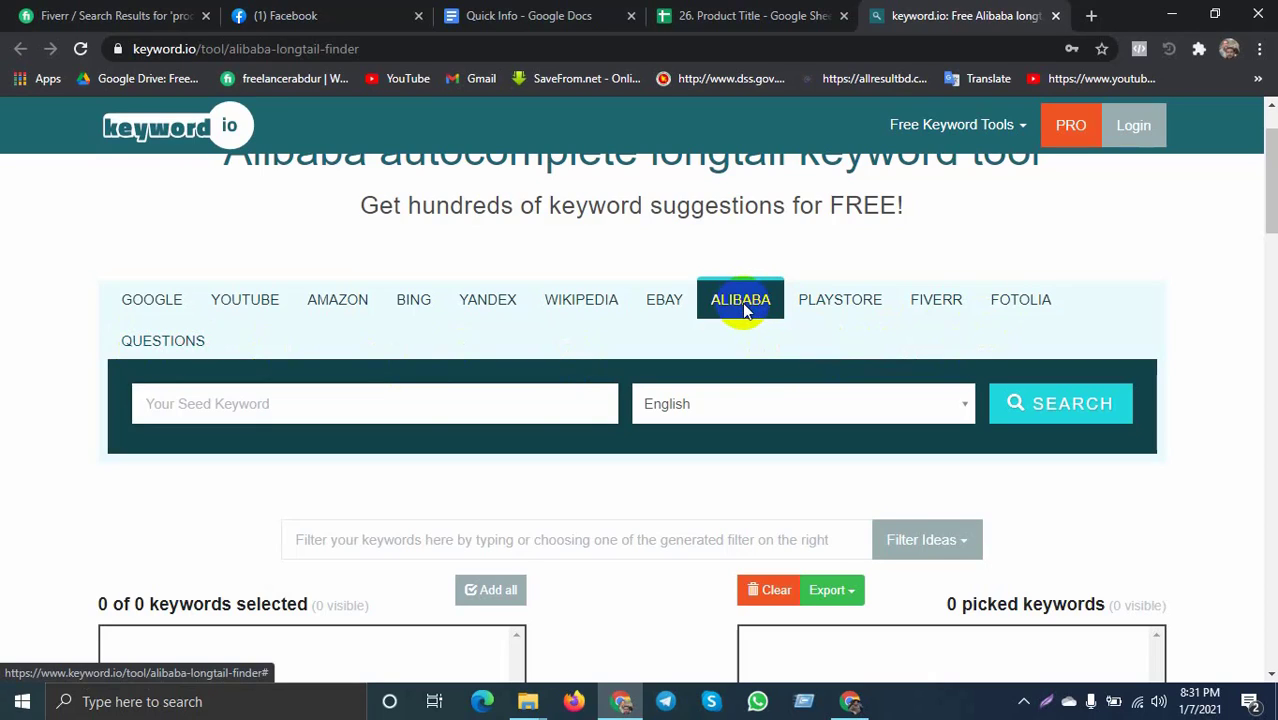
left_click(190, 400)
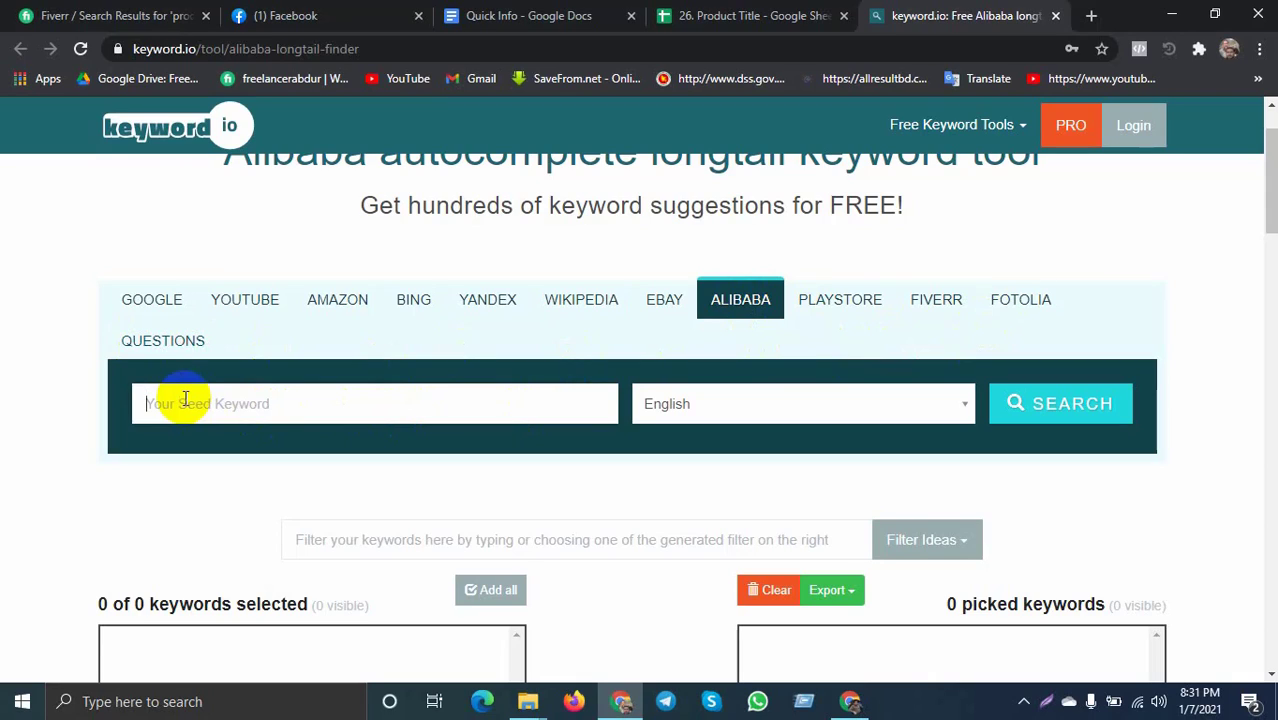
type("tru")
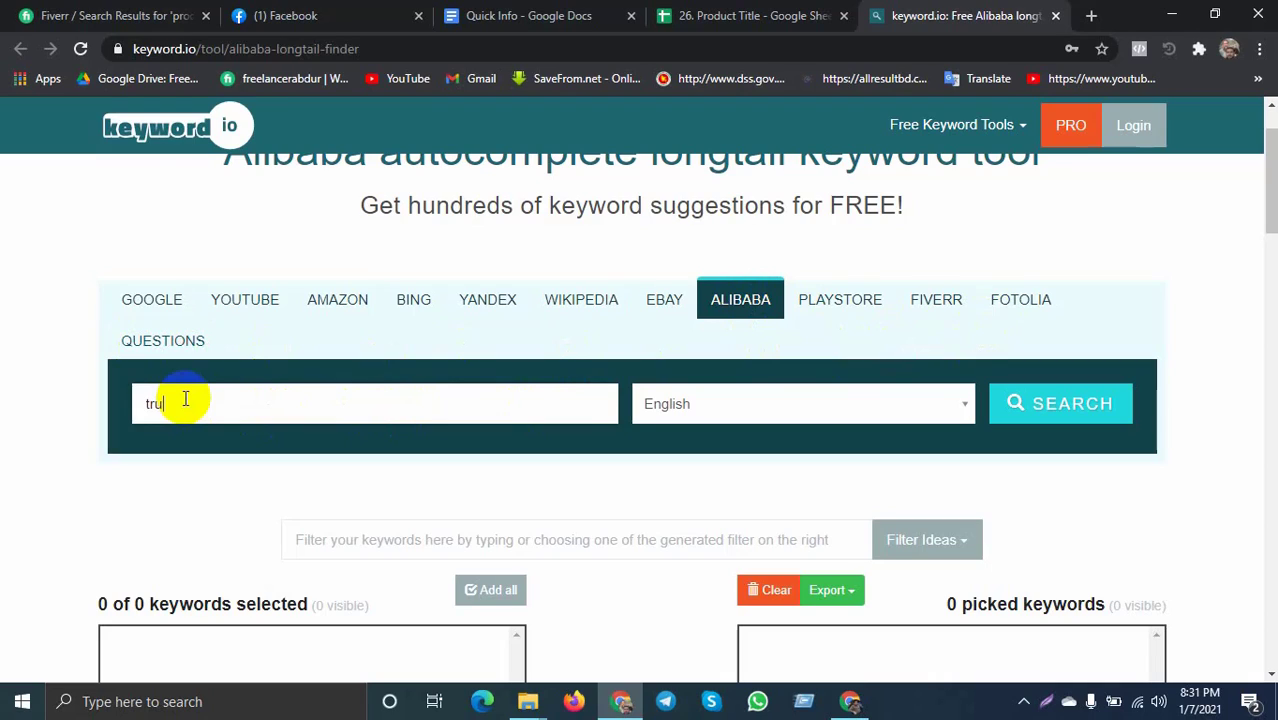
type("ck tire")
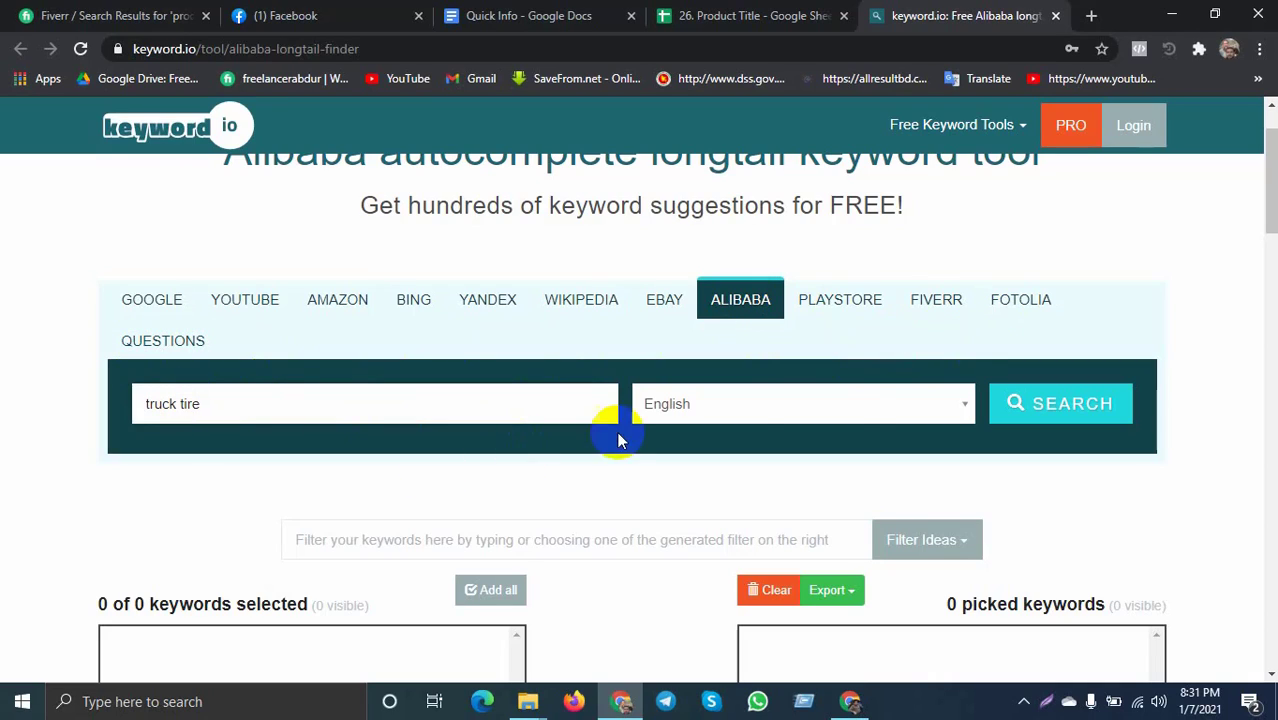
left_click(1058, 410)
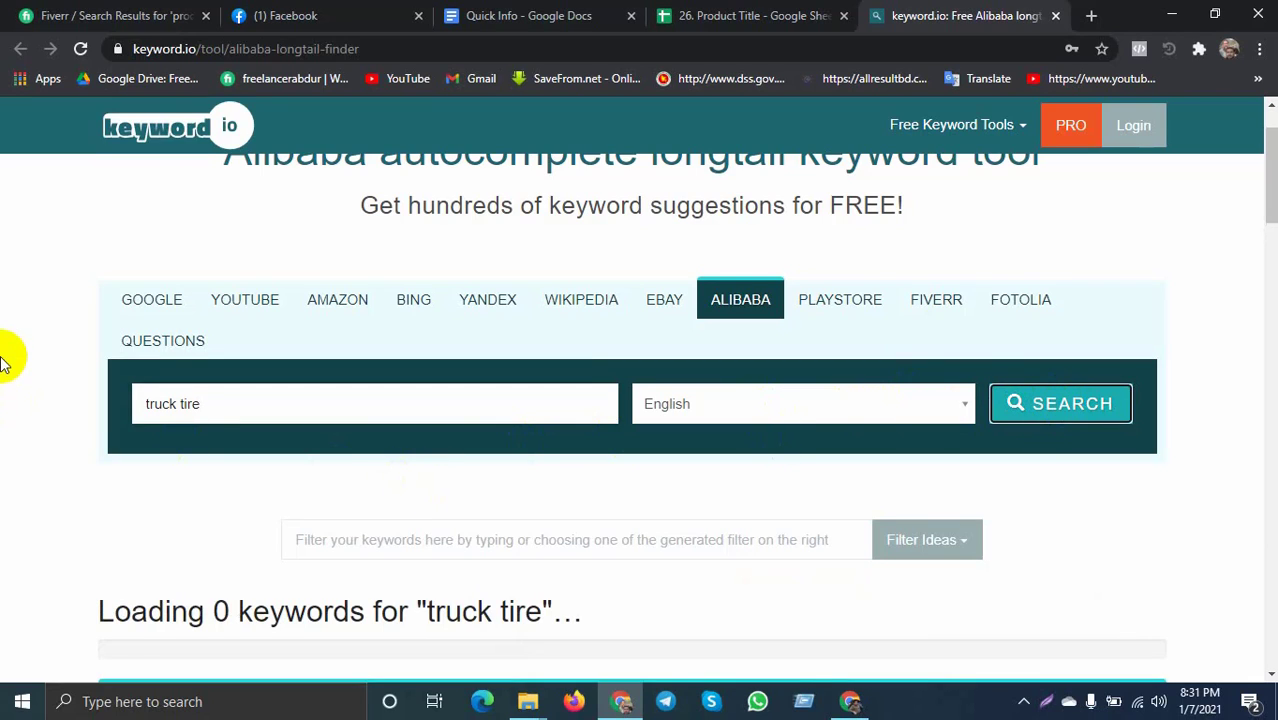
Look through the keyword suggestions generated for "truck tire"
scroll(5, 352, "down", 1)
scroll(5, 352, "down", 1)
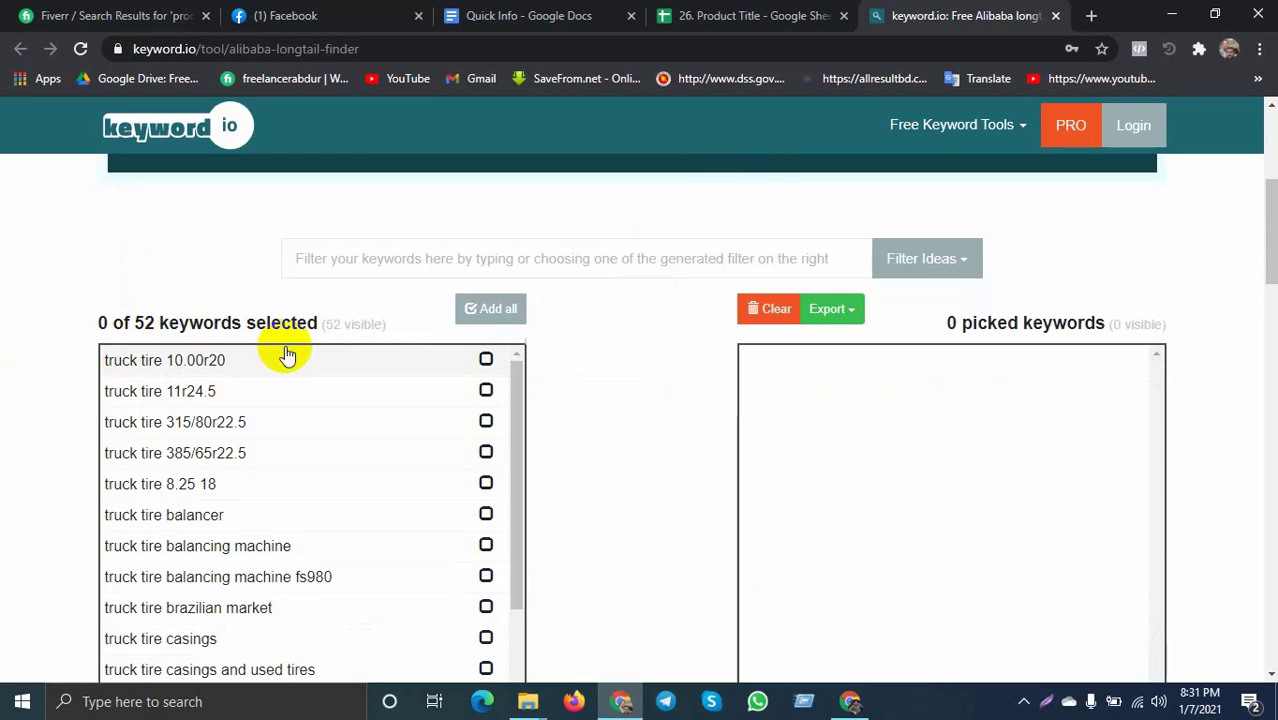
scroll(328, 457, "down", 4)
scroll(330, 470, "down", 10)
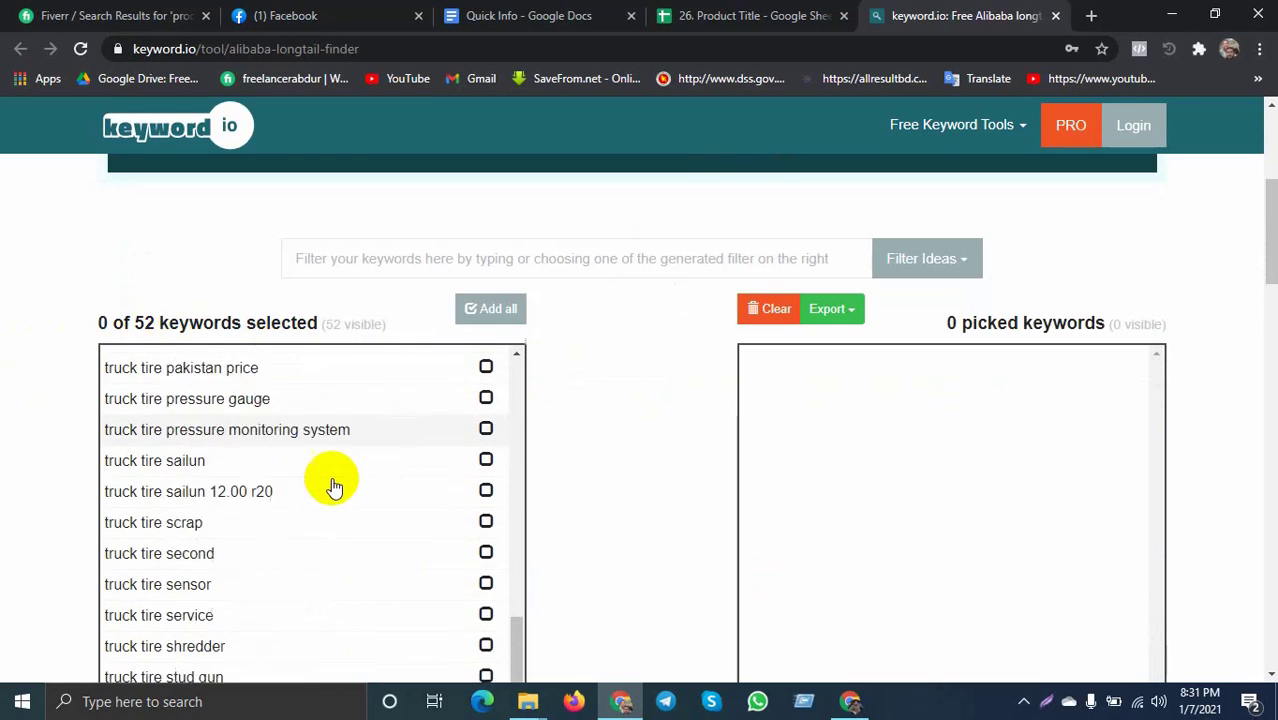
scroll(347, 488, "down", 1)
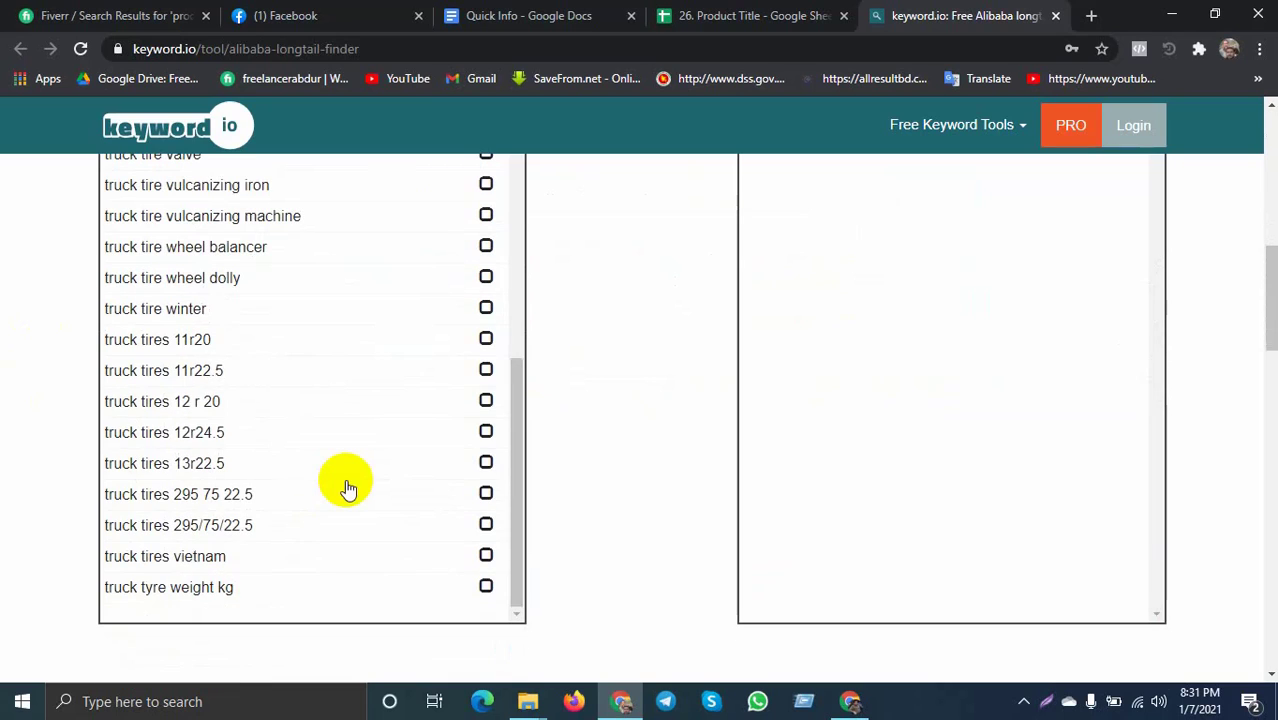
scroll(347, 488, "up", 10)
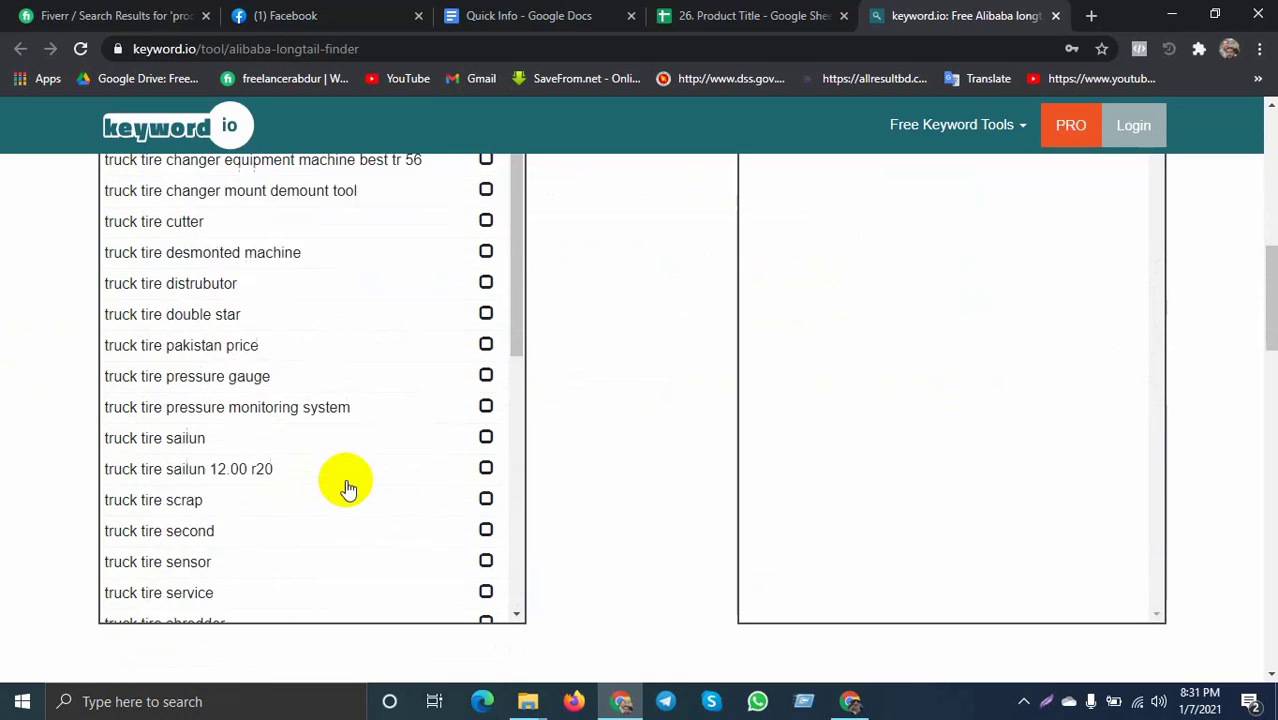
Return to the "26. Product Title" sheet and look down its Keyword column of collected truck tire keywords
left_click(748, 12)
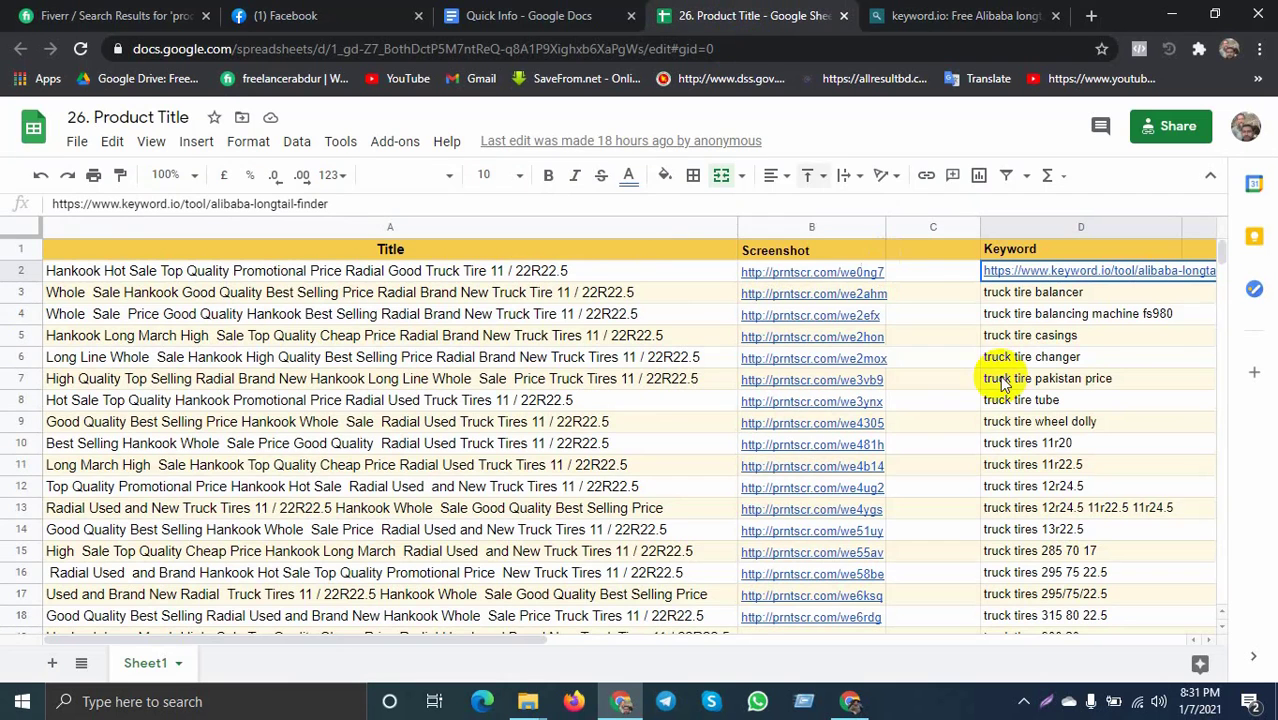
scroll(1000, 420, "down", 5)
scroll(1050, 422, "down", 15)
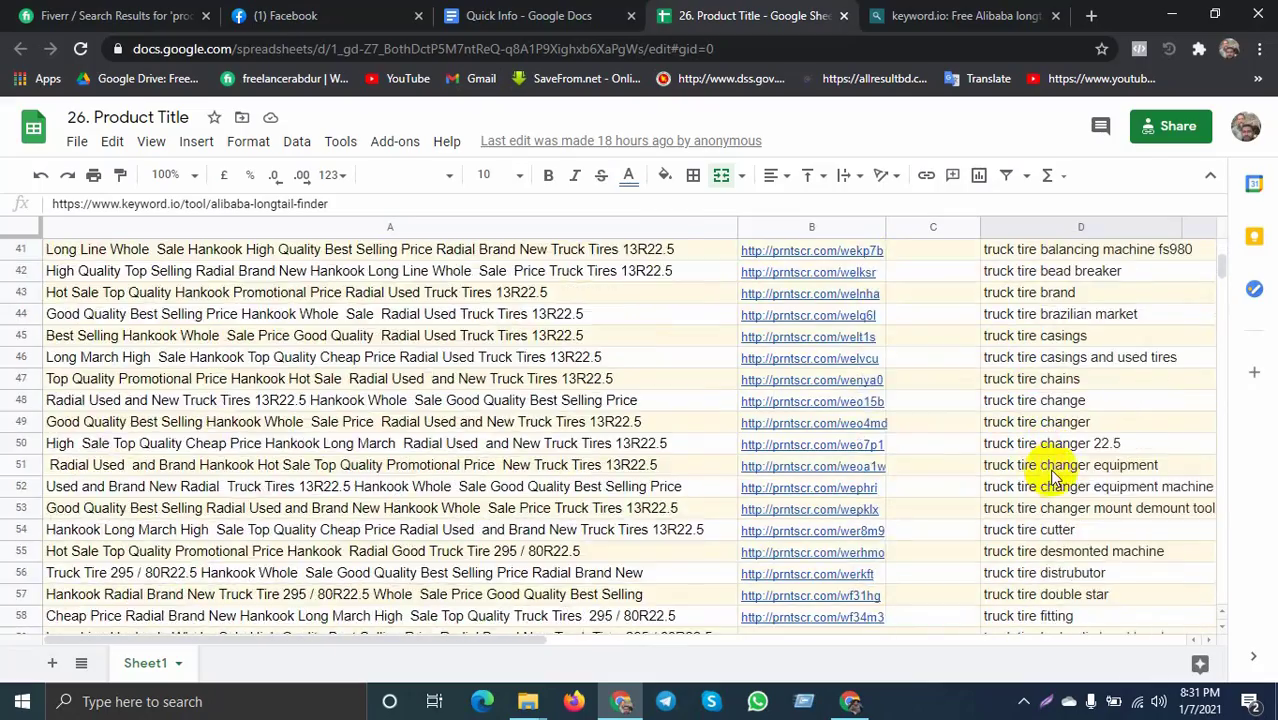
scroll(1058, 478, "down", 17)
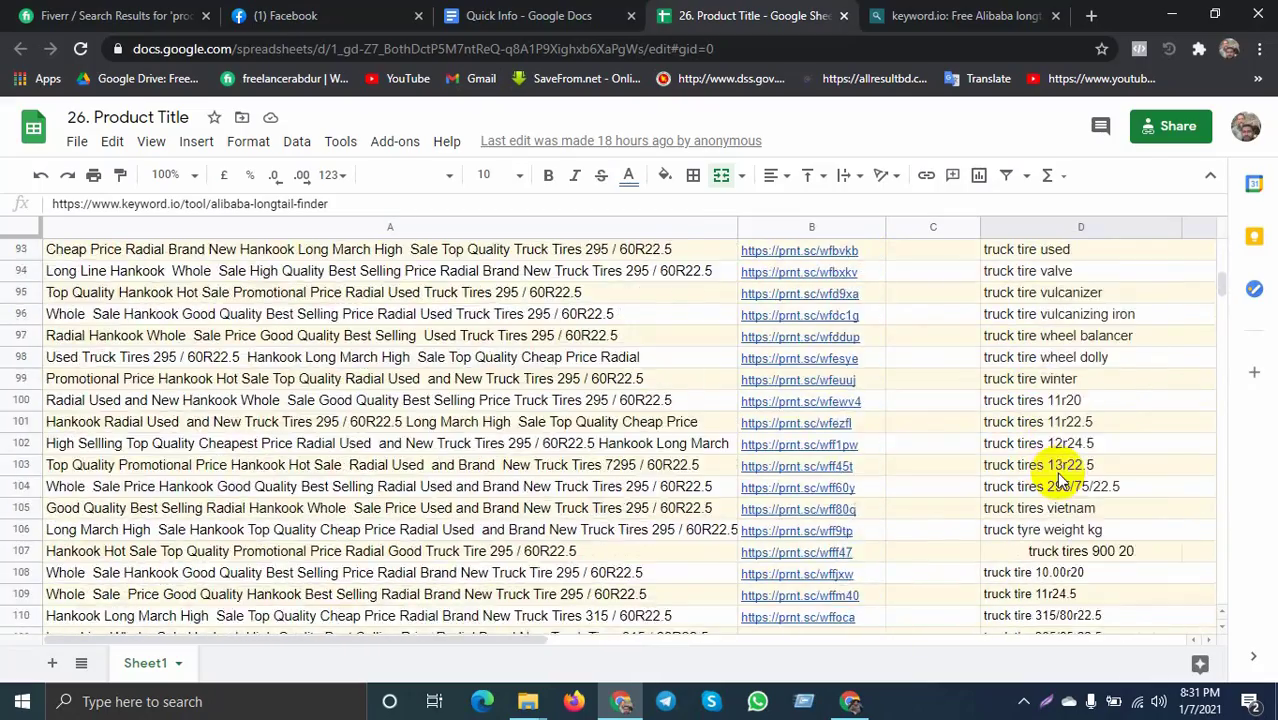
scroll(1030, 560, "down", 17)
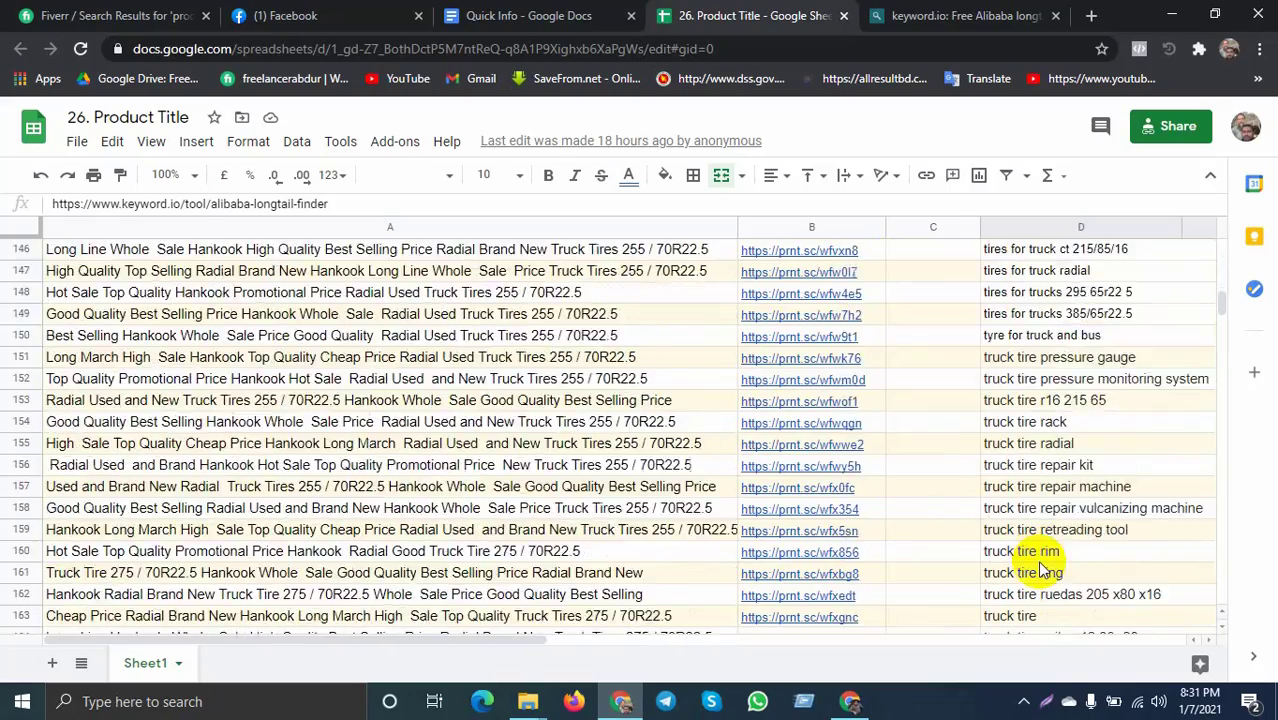
scroll(1040, 570, "down", 17)
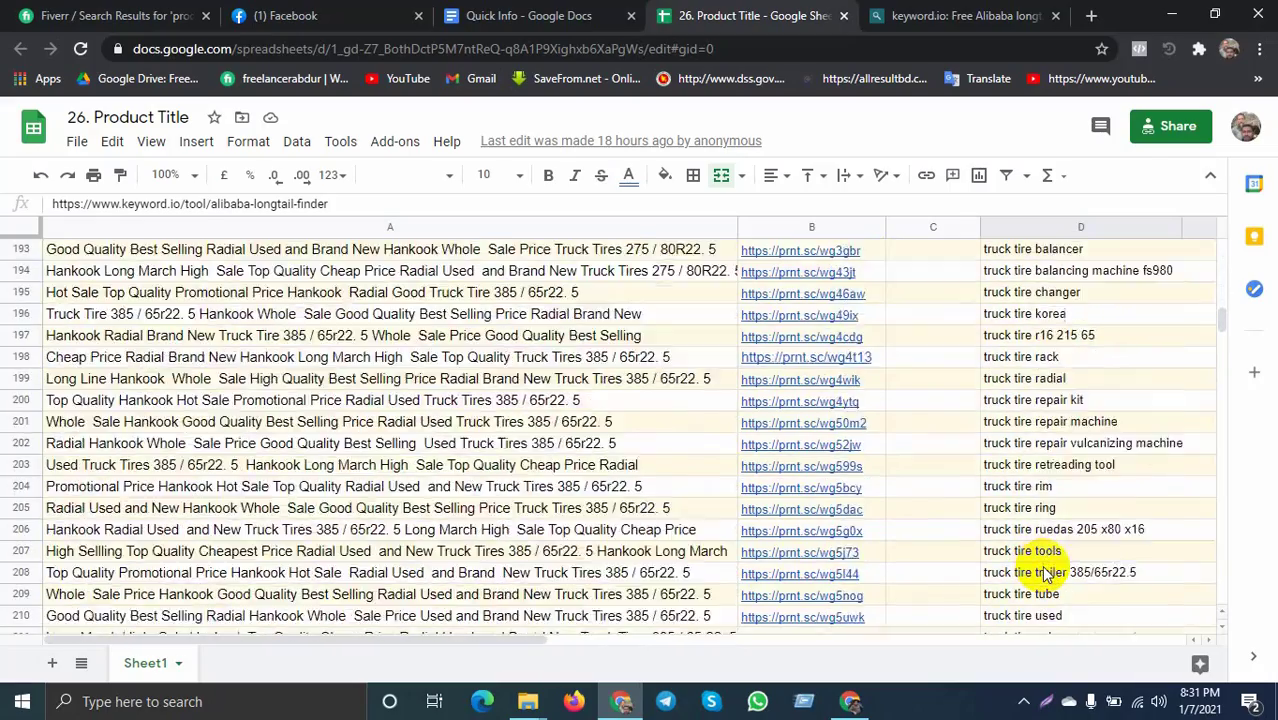
scroll(1050, 580, "down", 10)
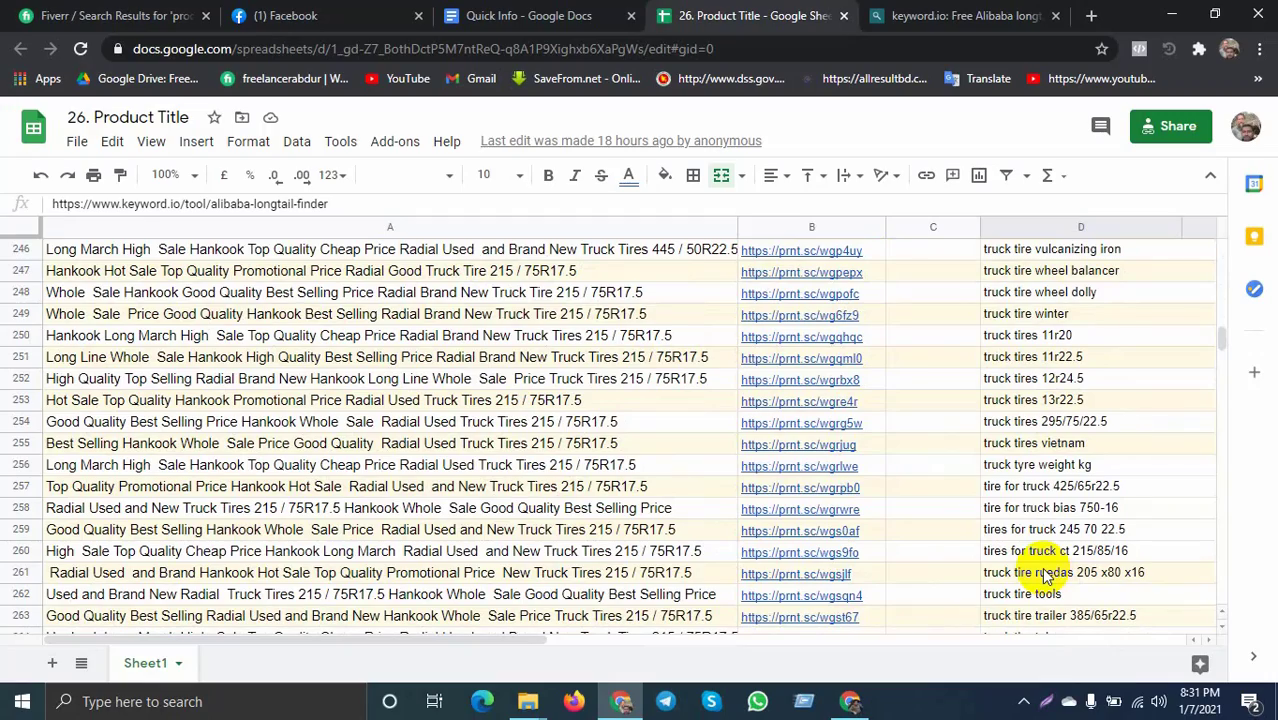
Copy the keyword "truck tire tube" from cell D361 into the first Product Keyword field of the Alibaba listing
scroll(1045, 577, "down", 12)
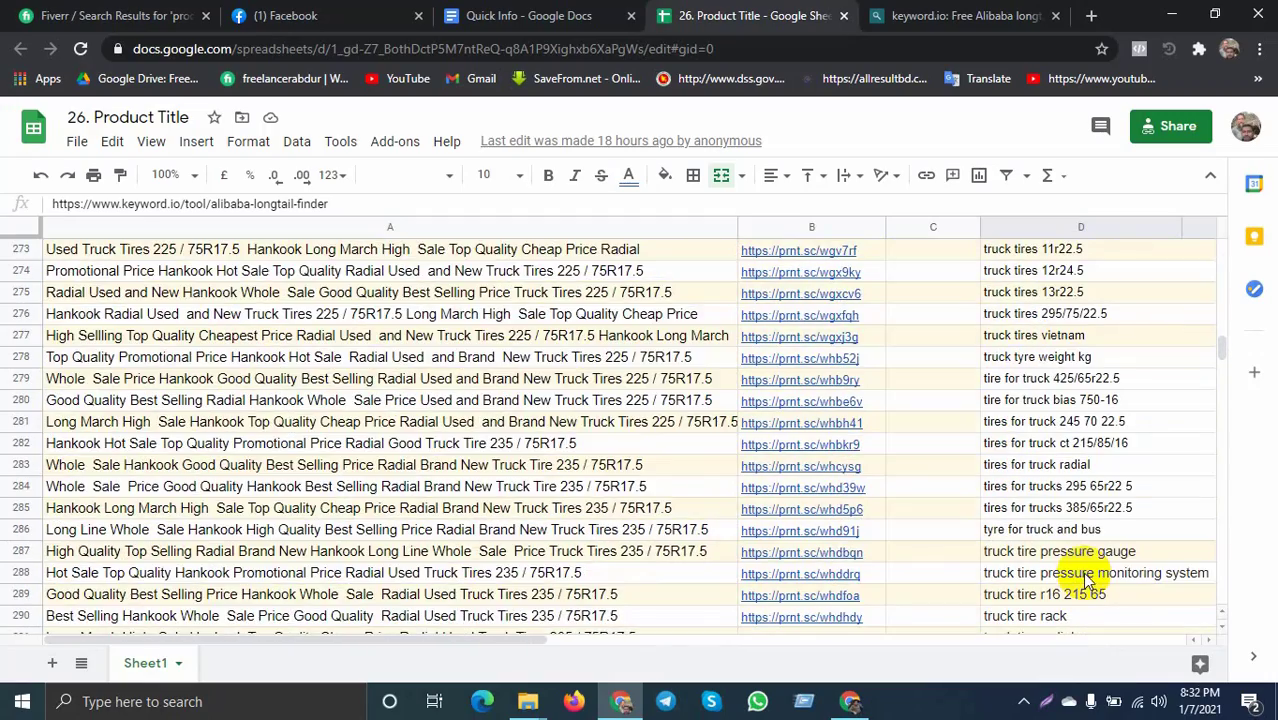
scroll(1090, 580, "down", 17)
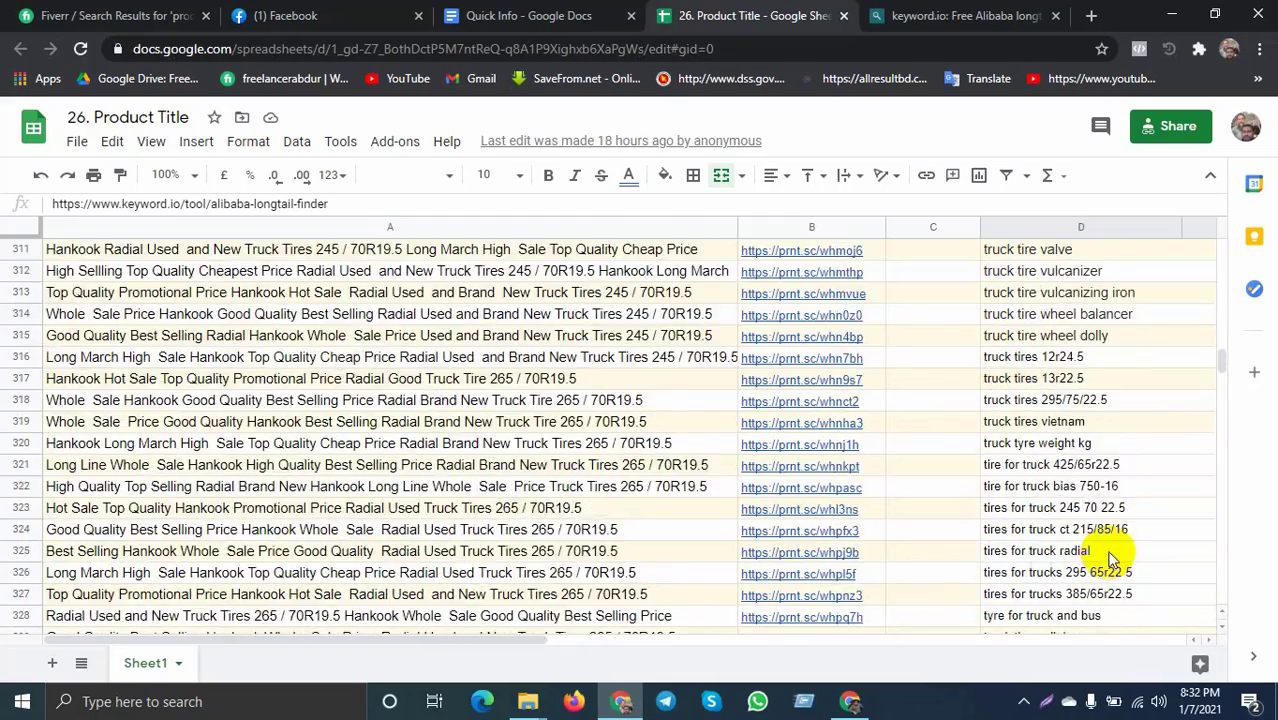
scroll(1125, 567, "down", 7)
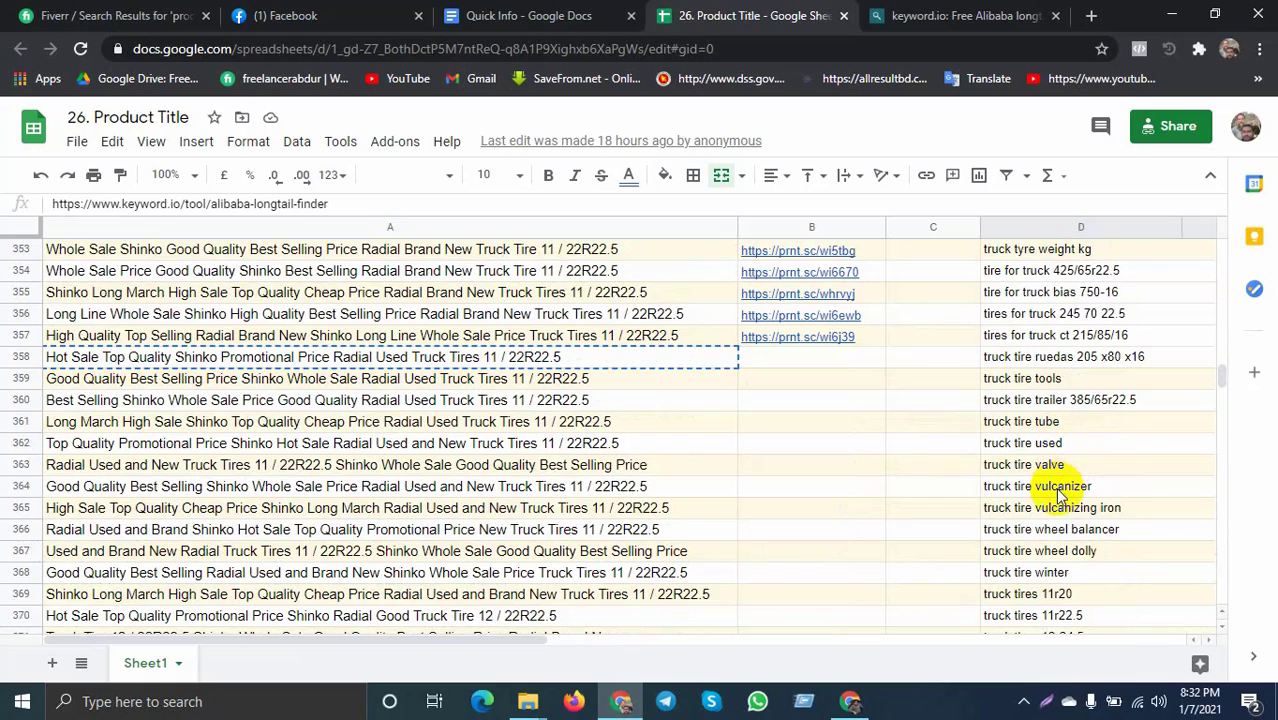
left_click(1052, 424)
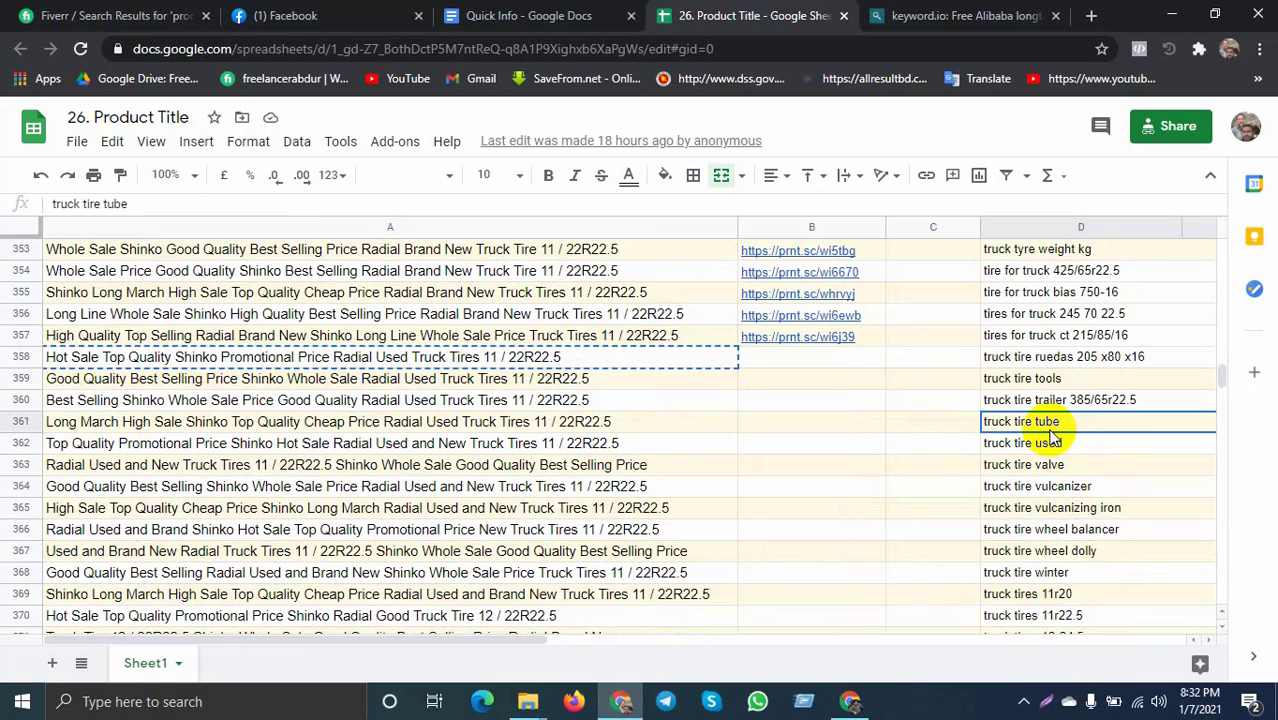
left_click(850, 701)
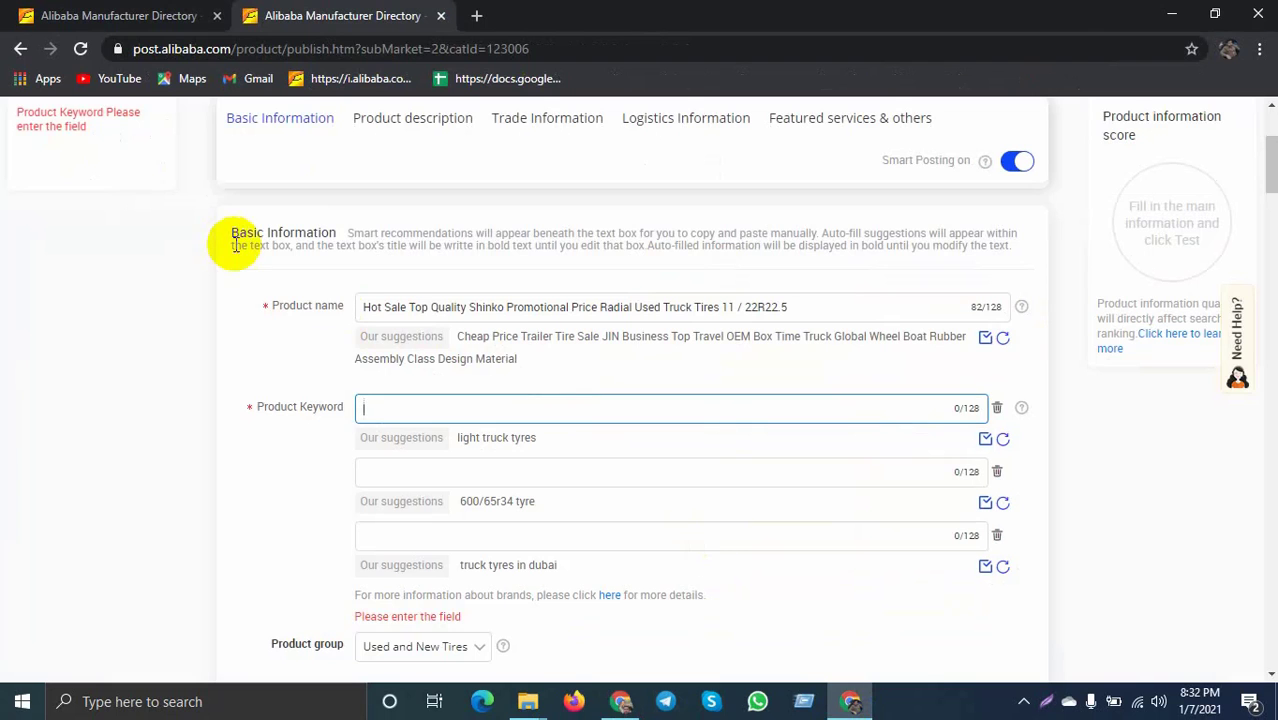
key("ctrl+v")
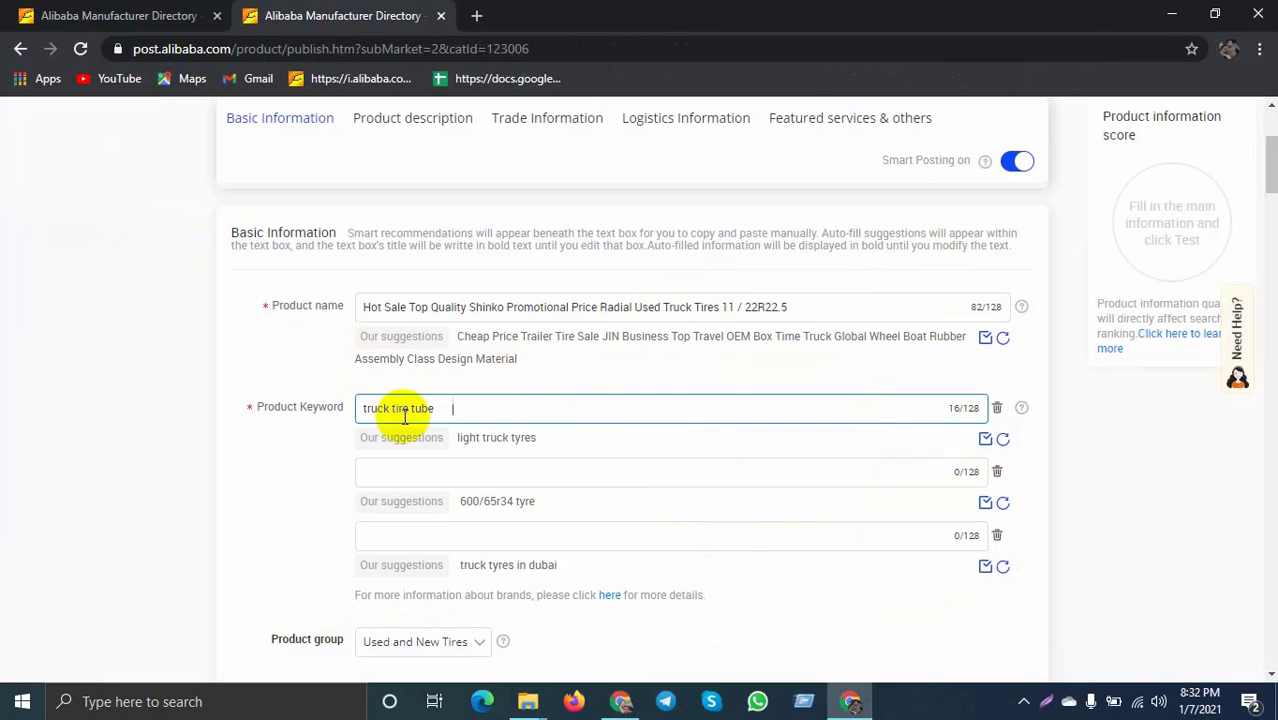
Copy "truck tire used" from cell D362 of the Google Sheet into the listing's second Product Keyword field
left_click(620, 701)
left_click(1027, 446)
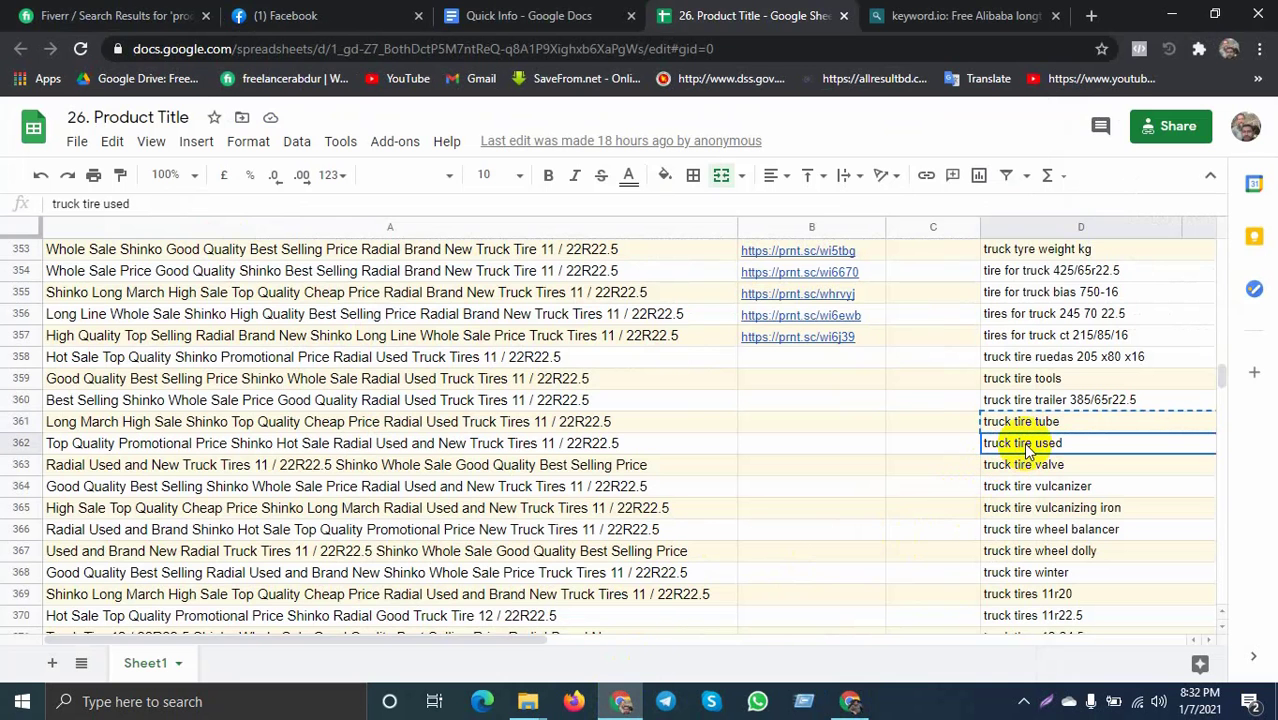
key("ctrl+c")
left_click(850, 701)
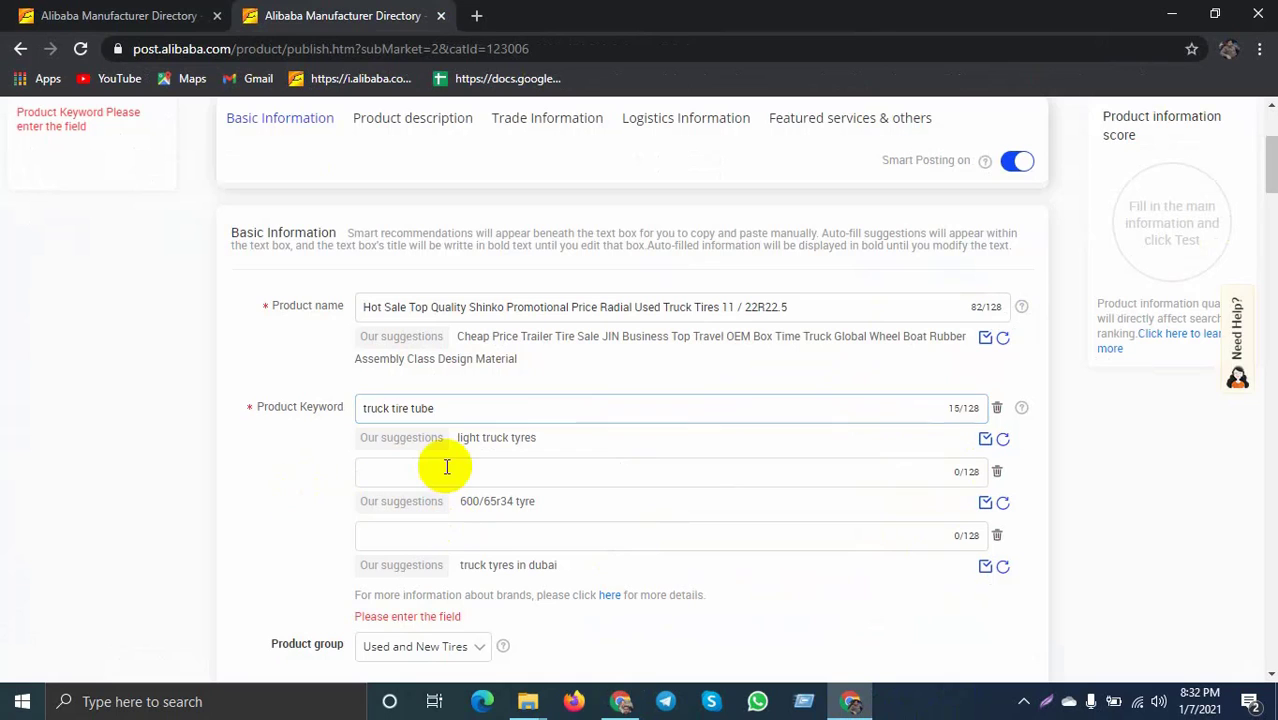
left_click(448, 467)
key("ctrl+v")
Copy "truck tire valve" from cell D363 of the Google Sheet into the listing's third Product Keyword field
left_click(620, 701)
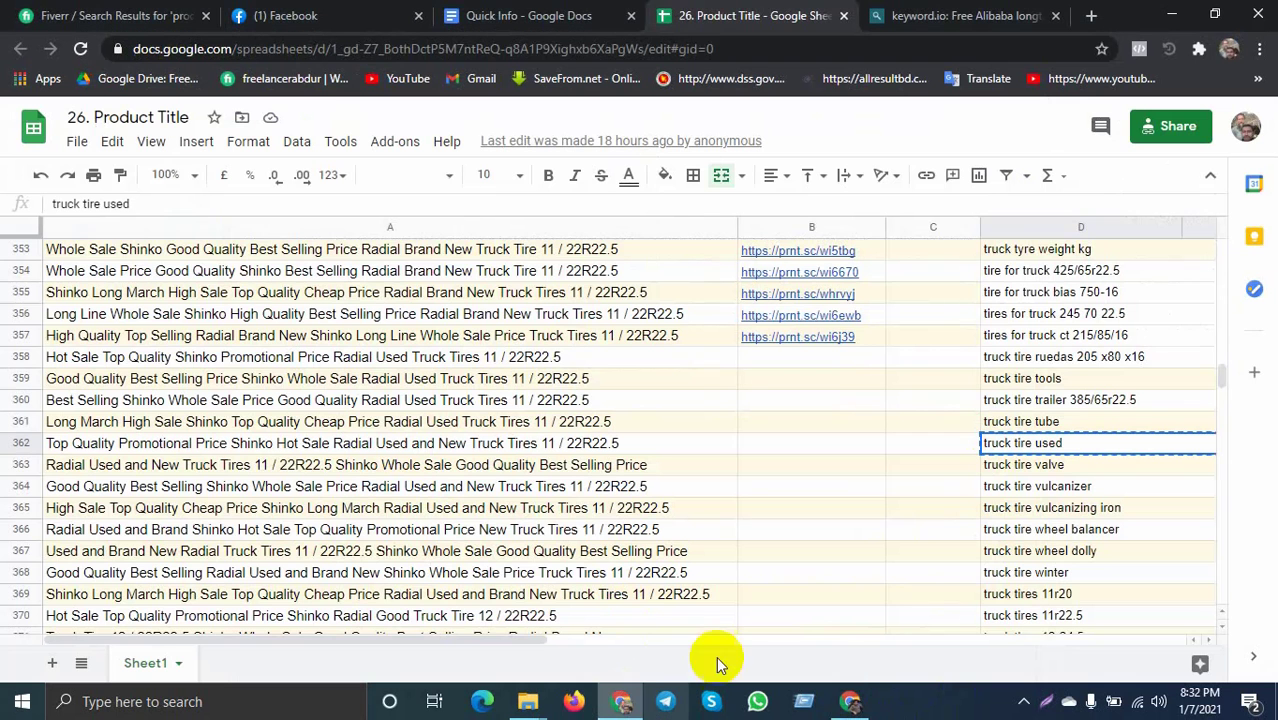
left_click(1027, 466)
key("ctrl+c")
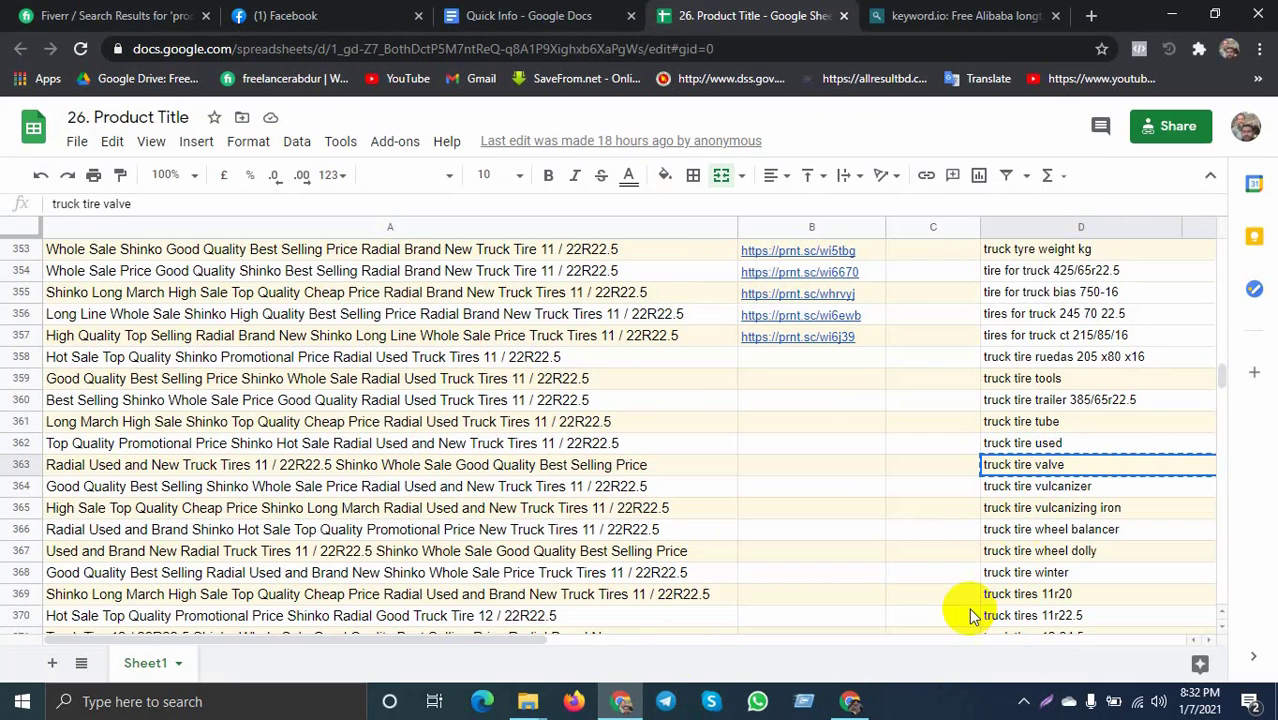
left_click(840, 704)
left_click(419, 536)
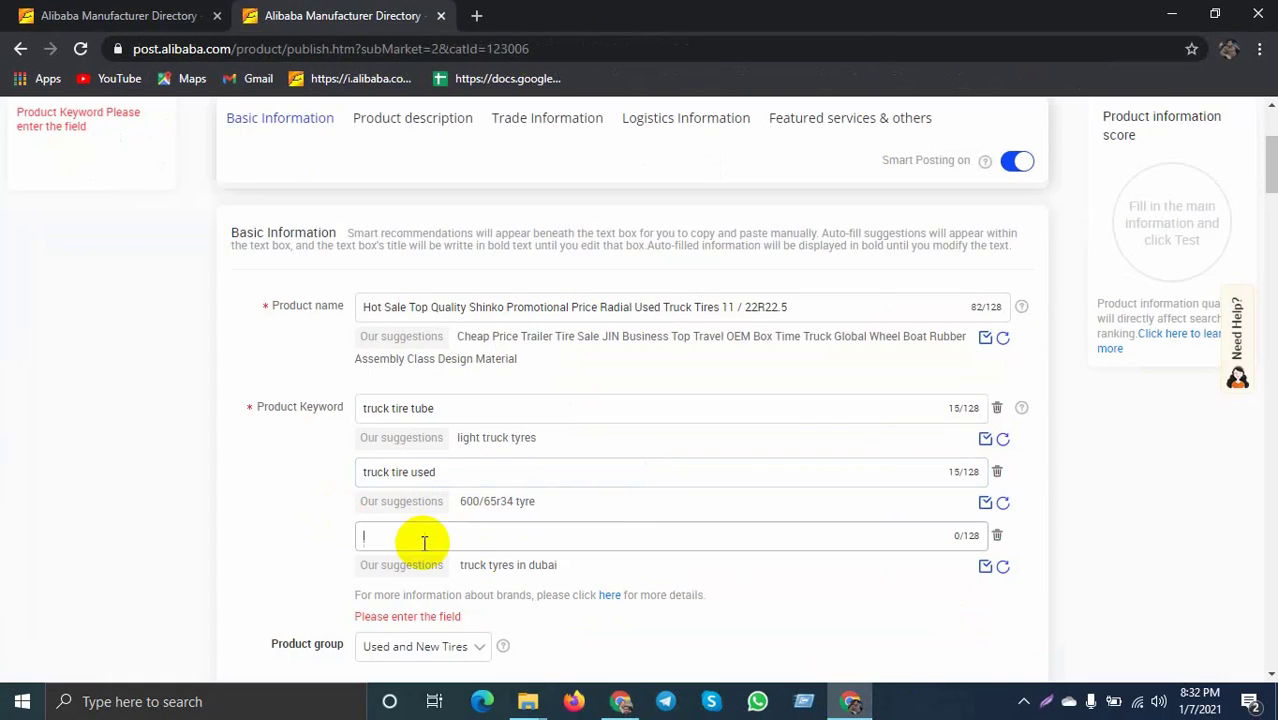
key("ctrl+v")
left_click(285, 517)
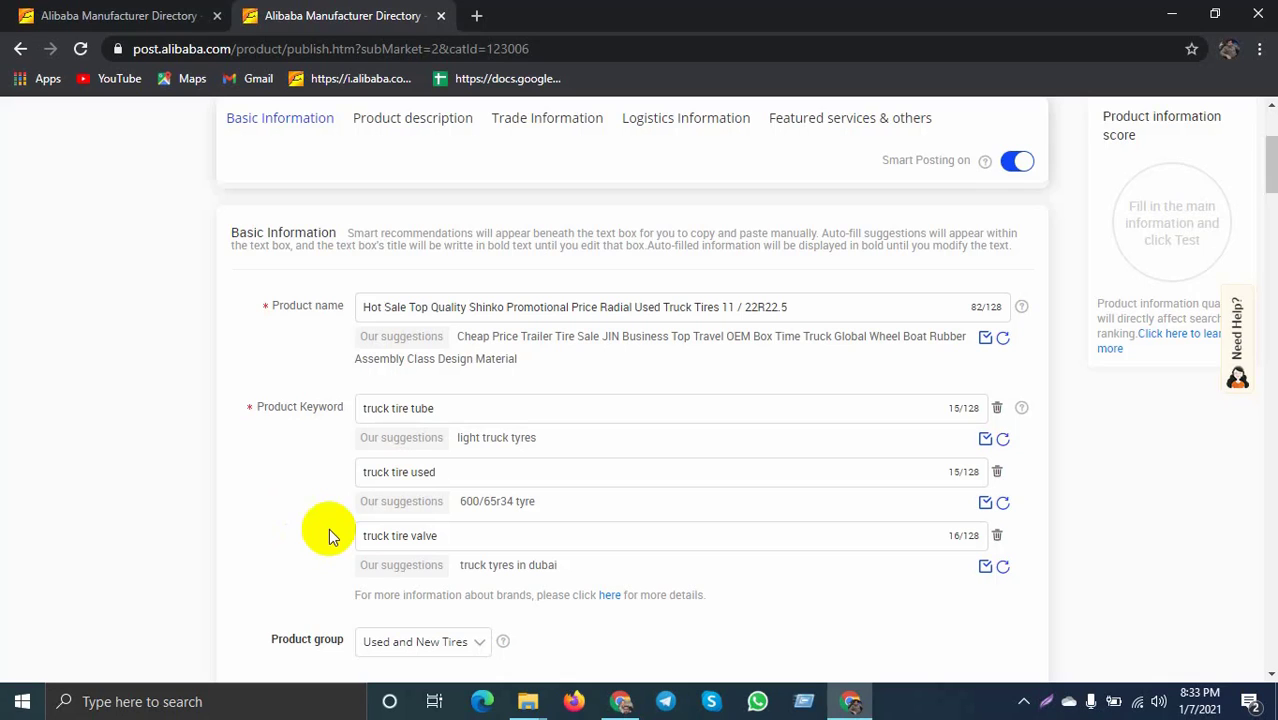
Append the word "alibaba" to the third product keyword so it reads "truck tire valve alibaba"
left_click(464, 541)
scroll(464, 541, "down", 2)
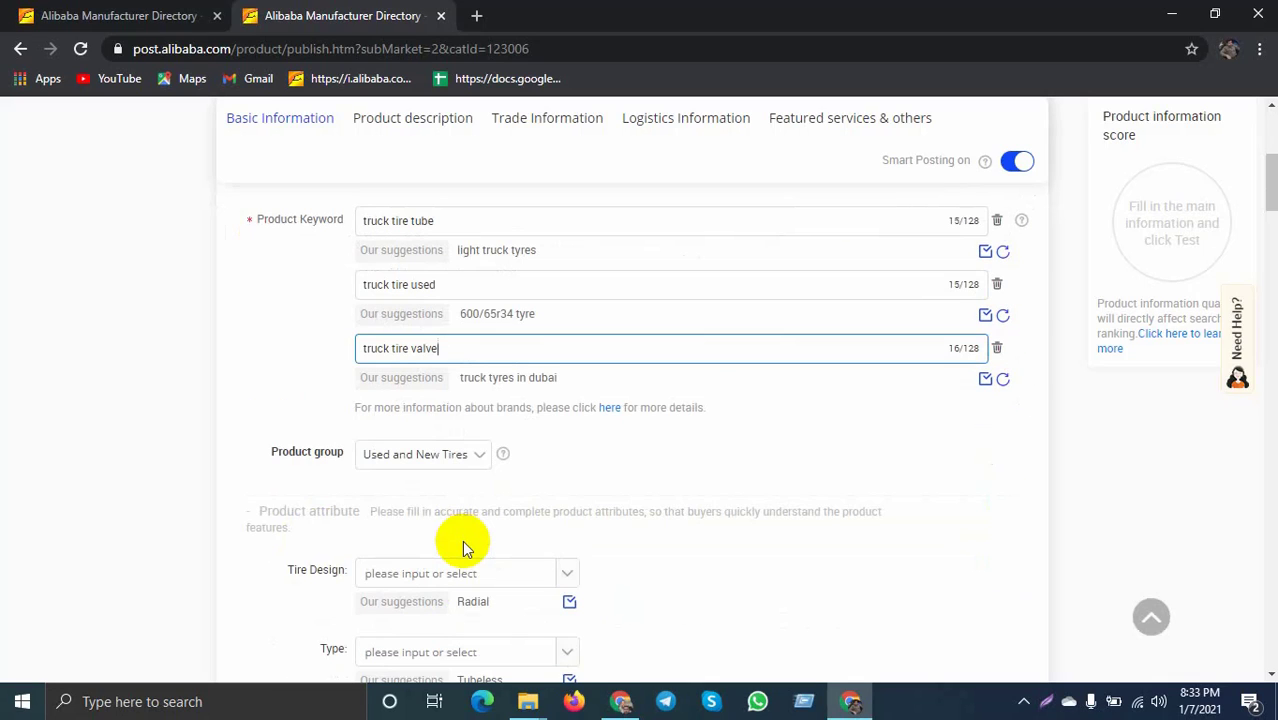
type("alibaba")
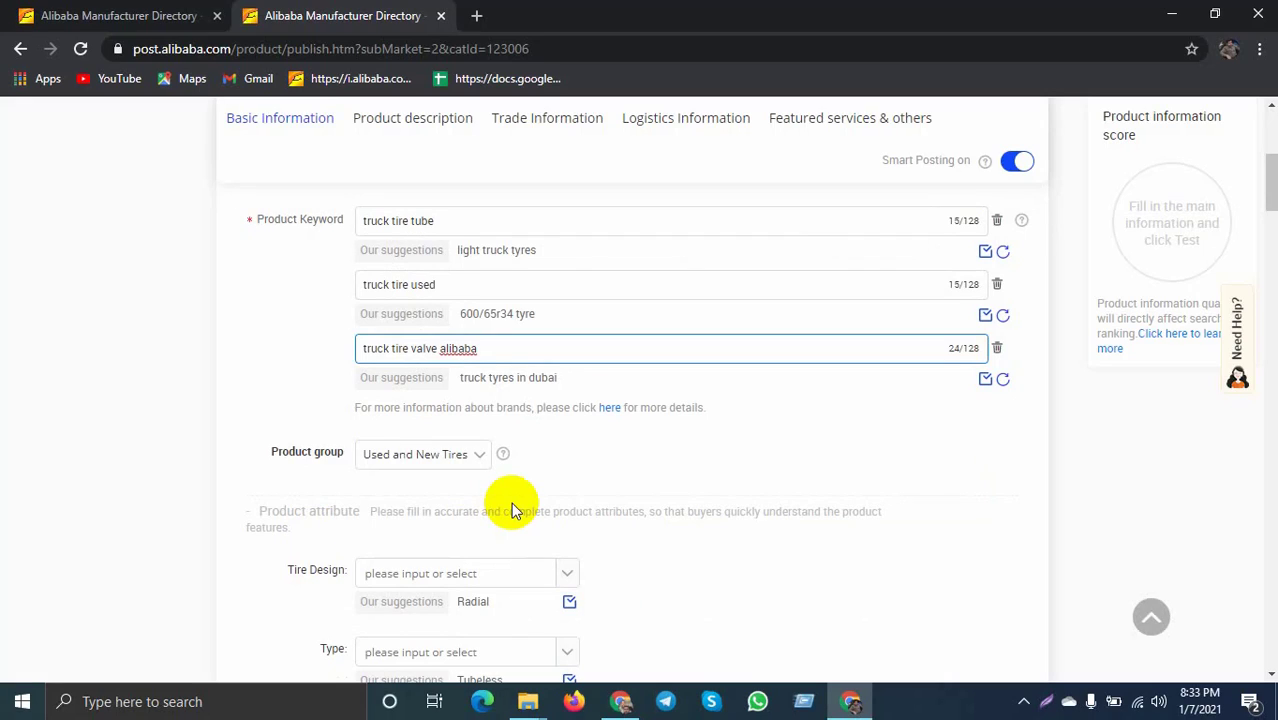
Set the Tire Design product attribute to Radial
scroll(590, 488, "down", 1)
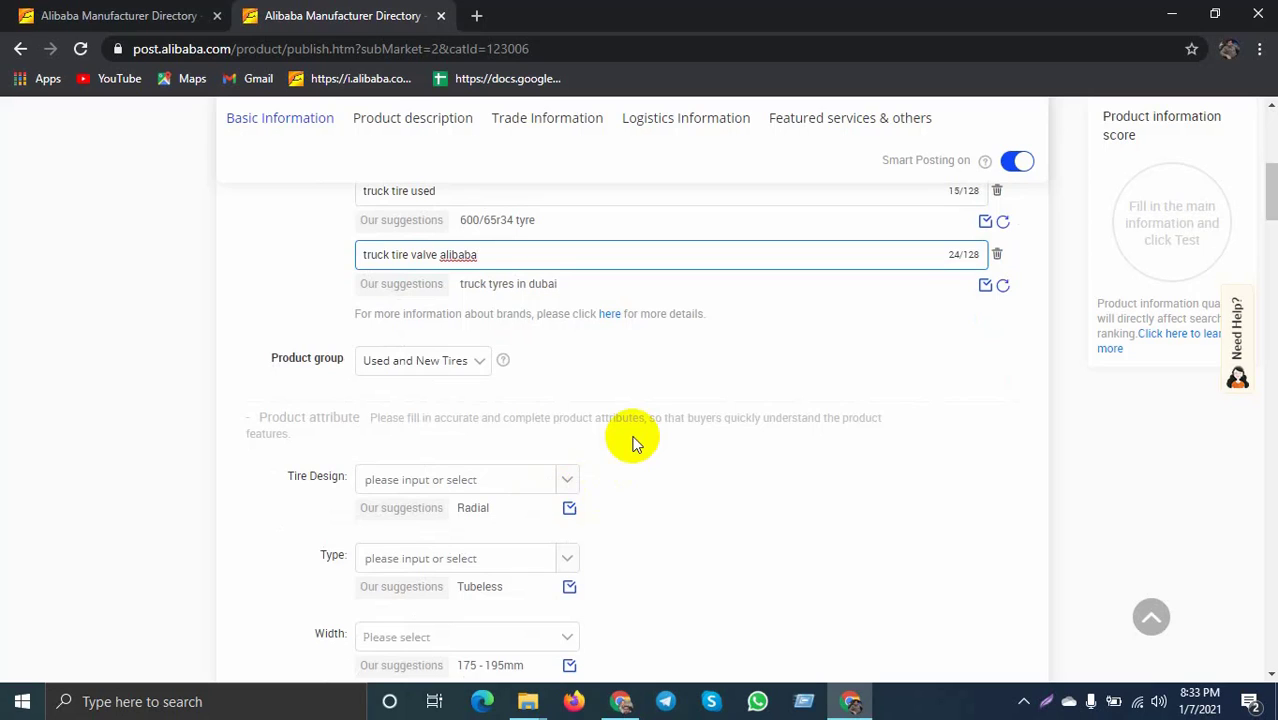
scroll(632, 443, "down", 2)
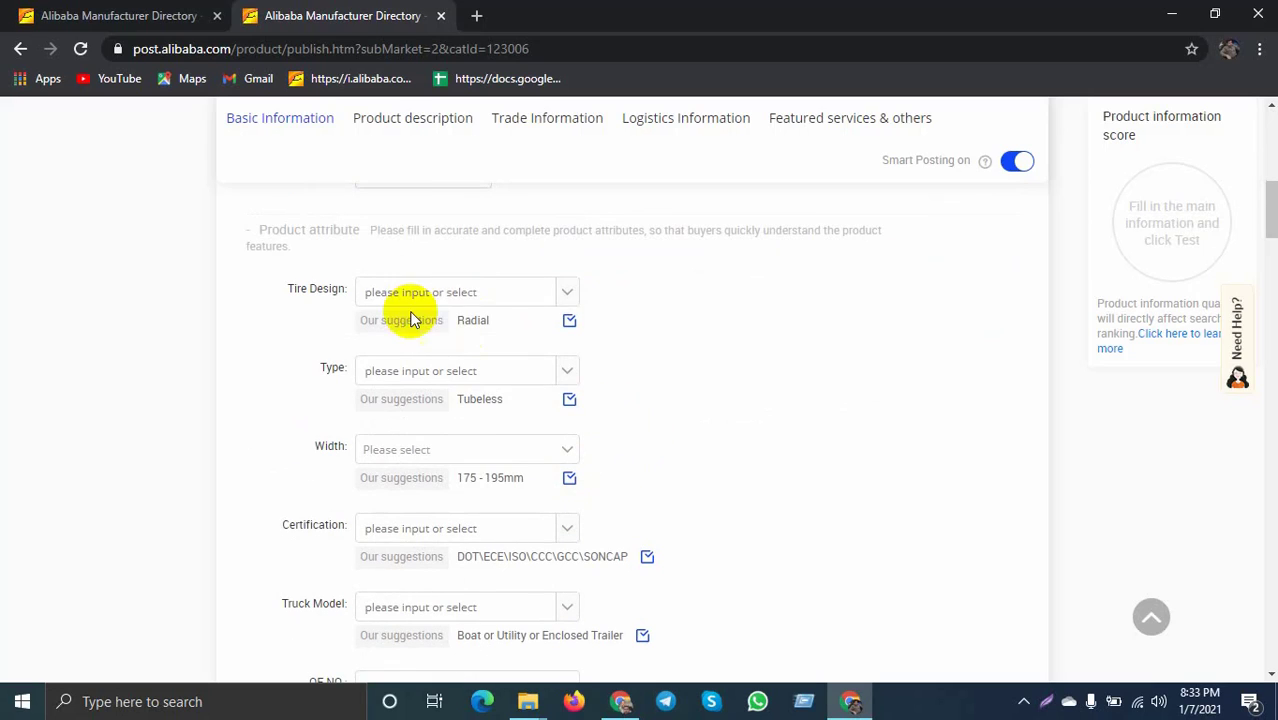
left_click(568, 297)
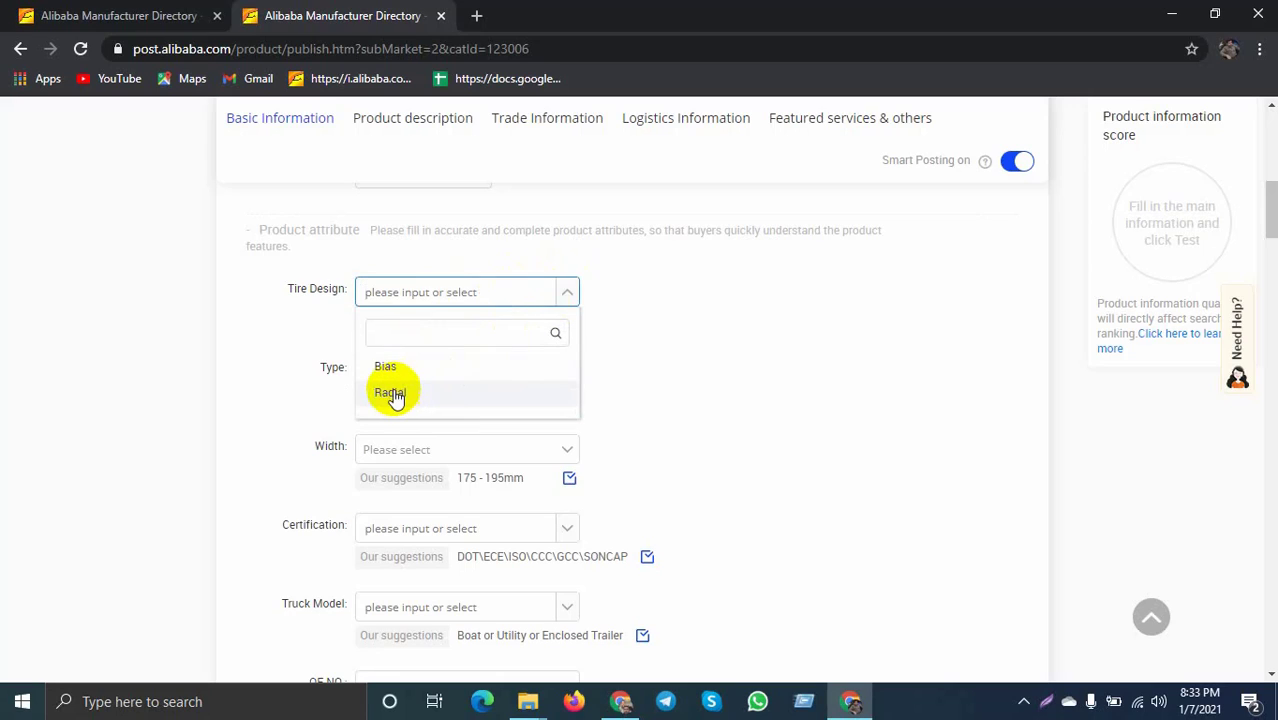
left_click(393, 391)
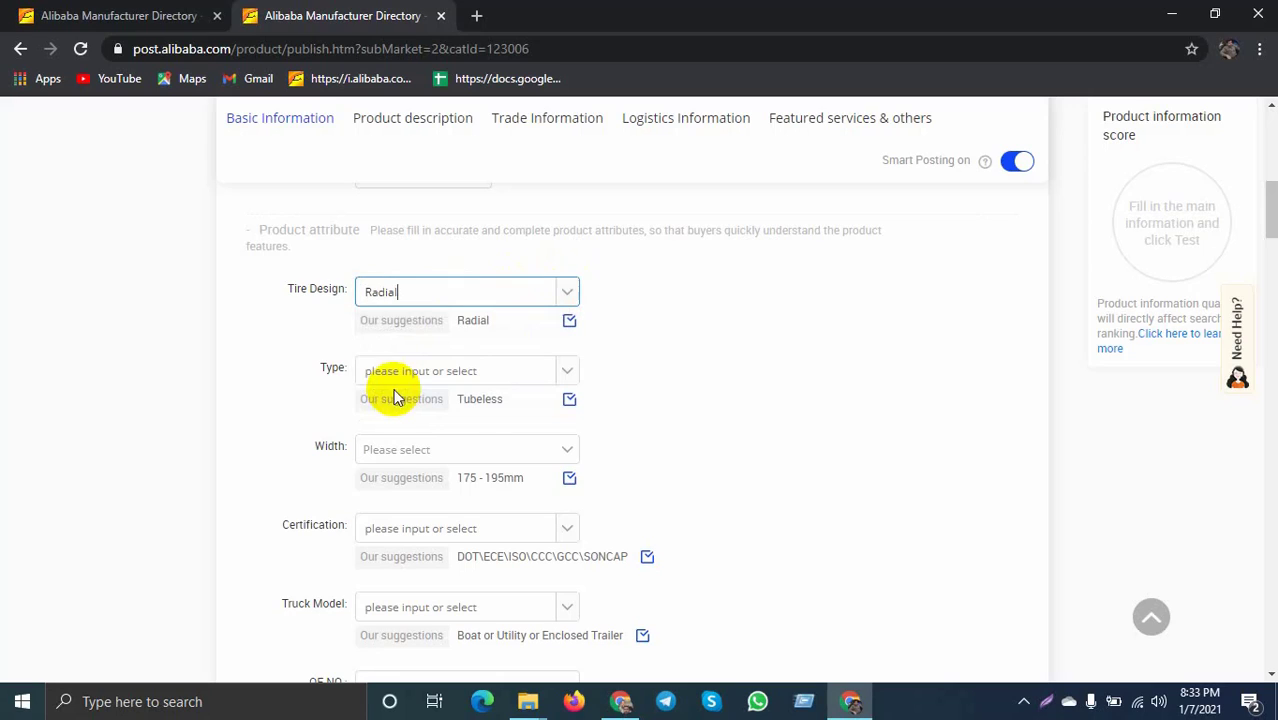
Set the tire's Type attribute to SOLID TIRE and its Width to 175 - 195mm
left_click(562, 373)
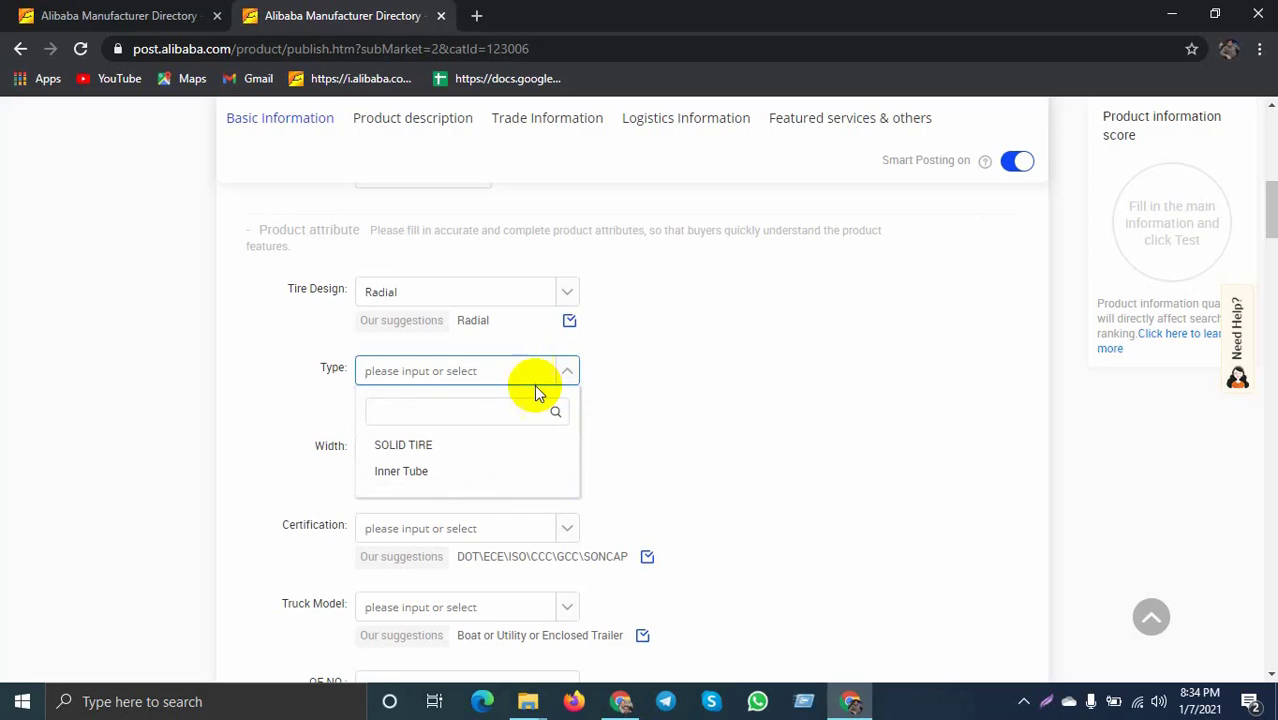
left_click(439, 450)
left_click(562, 450)
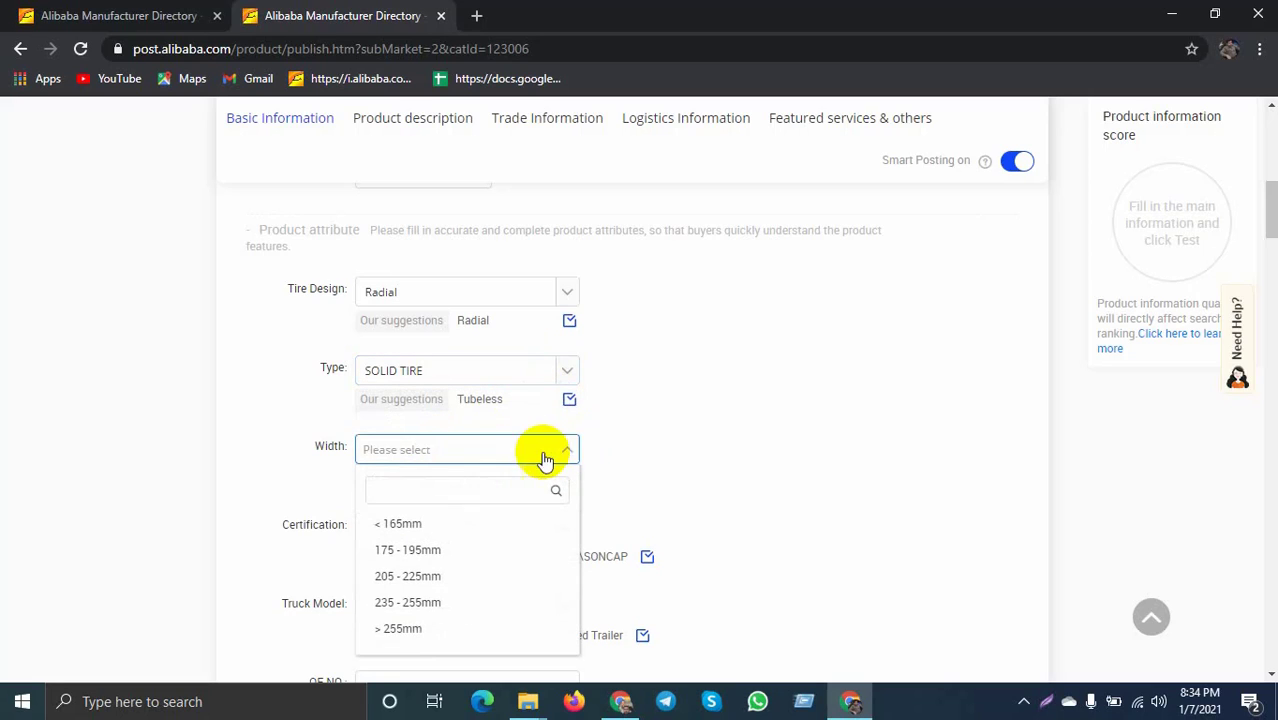
left_click(422, 550)
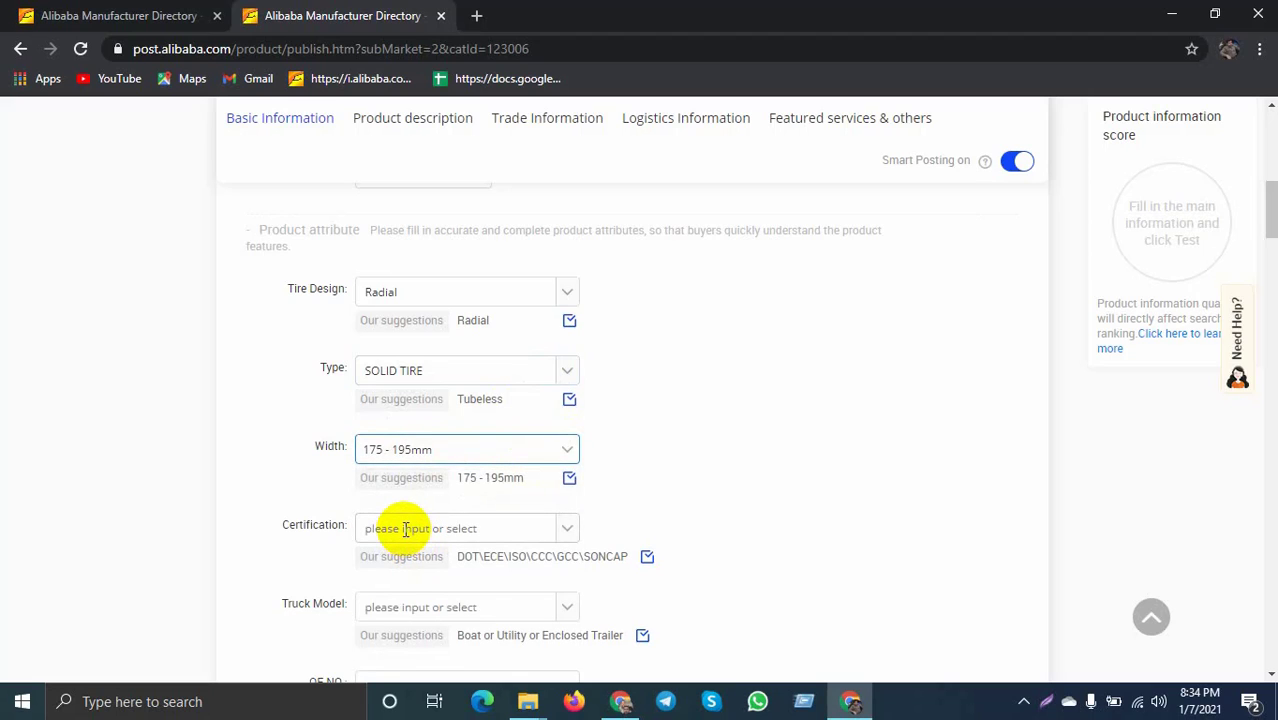
Fill the Certification attribute with "DOT,EMARK,ISO" copied from the Quick Info document in Google Docs
scroll(405, 530, "down", 1)
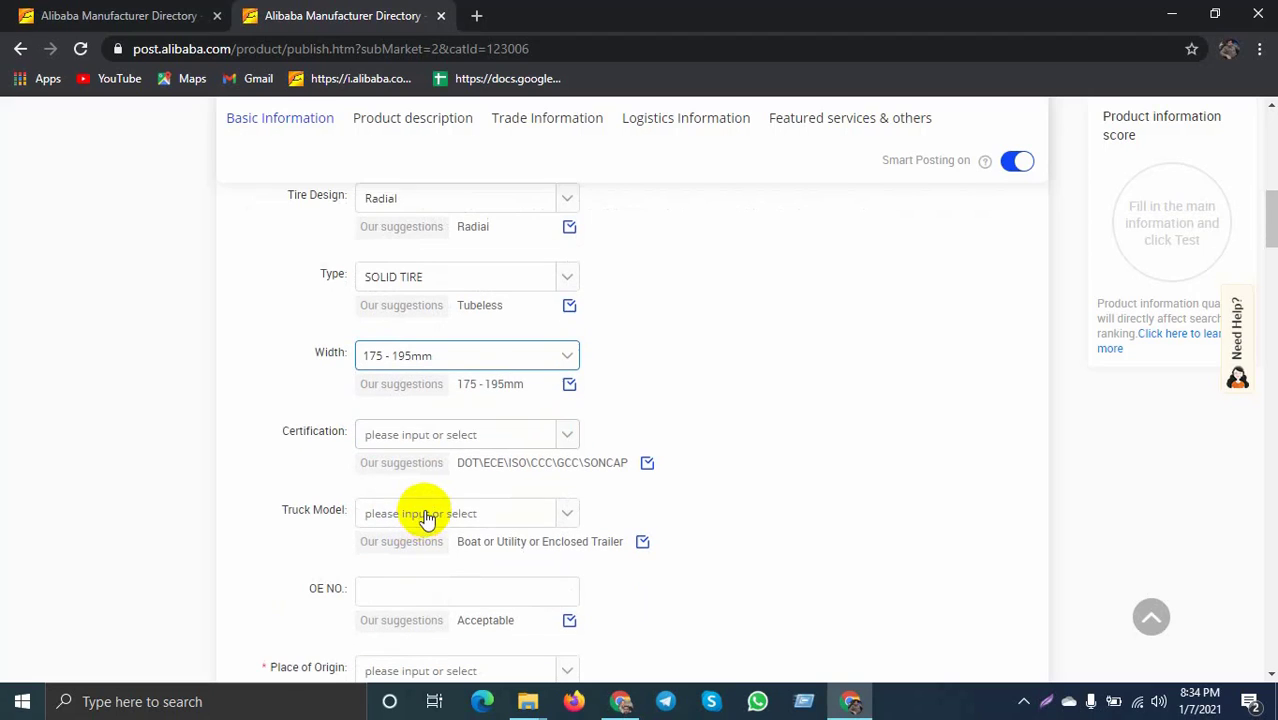
left_click(569, 441)
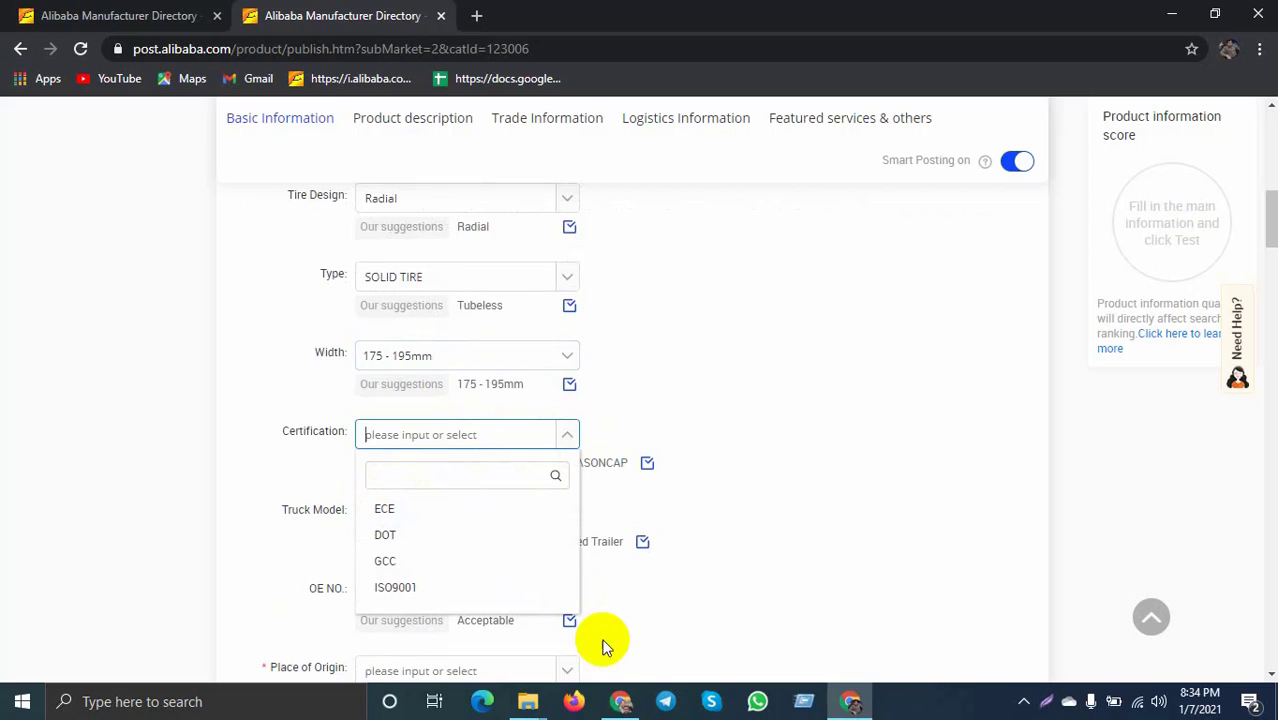
left_click(620, 701)
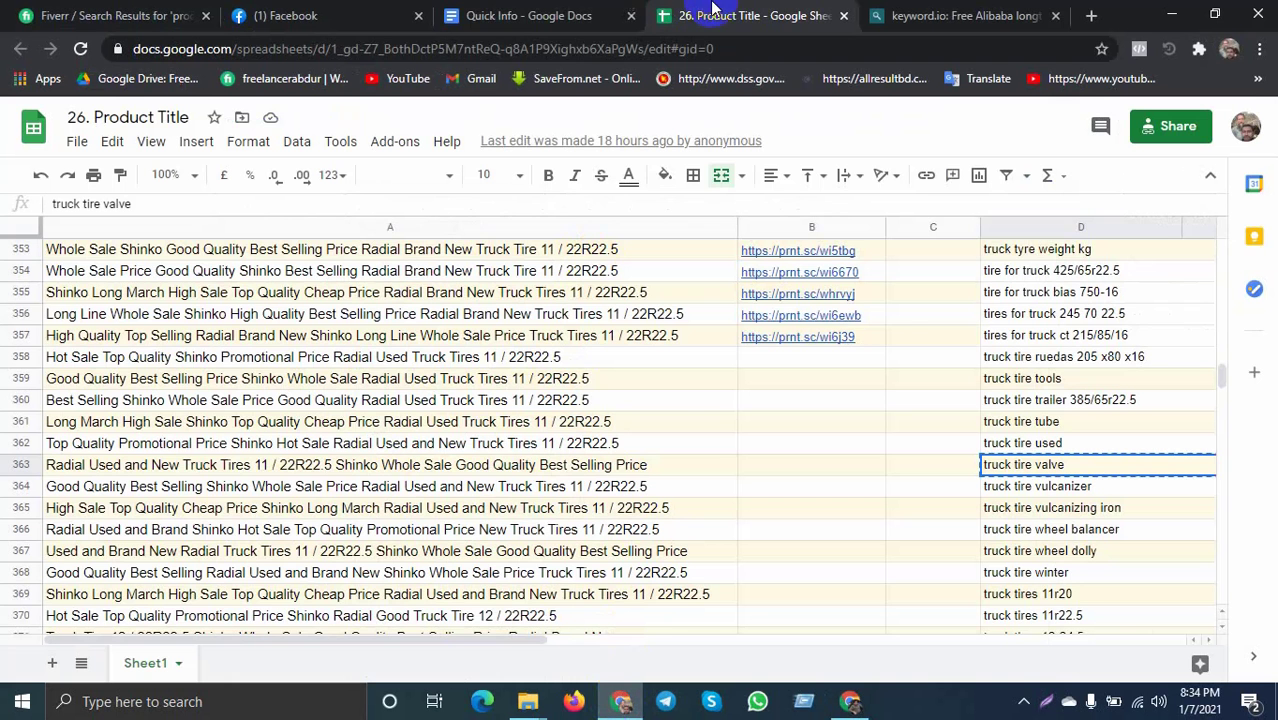
left_click(475, 15)
left_click_drag(921, 400, 824, 397)
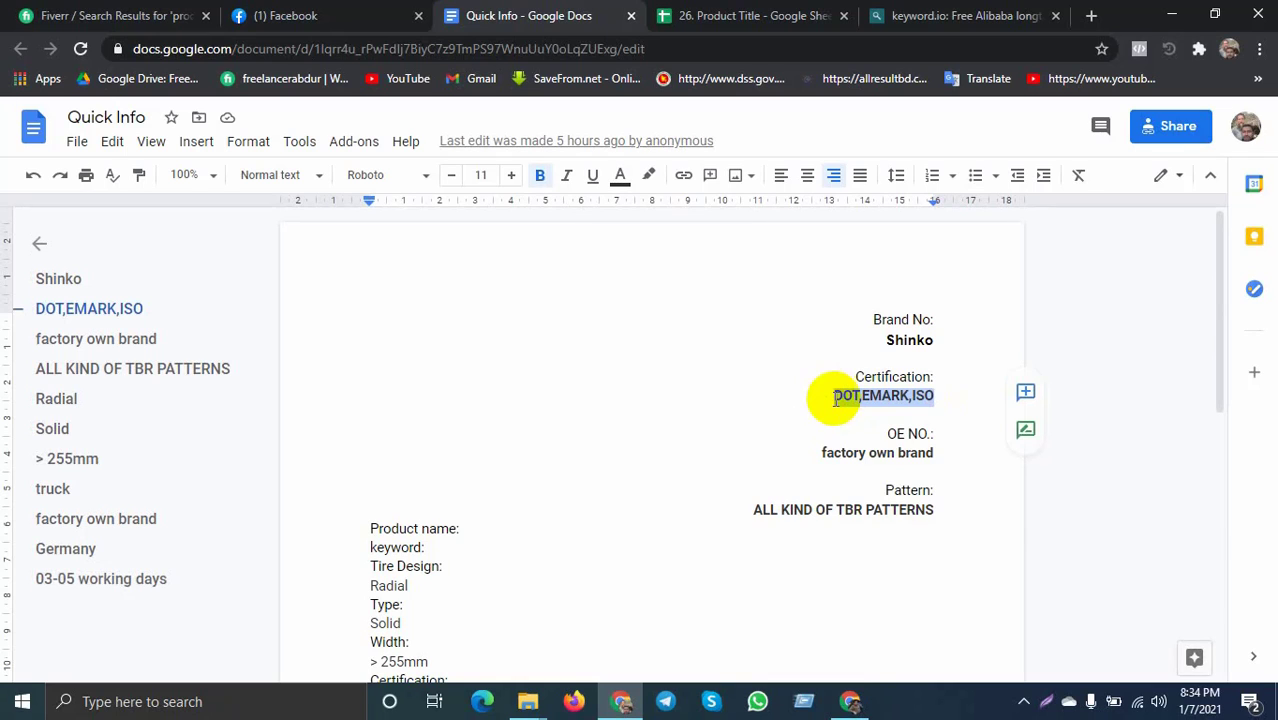
left_click(850, 701)
key("ctrl+v")
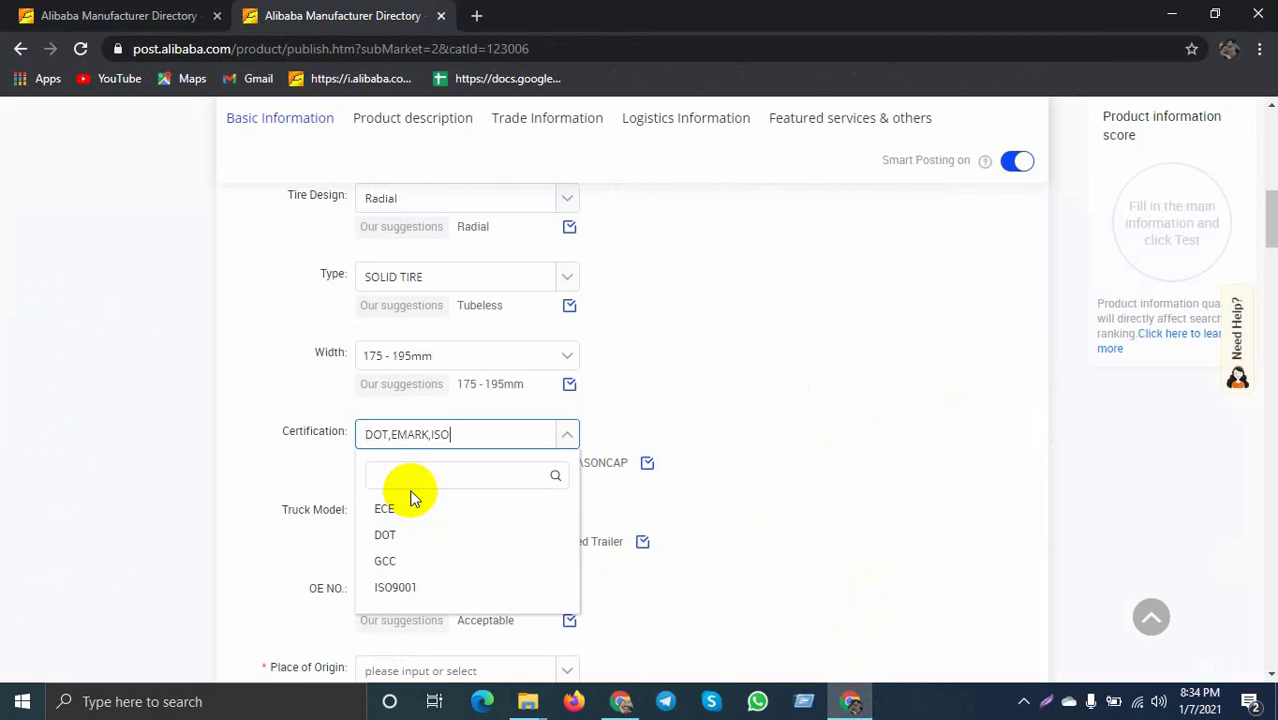
left_click(294, 456)
Set Truck Model to Dongfeng and fill OE NO. with "factory own brand" copied from the Quick Info document in Google Docs
left_click(567, 515)
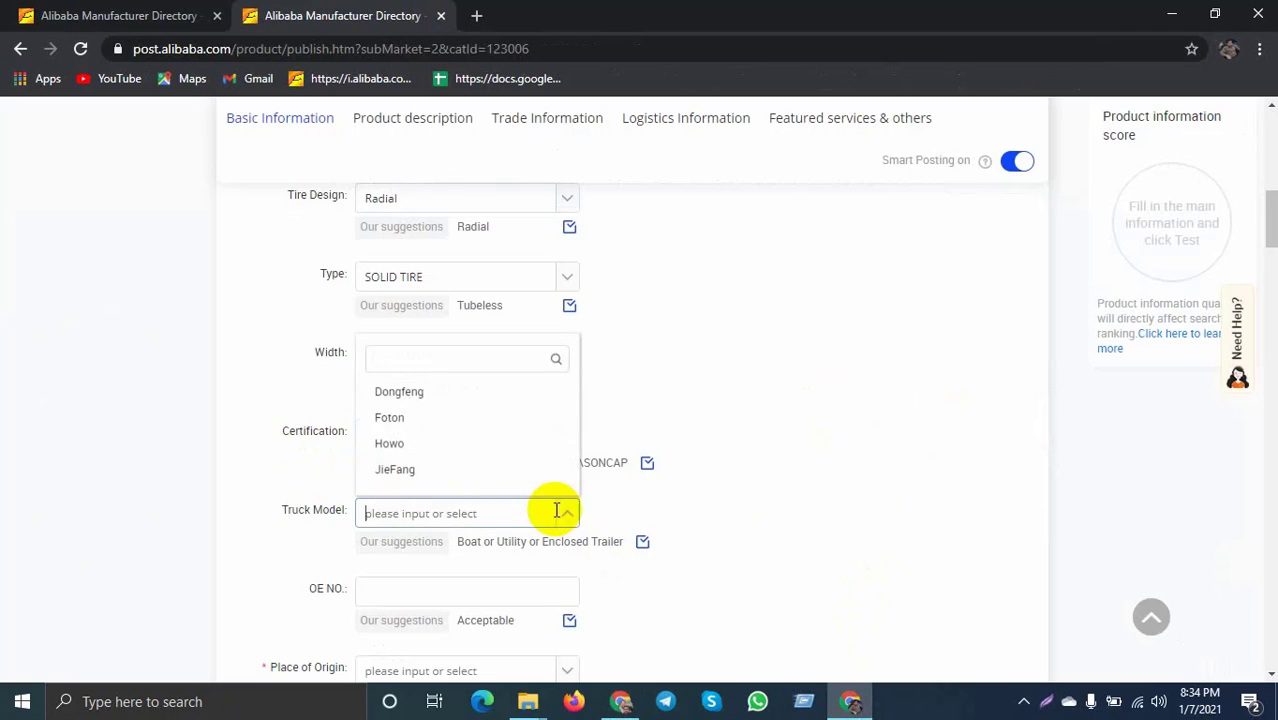
left_click(386, 396)
scroll(386, 397, "down", 3)
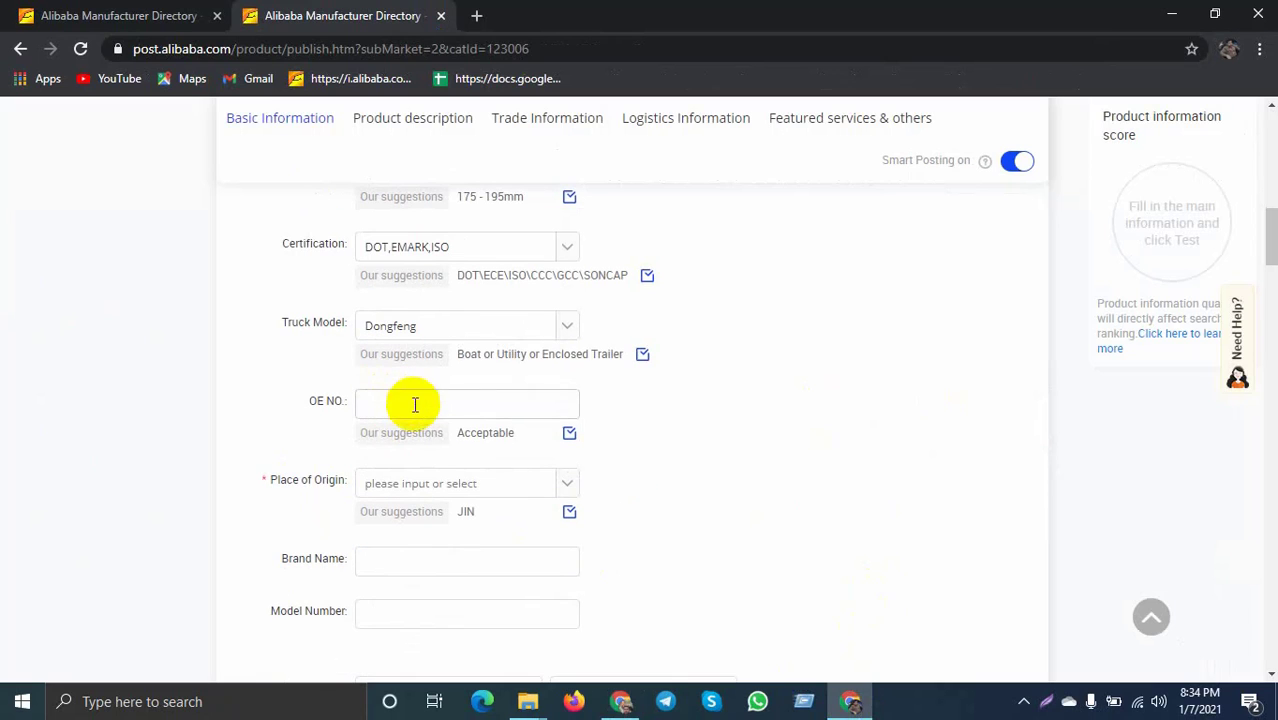
left_click(621, 701)
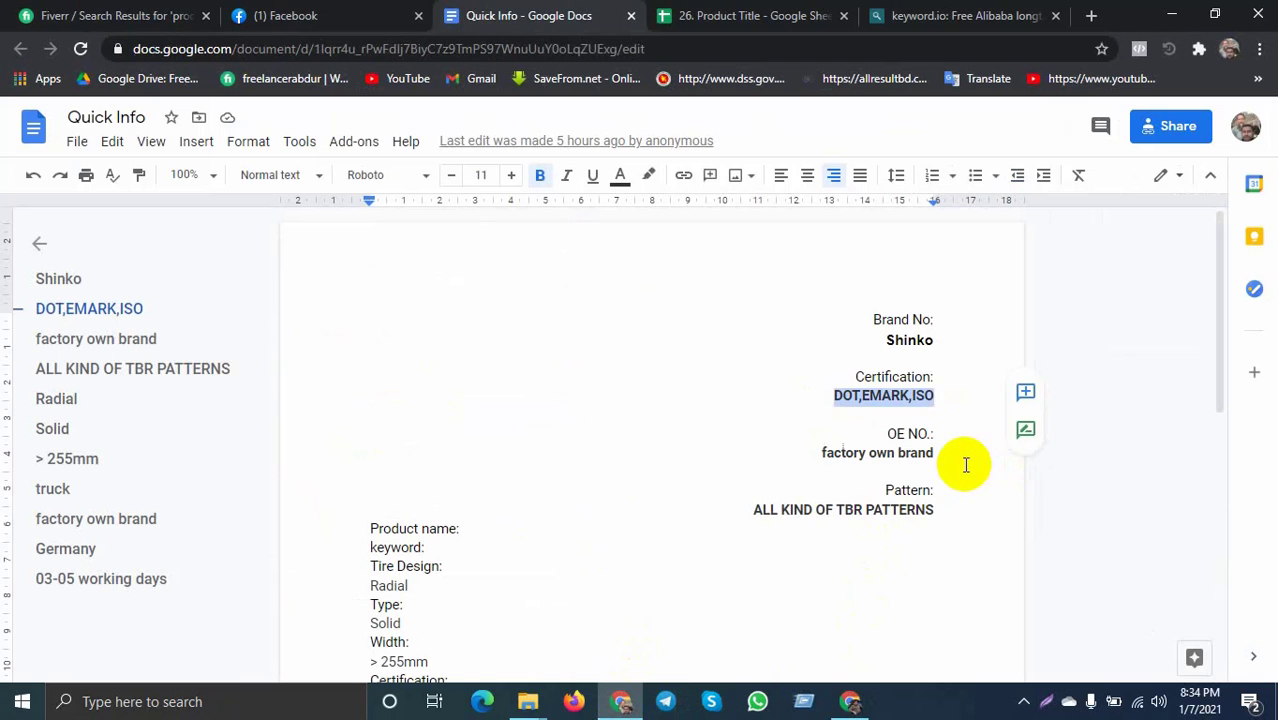
left_click_drag(936, 453, 795, 459)
key("ctrl+c")
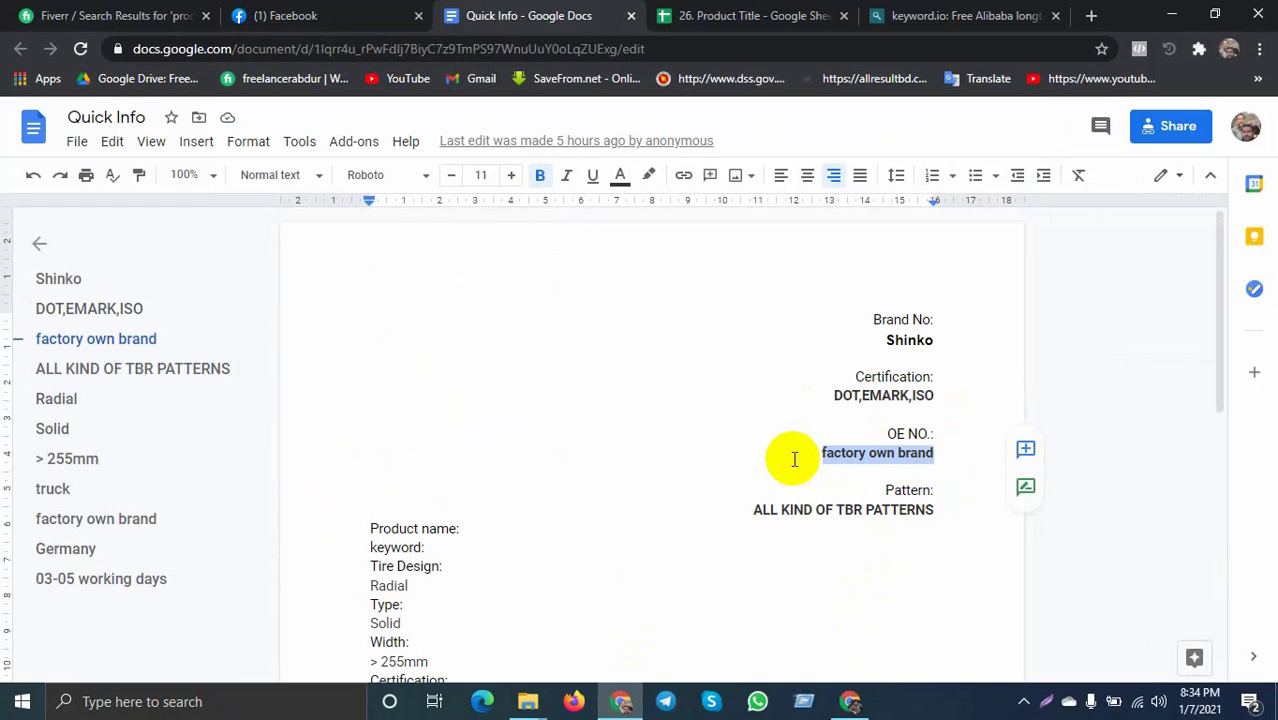
left_click(850, 701)
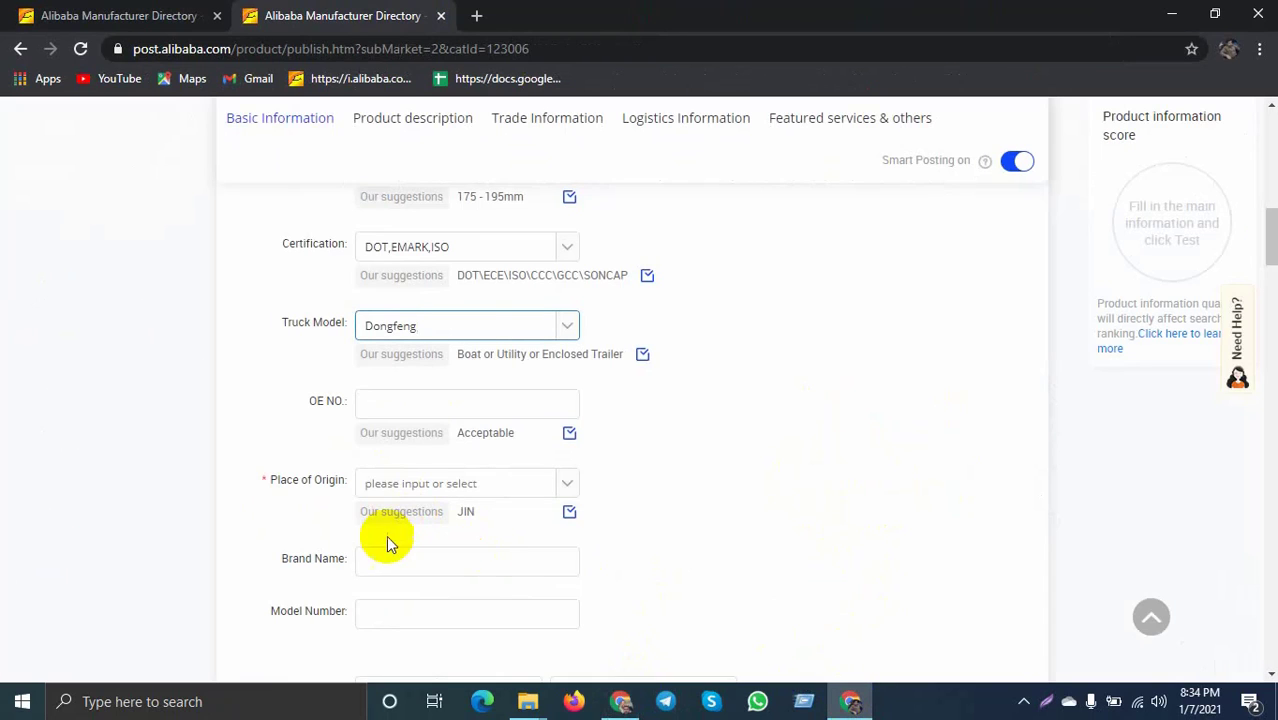
left_click(391, 400)
key("ctrl+v")
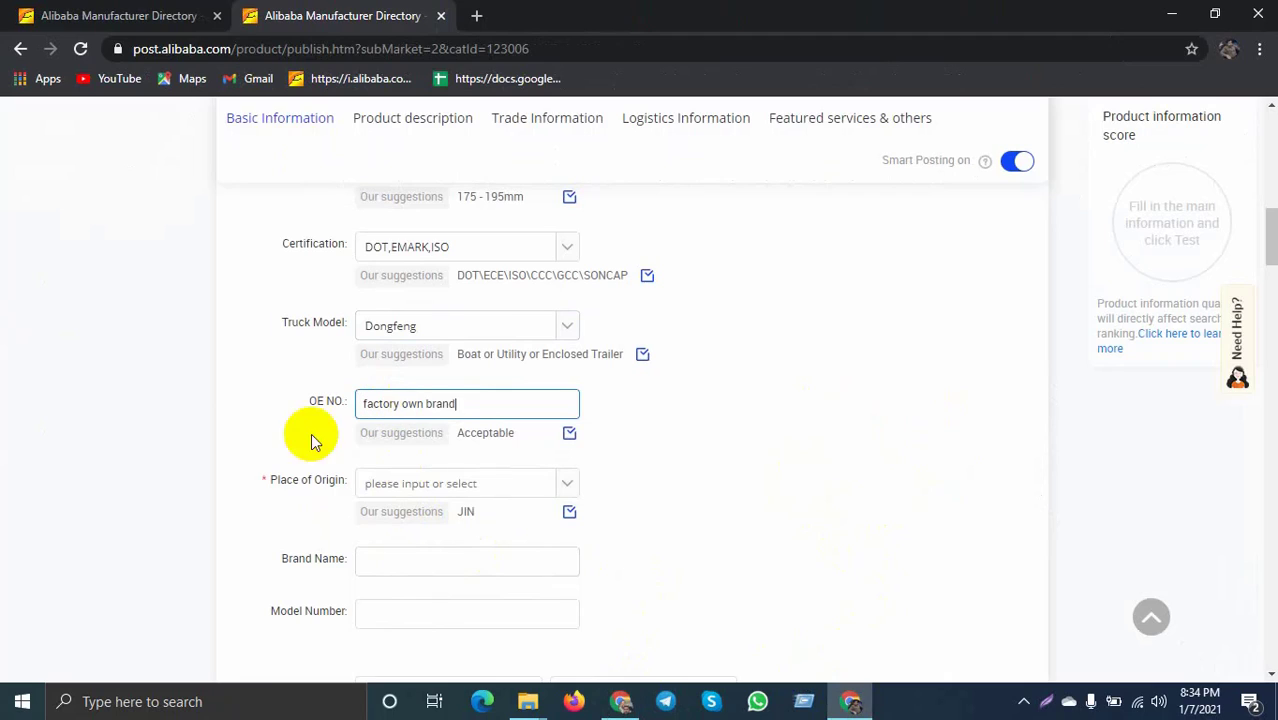
Enter Germany as the listing's Place of Origin
left_click(389, 484)
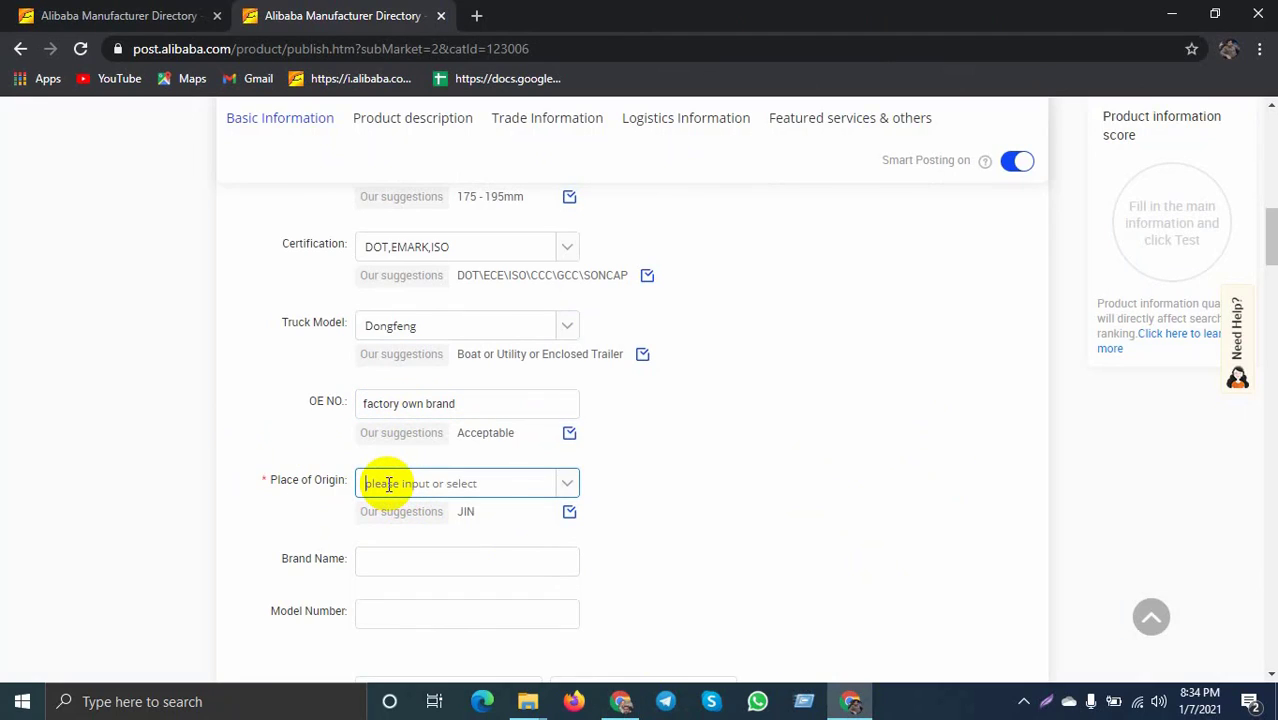
type("Ger")
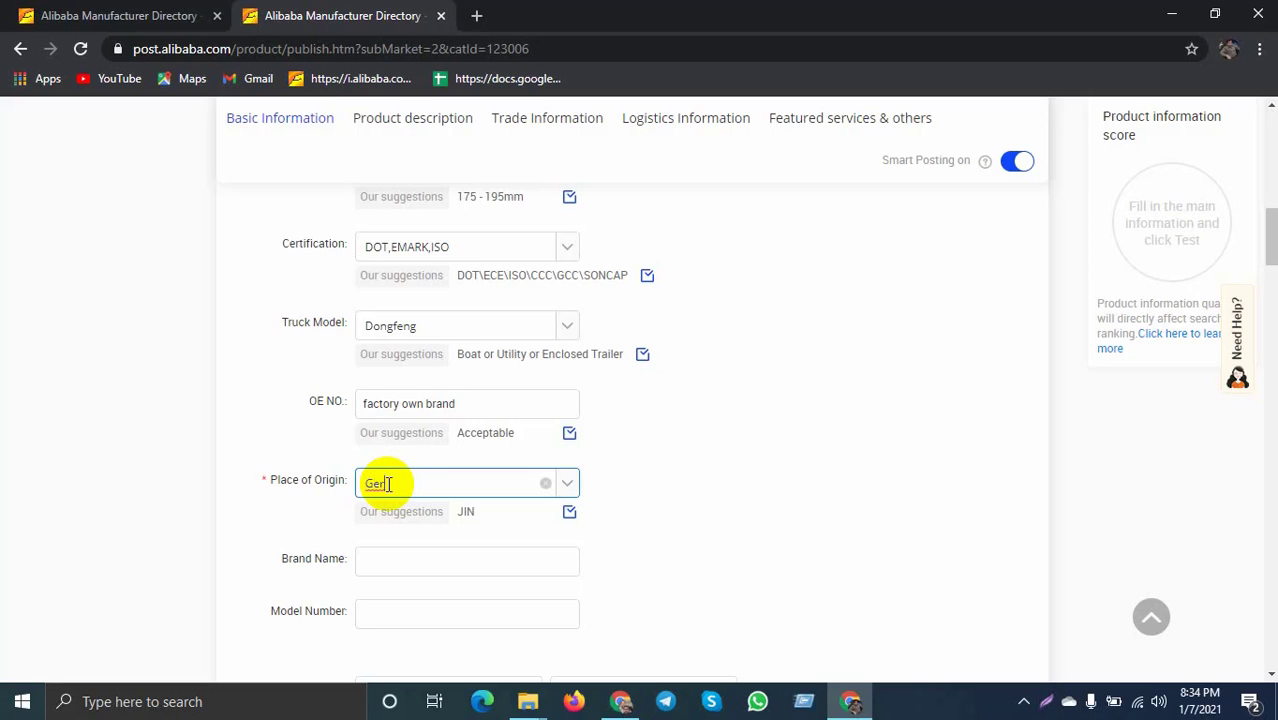
type("many")
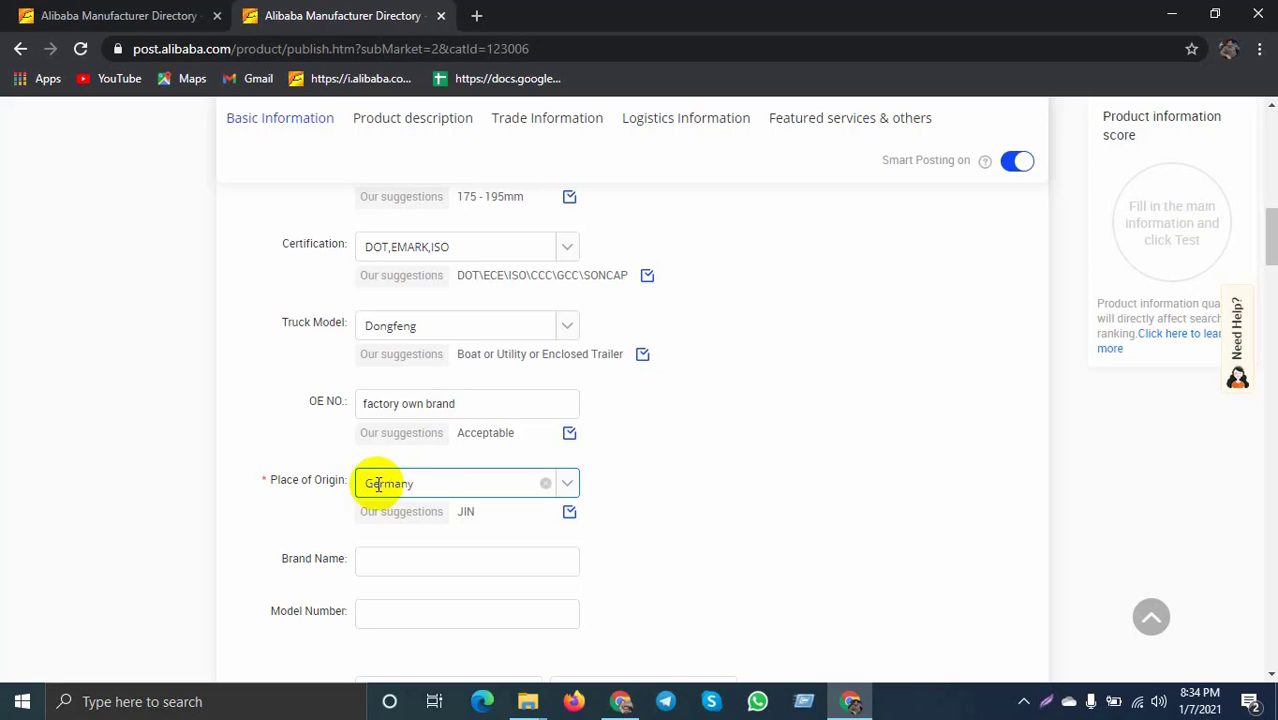
Fill the Brand Name and Model Number with "Shinko" copied from the listing's product name
scroll(340, 470, "down", 1)
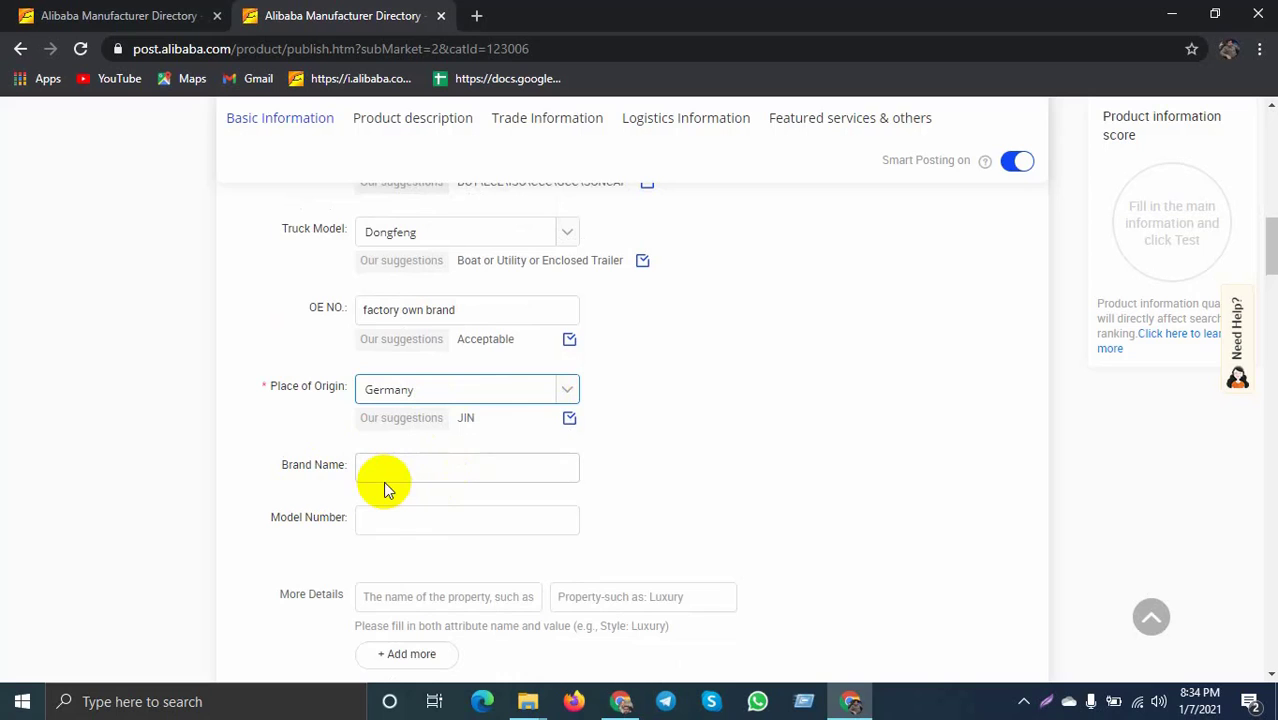
scroll(405, 538, "up", 2)
scroll(428, 536, "up", 15)
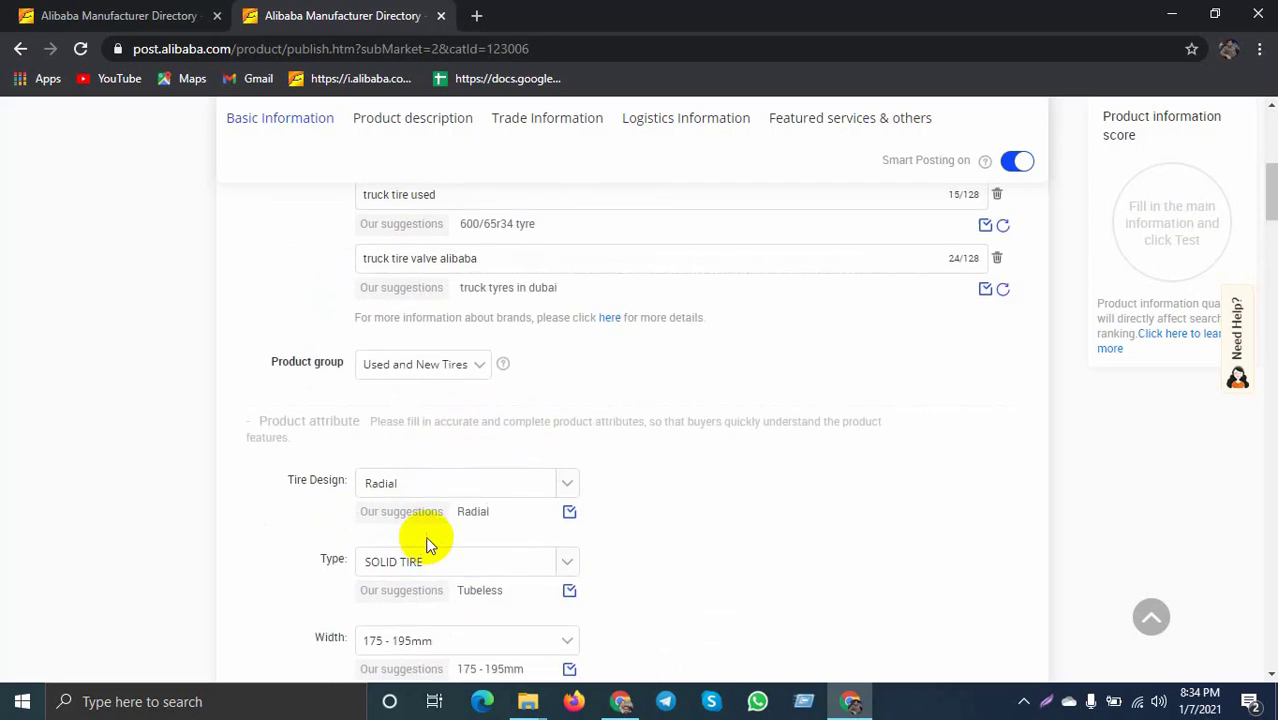
scroll(467, 487, "down", 2)
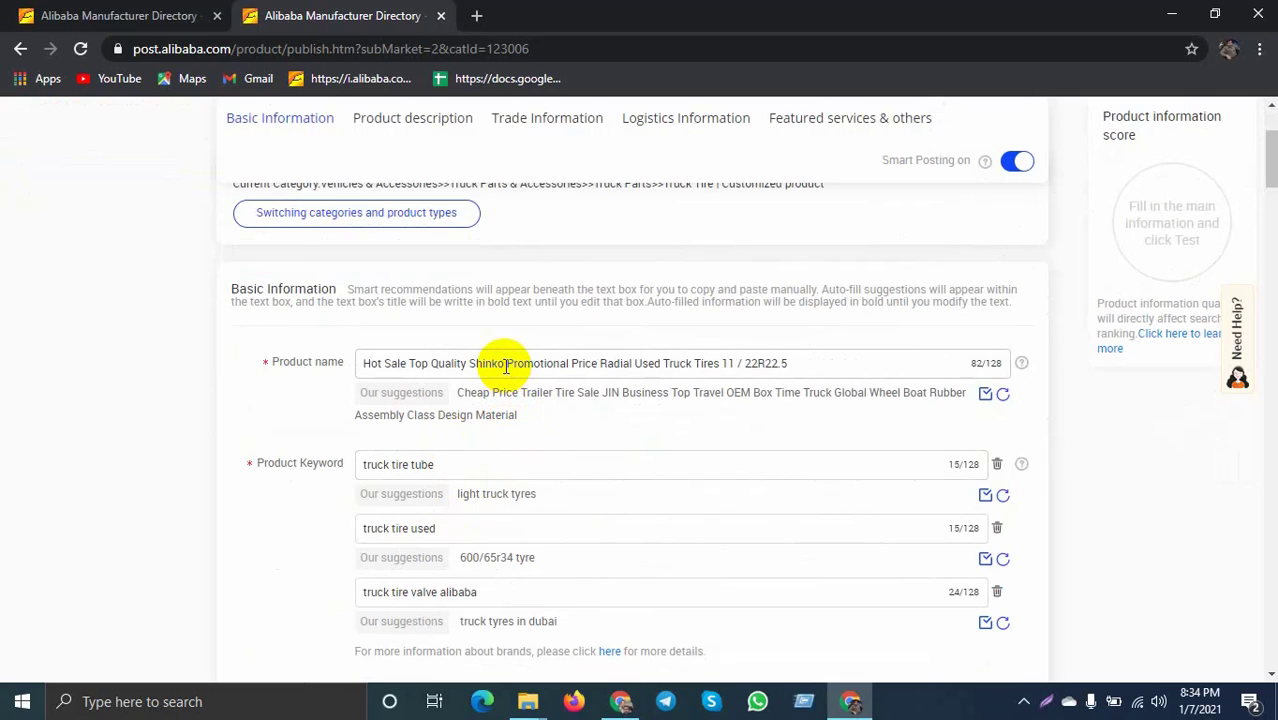
left_click_drag(505, 366, 472, 370)
key("ctrl+c")
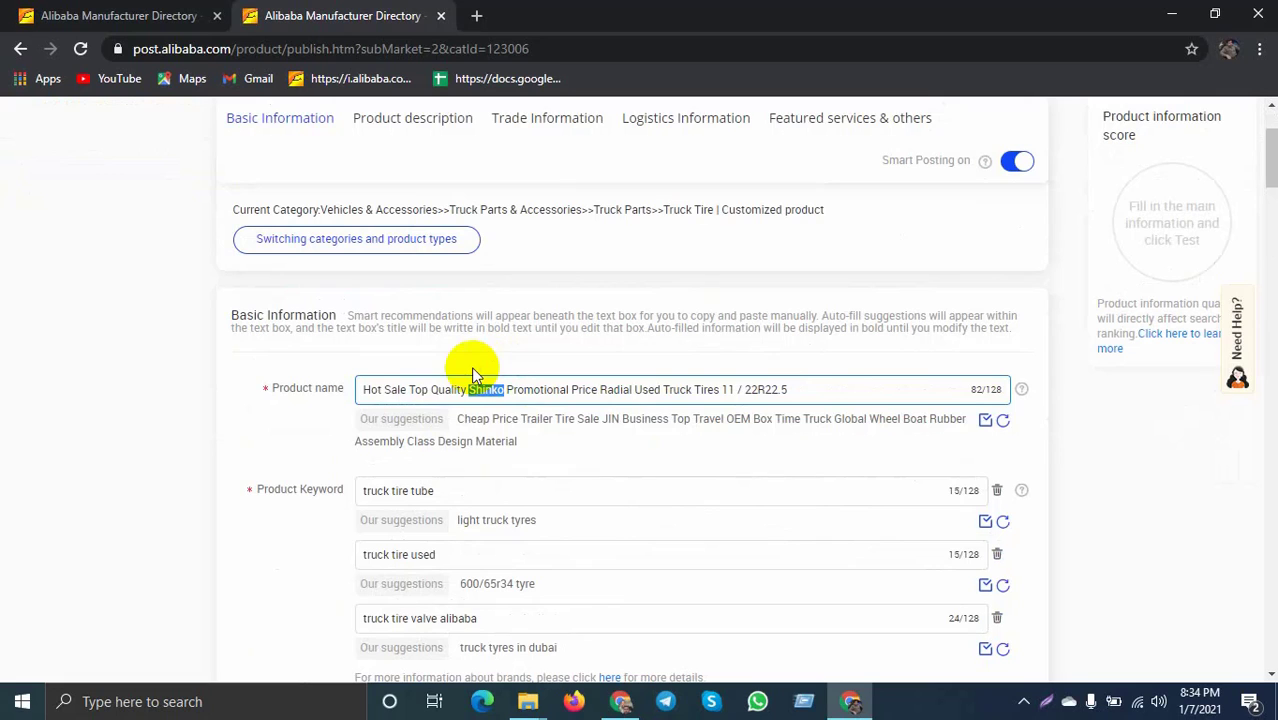
scroll(472, 372, "down", 10)
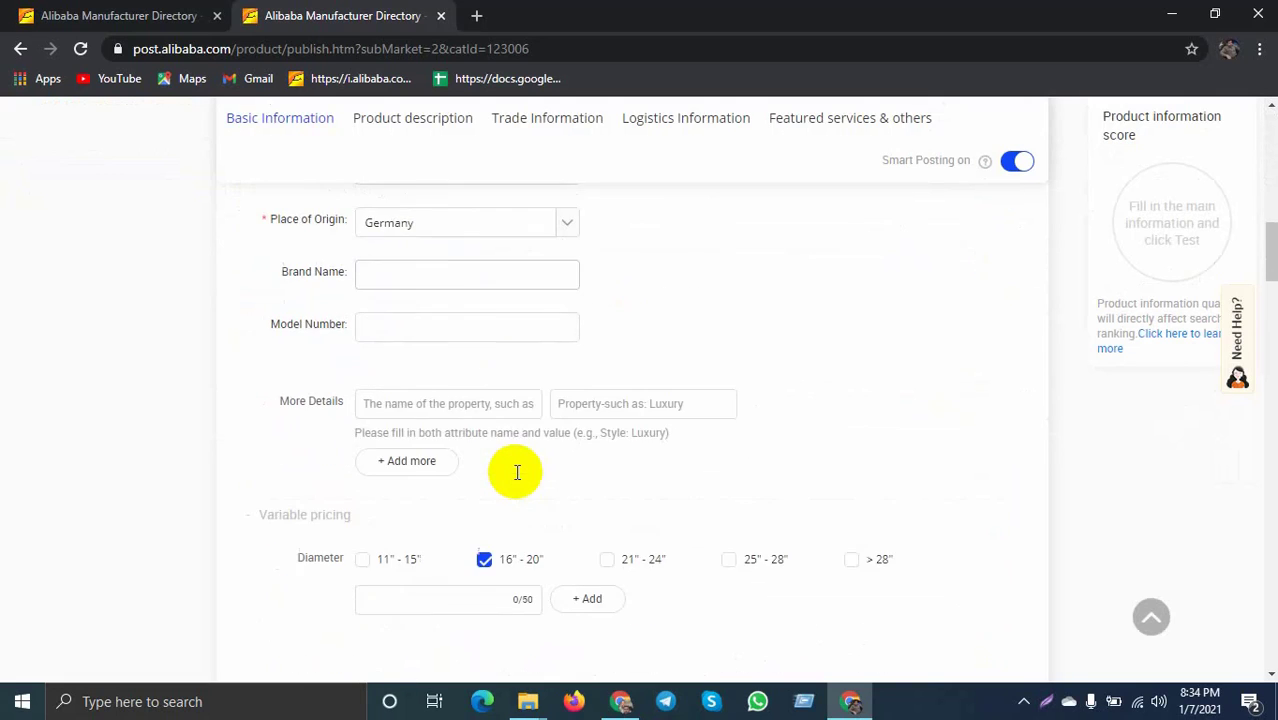
left_click(379, 365)
key("ctrl+v")
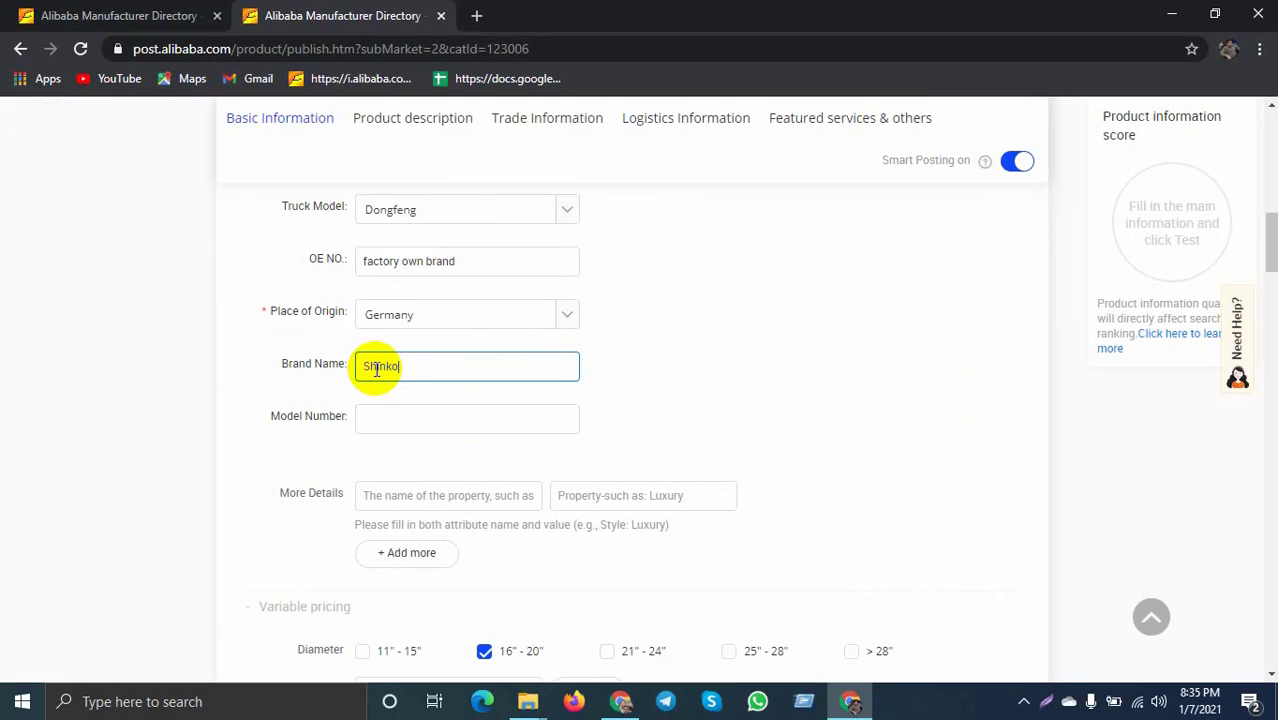
left_click(375, 417)
key("ctrl+v")
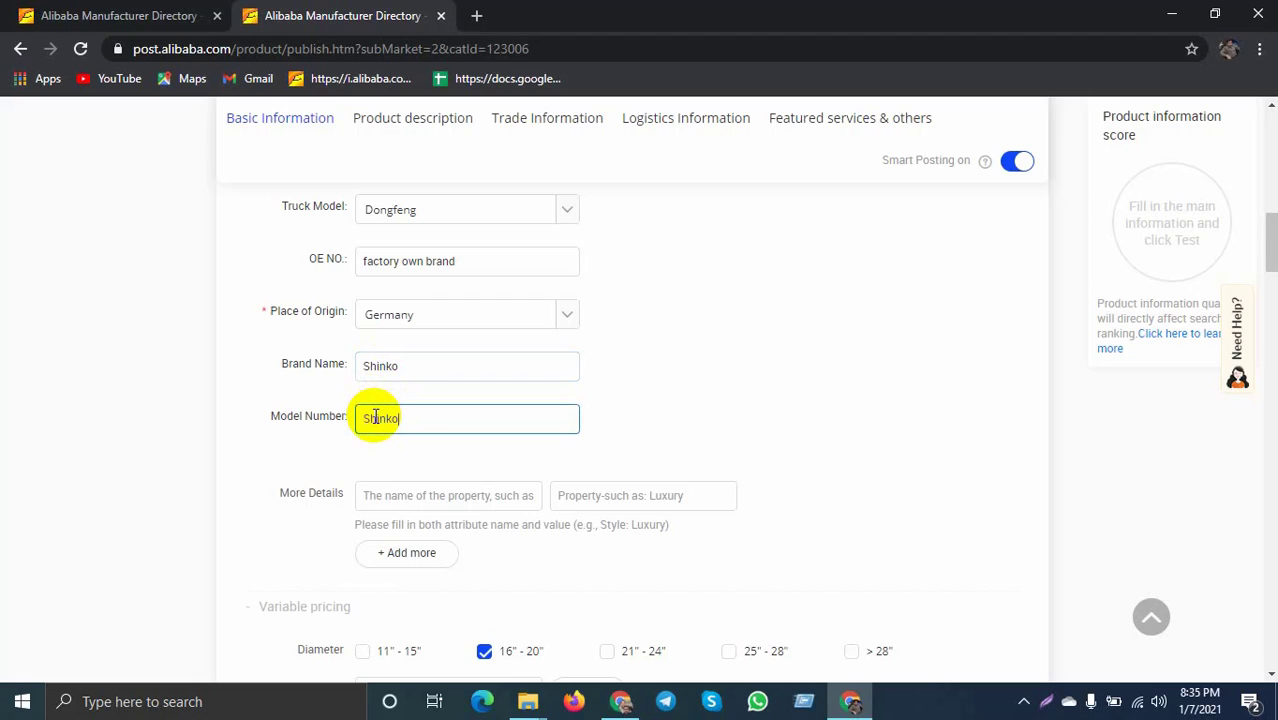
Add three more custom property rows under More Details
scroll(375, 418, "down", 1)
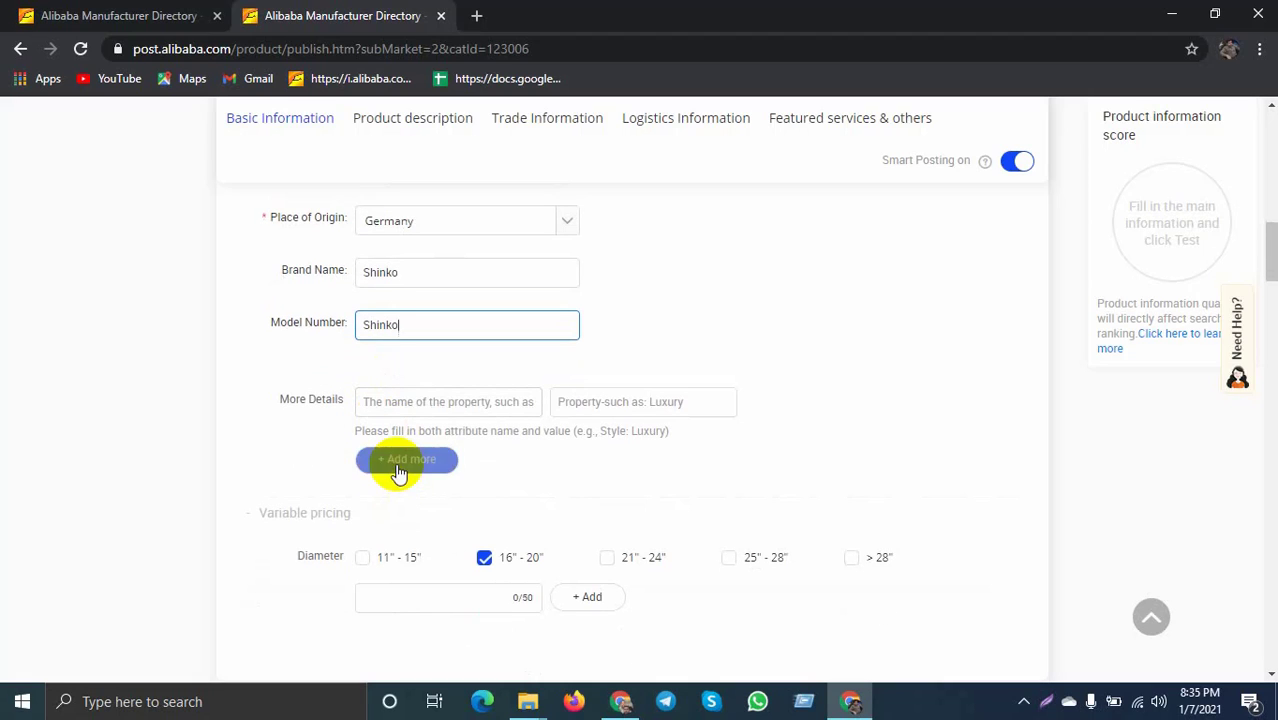
left_click(402, 460)
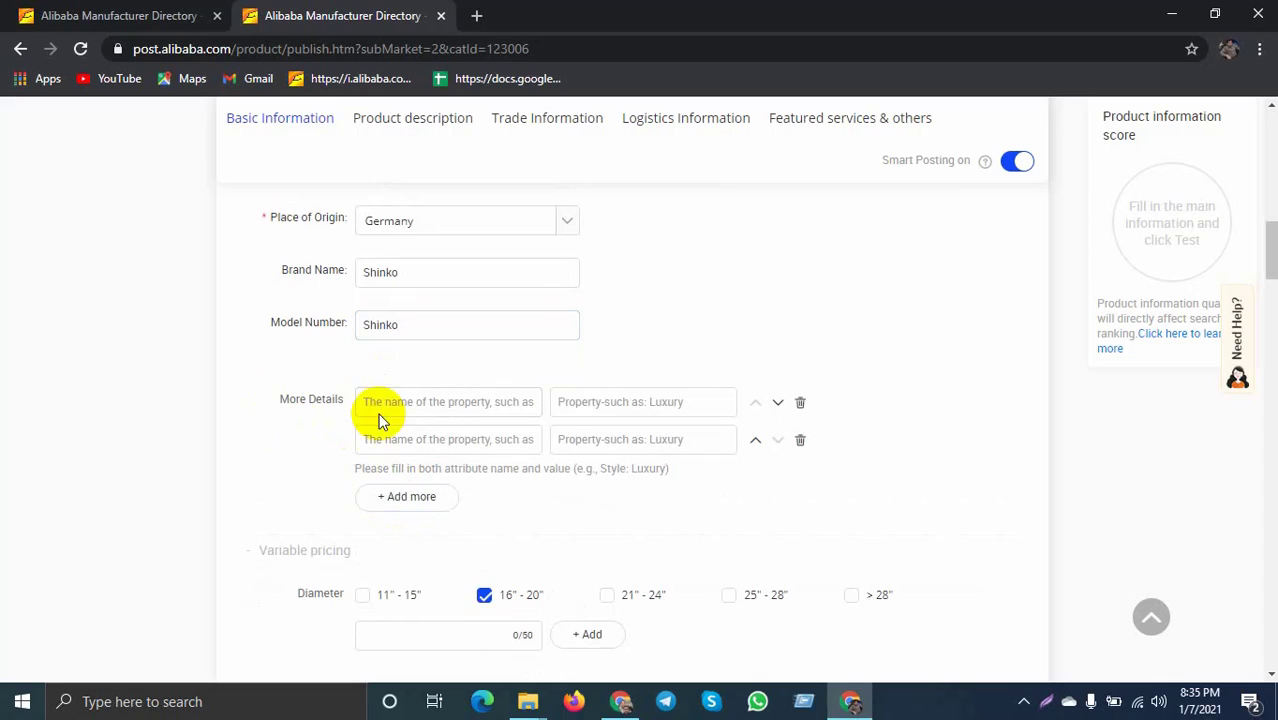
left_click(397, 505)
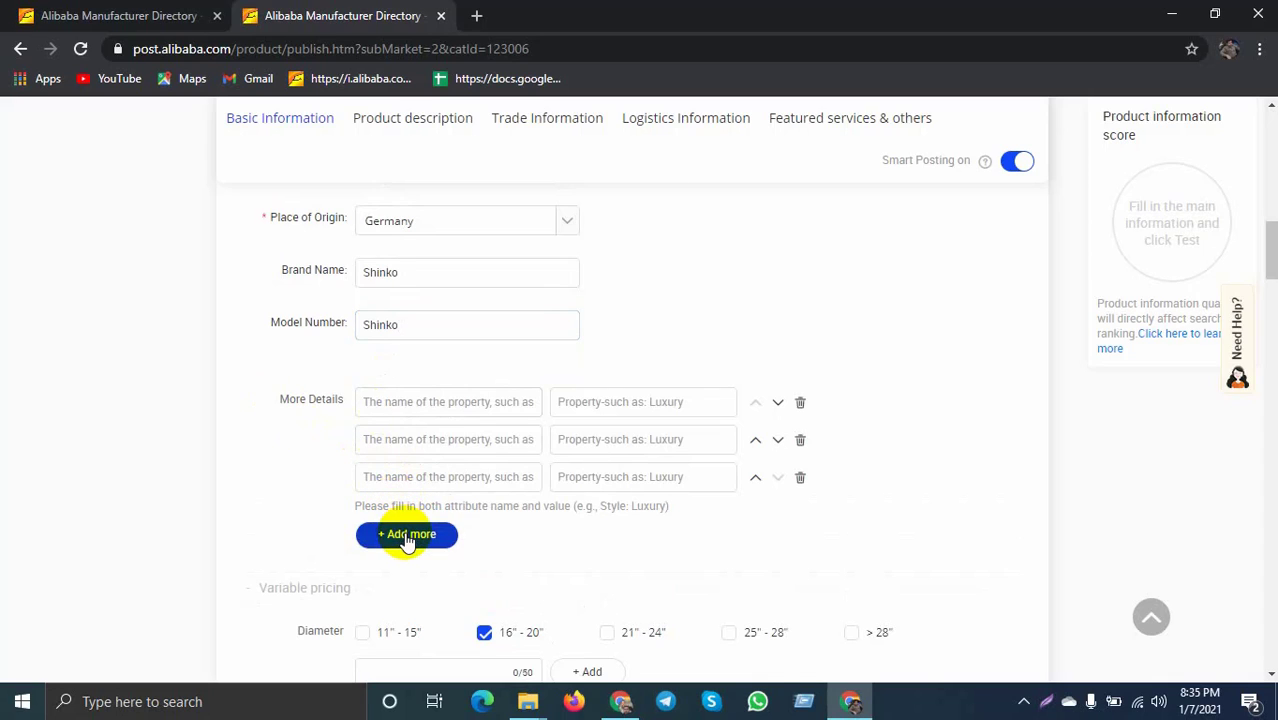
left_click(405, 538)
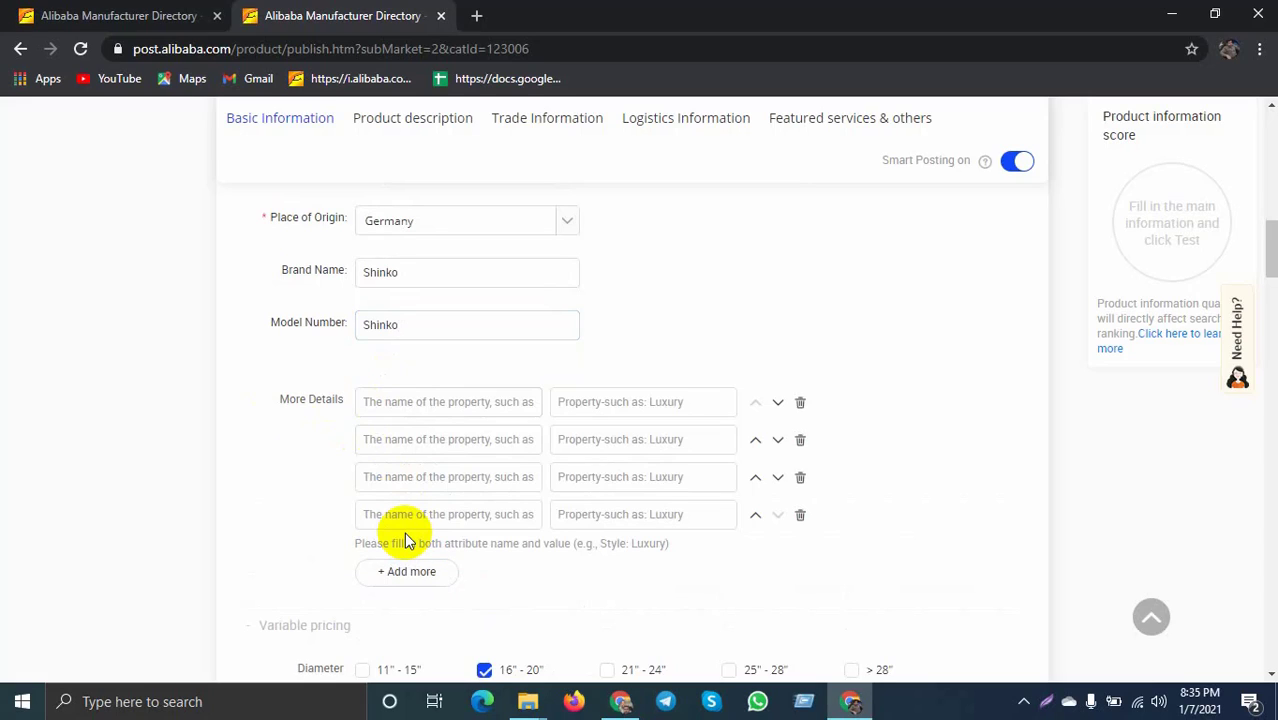
Name the four More Details properties Product Name, Keyword, Pattern and Size, chosen from the suggested names
left_click(463, 402)
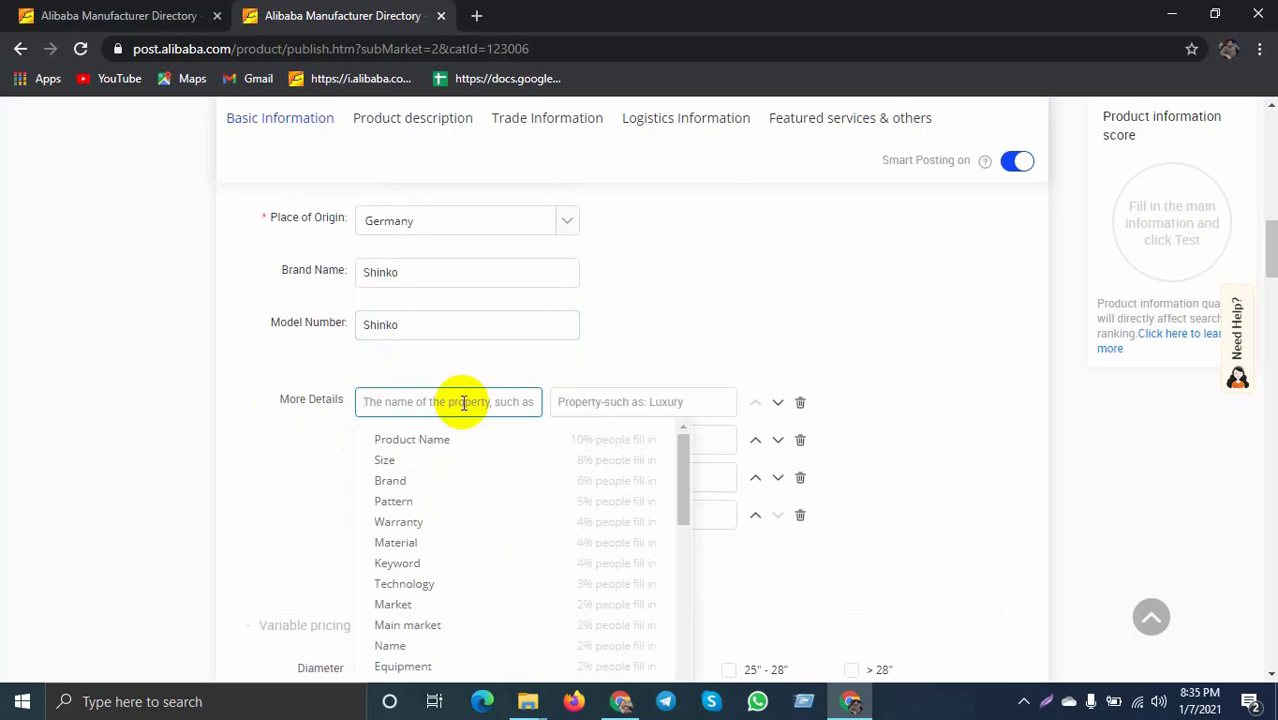
left_click(287, 477)
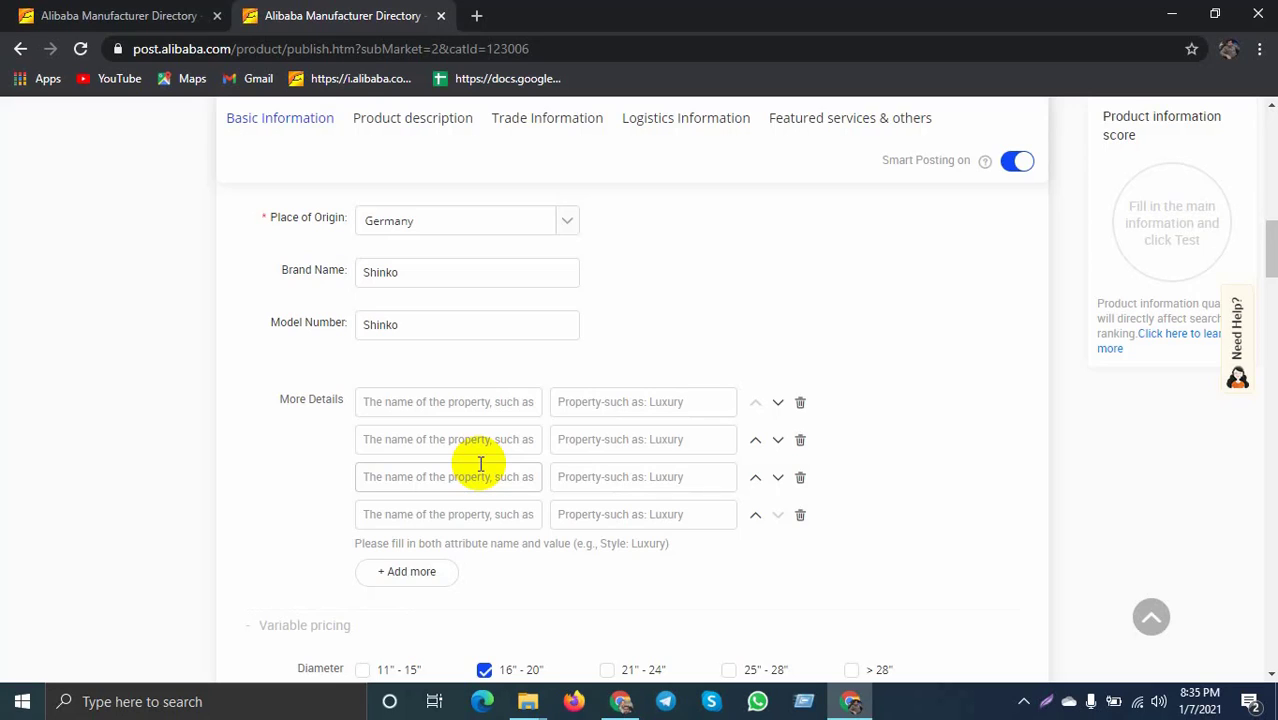
left_click(420, 402)
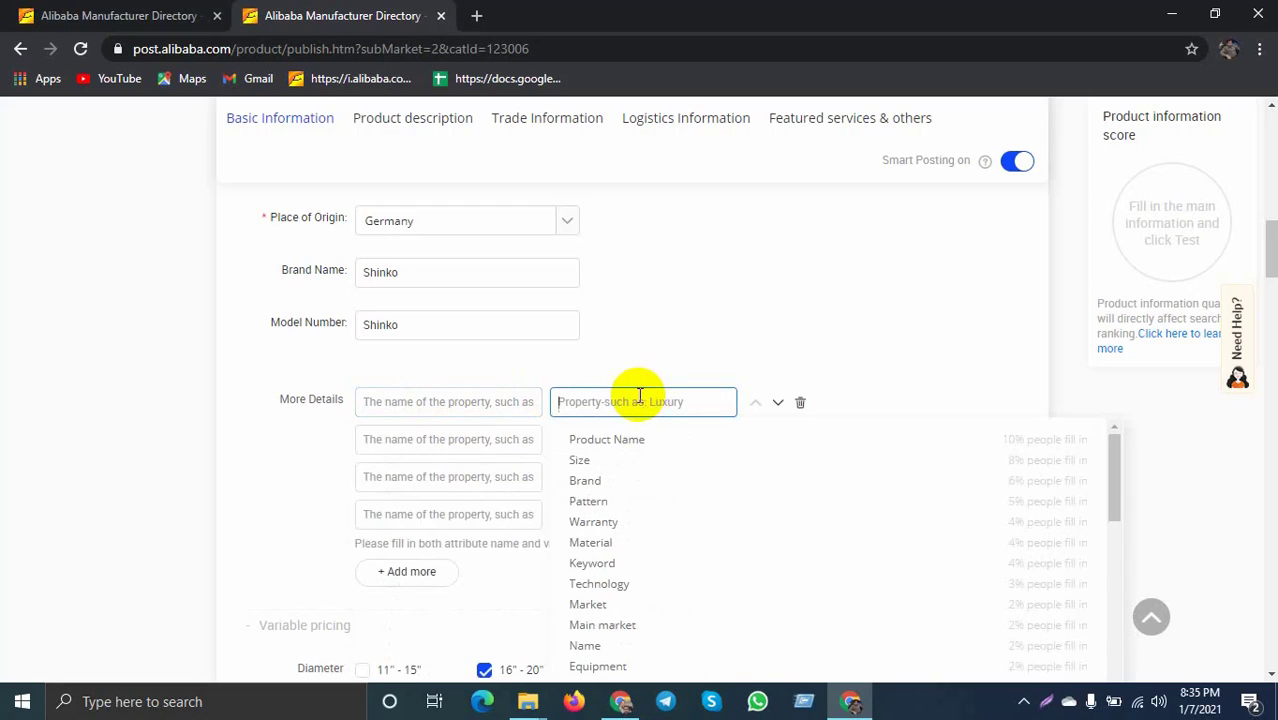
left_click(458, 438)
left_click(400, 441)
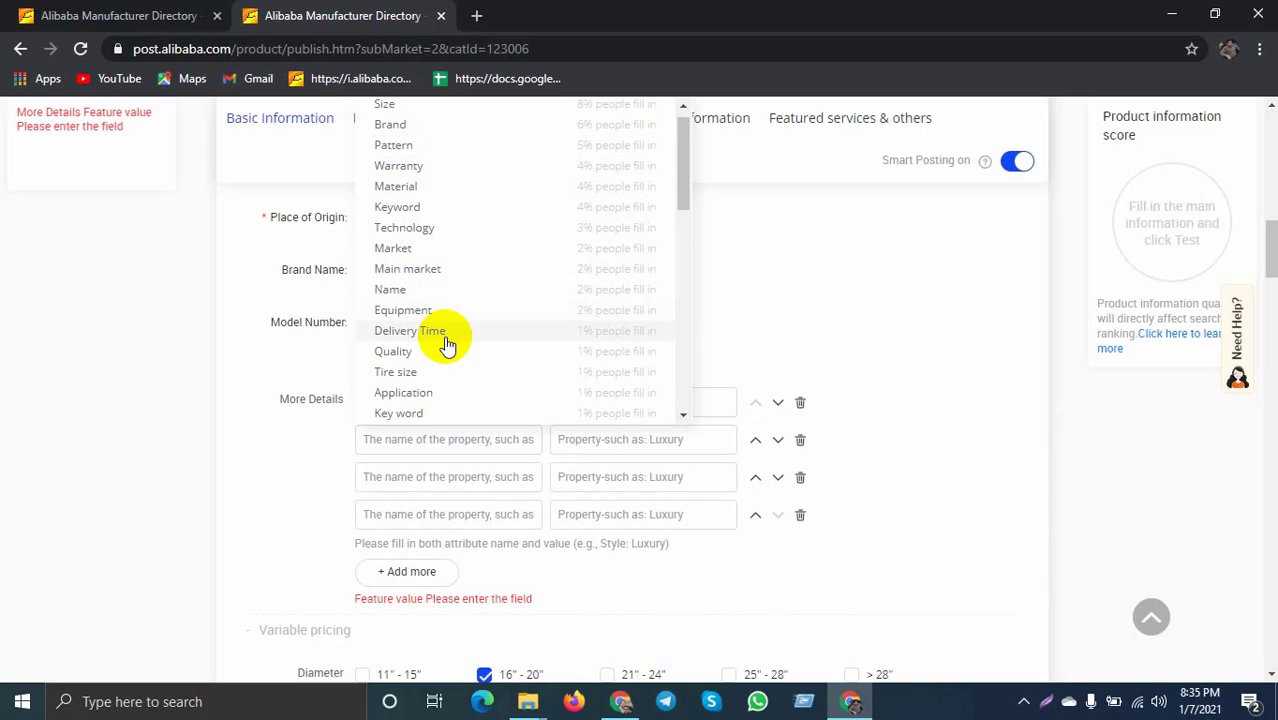
left_click(425, 220)
left_click(422, 470)
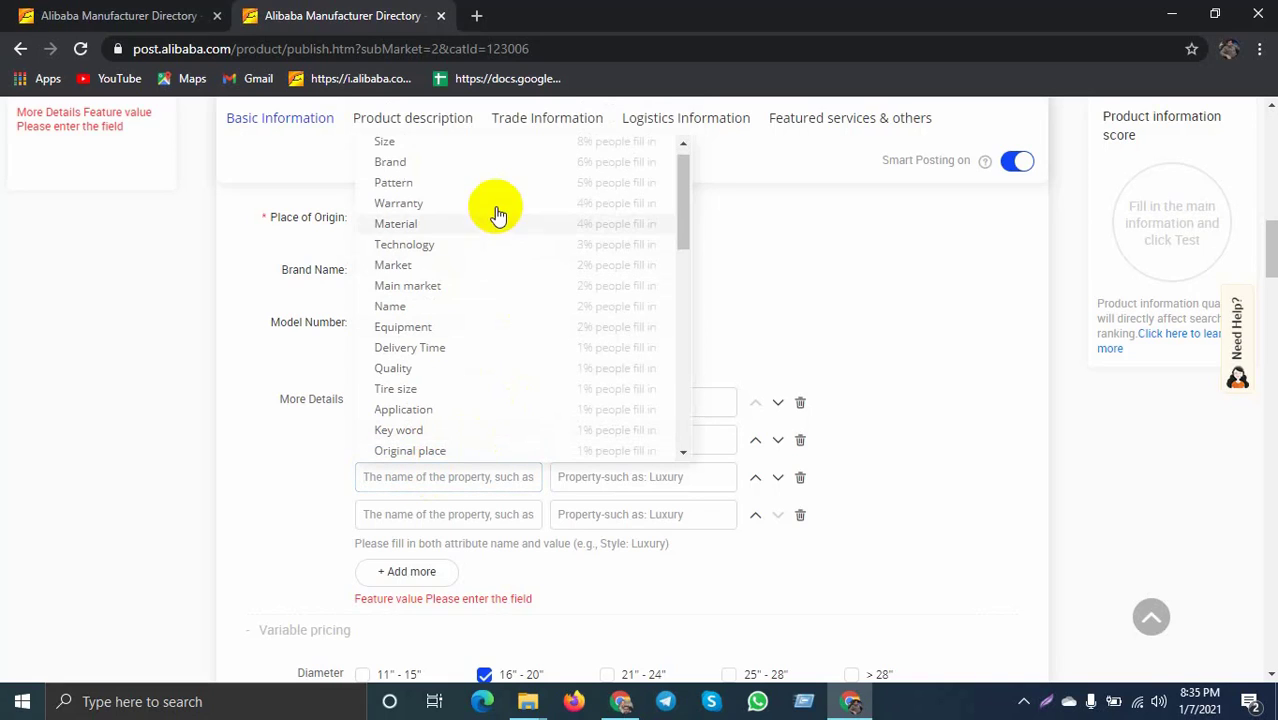
left_click(424, 183)
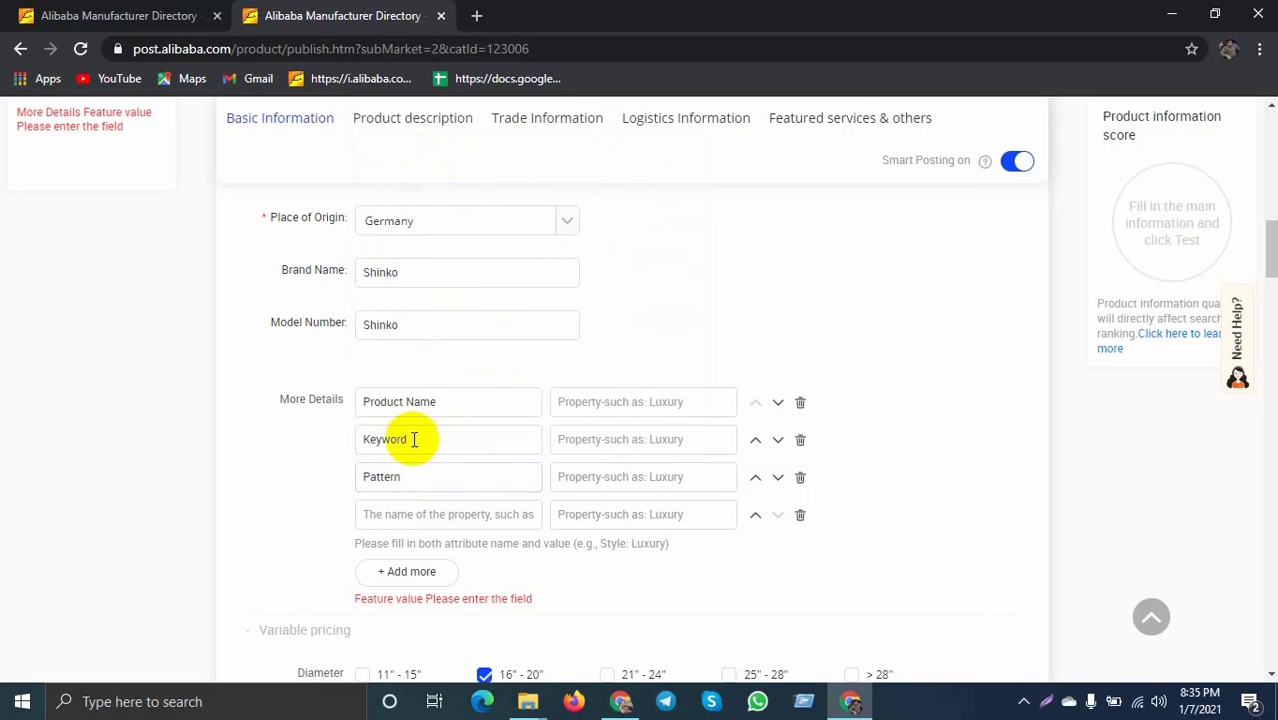
left_click(393, 511)
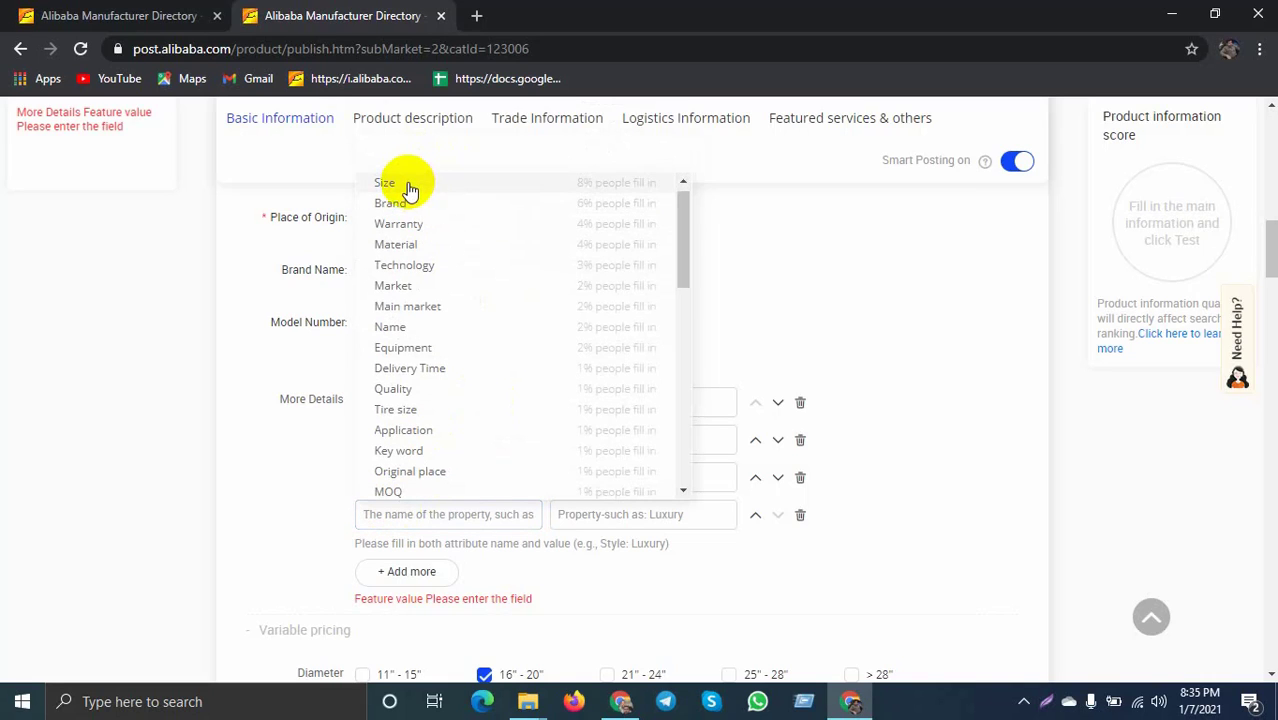
left_click(404, 184)
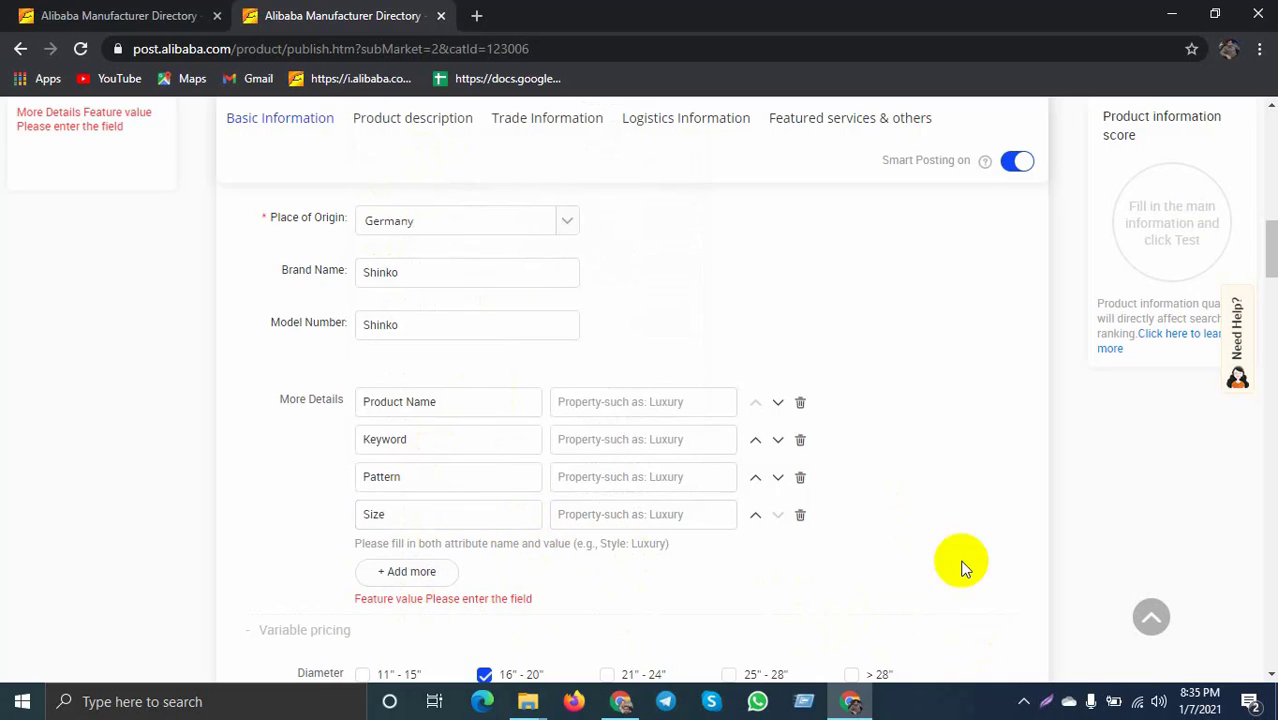
left_click(1023, 701)
left_click(1033, 668)
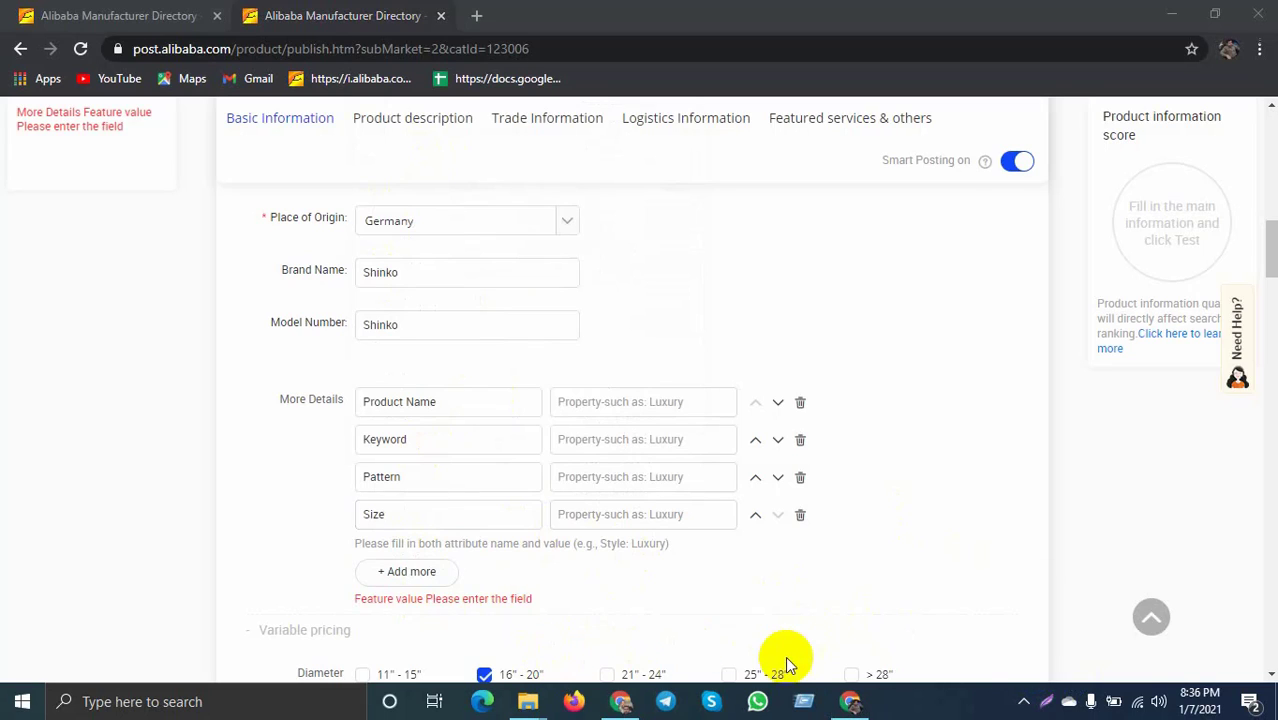
left_click(1023, 701)
left_click(1030, 668)
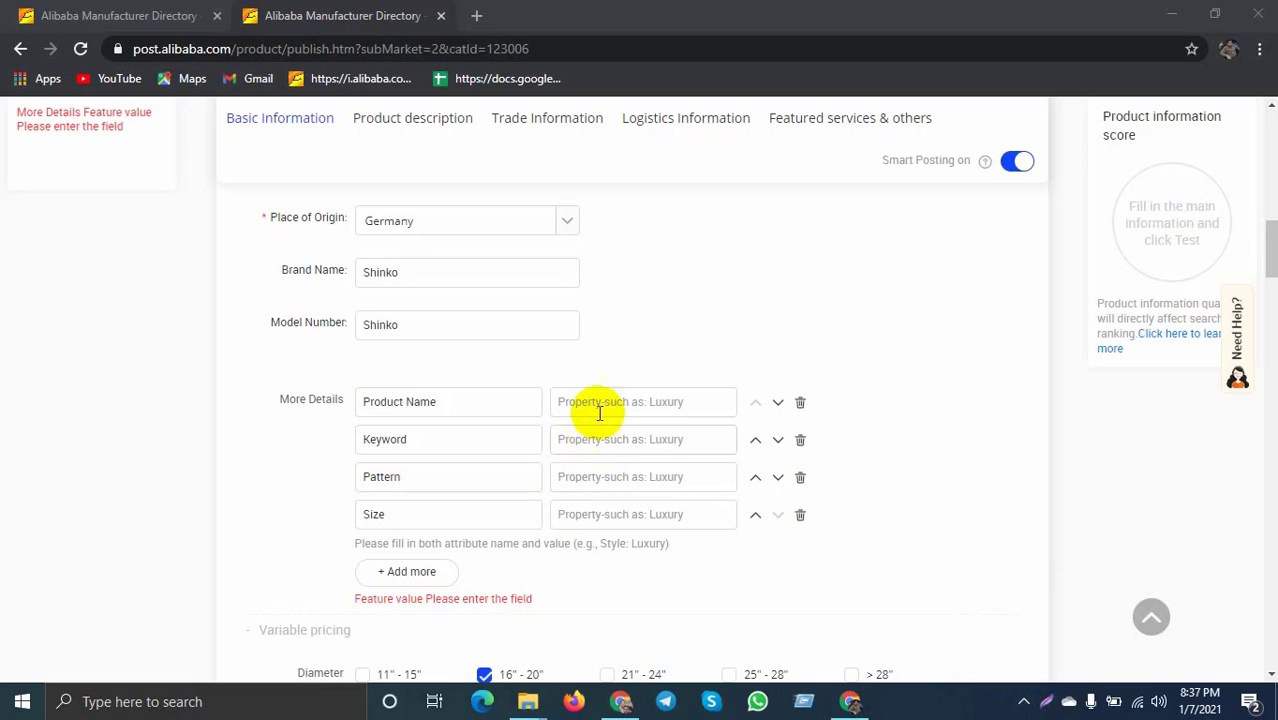
Fill the Product Name and Keyword property values with "Shinko Promotional Price Radial Used Truck Tires 11 / 22R22.5" copied from the listing's product name
left_click(599, 400)
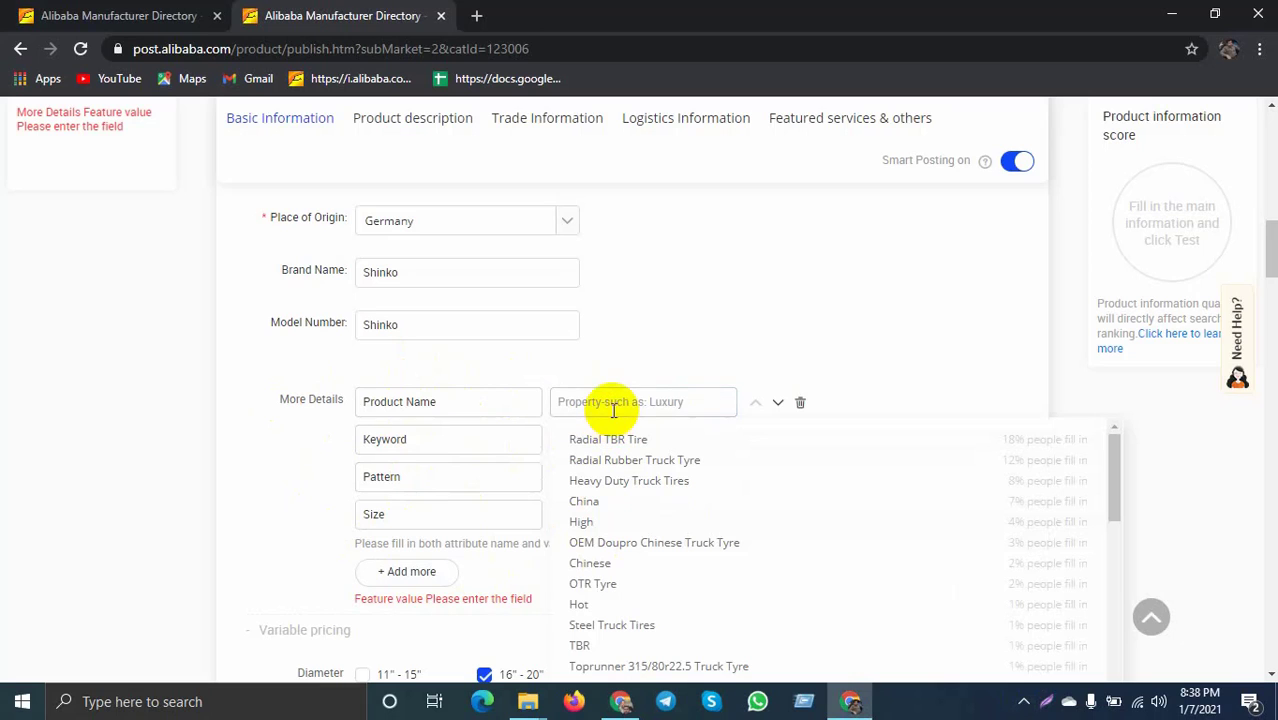
scroll(631, 403, "up", 8)
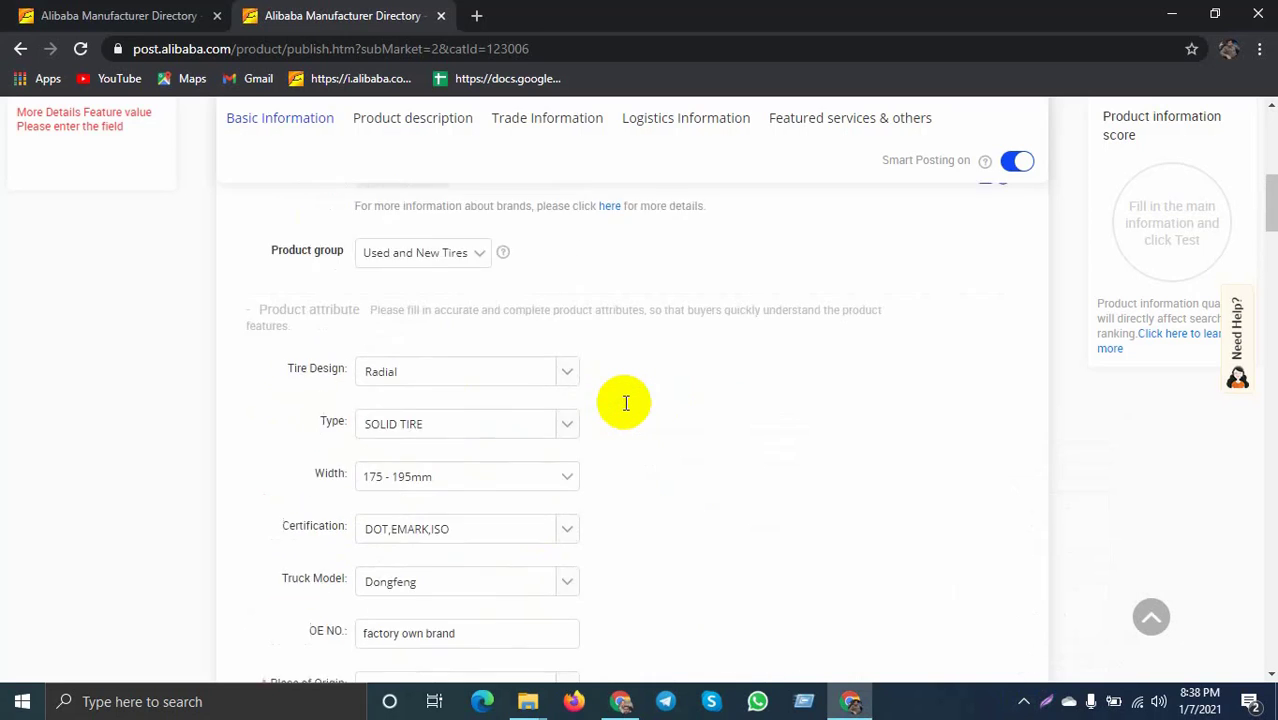
scroll(626, 403, "up", 2)
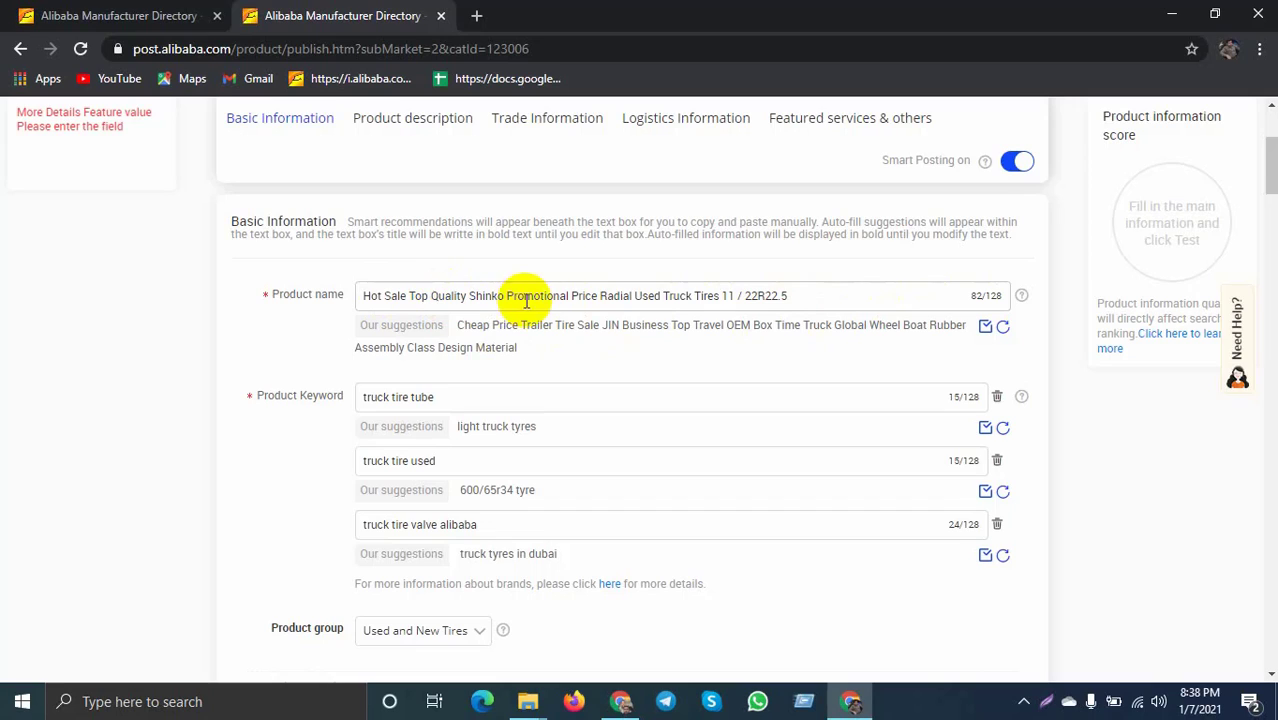
left_click_drag(805, 294, 474, 296)
key("ctrl+c")
scroll(554, 395, "down", 10)
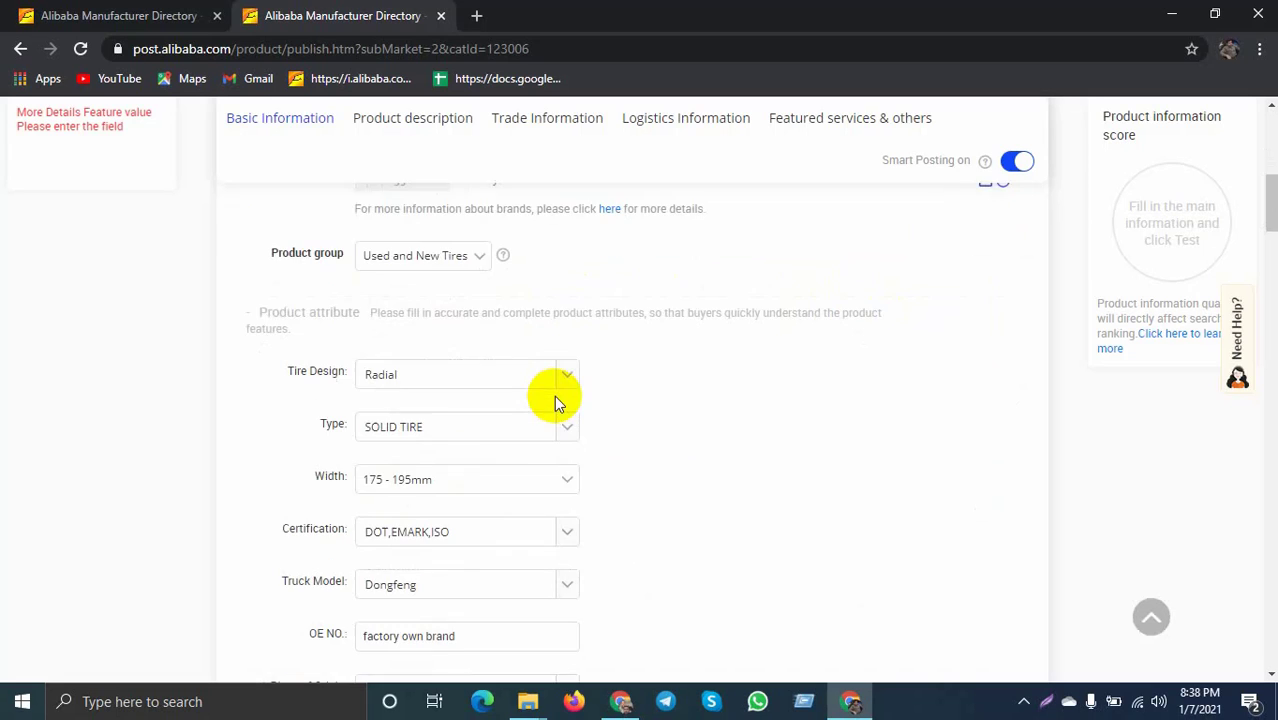
scroll(587, 385, "up", 1)
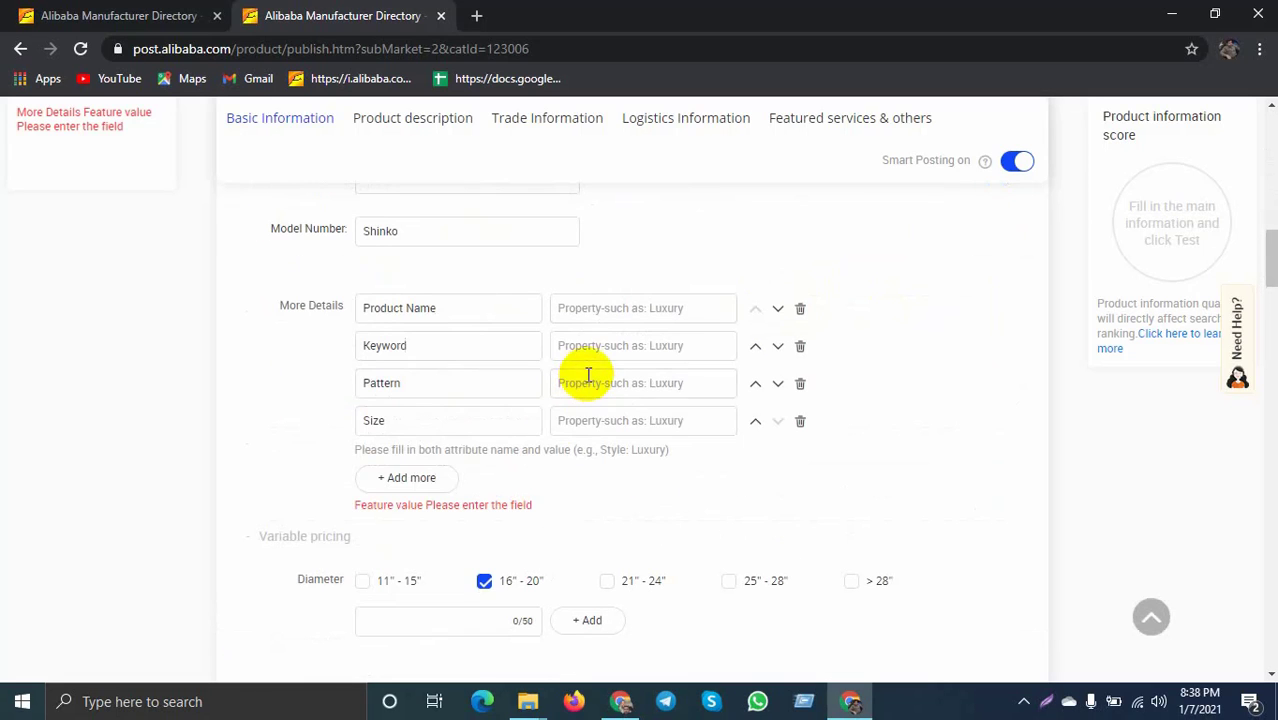
left_click(582, 308)
key("ctrl+v")
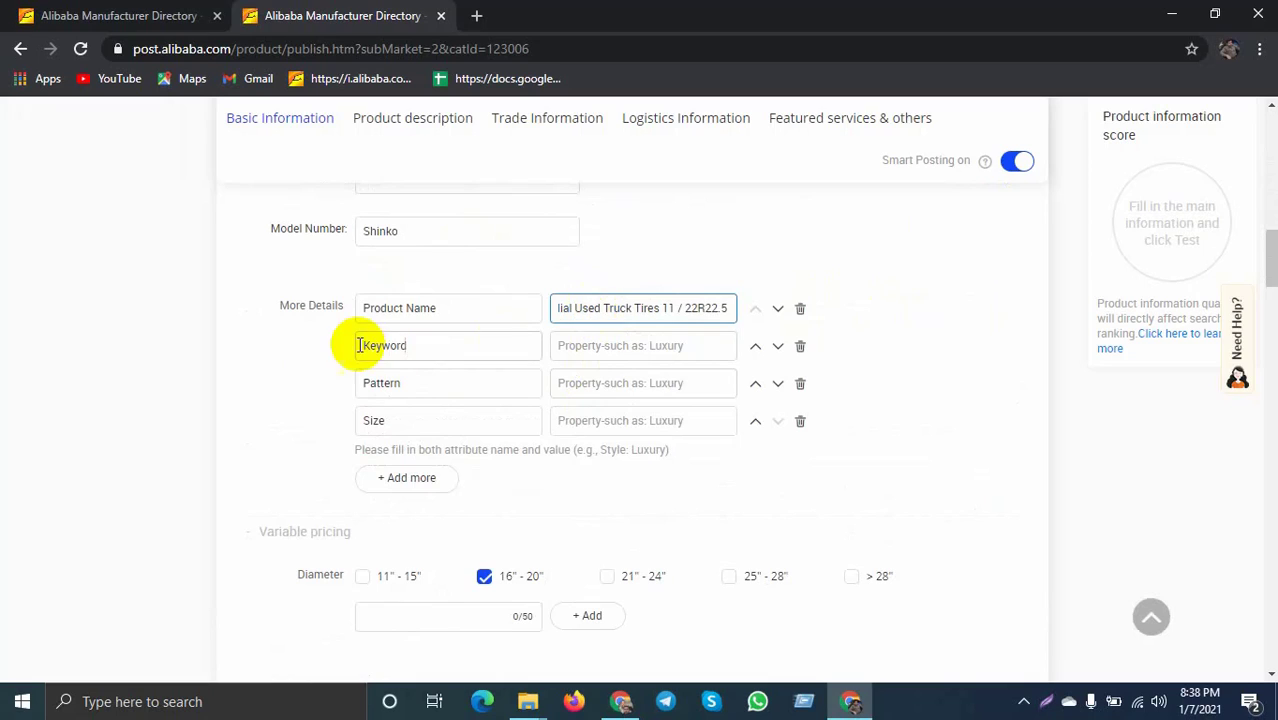
left_click(293, 360)
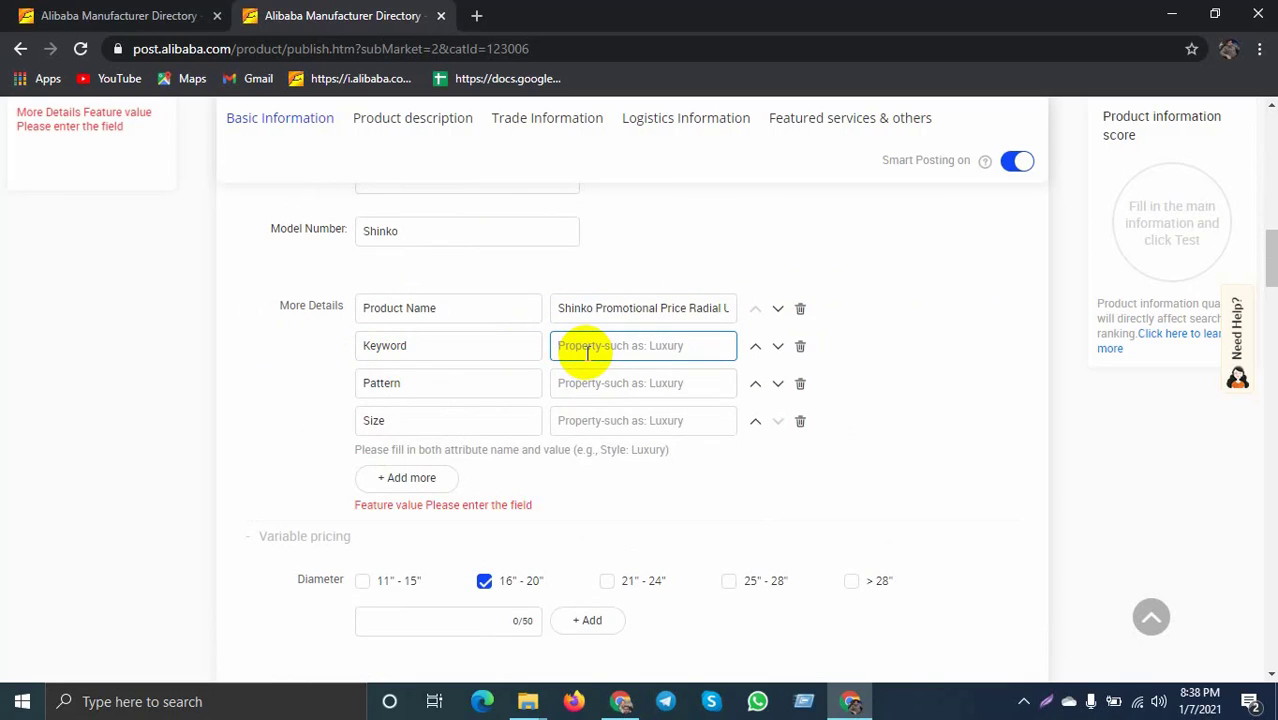
key("ctrl+v")
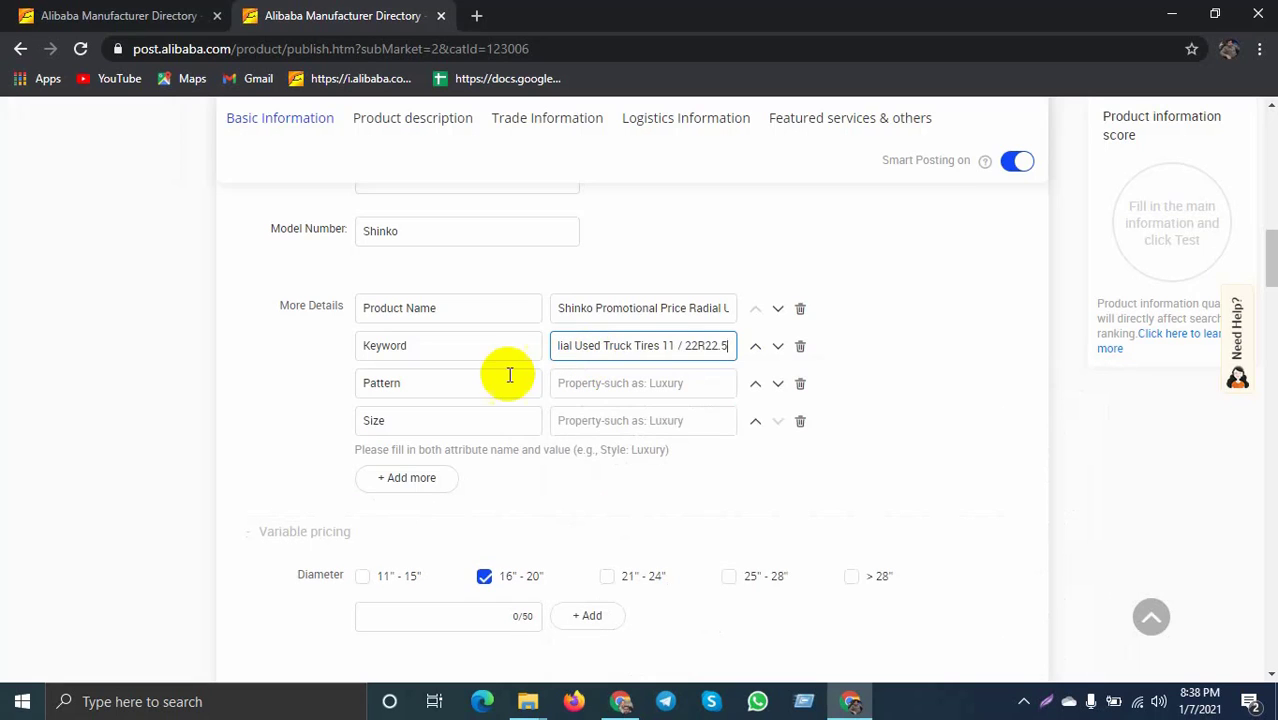
Fill the Pattern property value with "ALL KIND OF TBR PATTERNS" copied from the Quick Info document in Google Docs
left_click(621, 703)
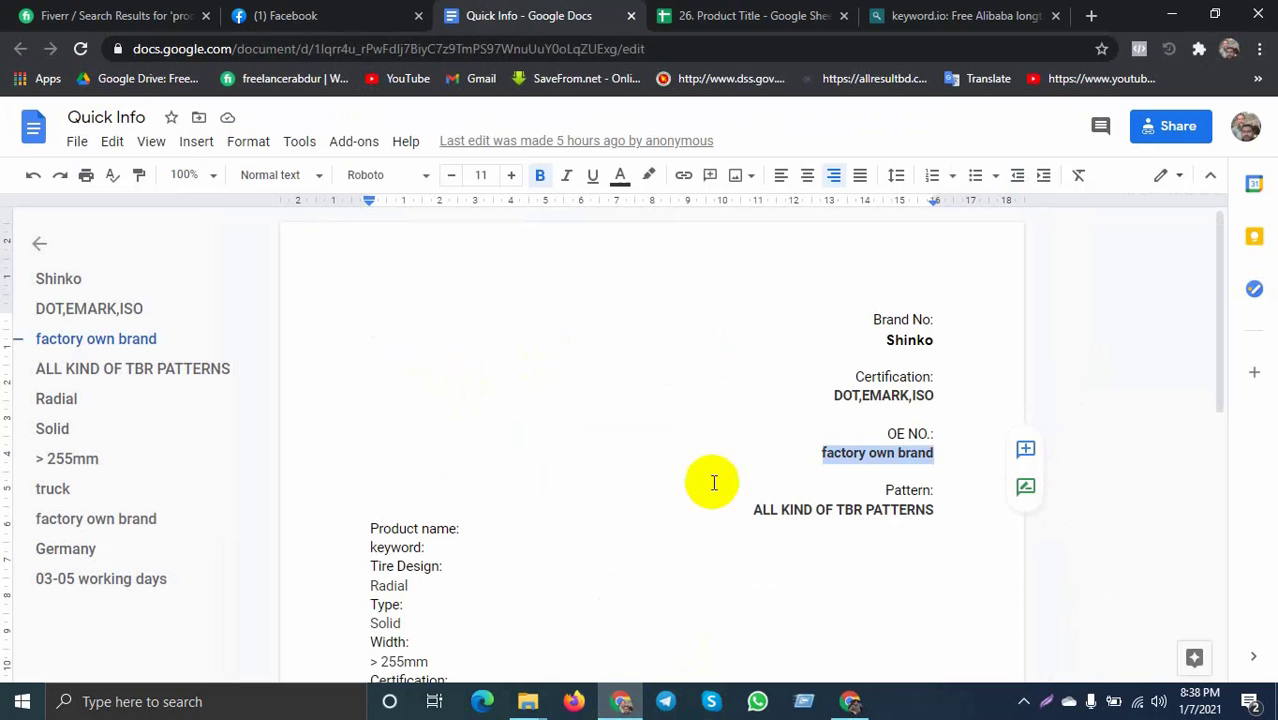
scroll(639, 485, "down", 6)
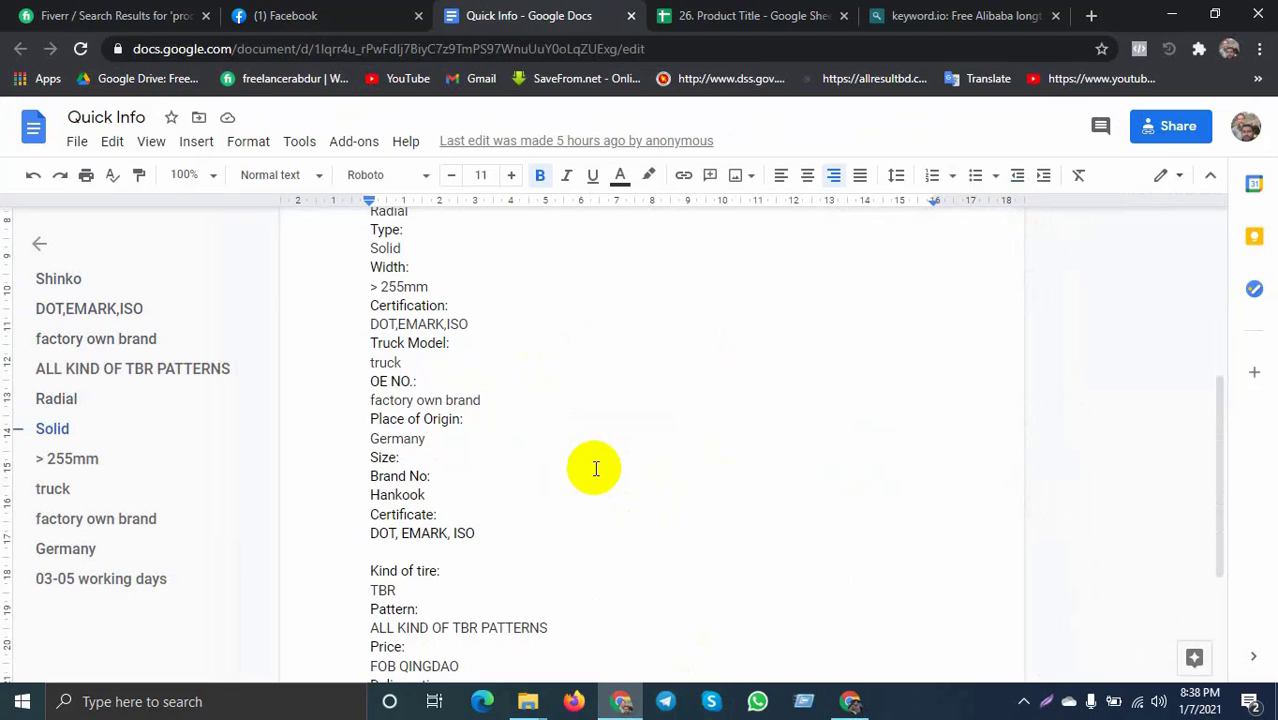
left_click_drag(585, 440, 361, 442)
key("ctrl+c")
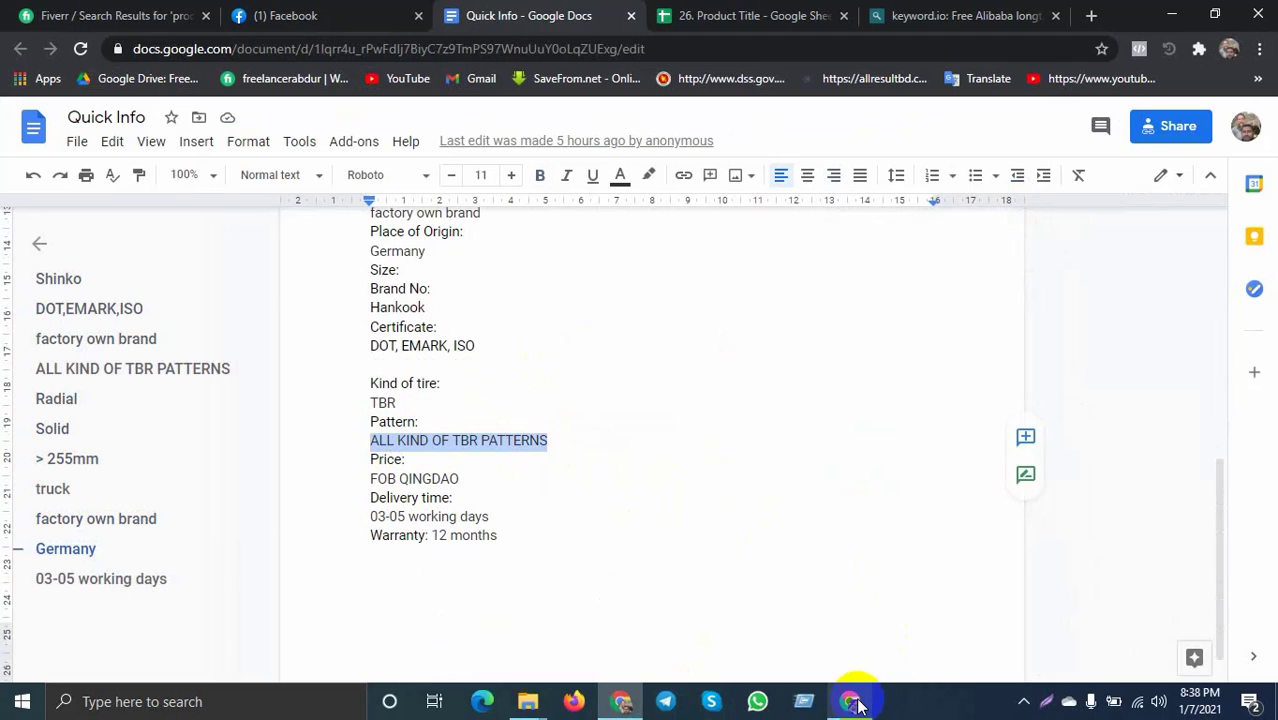
left_click(850, 700)
left_click(563, 383)
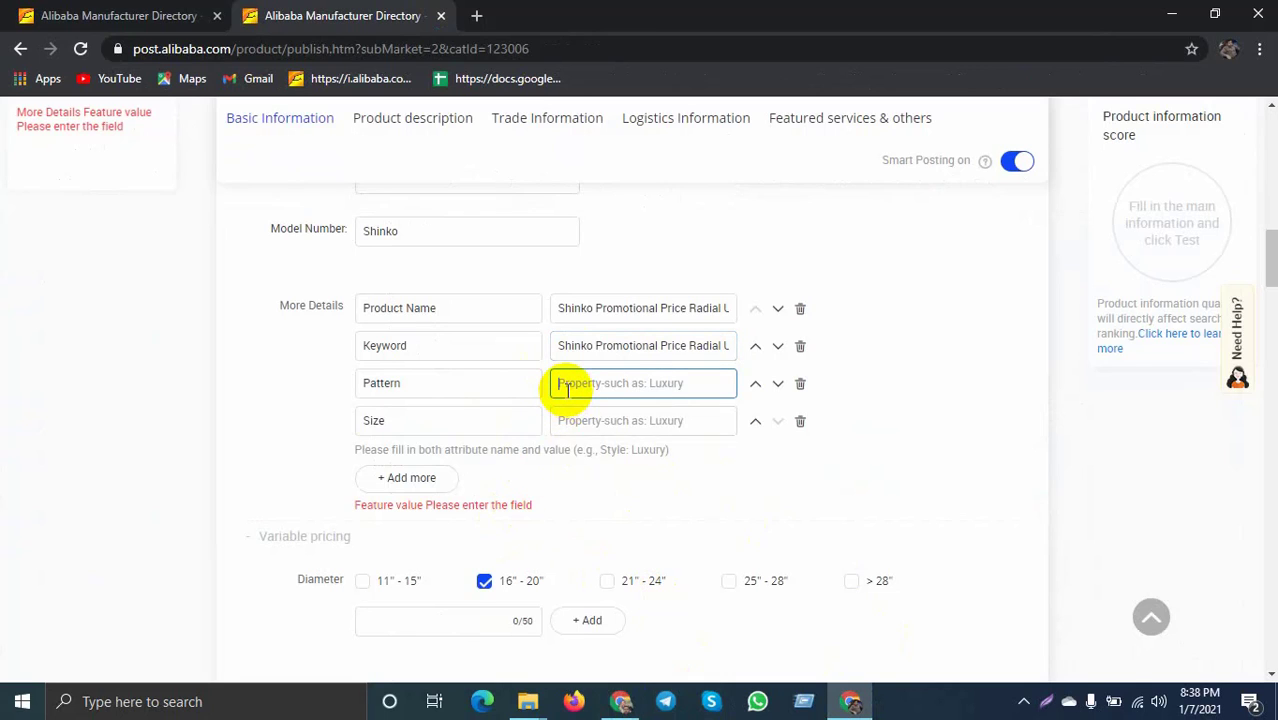
key("ctrl+v")
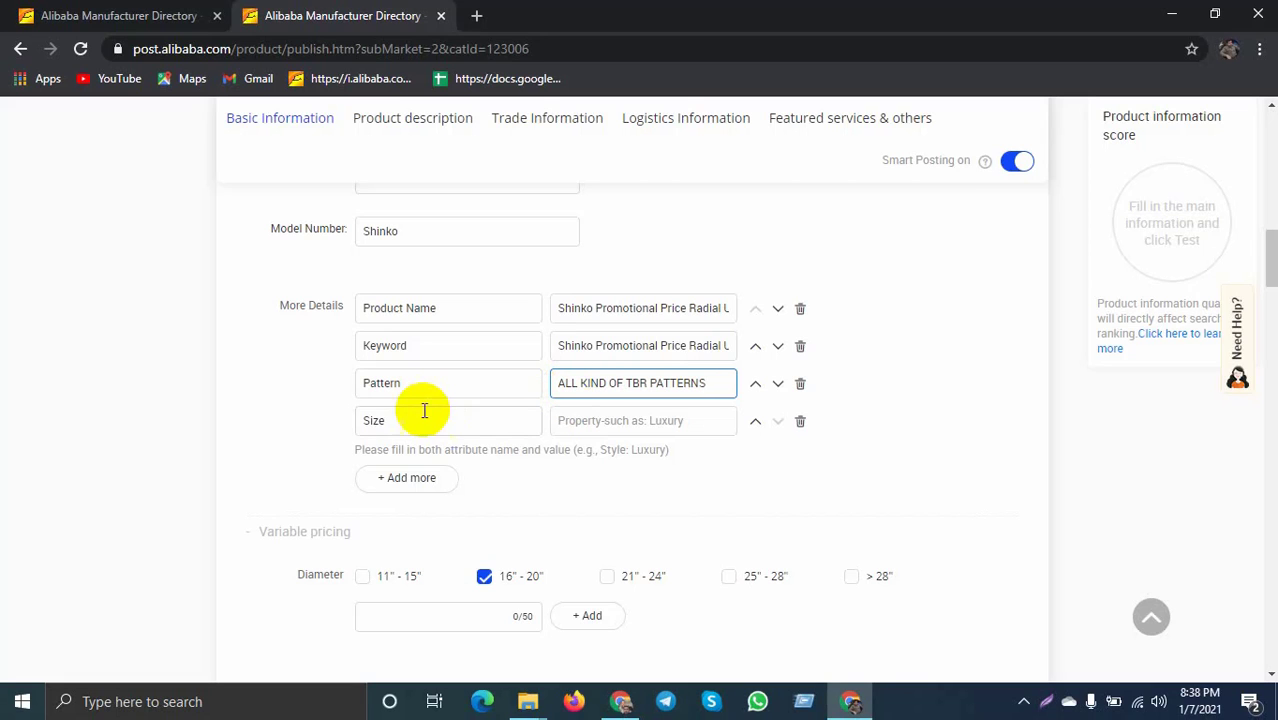
Fill the Size property value under More Details with "11 / 22R22.5" copied from the listing's product name
scroll(560, 345, "up", 3)
scroll(577, 352, "up", 10)
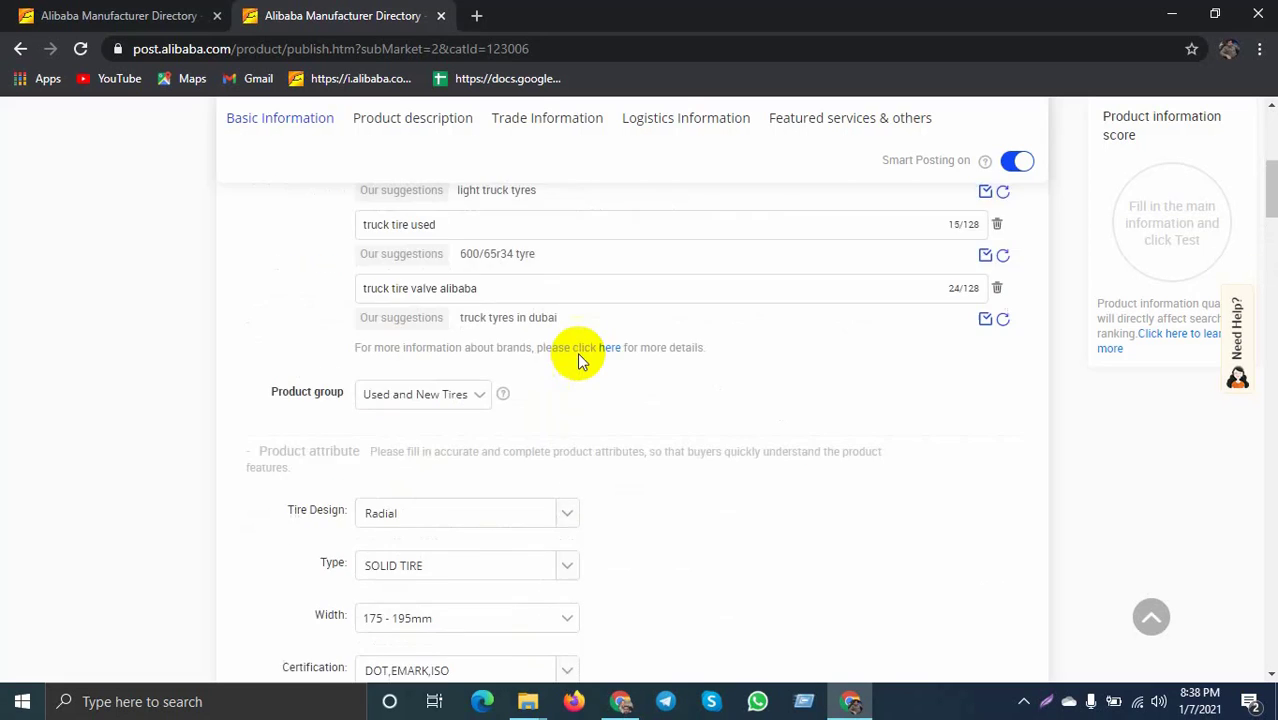
left_click(799, 392)
left_click_drag(799, 392, 722, 396)
key("ctrl+c")
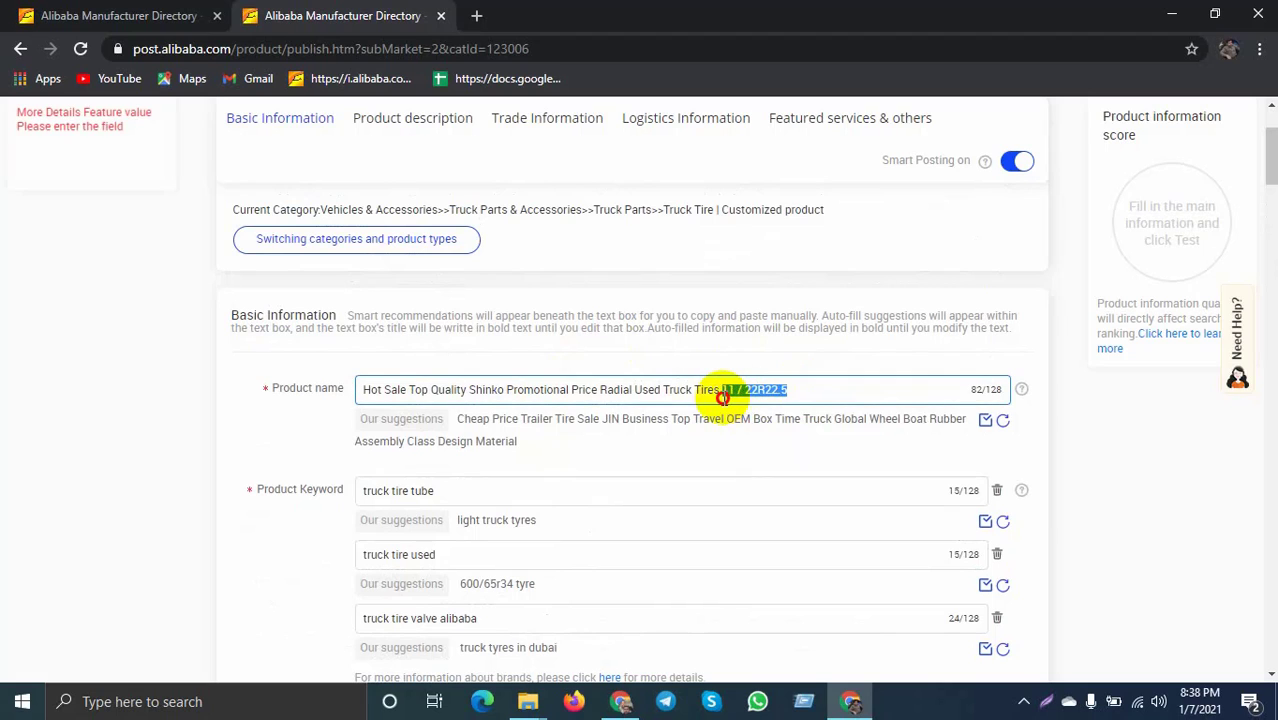
scroll(724, 398, "down", 12)
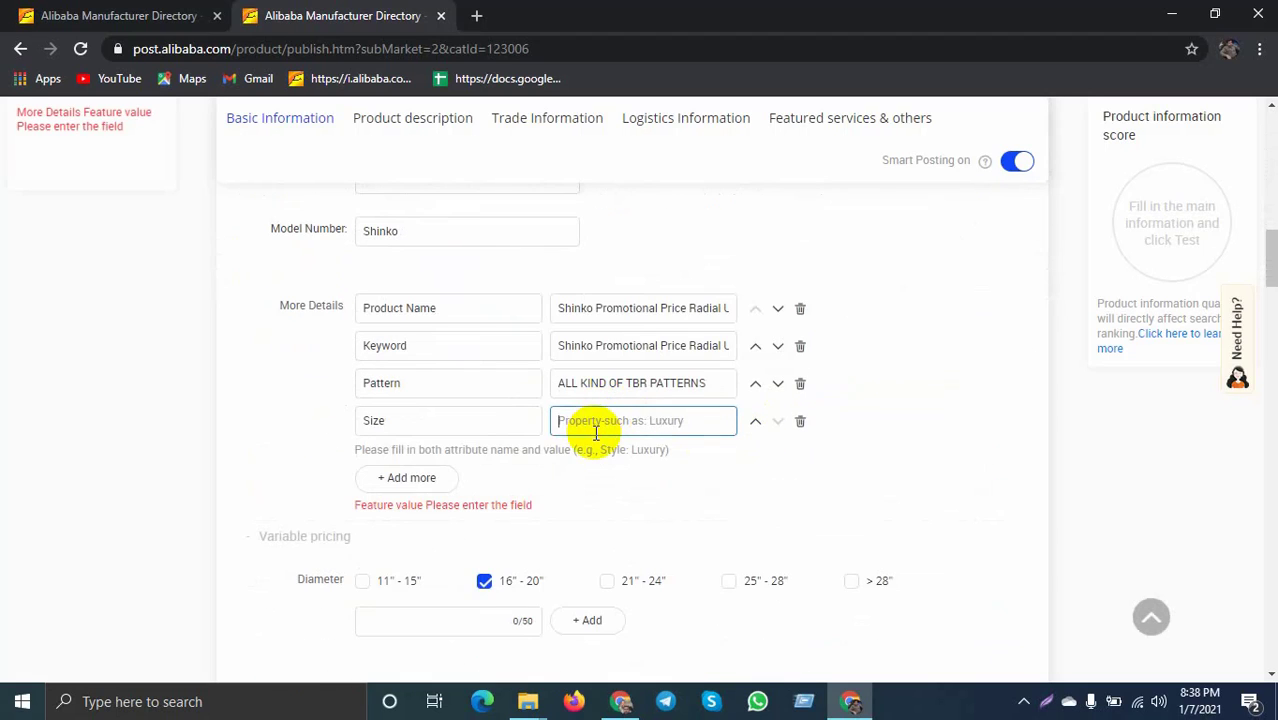
key("ctrl+v")
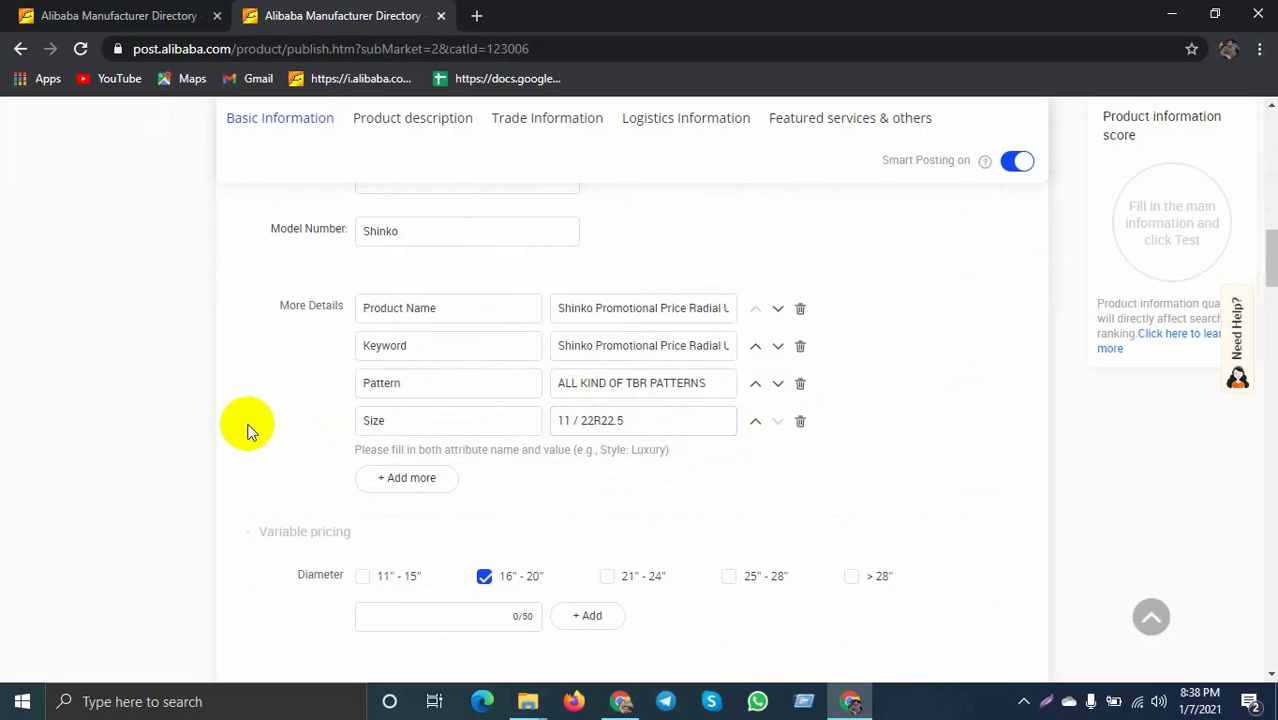
Check the listing's Product Photo section, switch to the other Chrome window and search Google Images for "truck tires" in a new tab
scroll(300, 434, "down", 4)
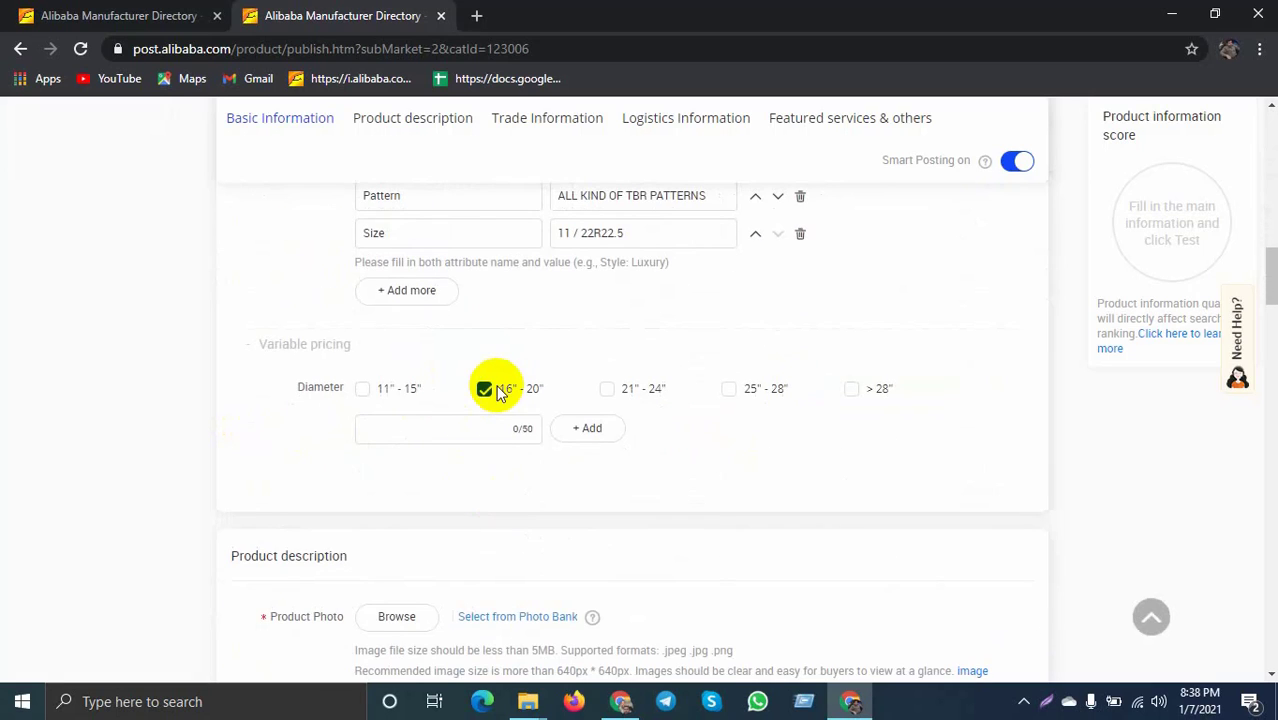
scroll(530, 380, "down", 4)
scroll(530, 378, "up", 2)
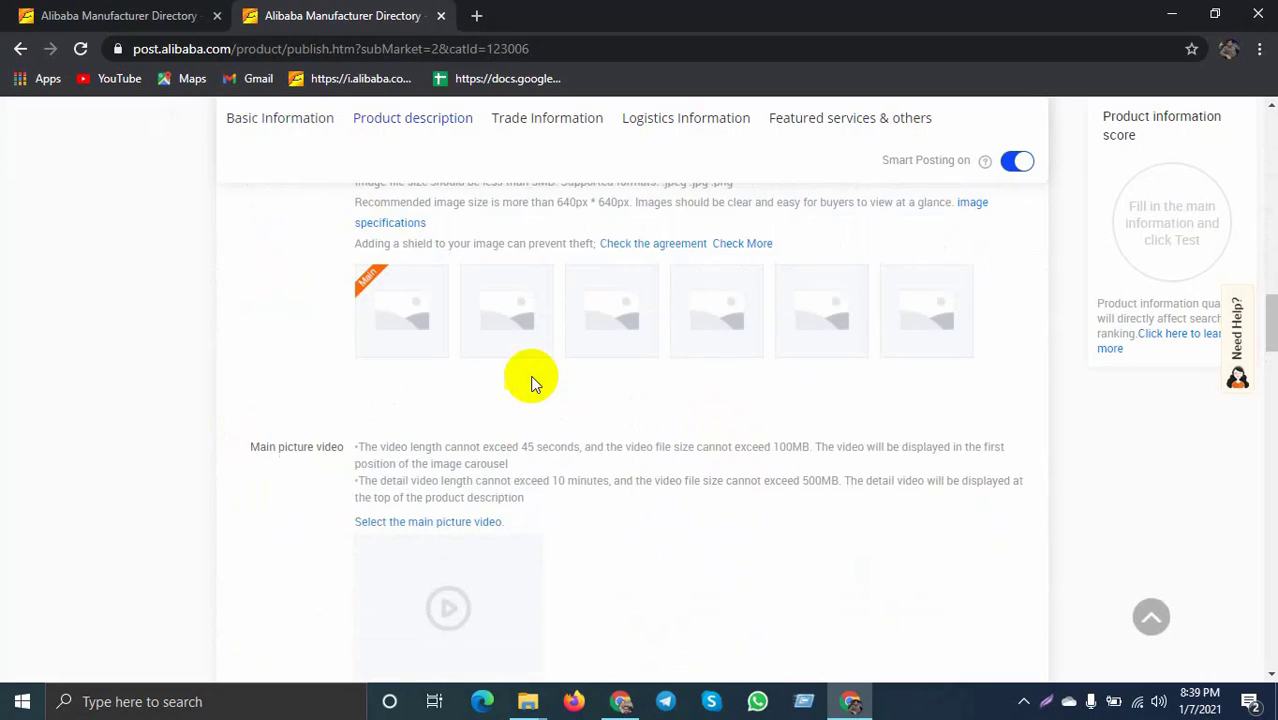
scroll(391, 323, "up", 2)
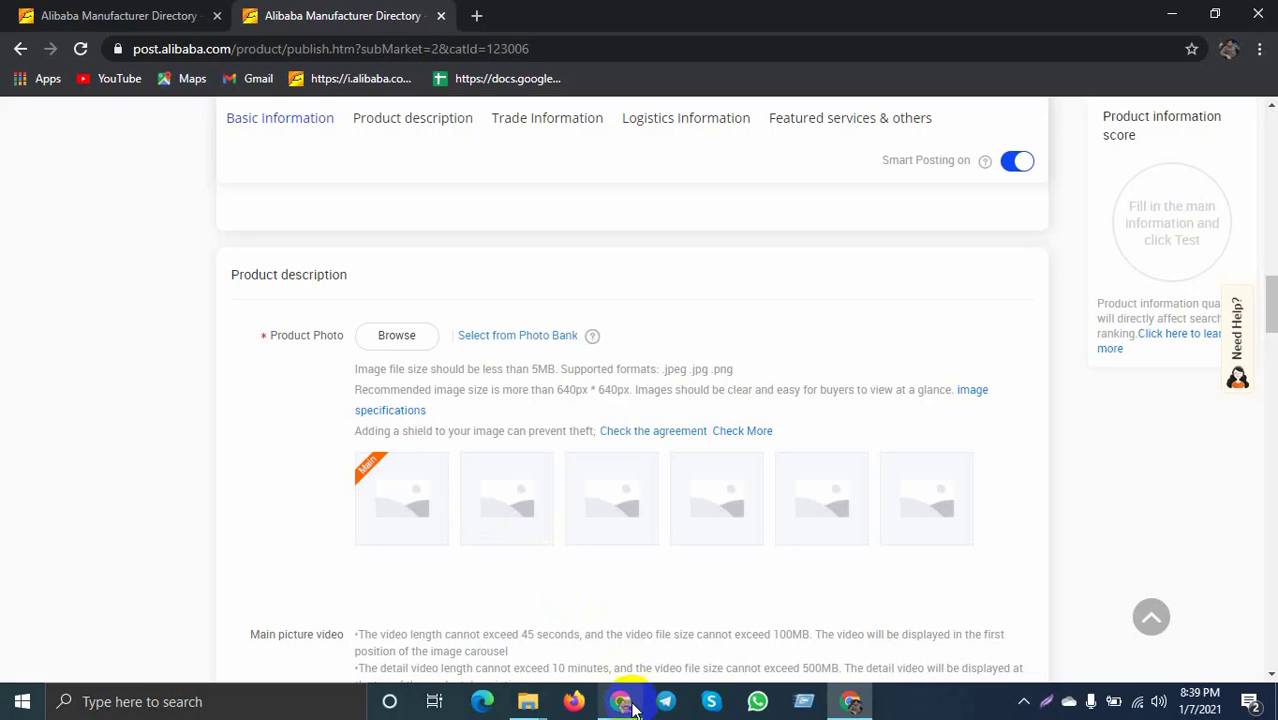
left_click(621, 702)
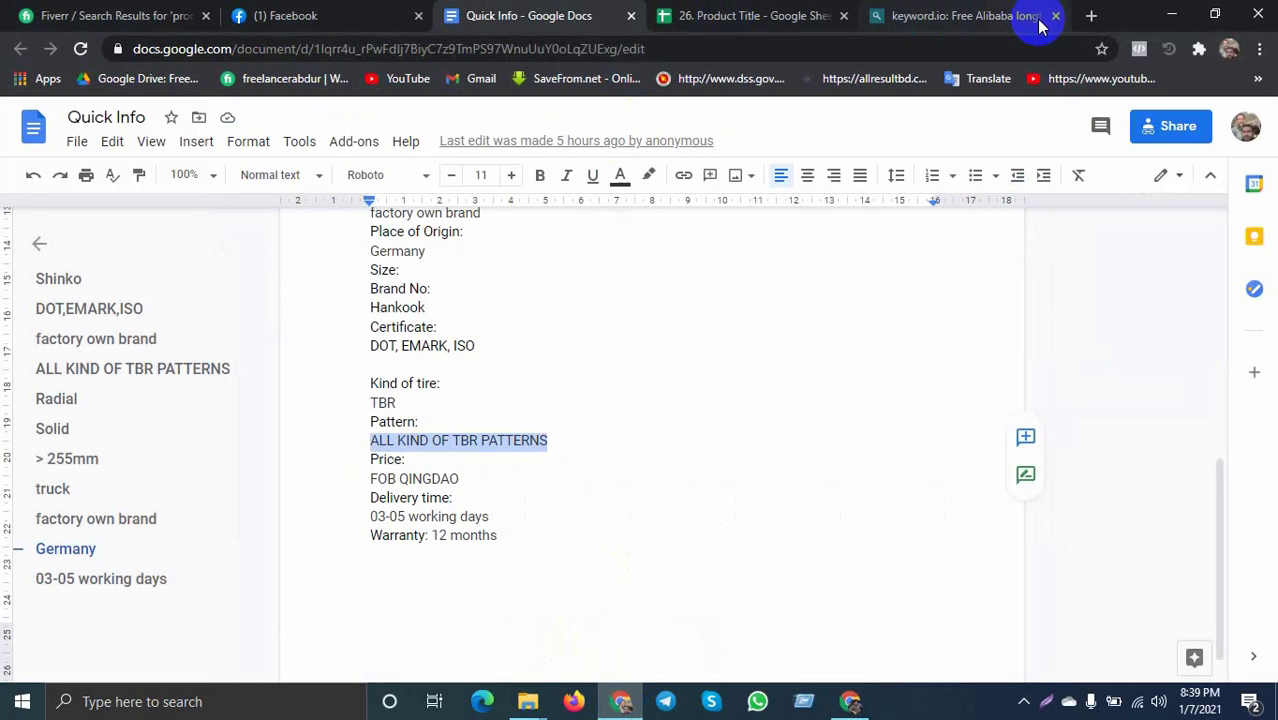
left_click(1091, 17)
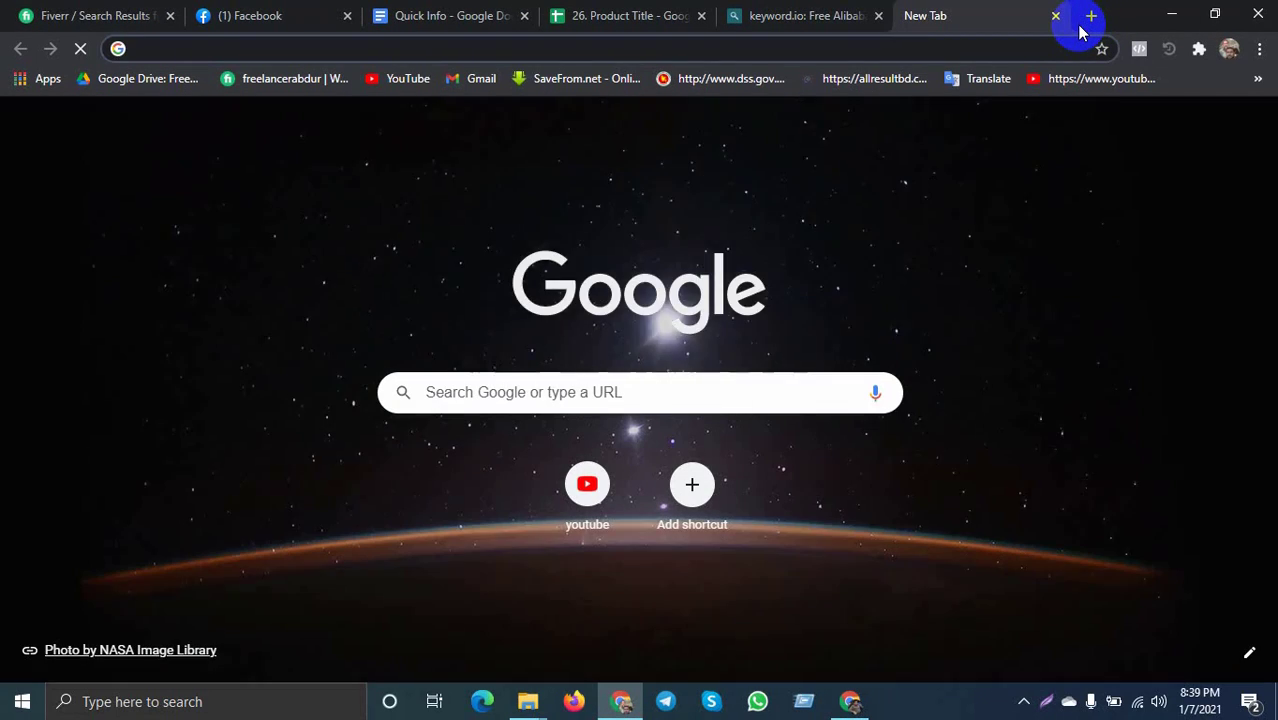
type("go")
key("Return")
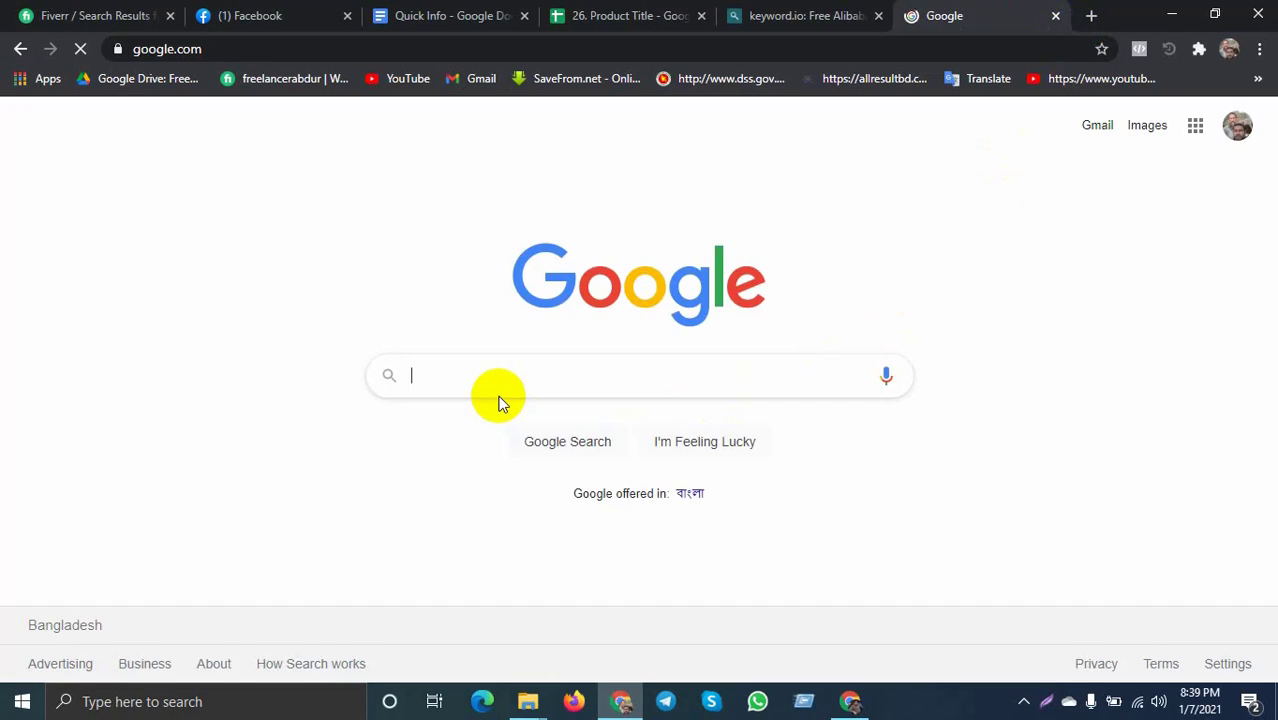
left_click(500, 401)
type("truc")
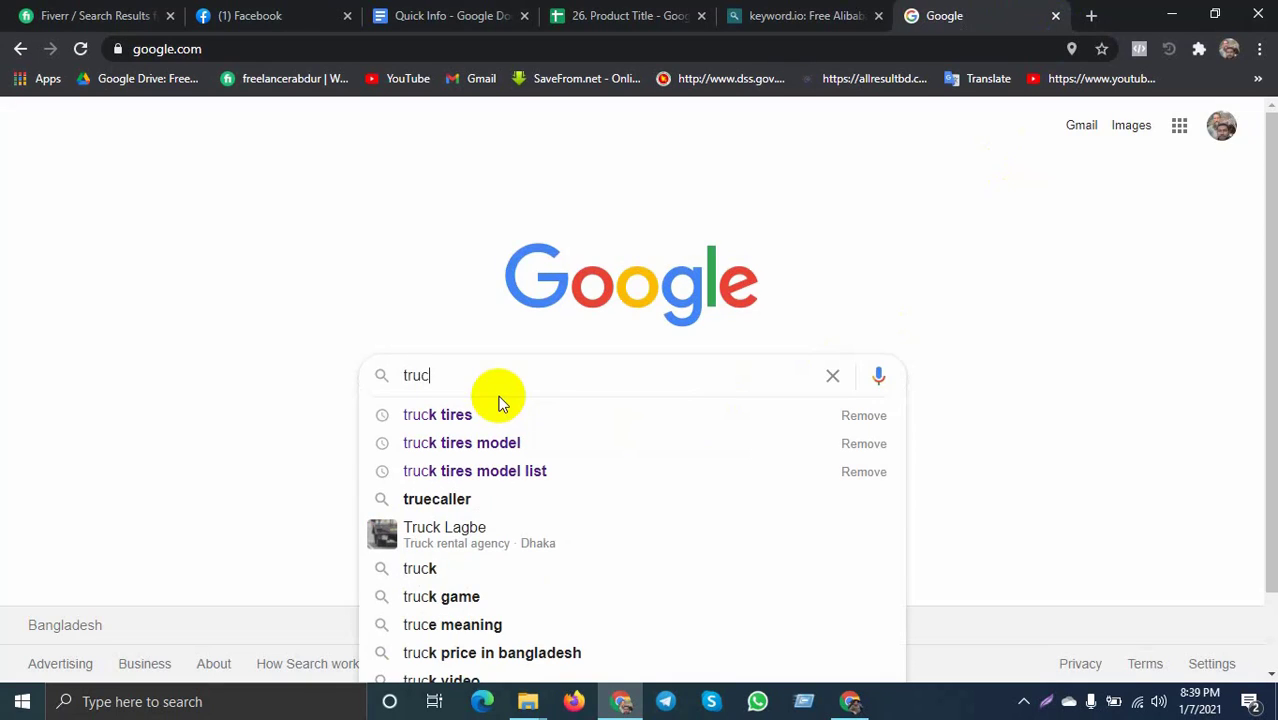
left_click(468, 418)
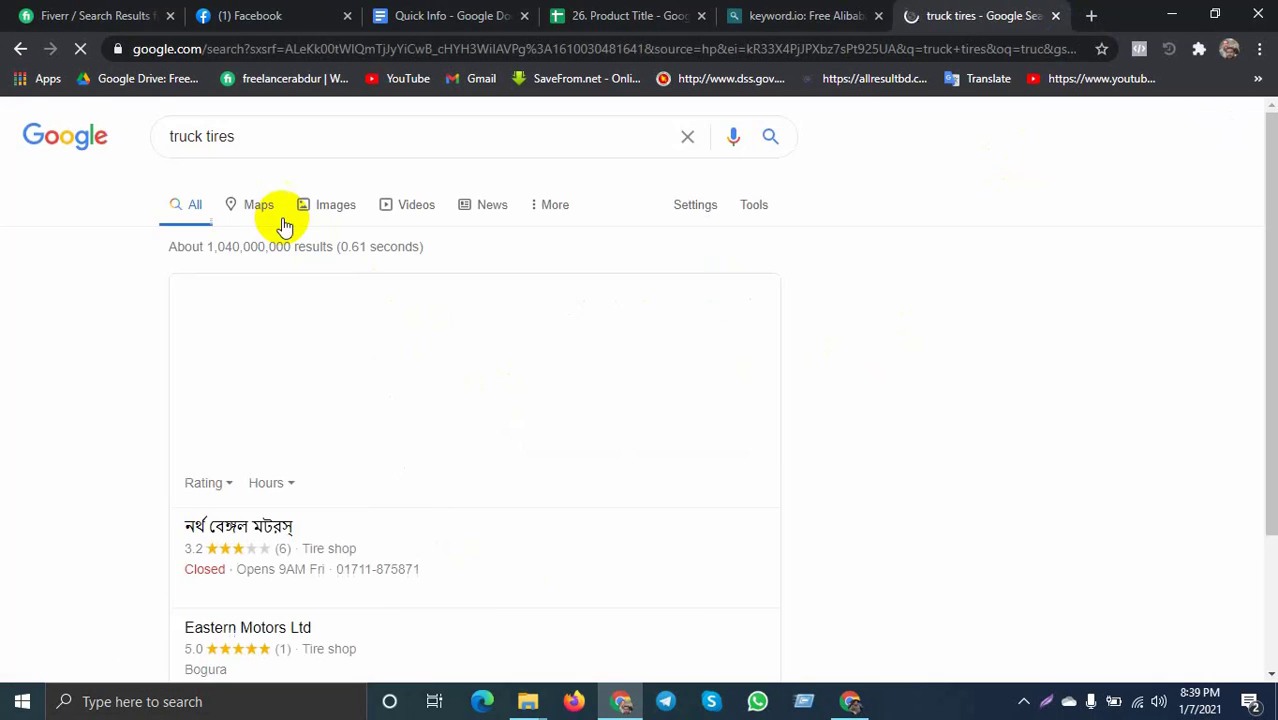
left_click(332, 216)
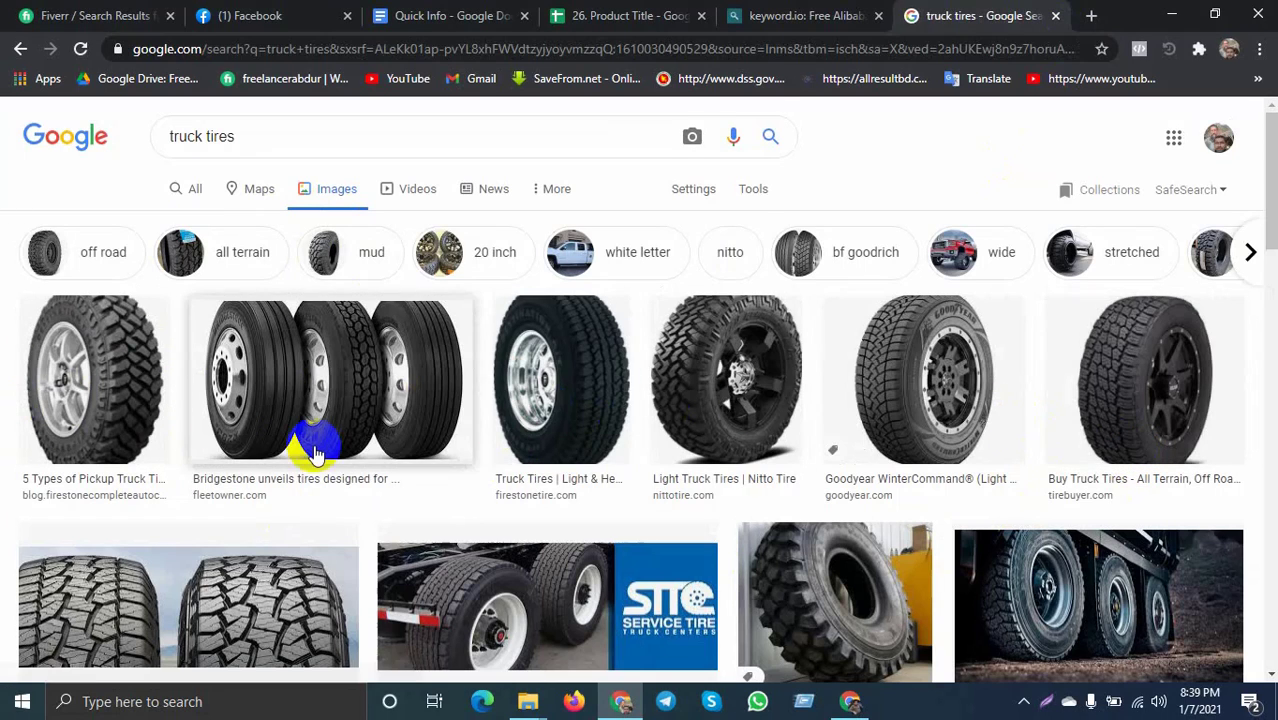
Filter the truck tire image results to usage rights "Commercial and other licences"
left_click(755, 193)
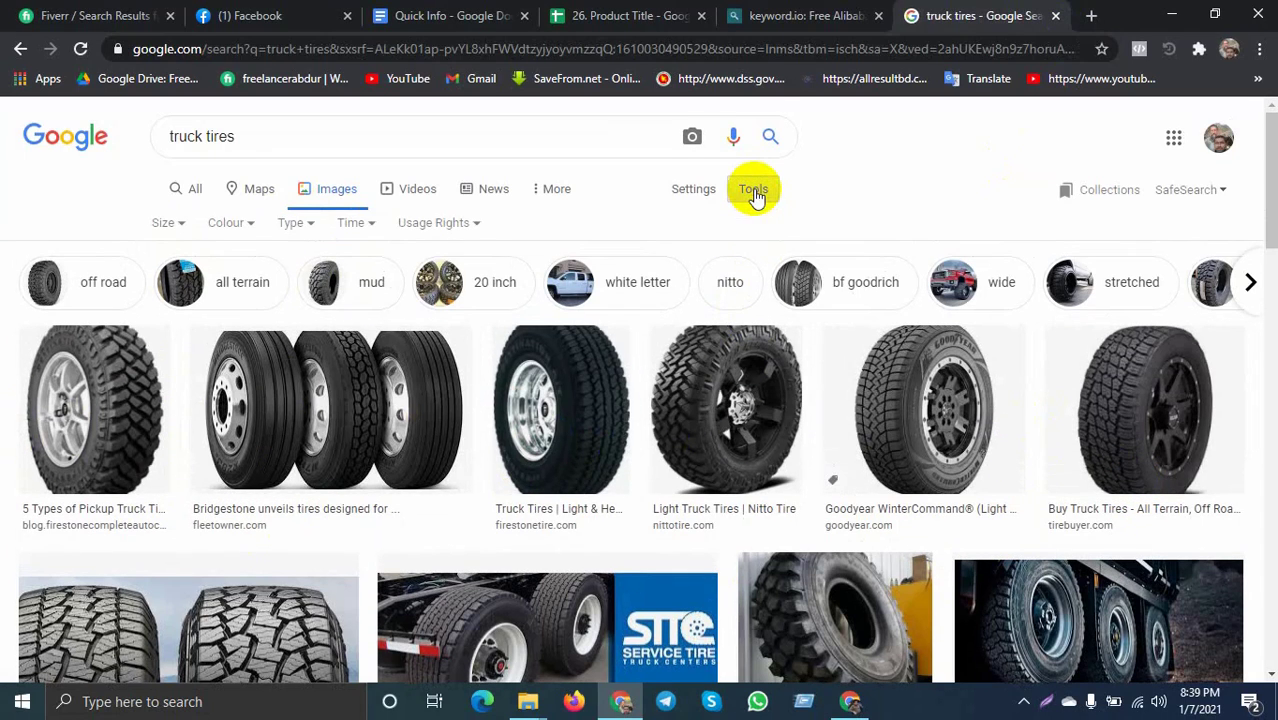
left_click(460, 230)
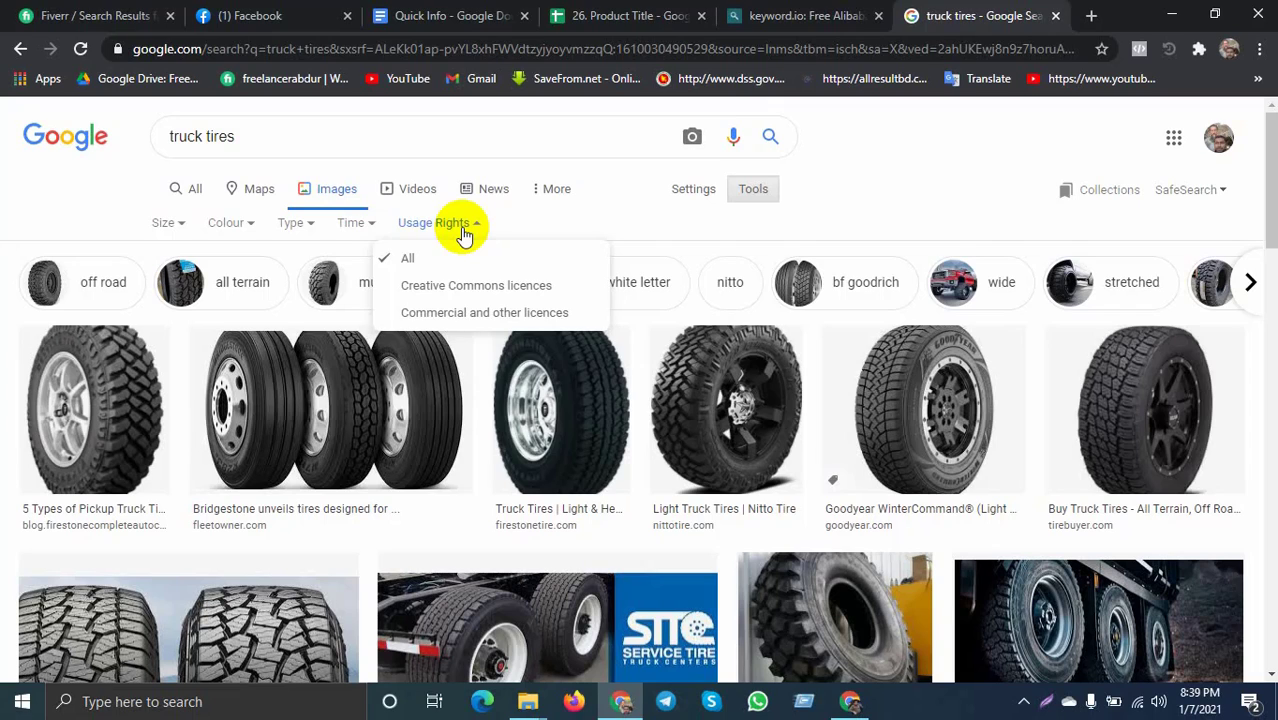
left_click(455, 313)
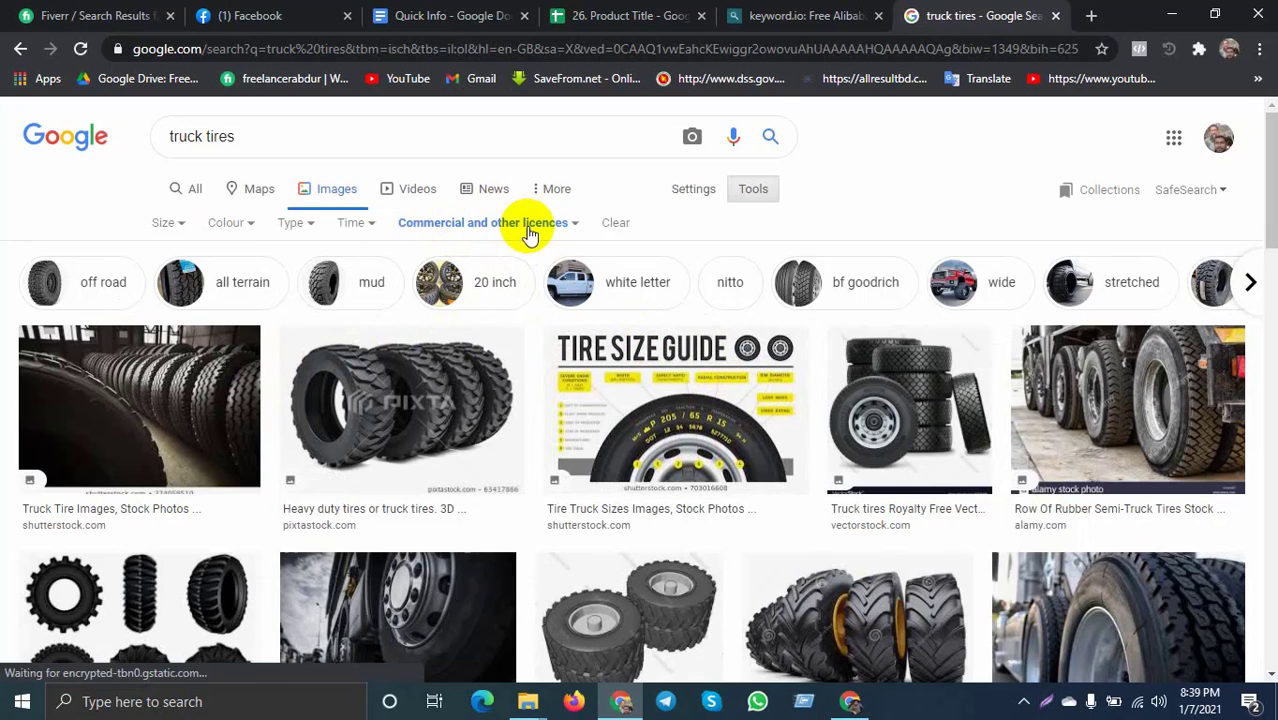
Browse the commercially licensed truck tire images for suitable product photos
scroll(328, 380, "down", 4)
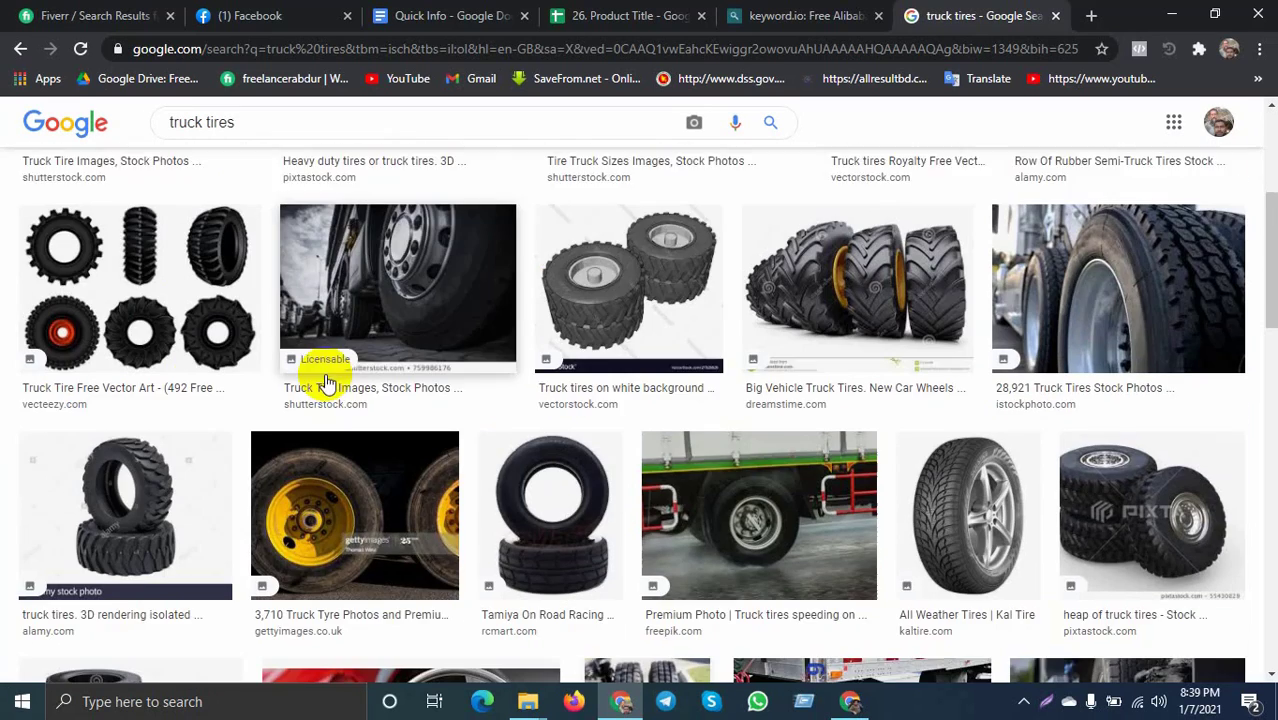
scroll(810, 370, "down", 2)
scroll(46, 334, "down", 2)
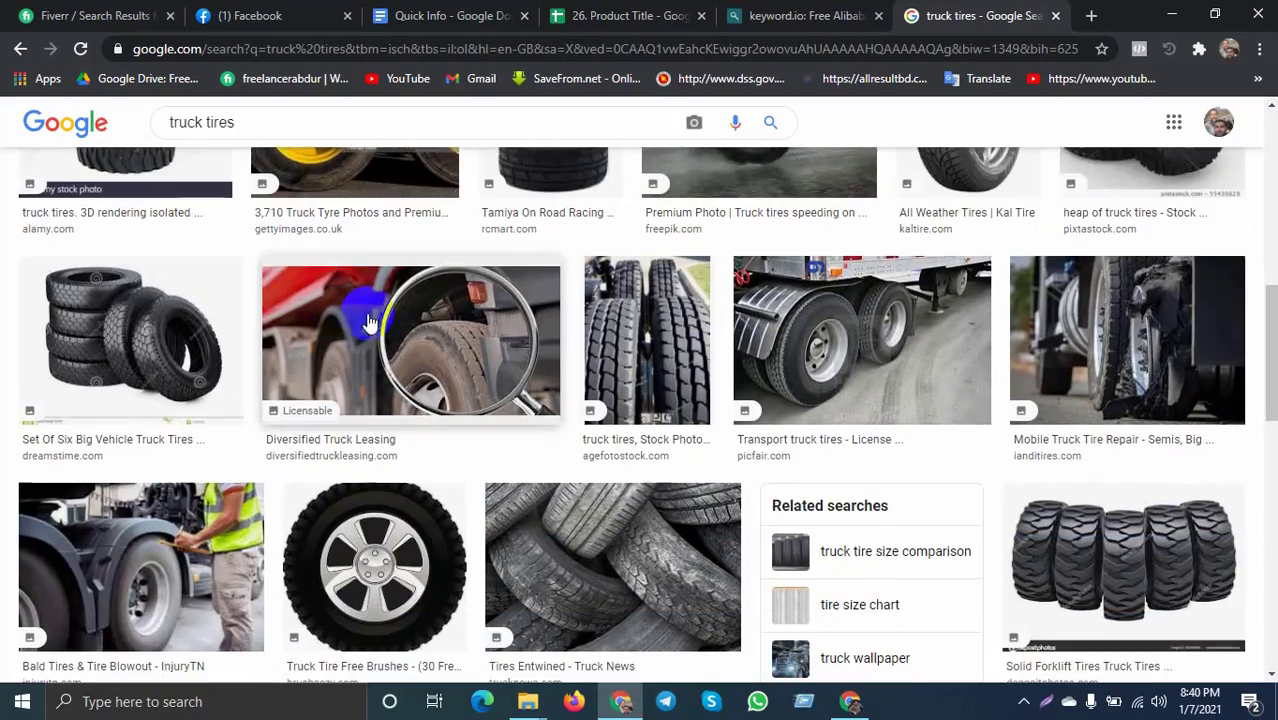
scroll(533, 322, "down", 7)
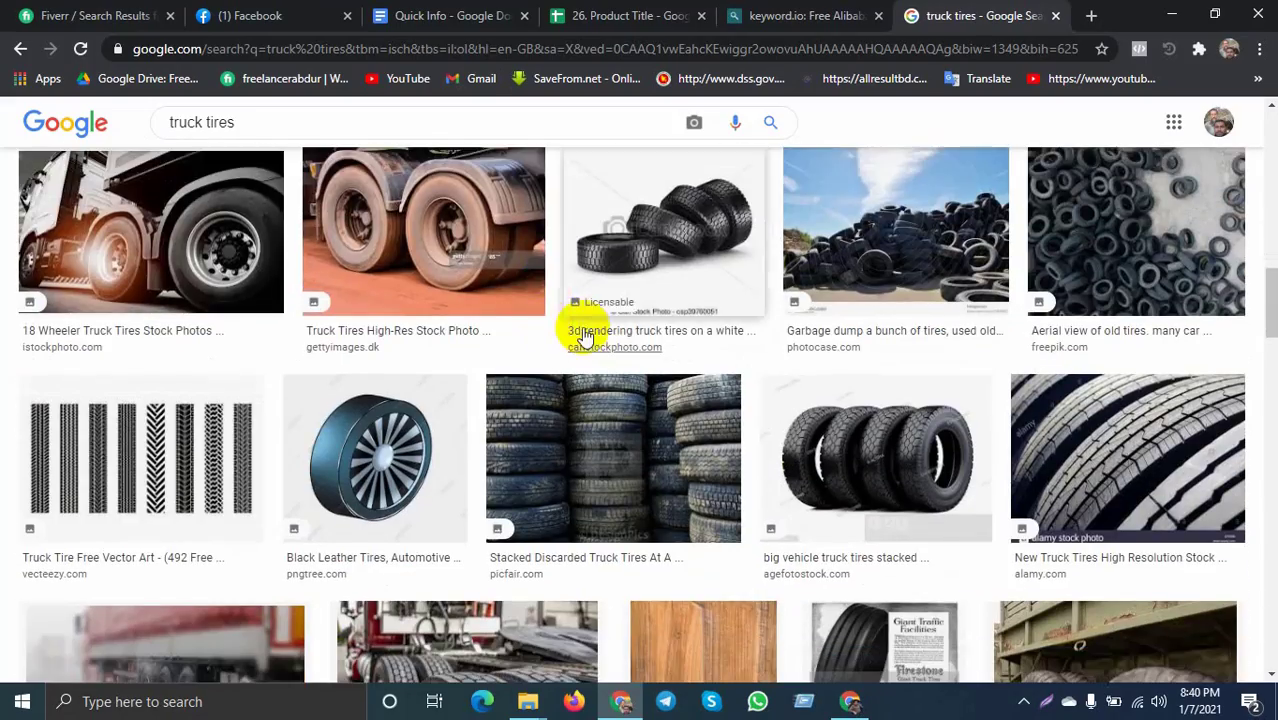
scroll(589, 344, "down", 8)
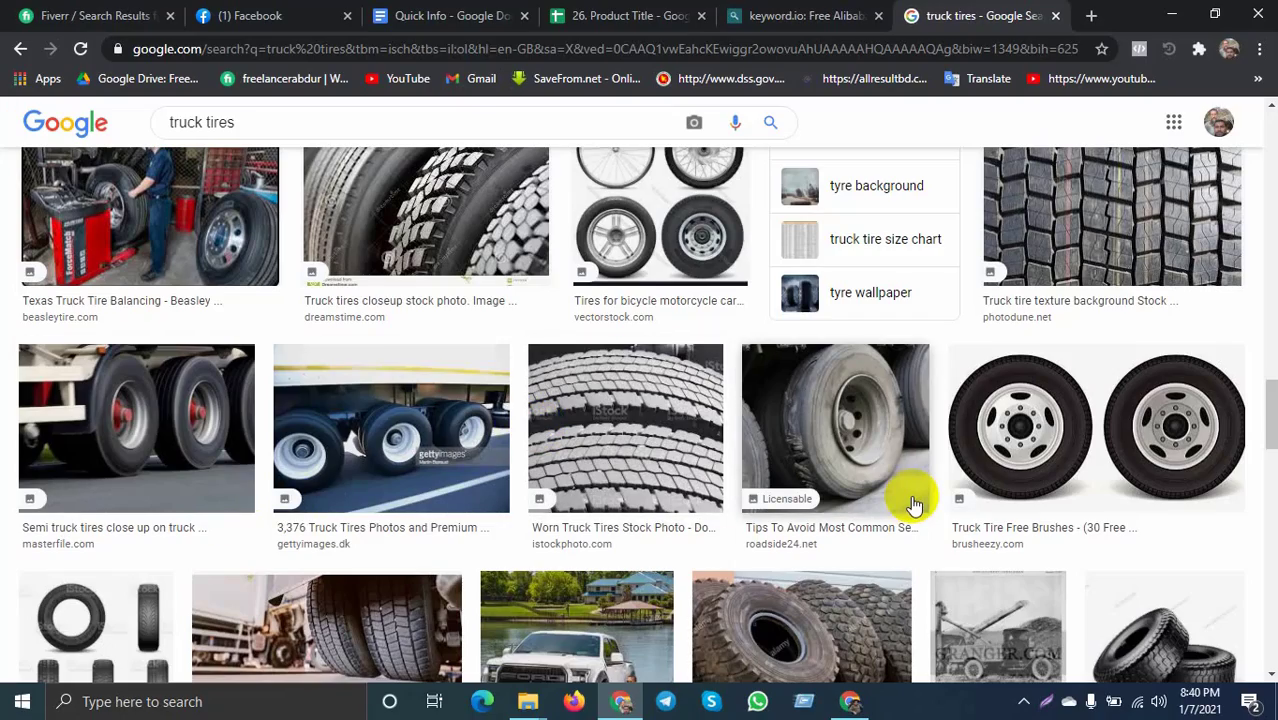
scroll(913, 505, "up", 8)
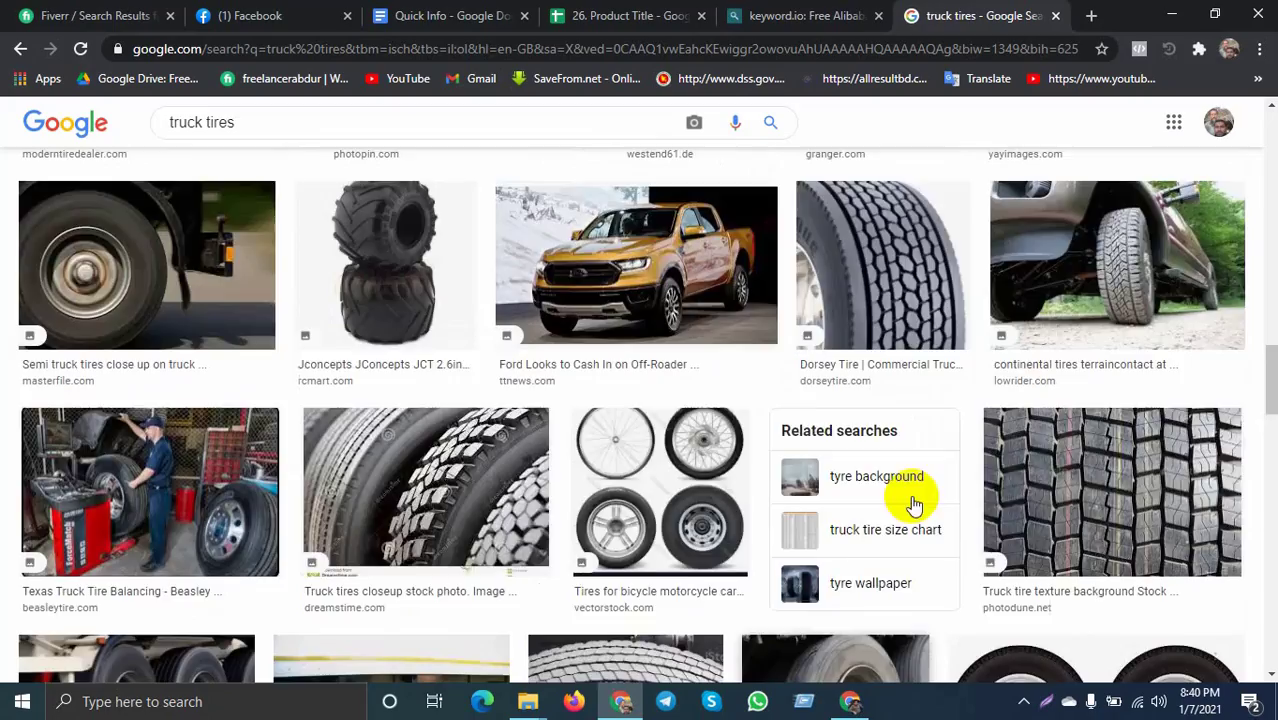
scroll(913, 505, "up", 5)
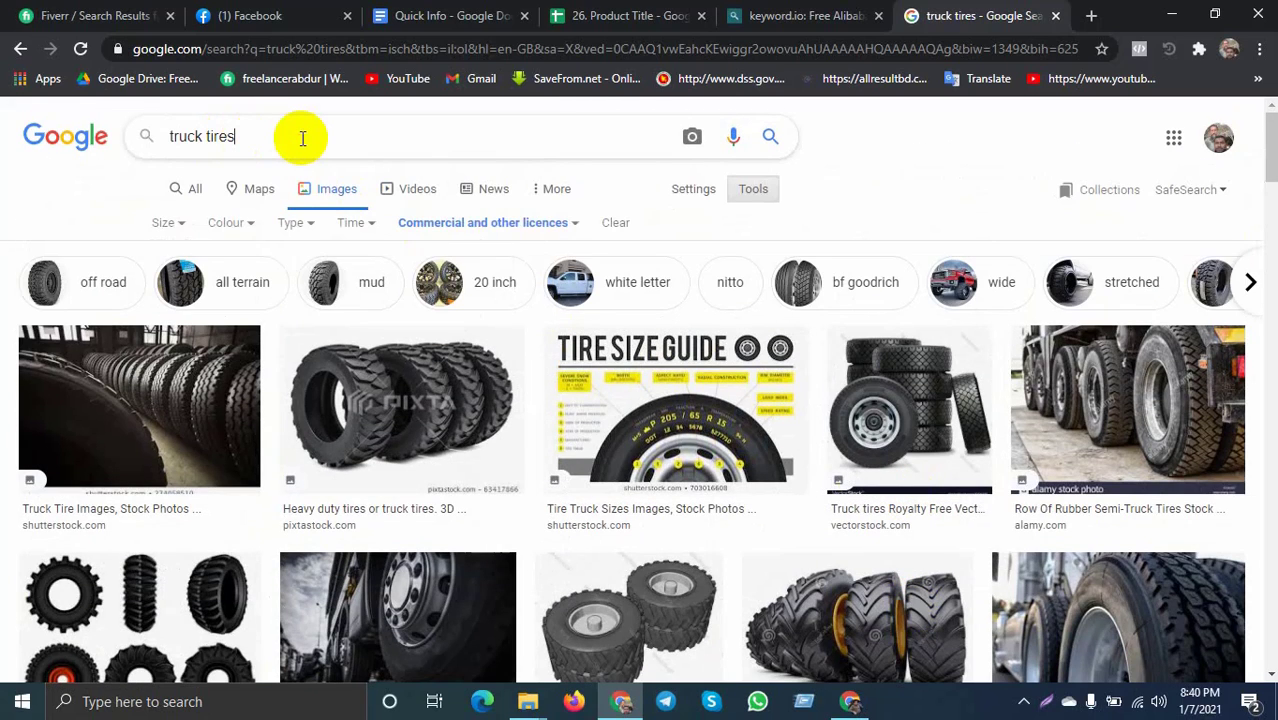
Refine the image search to "truck tires shinko" and preview the first tire image from ubuy.com.bh
type("sh")
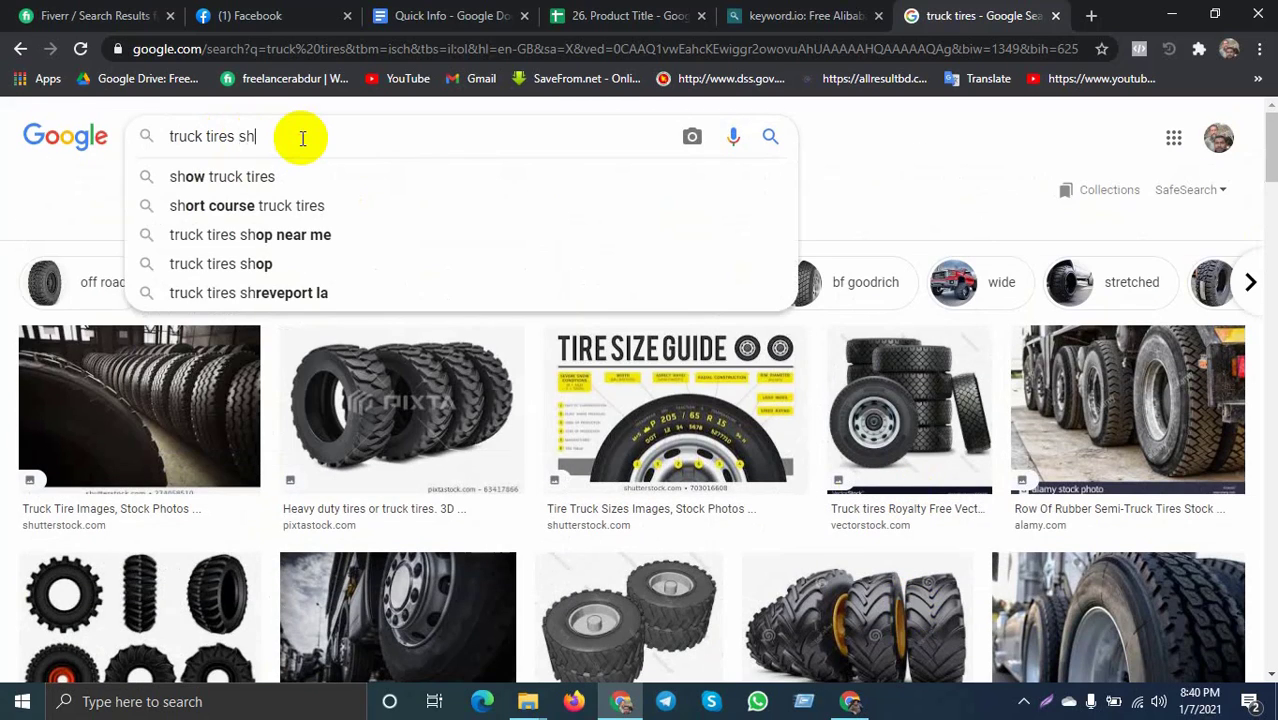
type("inko")
key("Return")
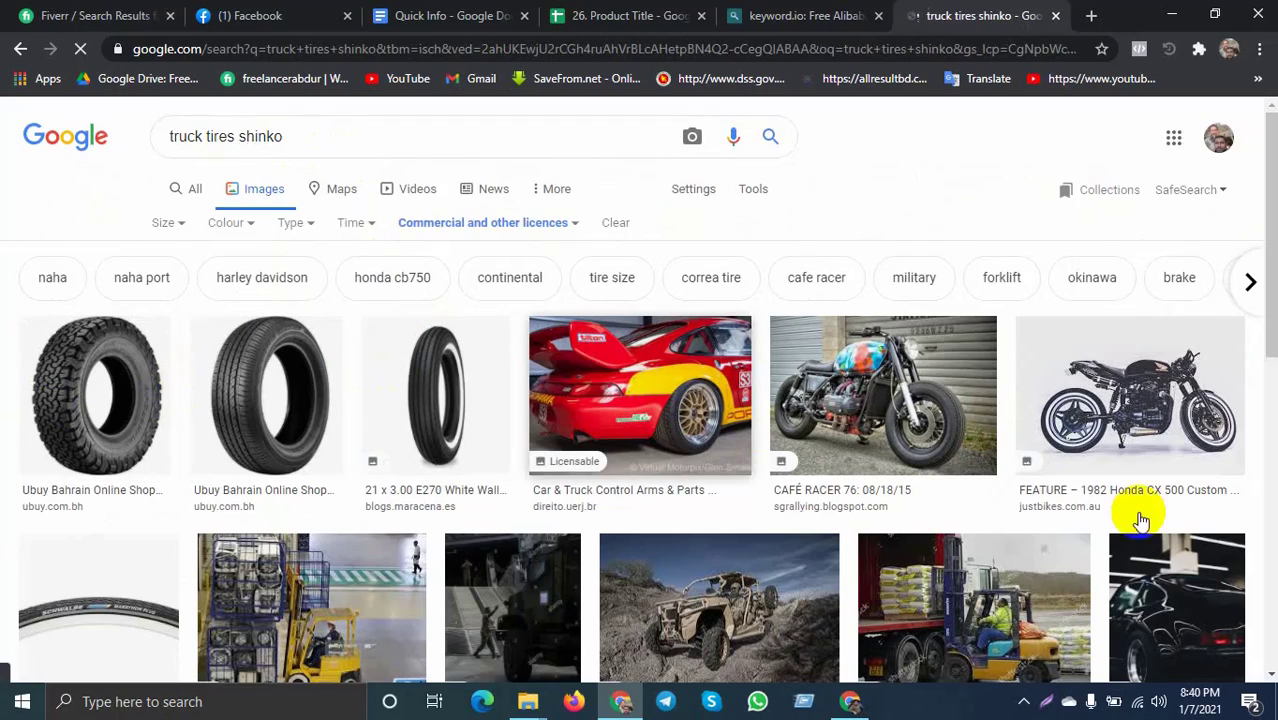
scroll(822, 491, "down", 2)
scroll(371, 271, "up", 2)
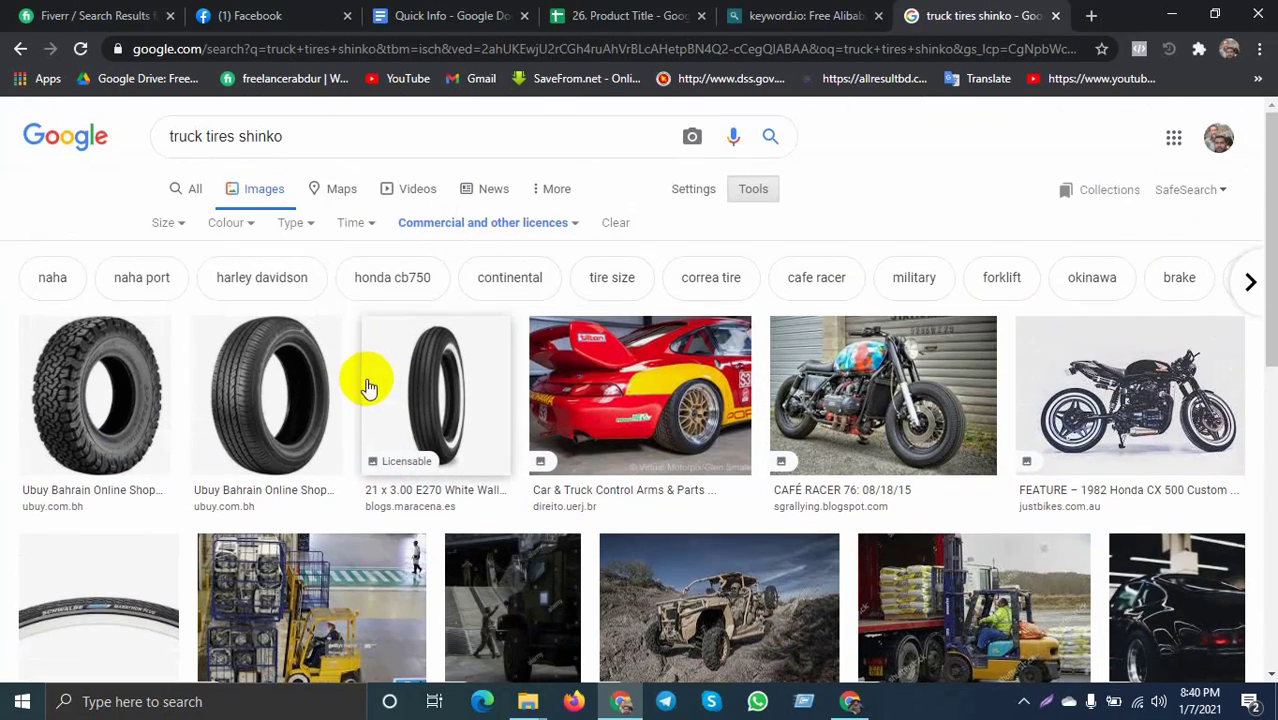
left_click(110, 410)
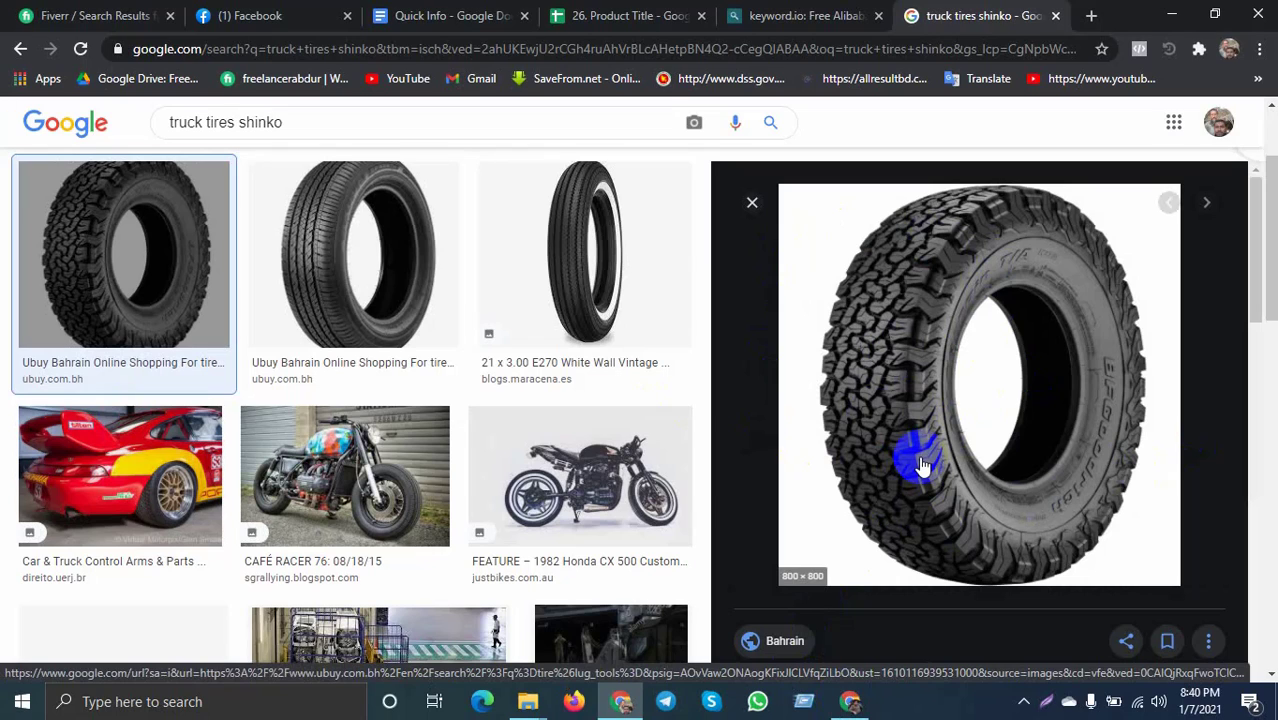
Review the Alibaba listing's Product Photo requirements and image slots alongside the previewed tire image in Google Images
left_click(852, 705)
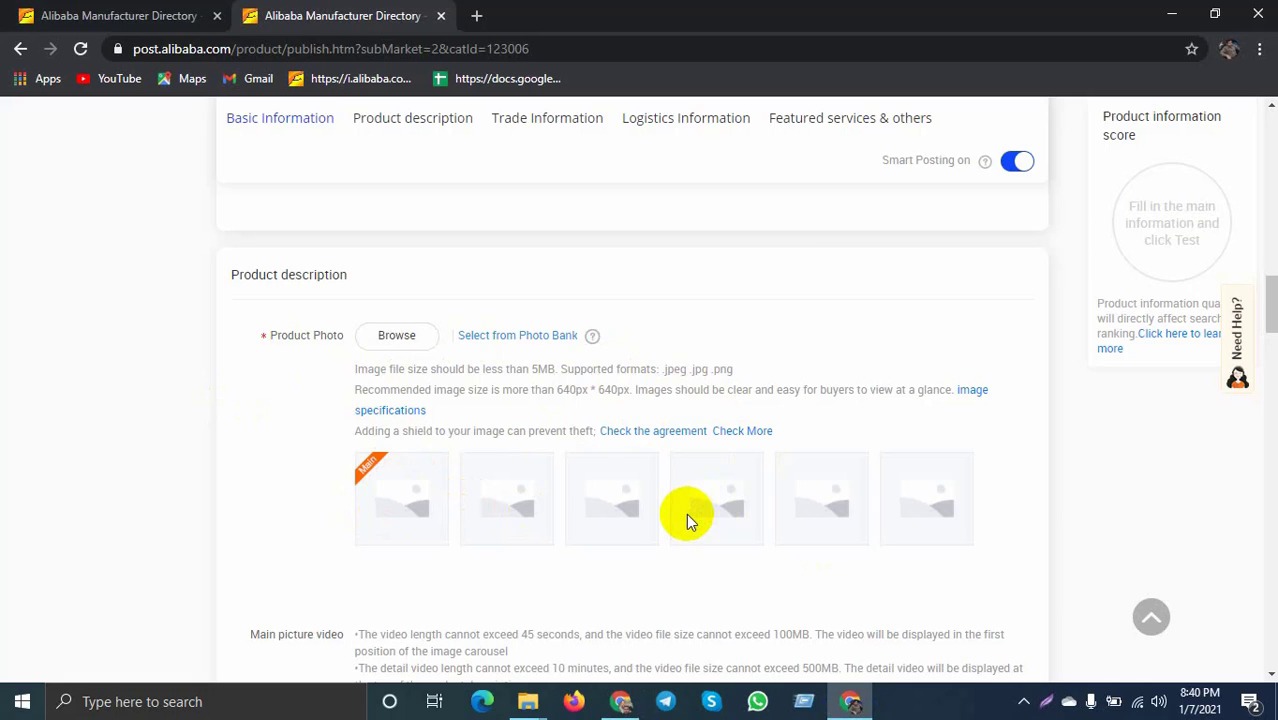
scroll(798, 497, "down", 2)
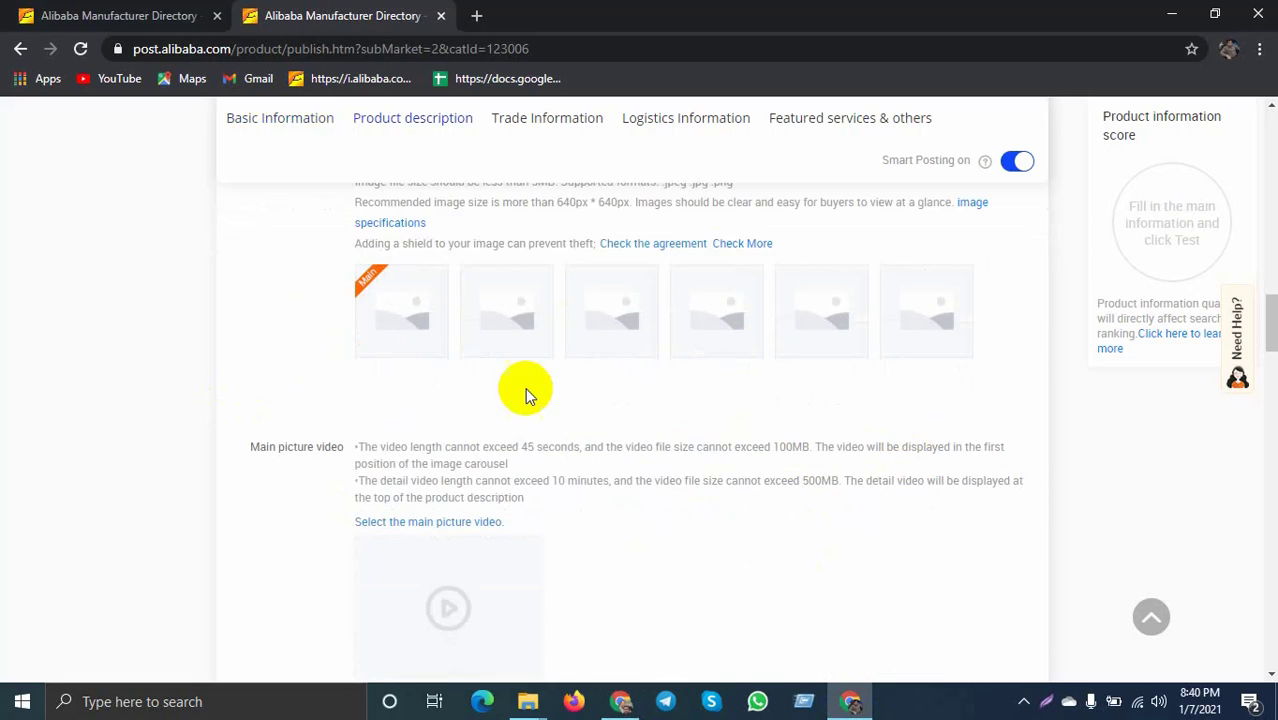
scroll(890, 388, "up", 2)
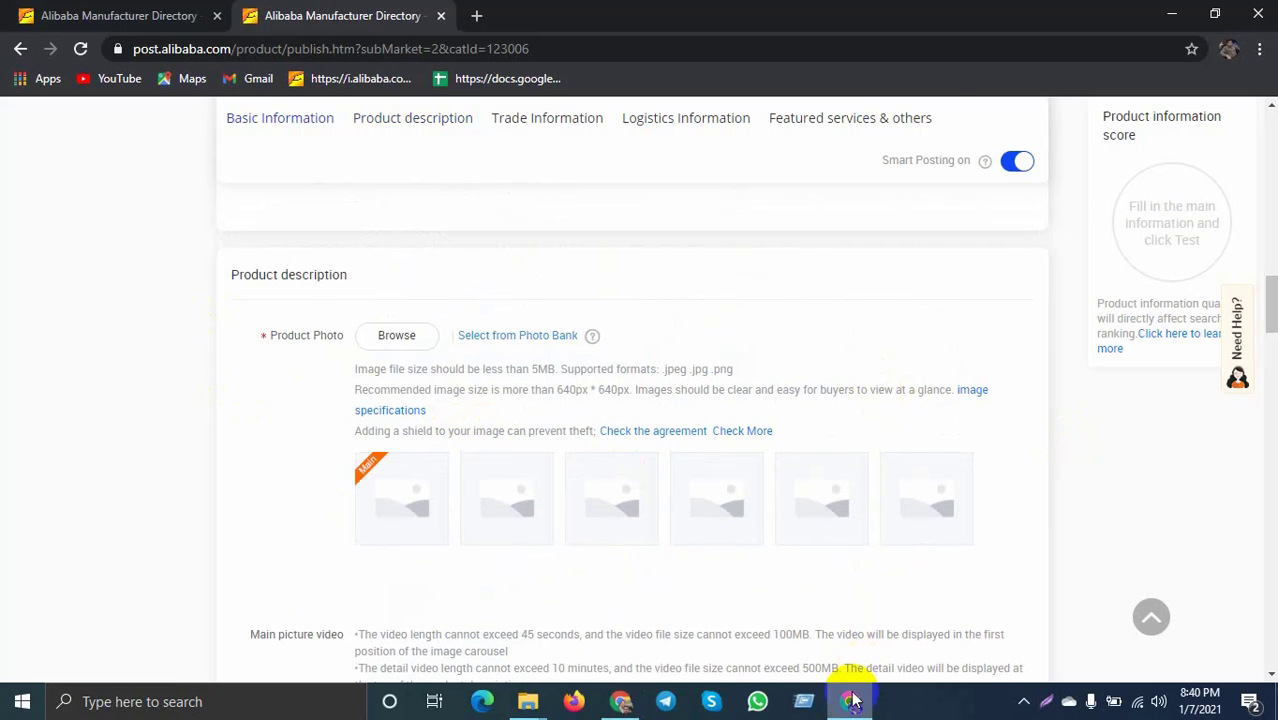
left_click(850, 700)
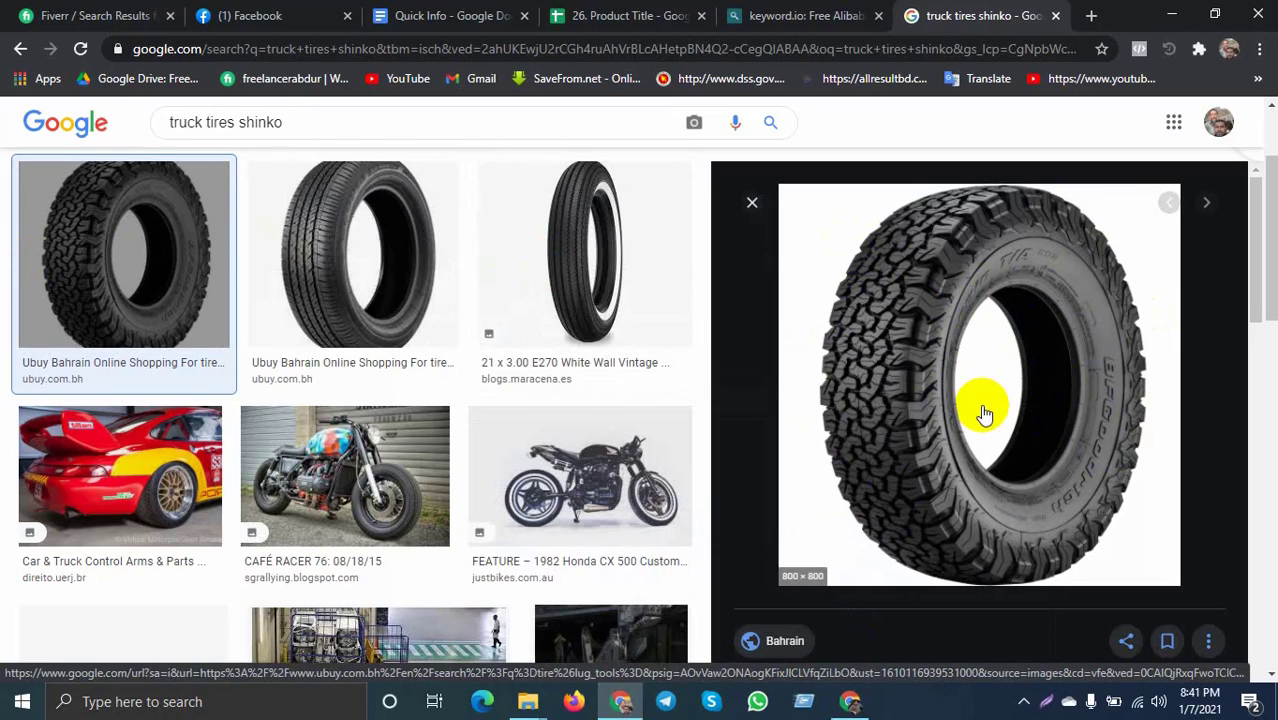
left_click(852, 700)
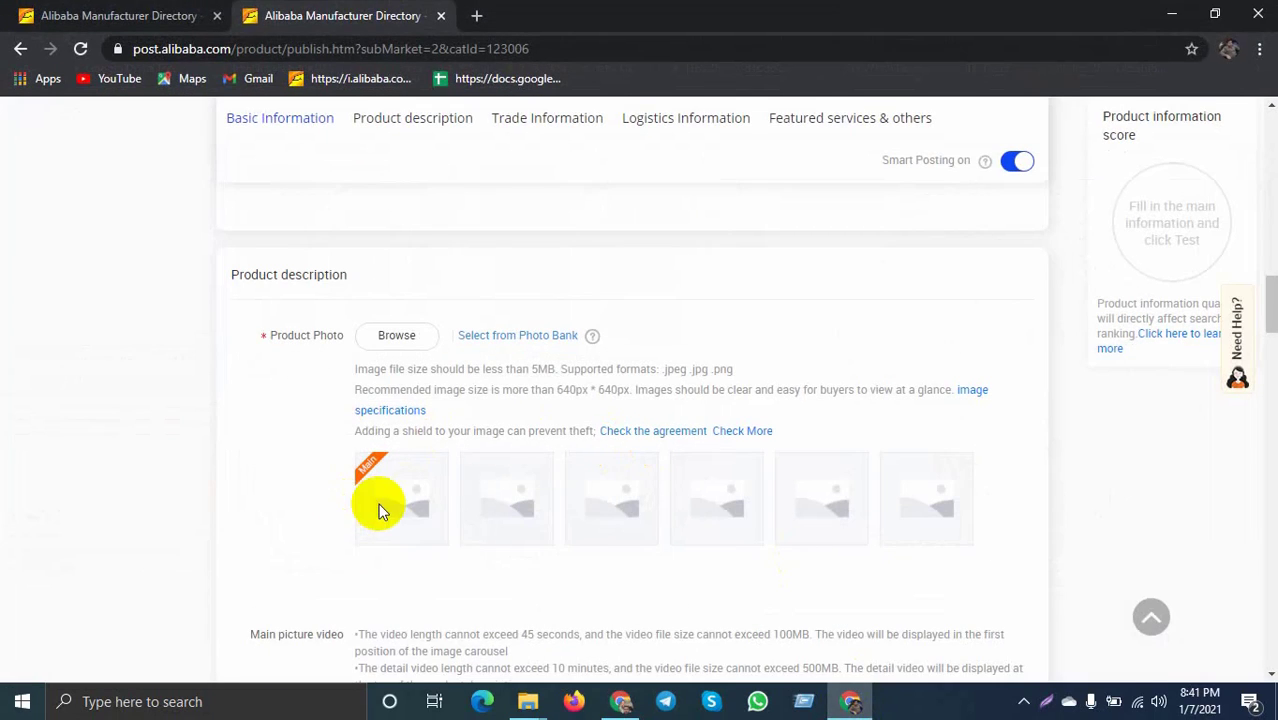
Go back to the listing's Basic Information and select the full product name text
scroll(619, 385, "up", 10)
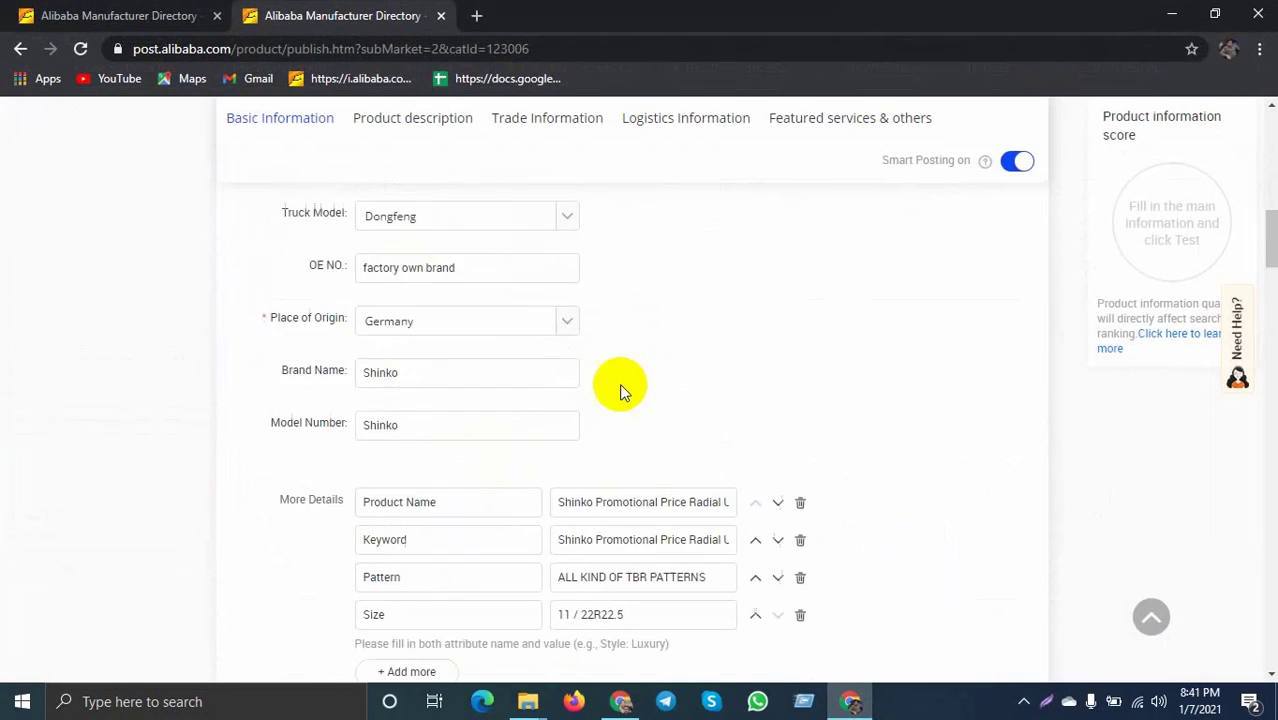
scroll(619, 383, "up", 4)
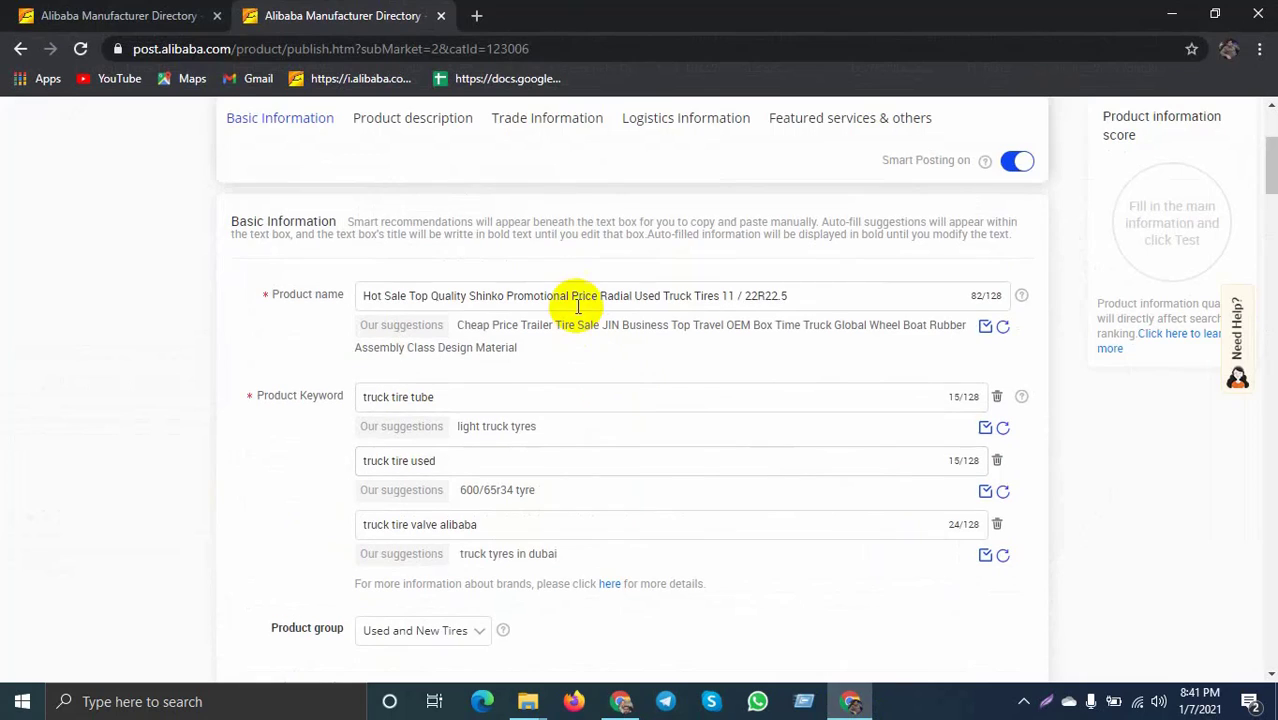
left_click(576, 300)
key("ctrl+a")
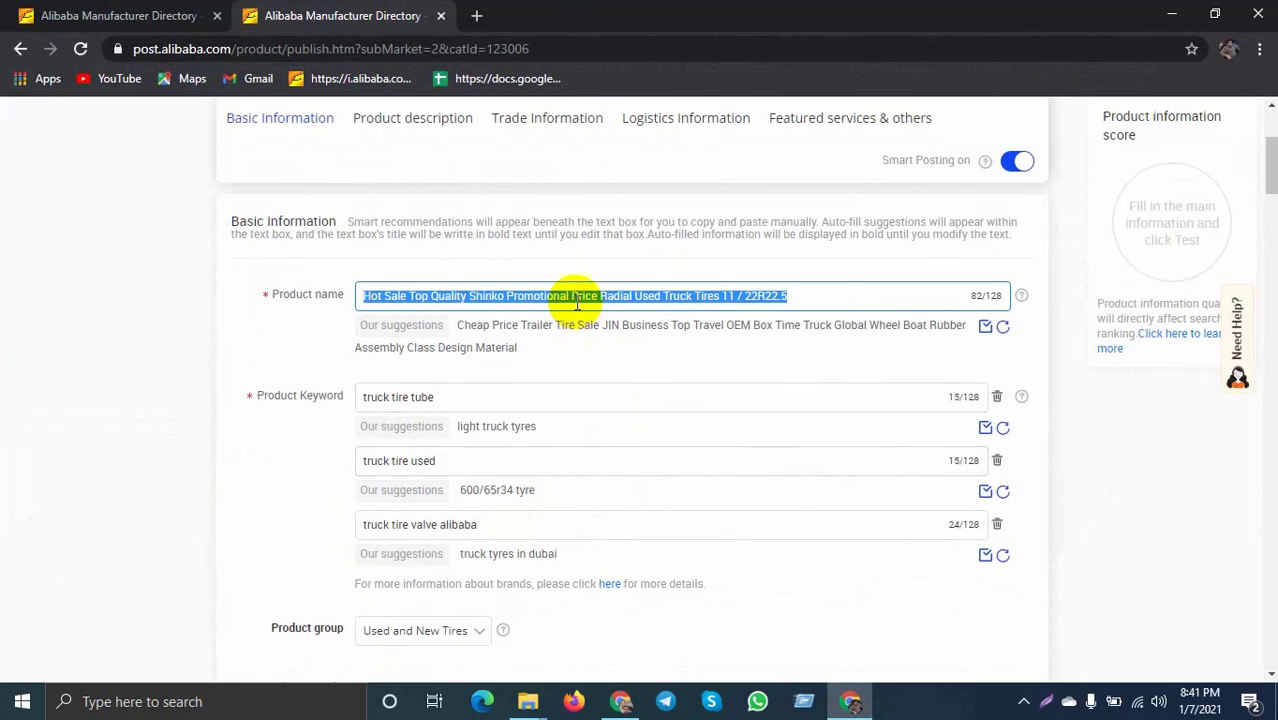
left_click(953, 121)
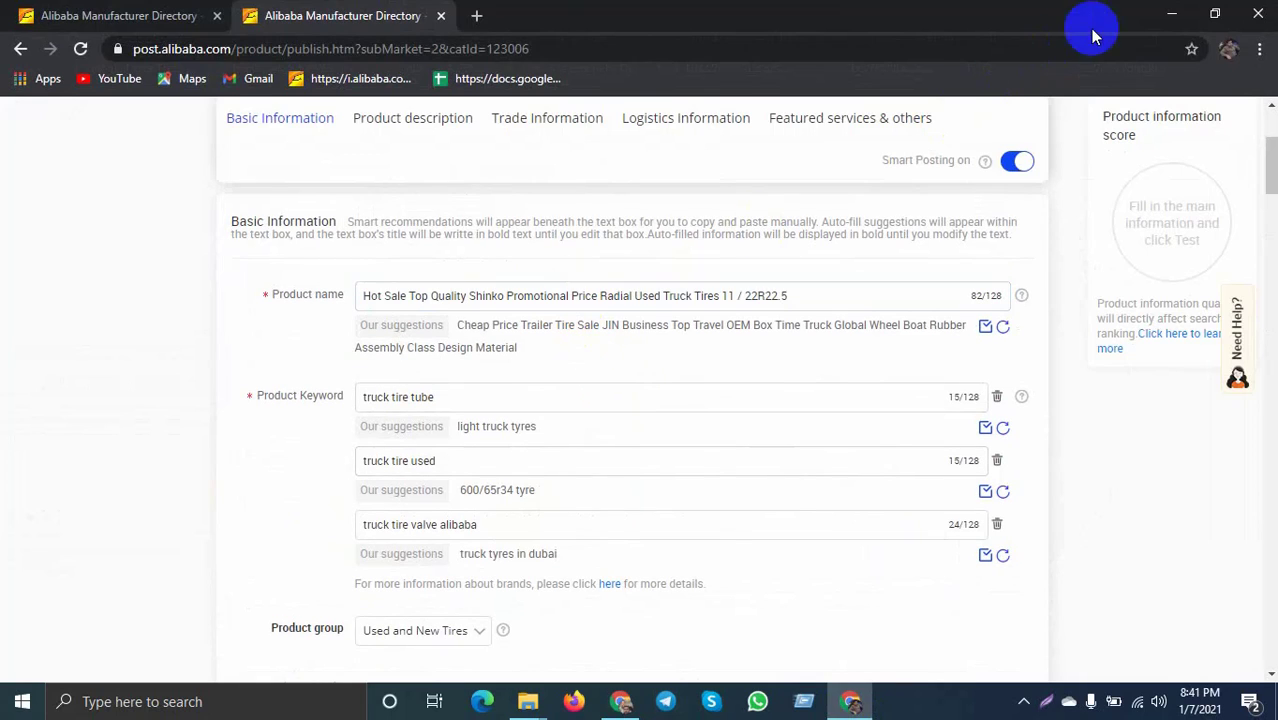
In File Explorer's Downloads folder, rename the first tire image "Hot Sale Top Quality Shinko Promotional Price Radial Used Truck Tires 11 22R22.5"
left_click(1170, 15)
left_click(1172, 12)
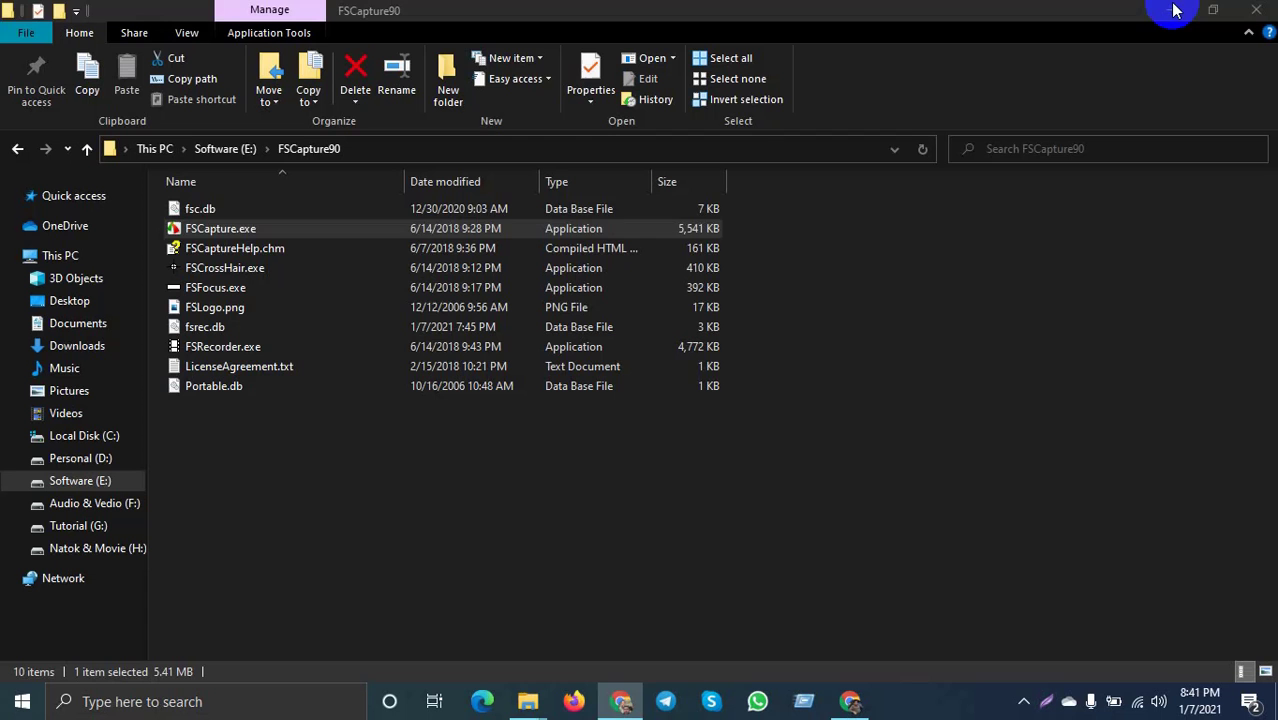
left_click(63, 350)
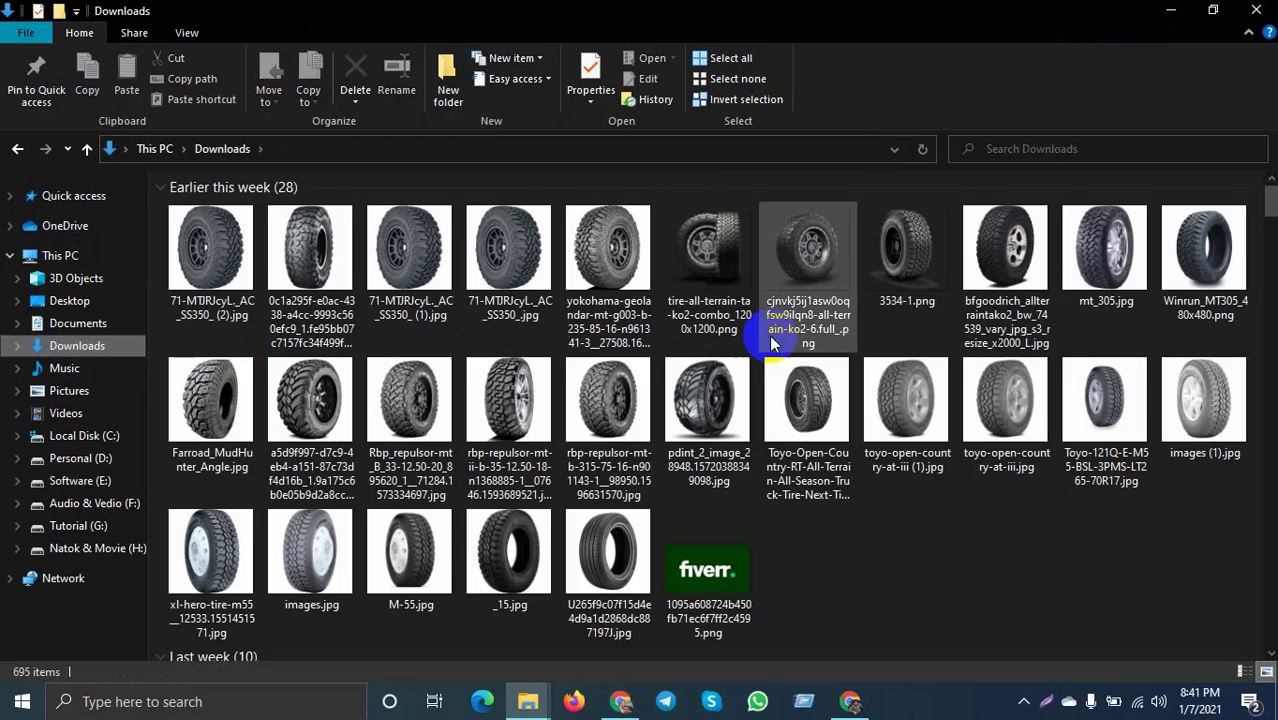
left_click(228, 285)
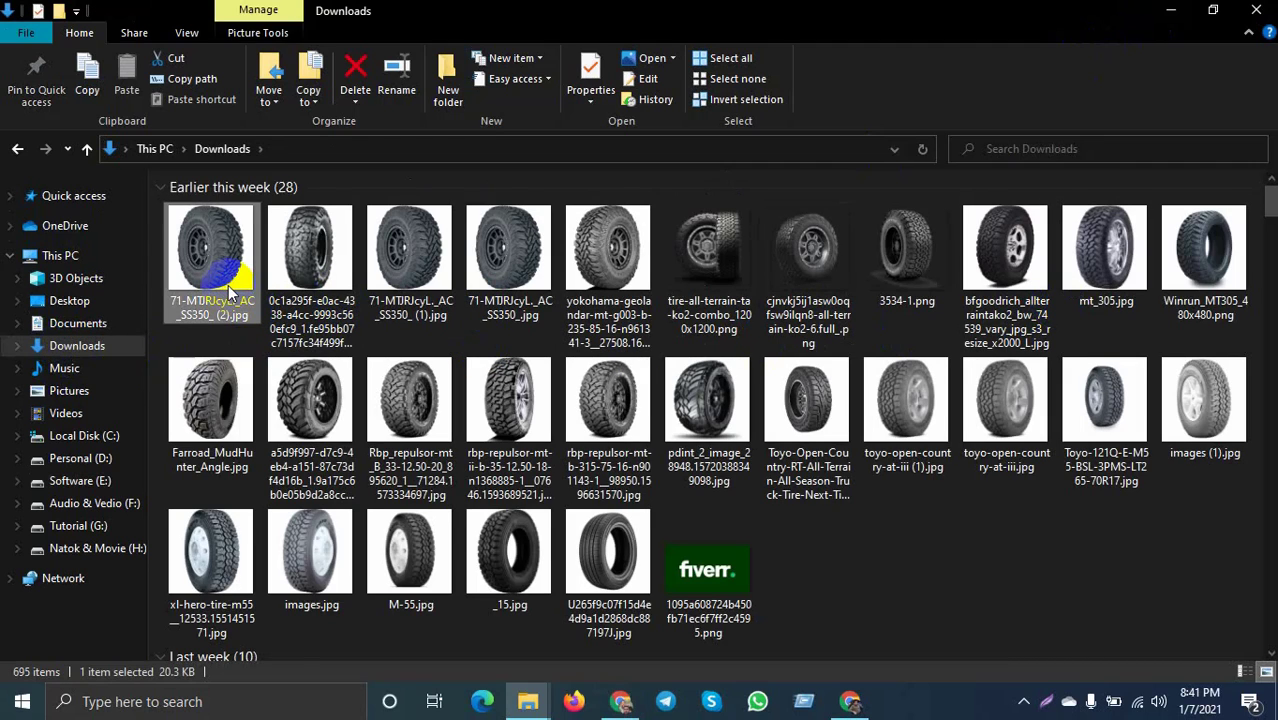
right_click(228, 285)
left_click(290, 640)
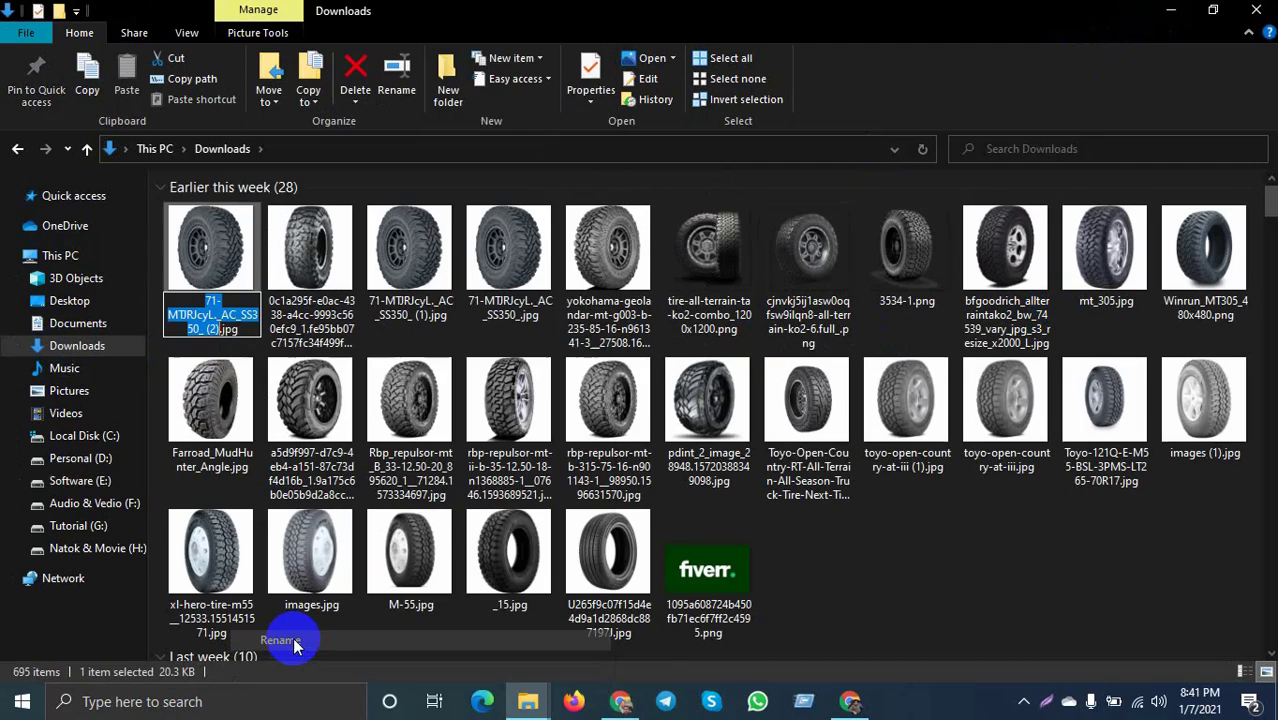
type("Hot Sale Top Quality Shinko Promotional Price Radial Used Truck Tires 11 22R22.5")
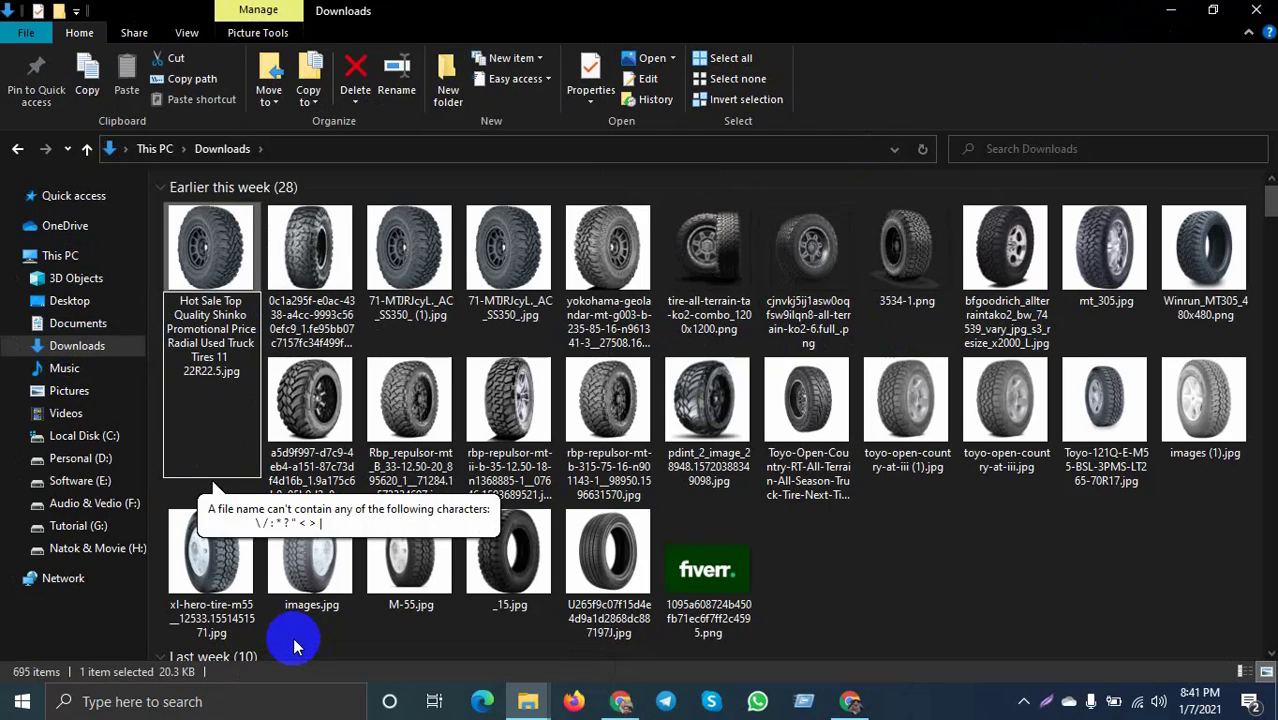
key("Return")
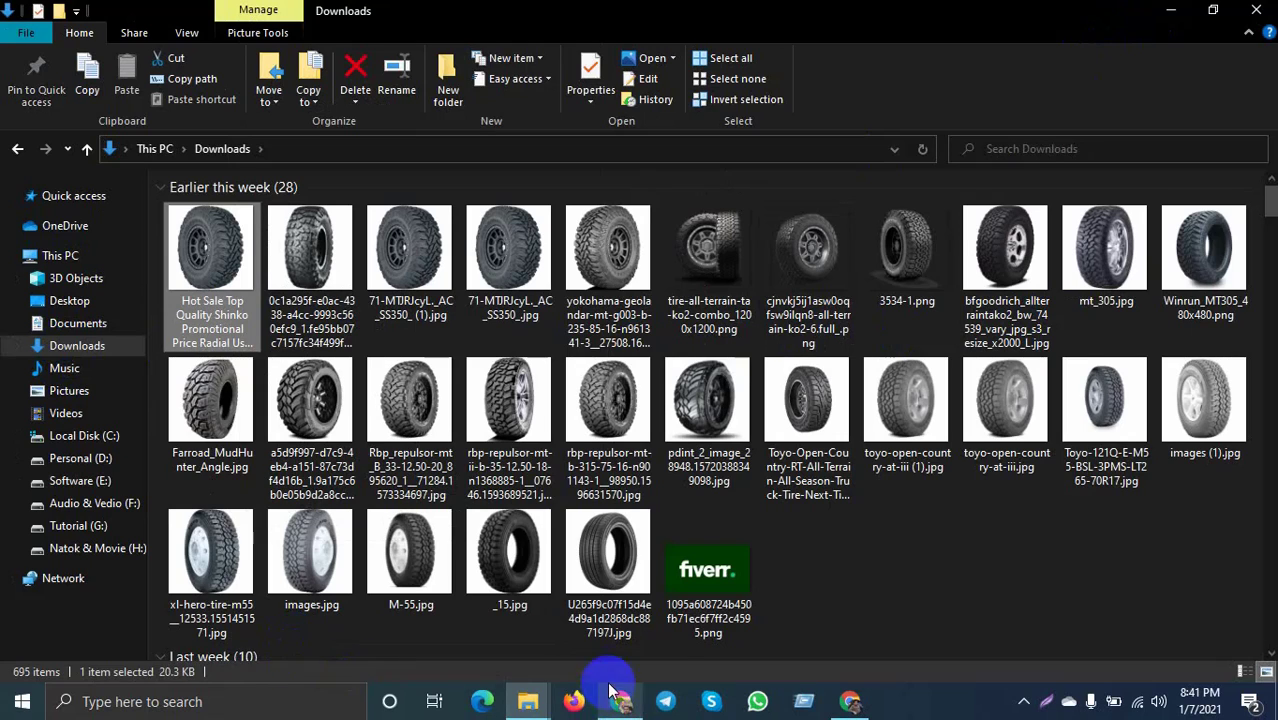
Return to the Alibaba listing and upload the renamed "Hot Sale Top Quality Shinko..." image from Downloads as the first Product Photo
left_click(849, 705)
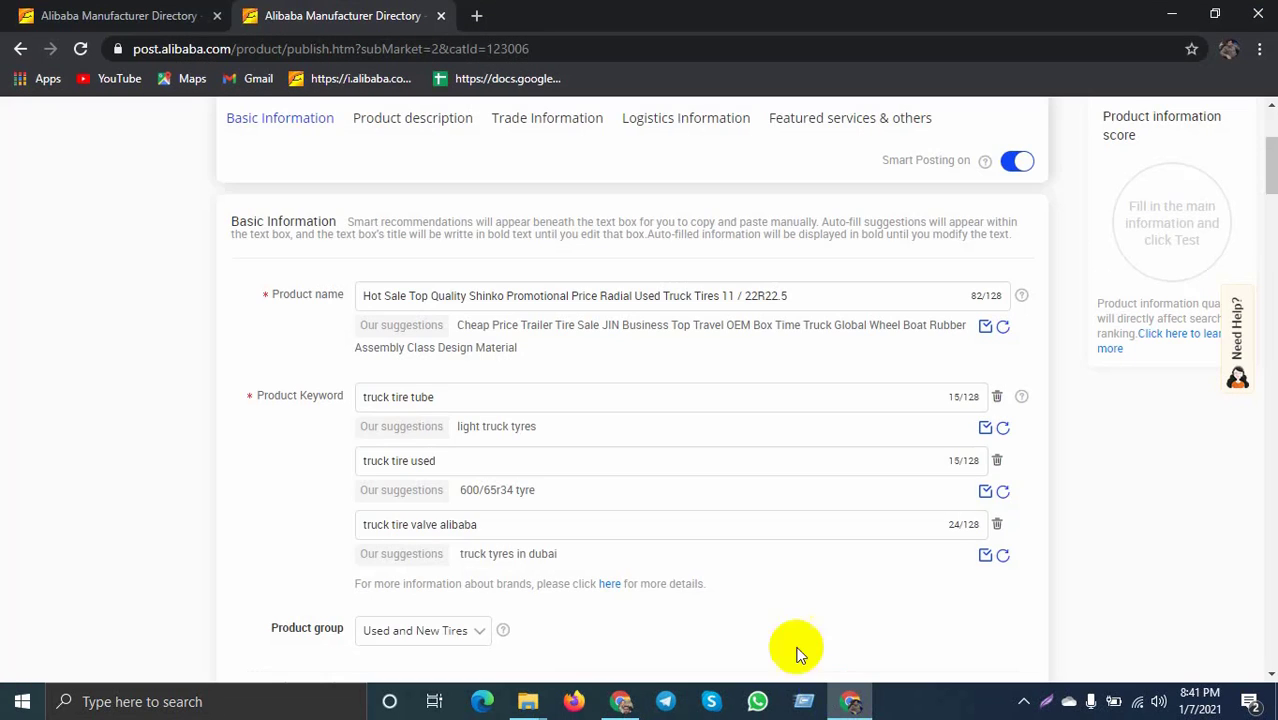
scroll(300, 440, "down", 4)
scroll(344, 432, "down", 10)
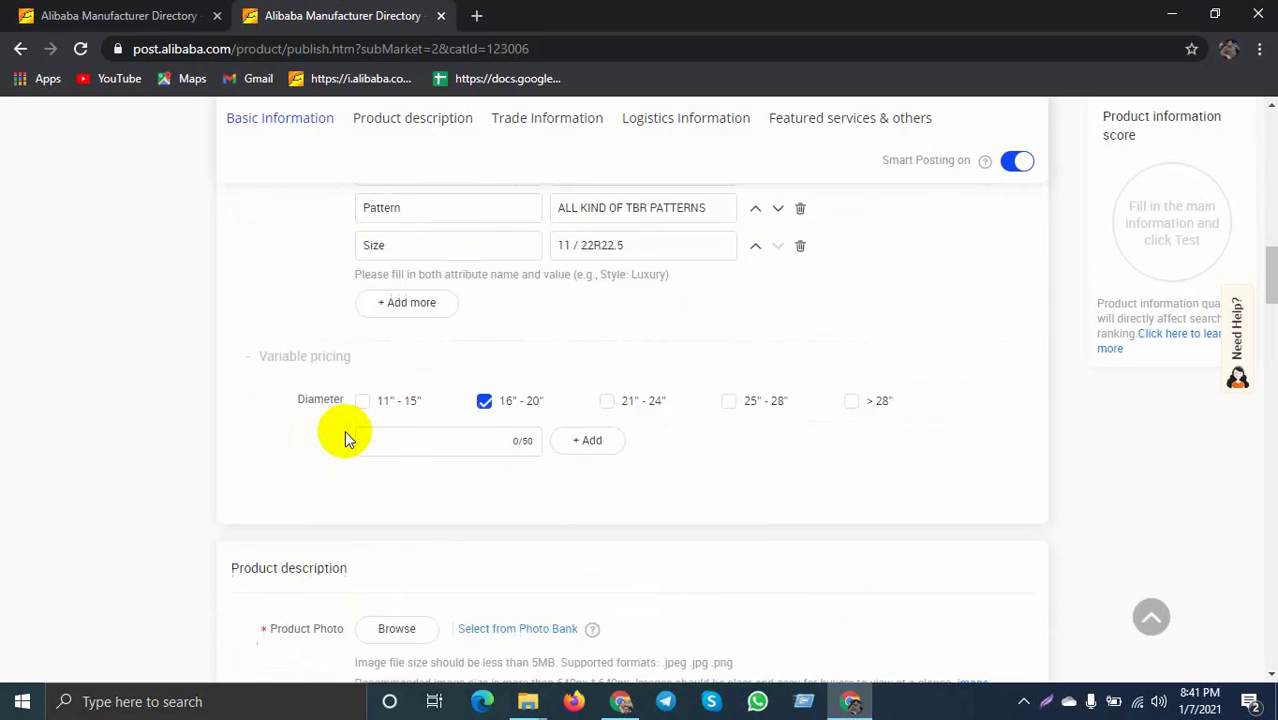
left_click(396, 241)
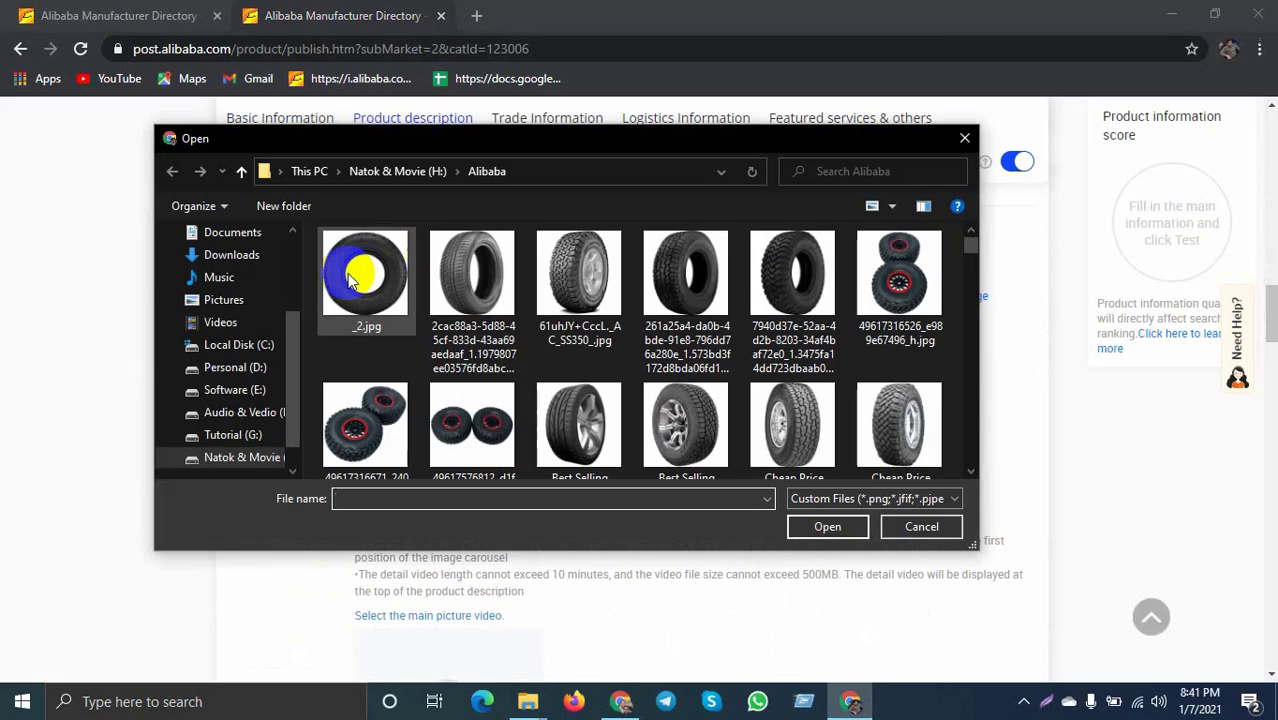
left_click(235, 256)
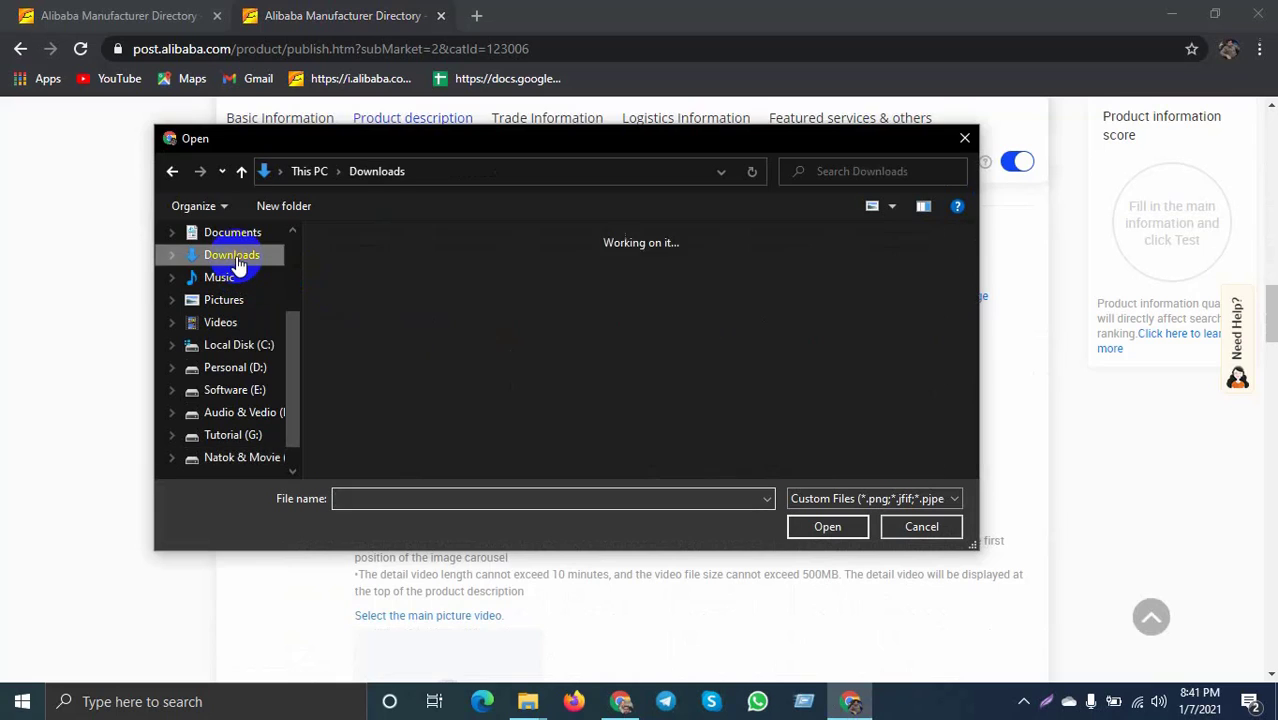
left_click(360, 360)
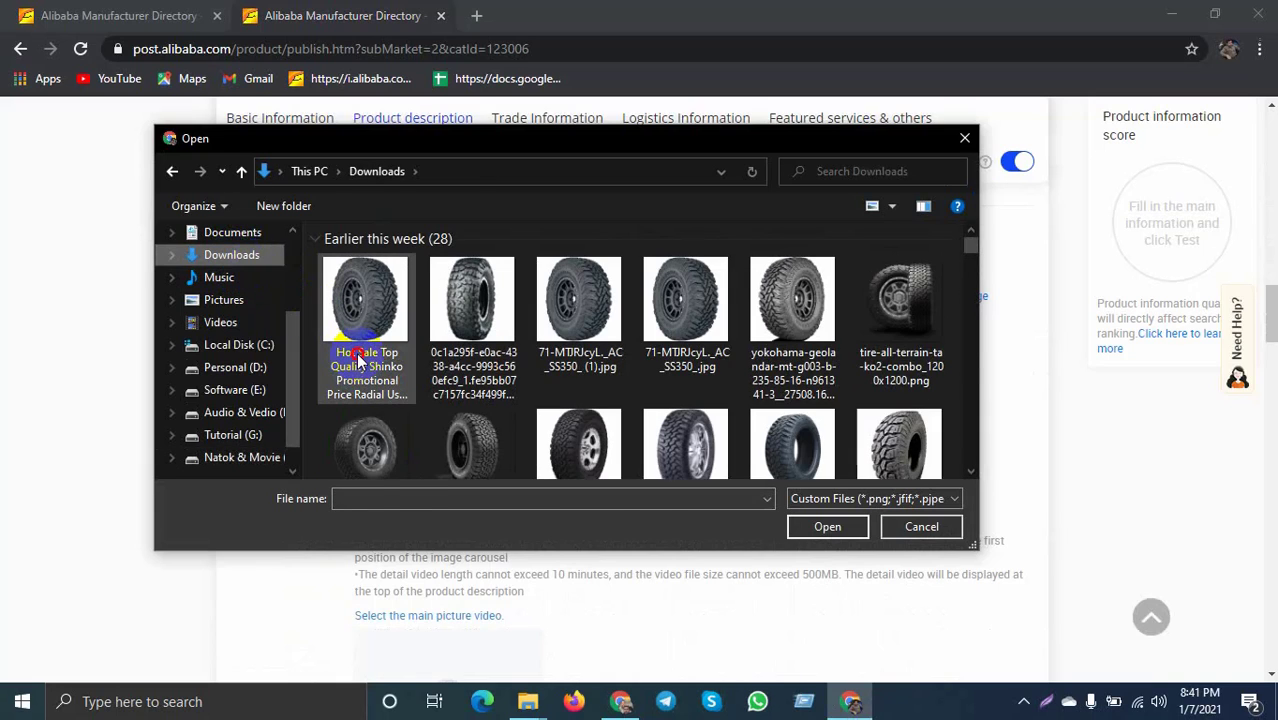
left_click(827, 527)
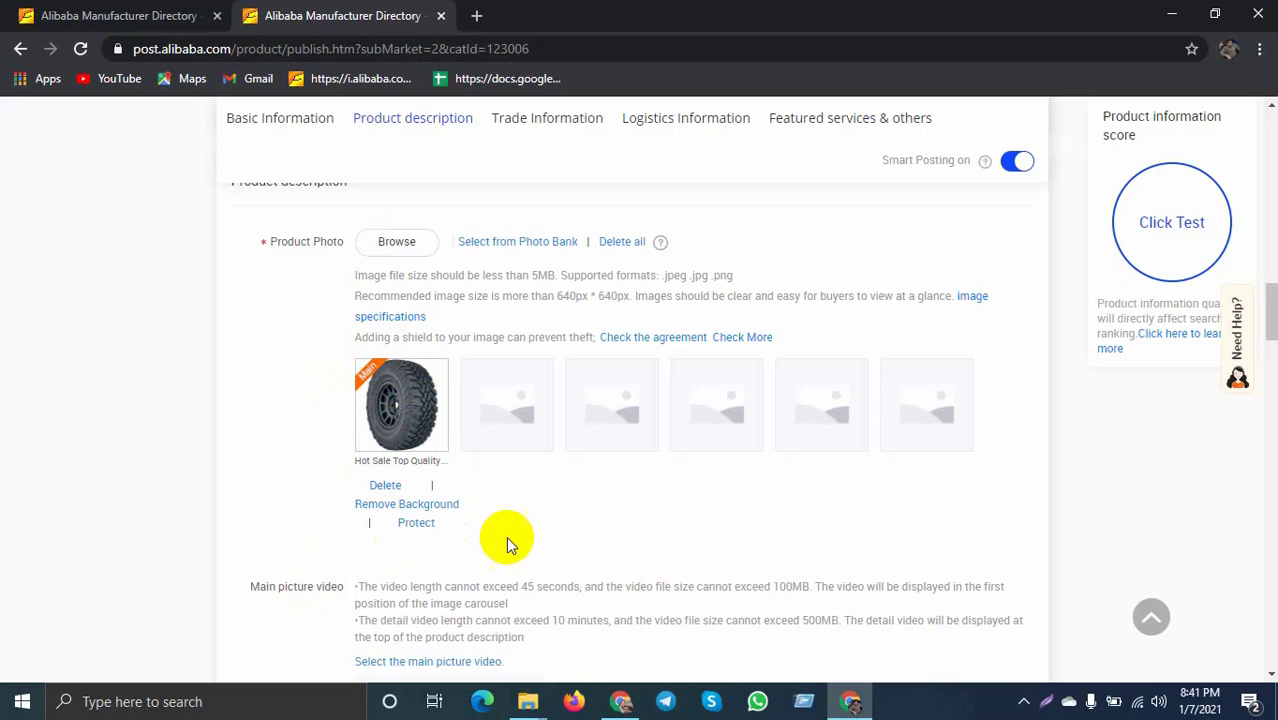
Upload the next five tire images from Downloads, from the 0c1a295f file through tire-all-terrain-ta-ko2-combo_1200x1200.png, as additional Product Photos
left_click(396, 243)
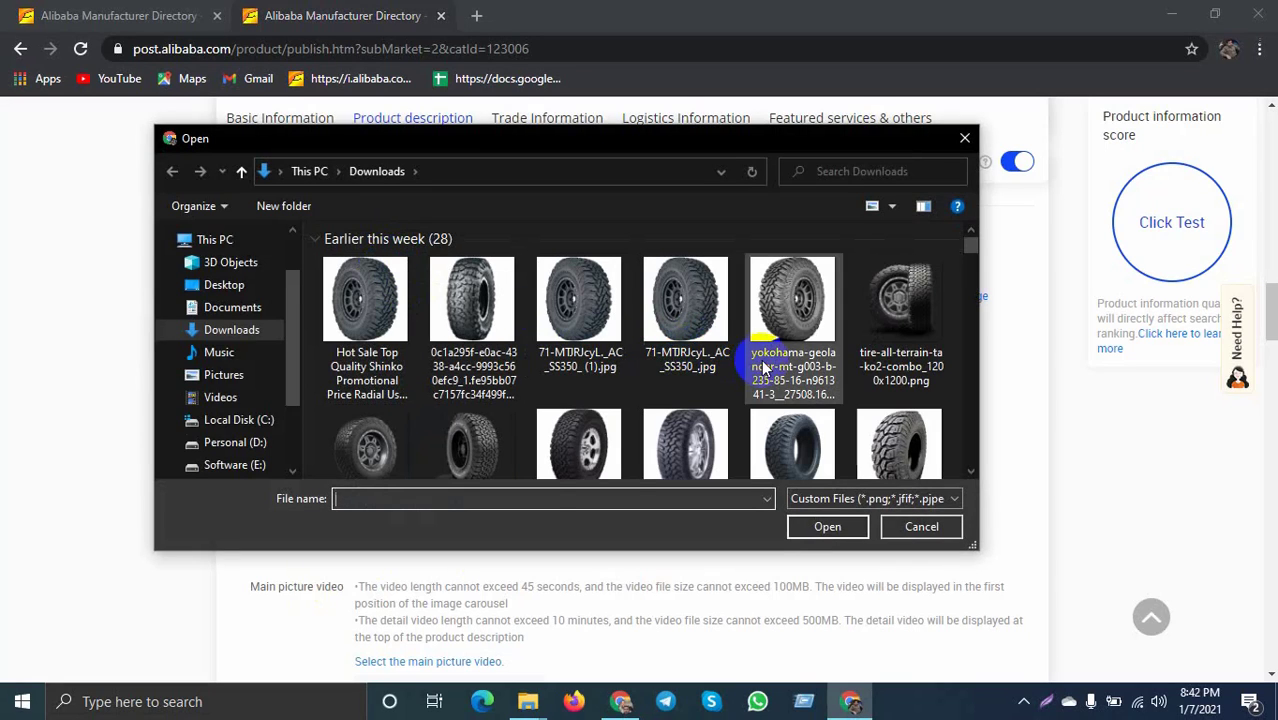
left_click(466, 360)
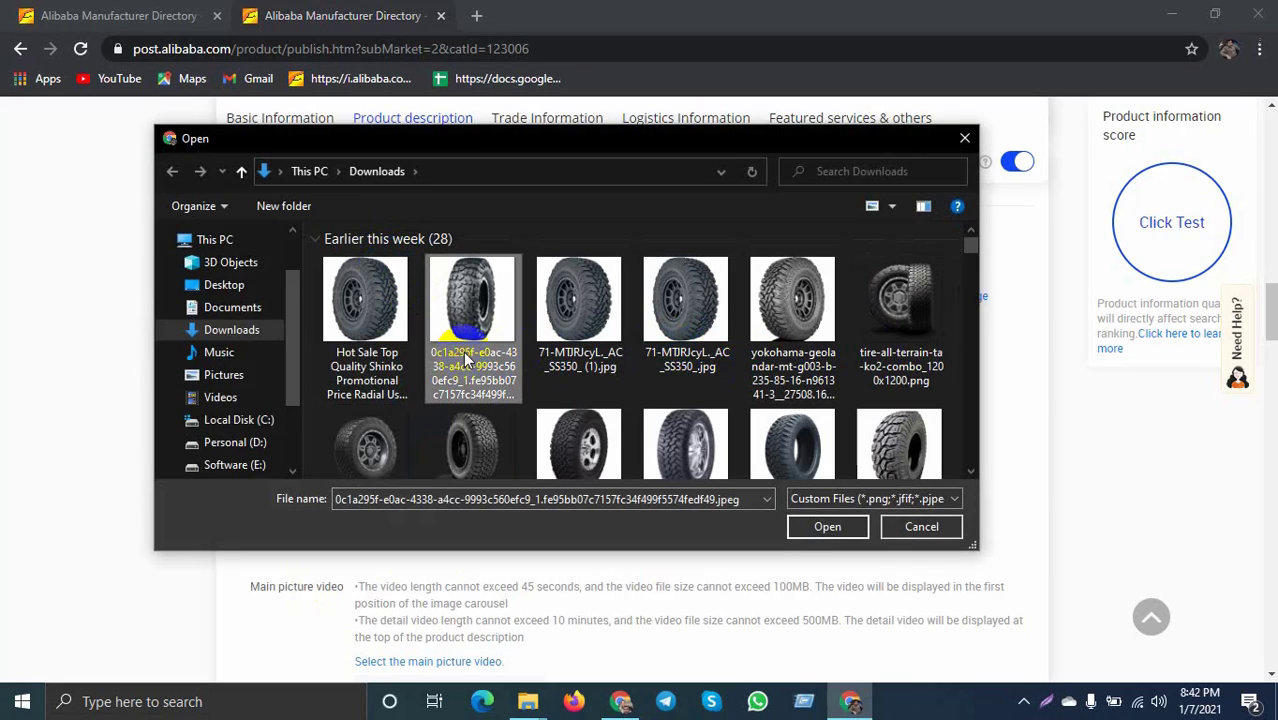
left_click(570, 330, "ctrl")
left_click(682, 330, "ctrl")
left_click(790, 330, "ctrl")
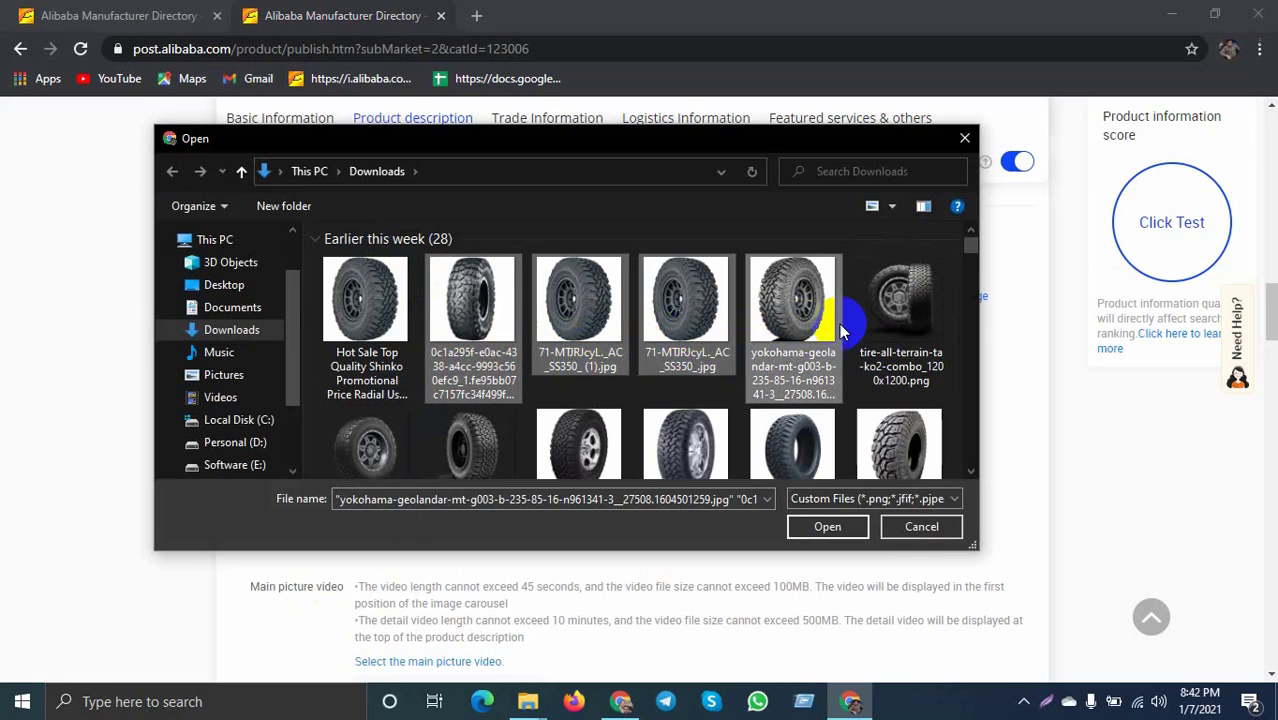
left_click(900, 335, "ctrl")
left_click(827, 526)
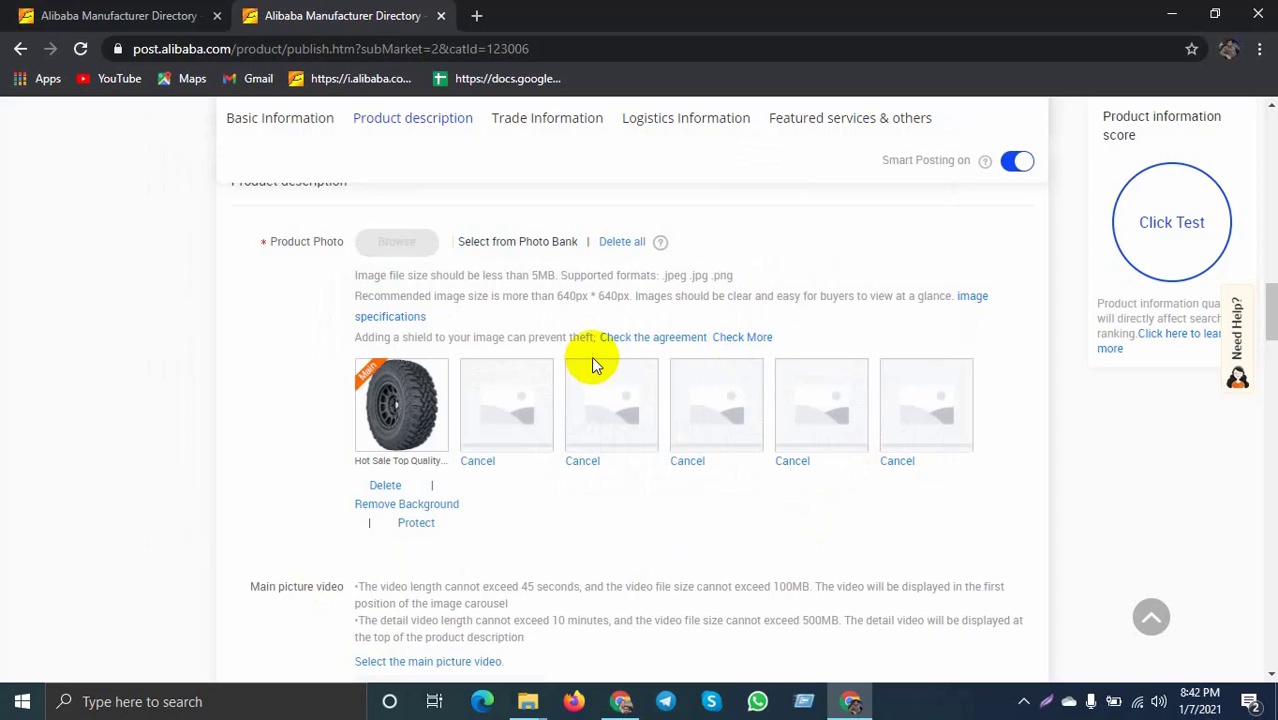
Review the main picture video and detail video requirements and the Product Detail editing options below the product photos
scroll(560, 365, "down", 4)
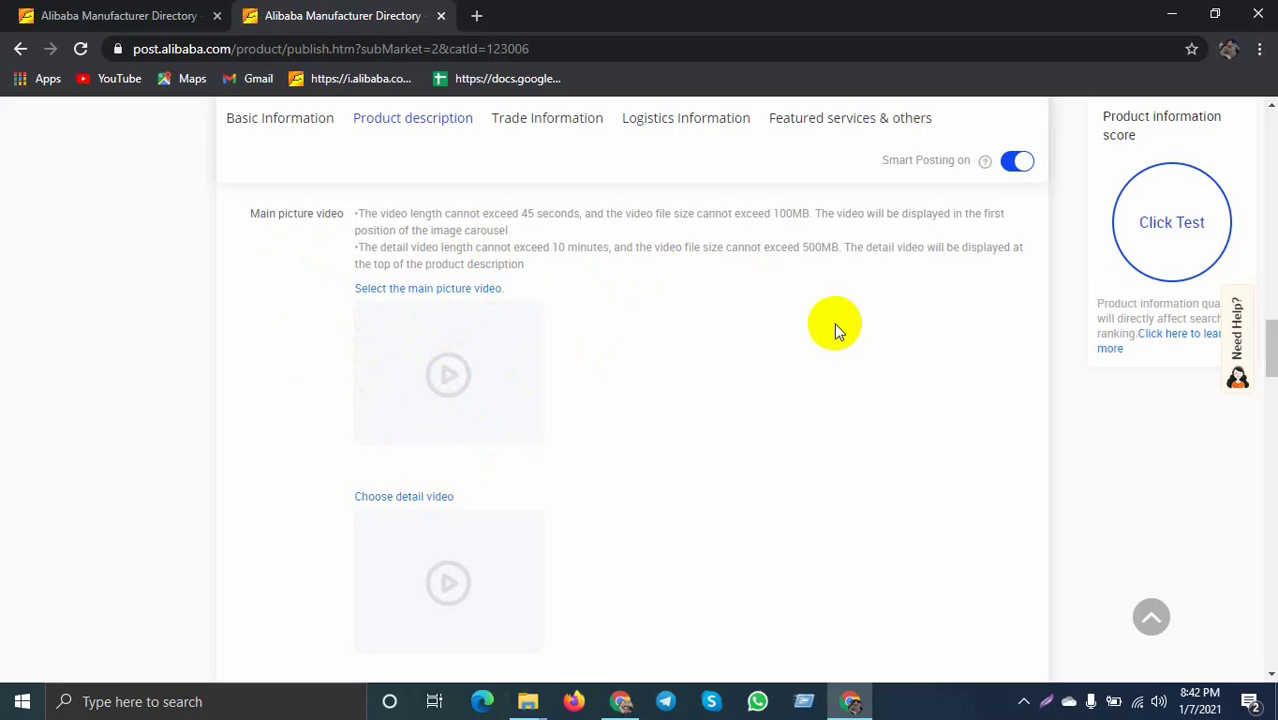
scroll(800, 330, "up", 4)
scroll(716, 400, "down", 2)
scroll(716, 400, "down", 4)
scroll(465, 334, "up", 2)
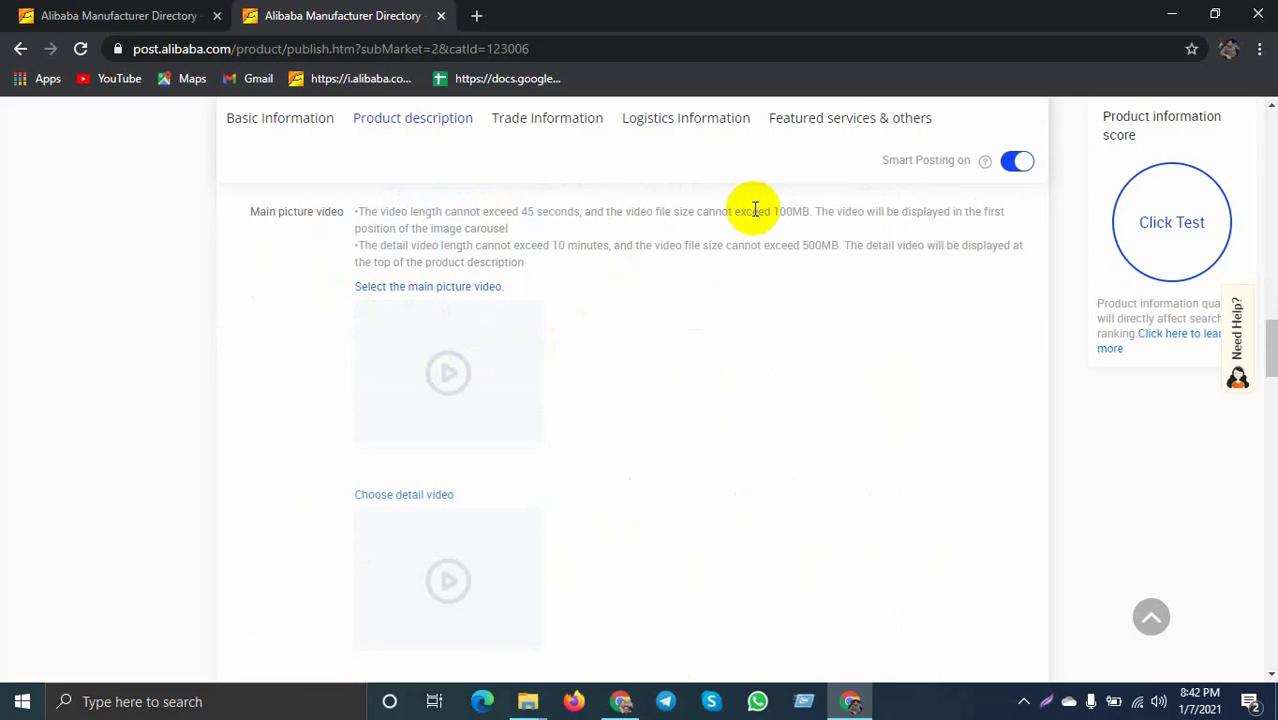
scroll(698, 316, "down", 4)
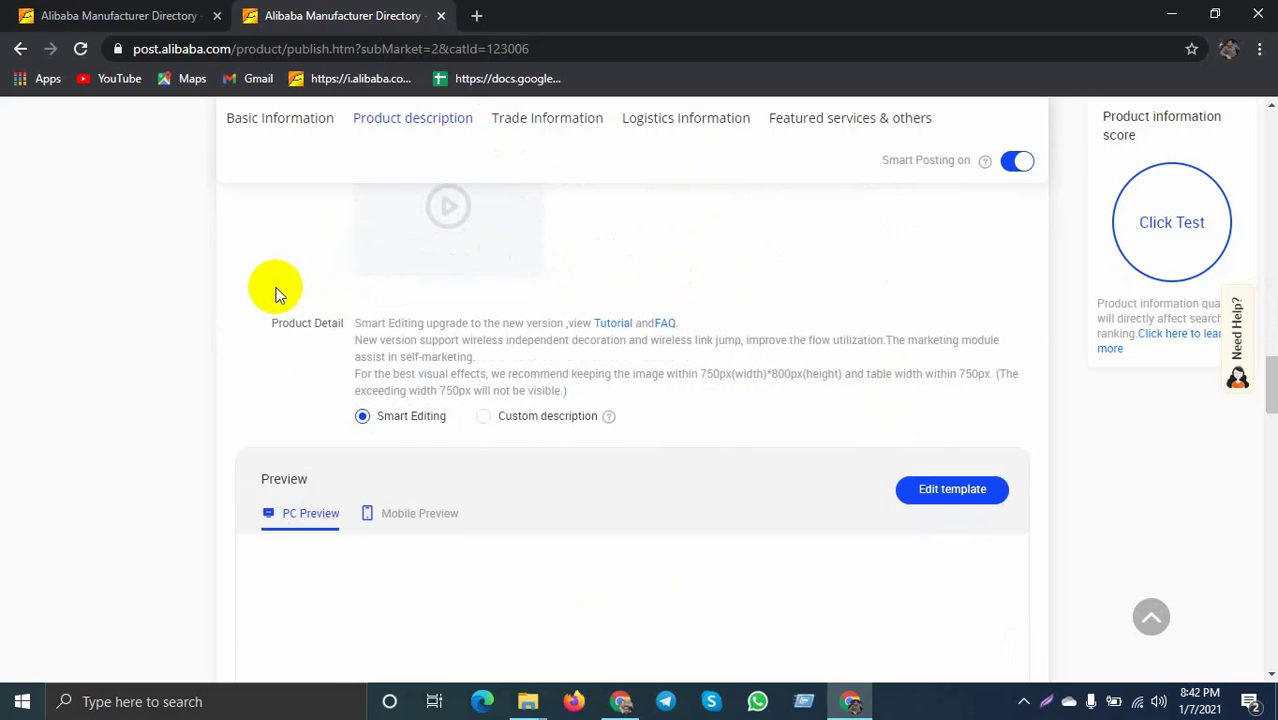
scroll(300, 280, "down", 1)
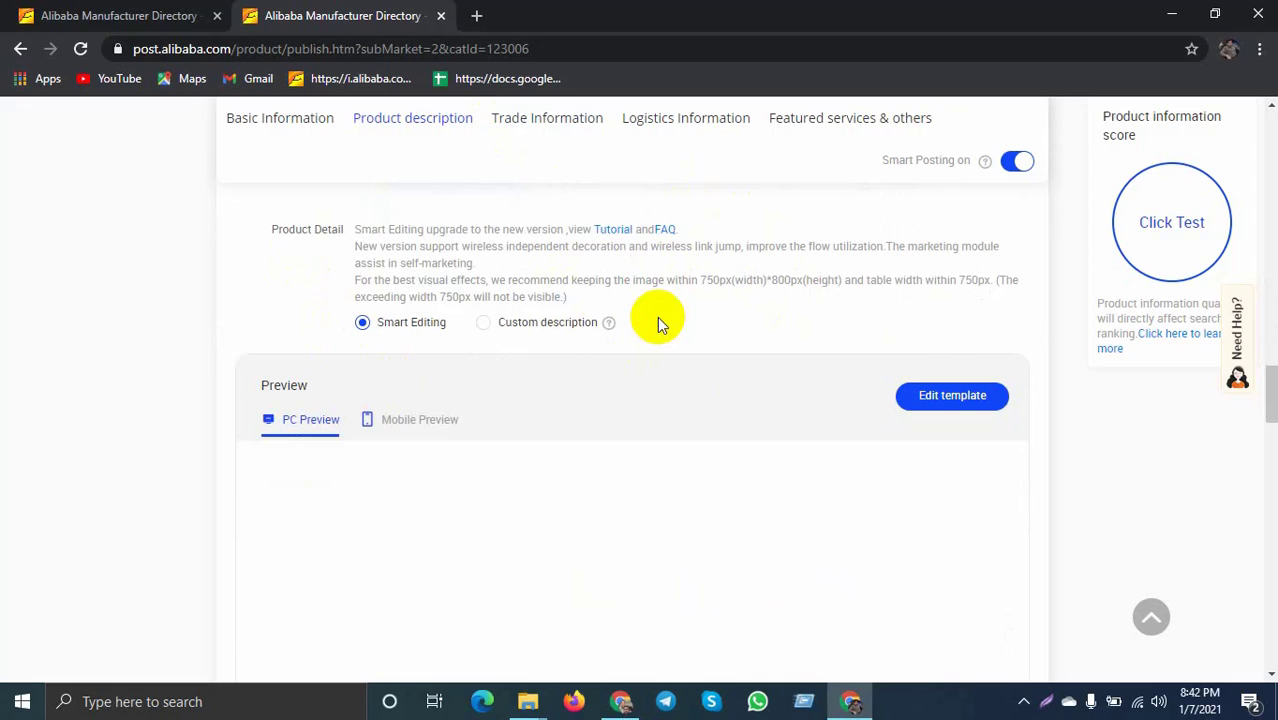
scroll(657, 320, "down", 2)
scroll(657, 320, "up", 3)
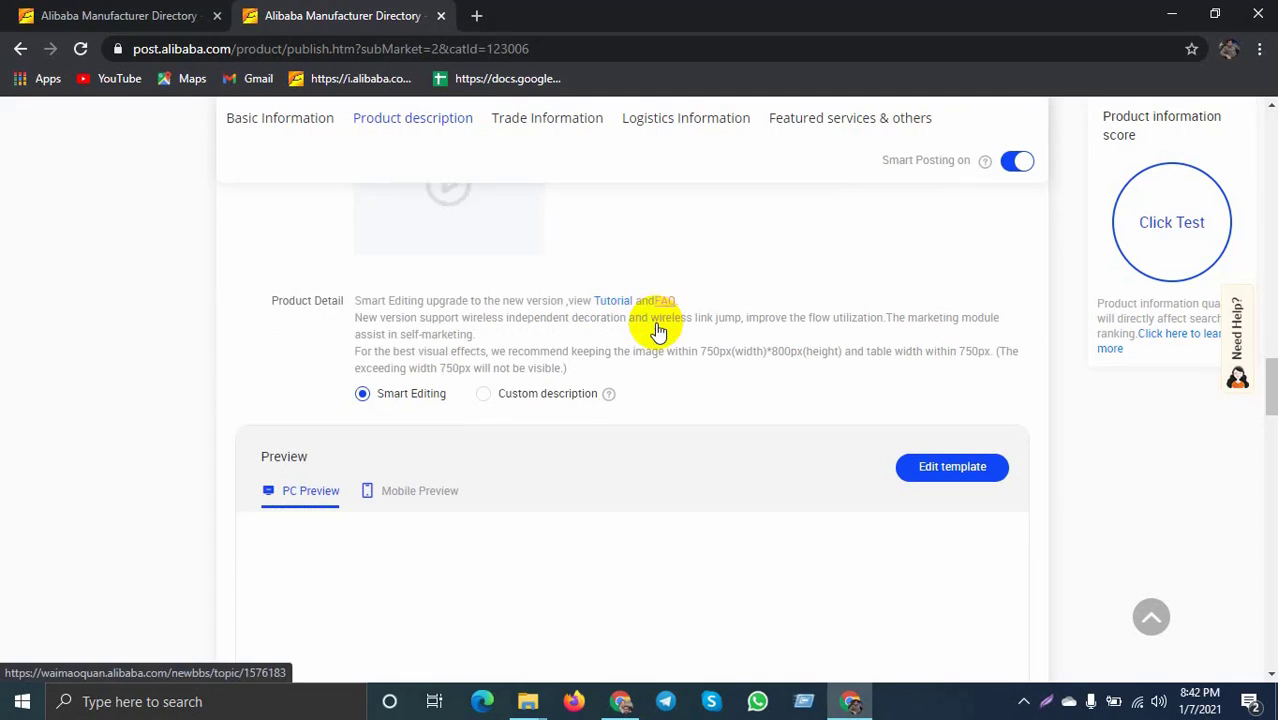
Switch the Product Detail from Smart Editing to Custom description and bring its empty text editor into view
scroll(659, 330, "down", 1)
left_click(481, 325)
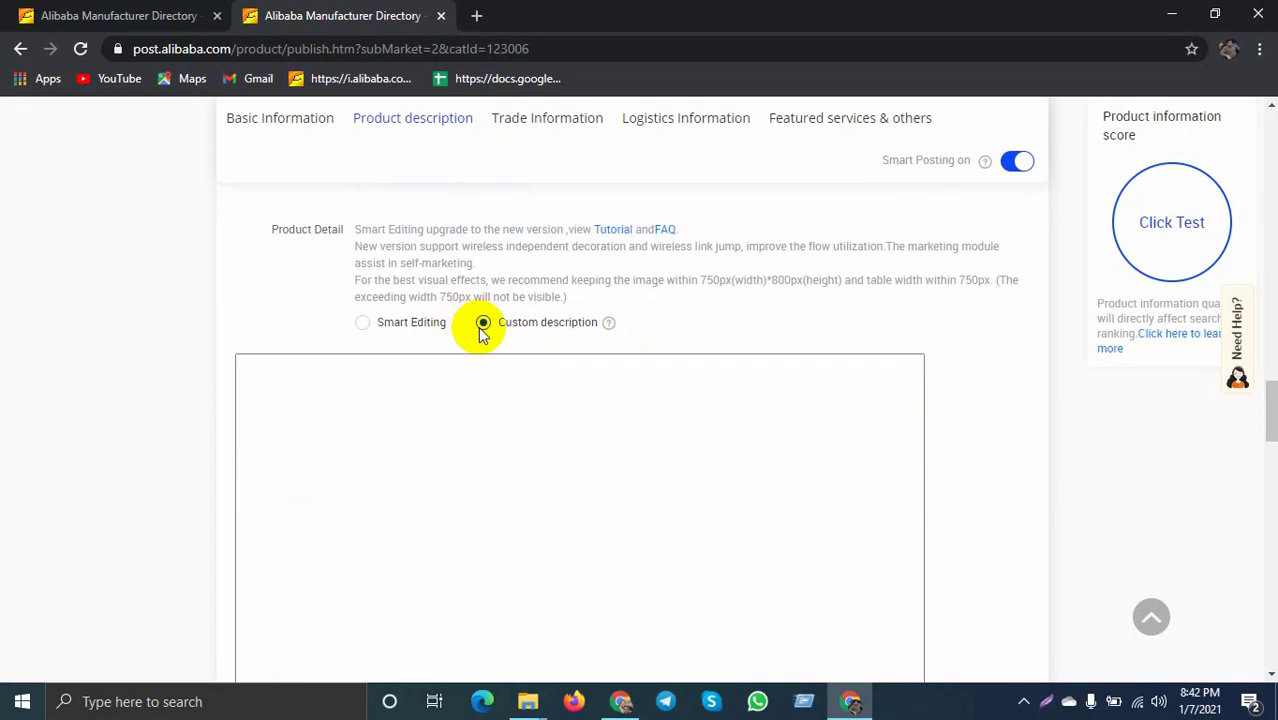
scroll(510, 478, "down", 4)
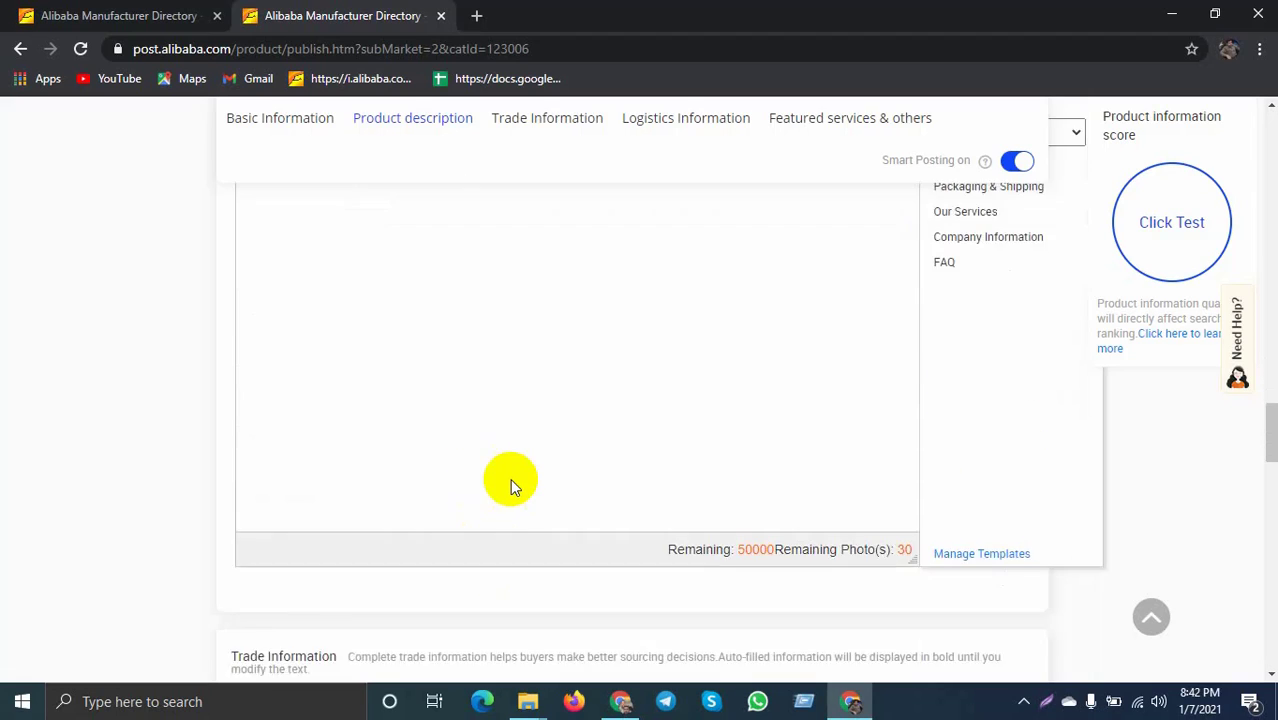
scroll(519, 357, "up", 2)
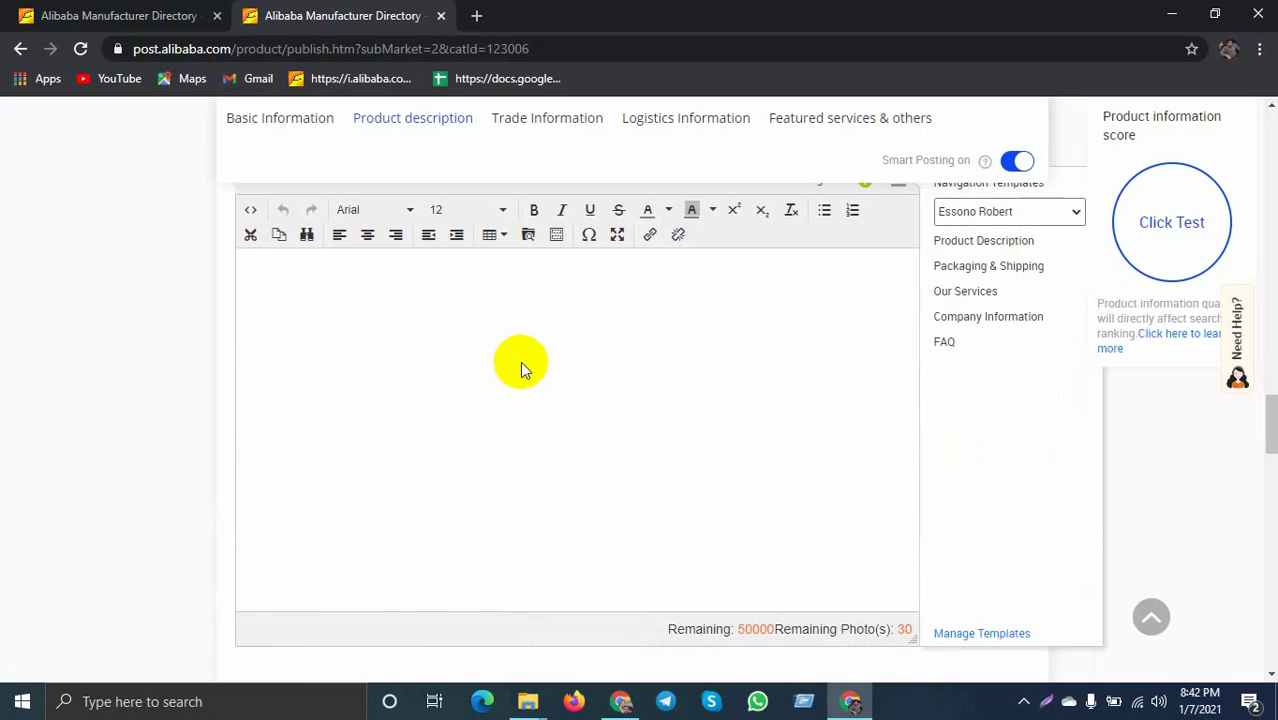
Open Manage Products from My Alibaba in a new tab and look through the first page of approved products
left_click(100, 12)
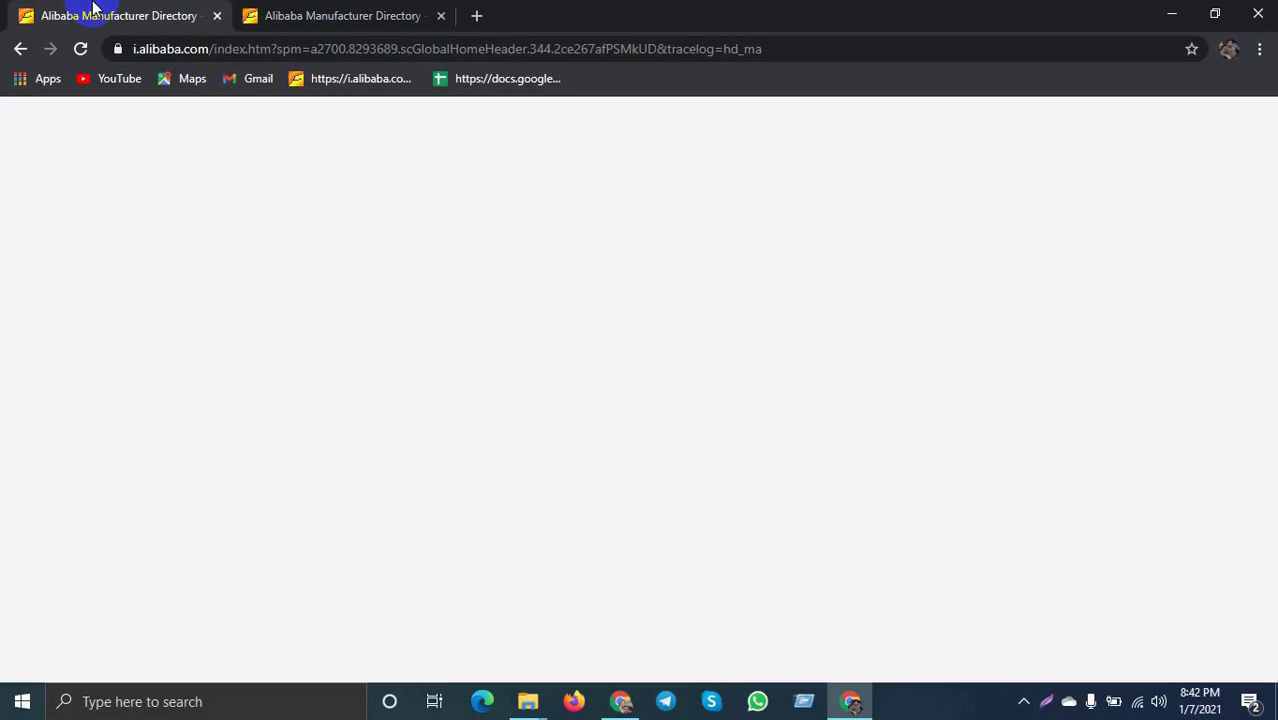
mouse_move(103, 268)
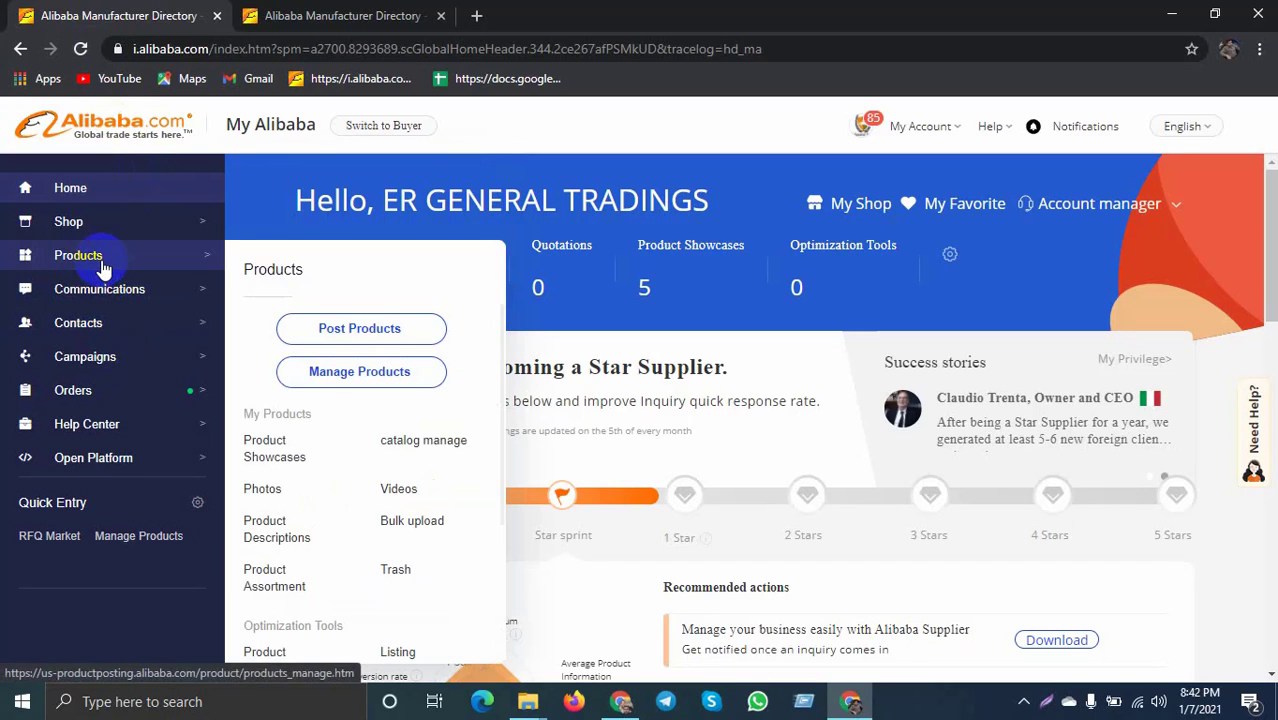
right_click(334, 376)
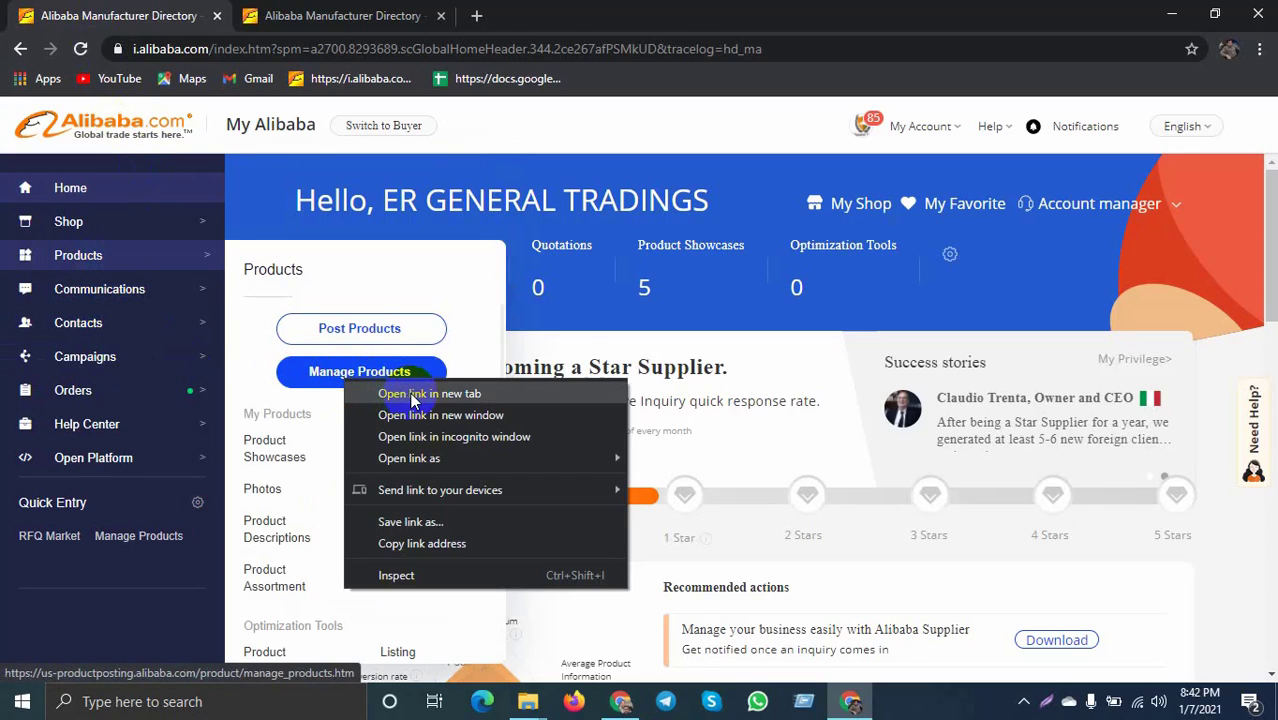
left_click(392, 389)
left_click(545, 12)
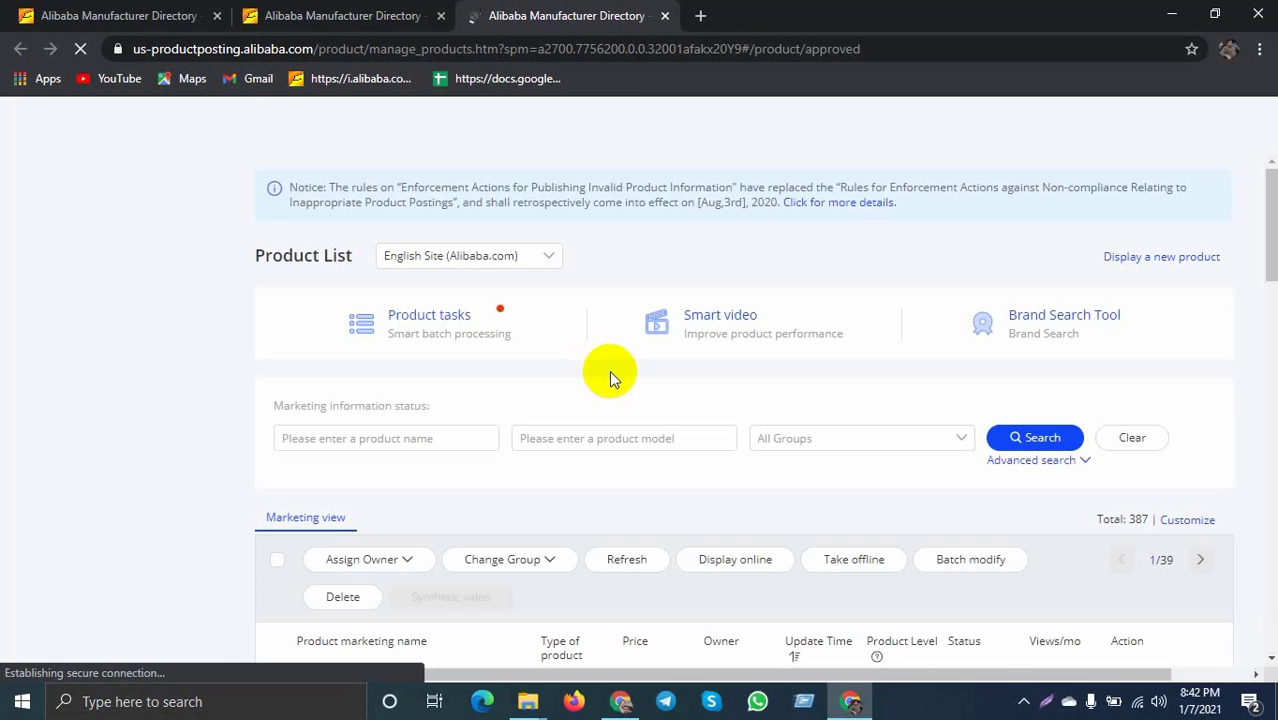
scroll(490, 383, "down", 4)
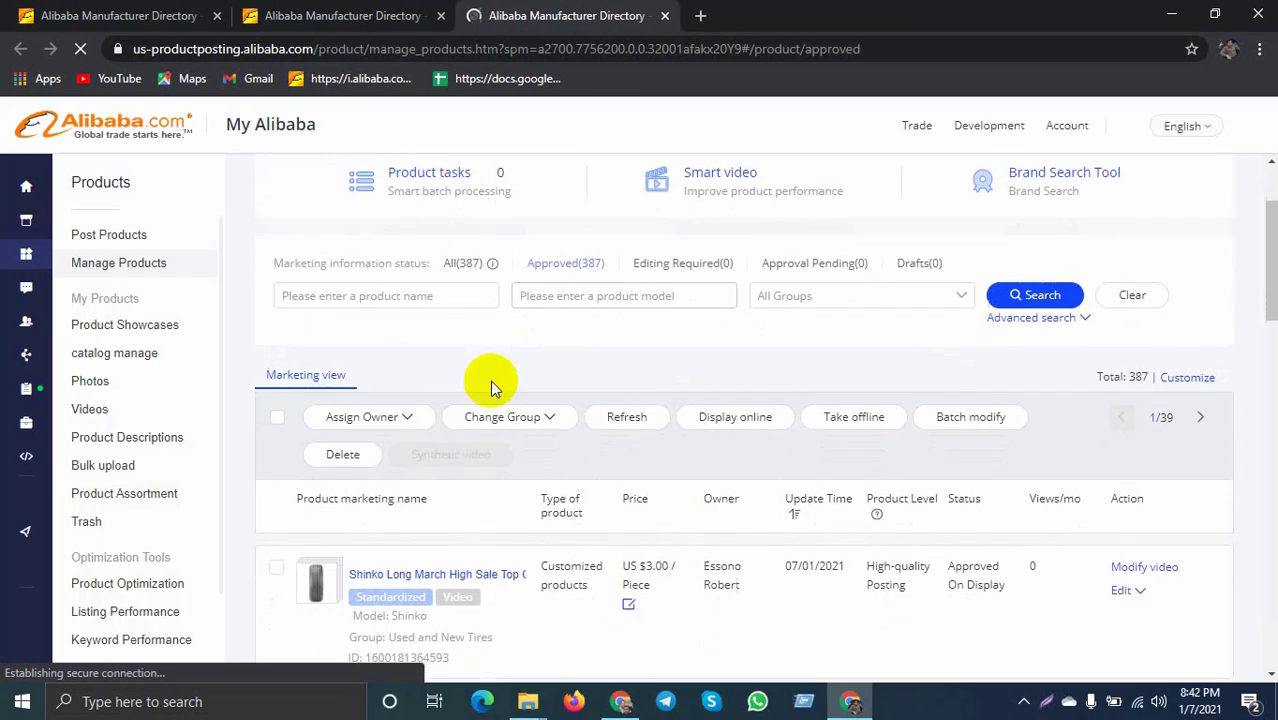
scroll(606, 369, "down", 12)
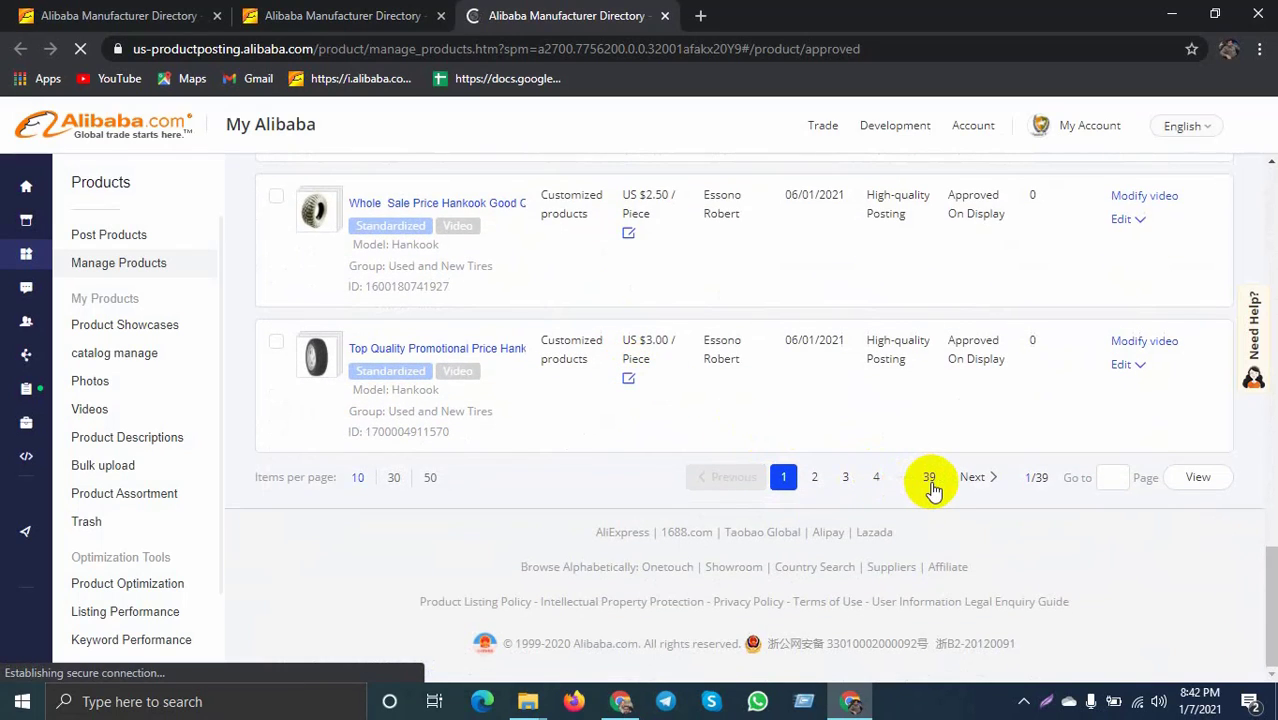
Check the Shinko titles in the 26. Product Title spreadsheet, and look at page 4 of the approved products list in Alibaba
left_click(621, 704)
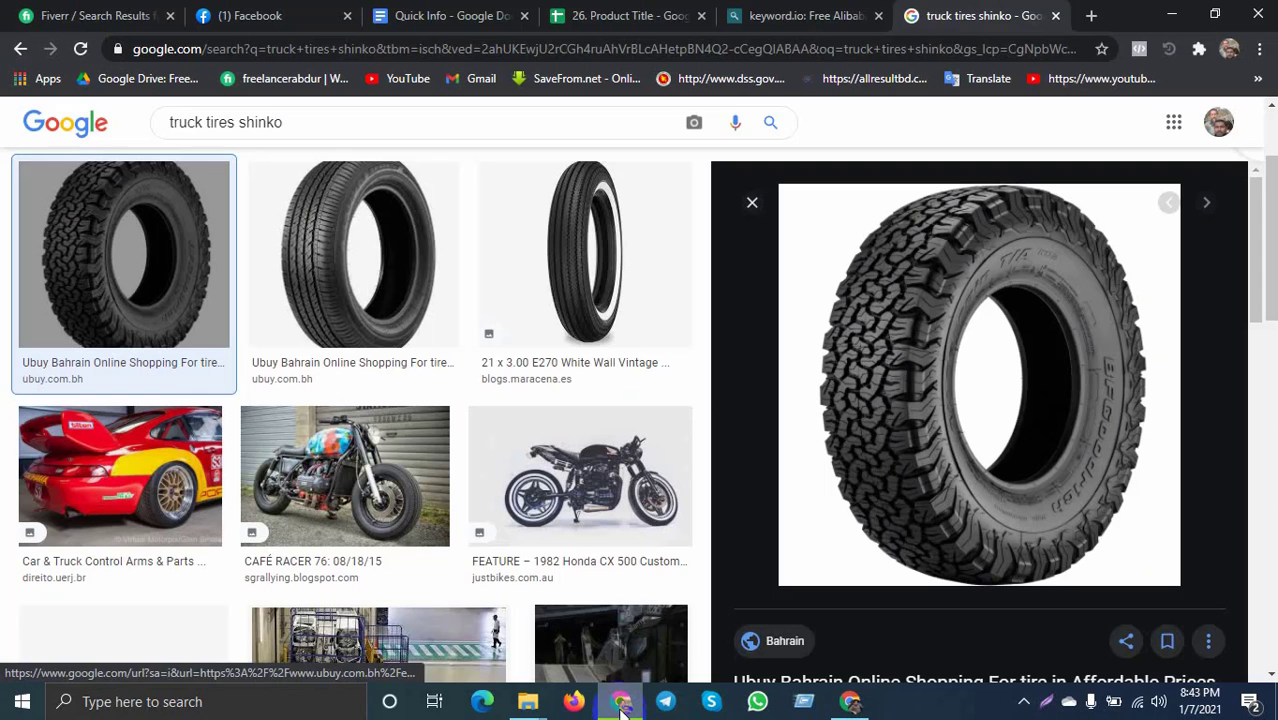
left_click(621, 10)
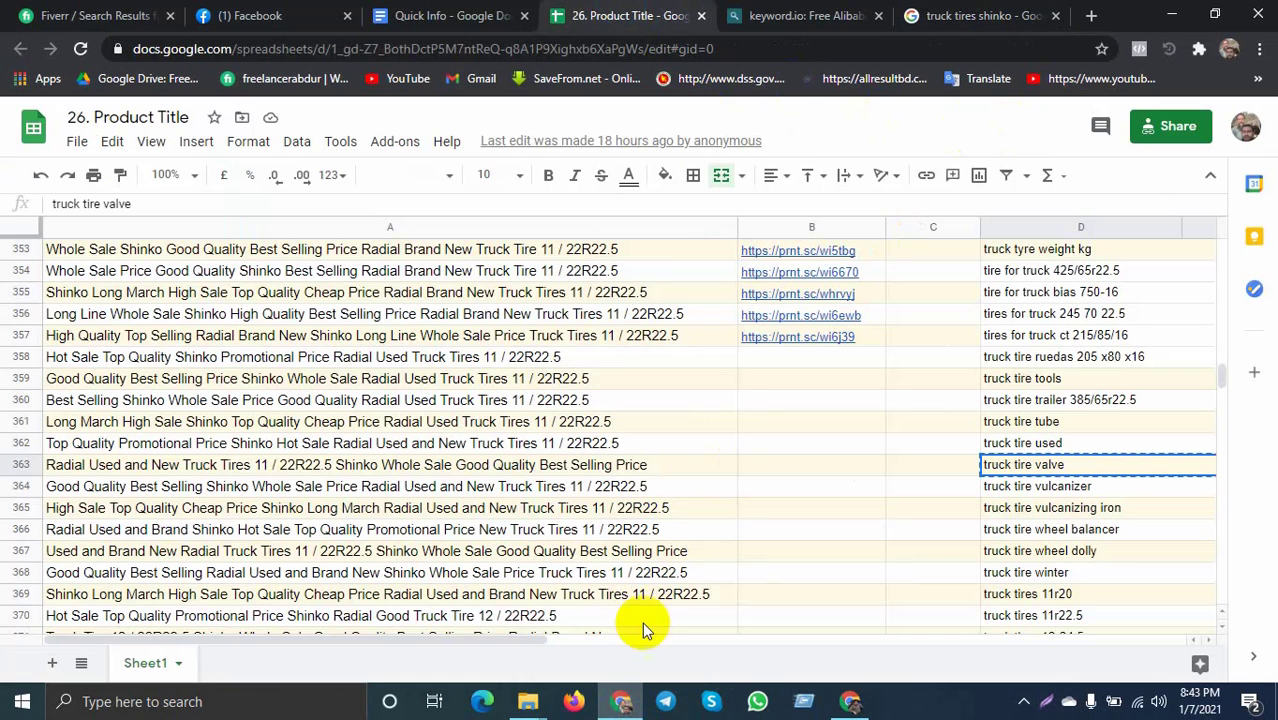
left_click(850, 701)
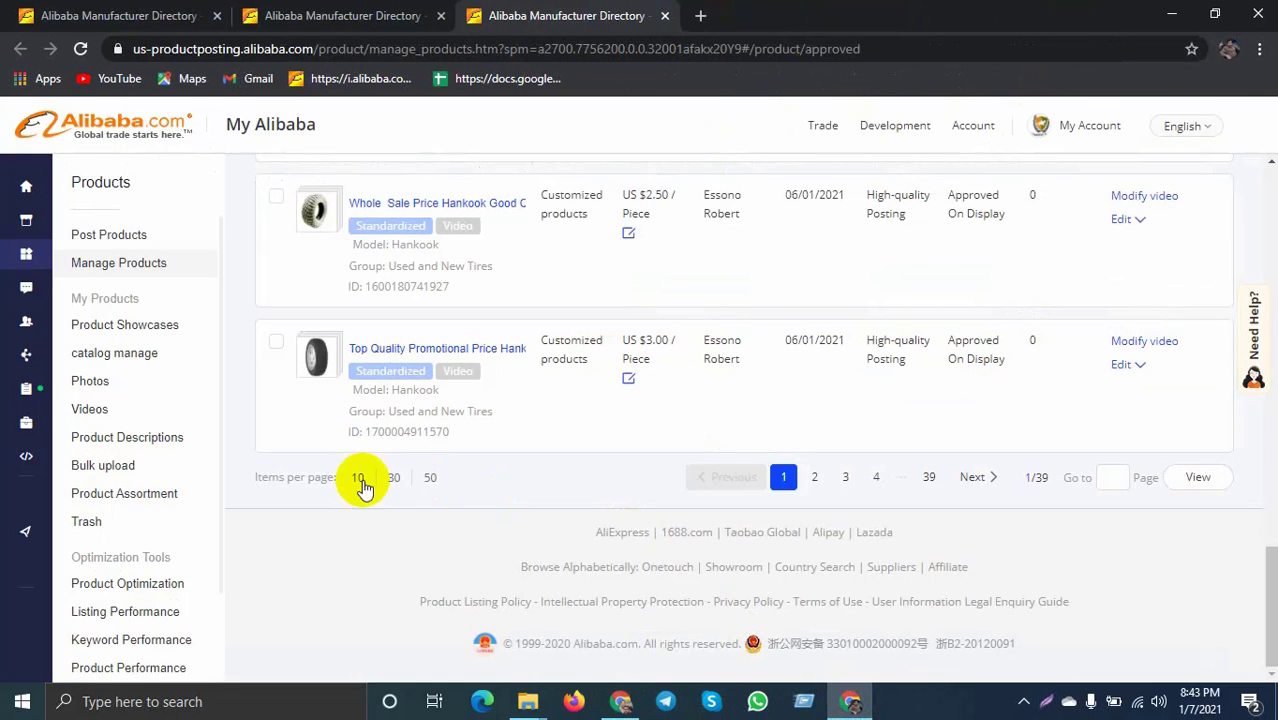
left_click(877, 479)
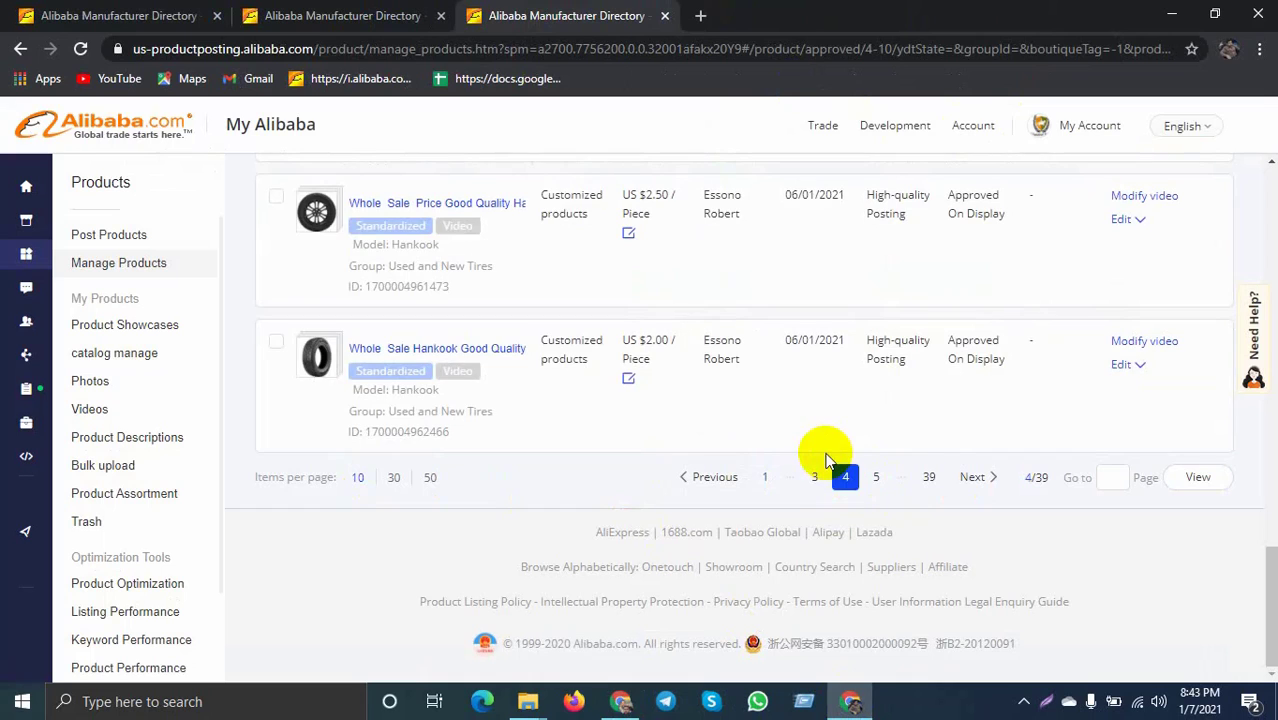
scroll(870, 480, "up", 2)
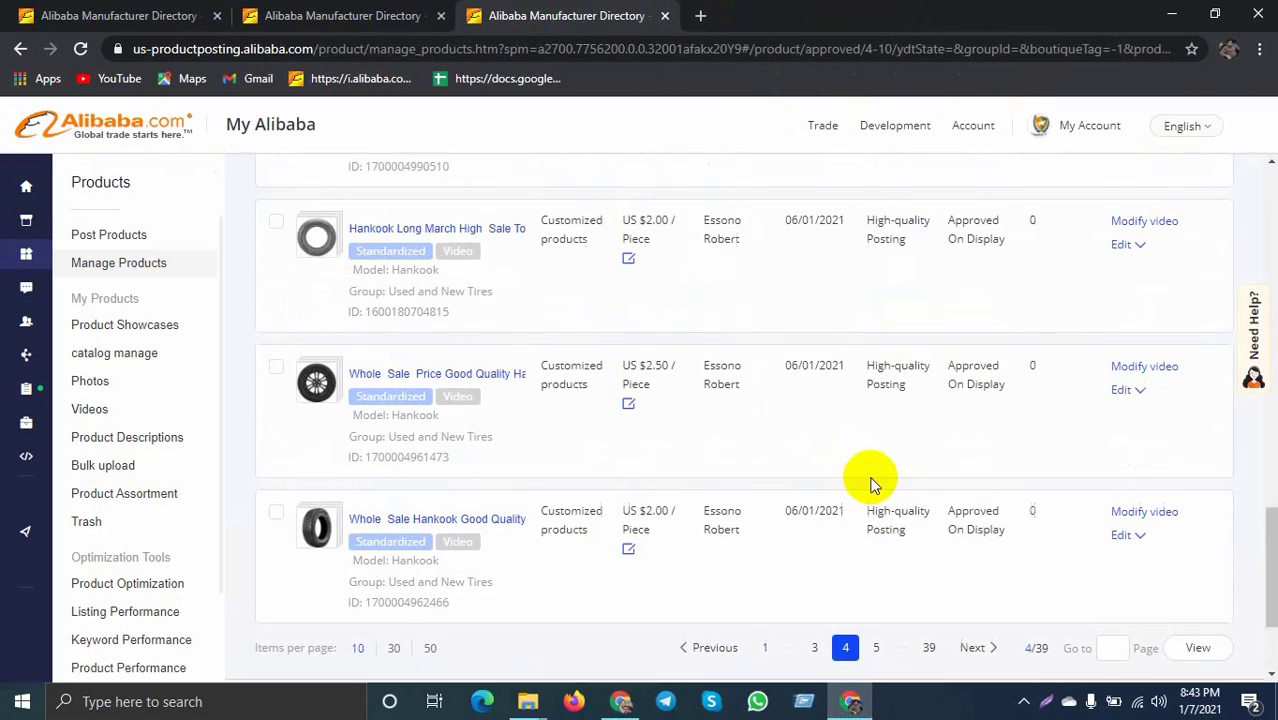
Open the last Hankook product on page 4 of the approved products list for editing in a new tab
scroll(812, 530, "down", 2)
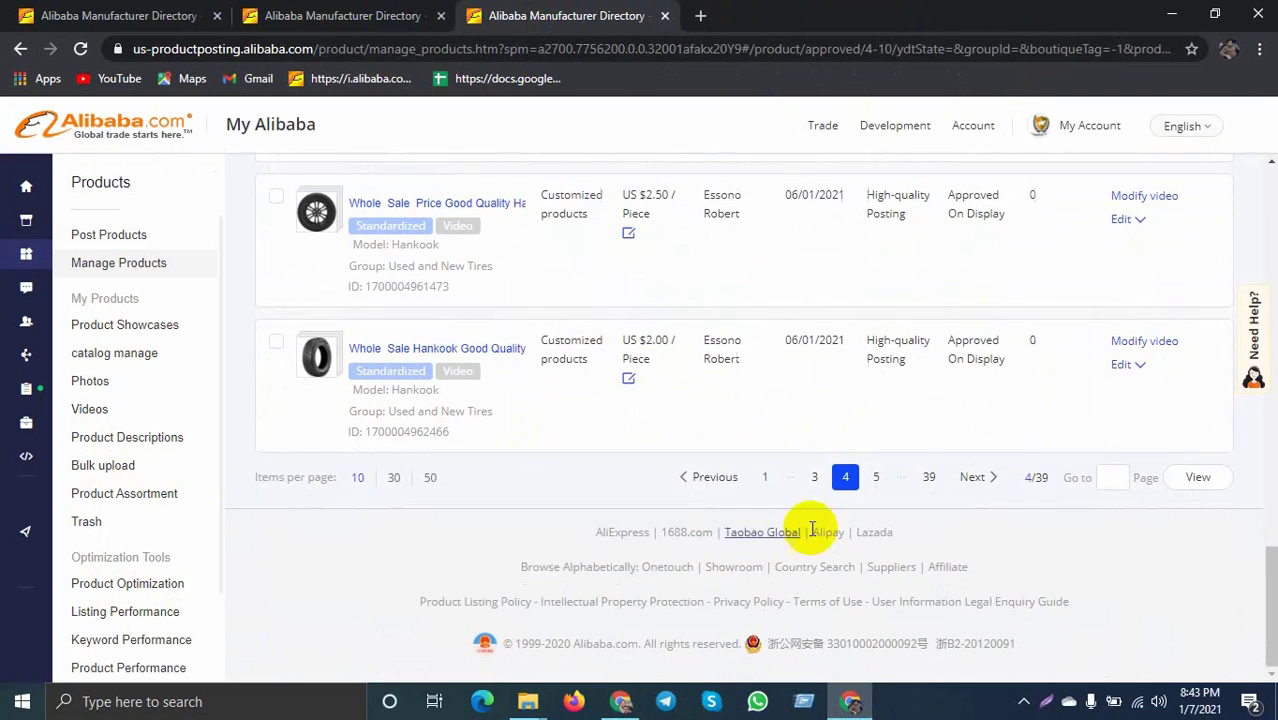
right_click(1120, 370)
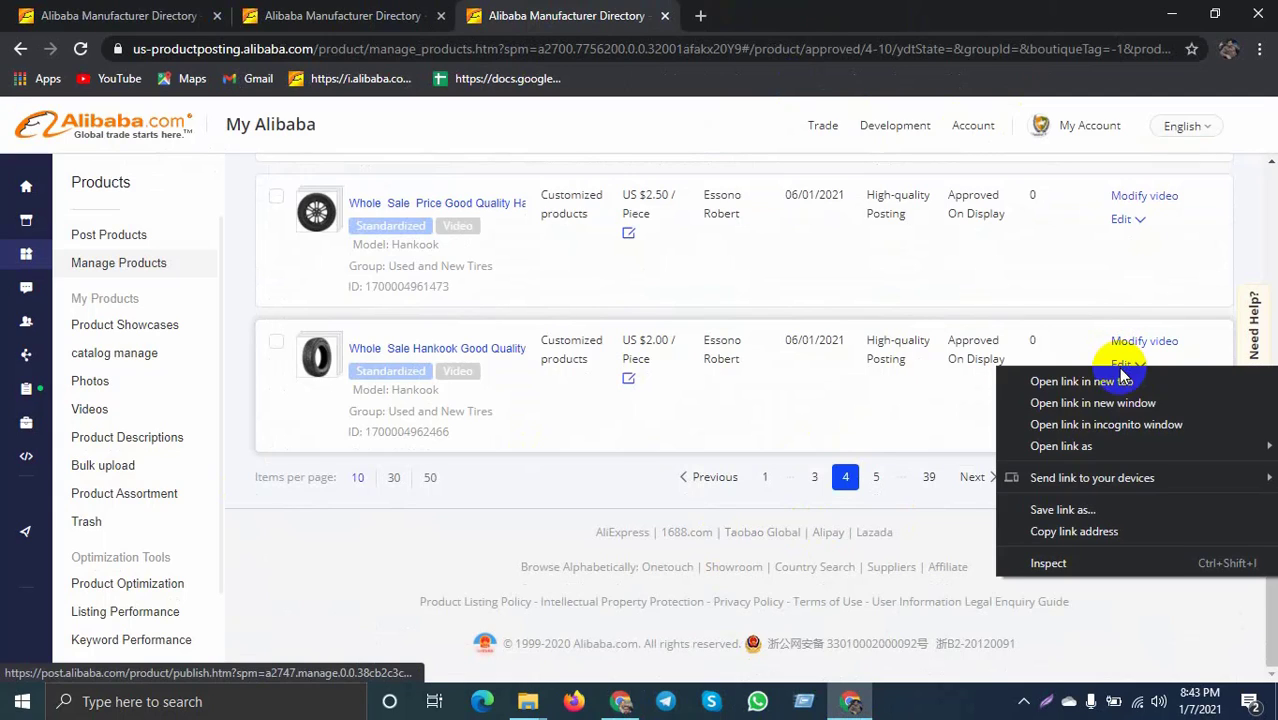
left_click(1104, 384)
left_click(768, 12)
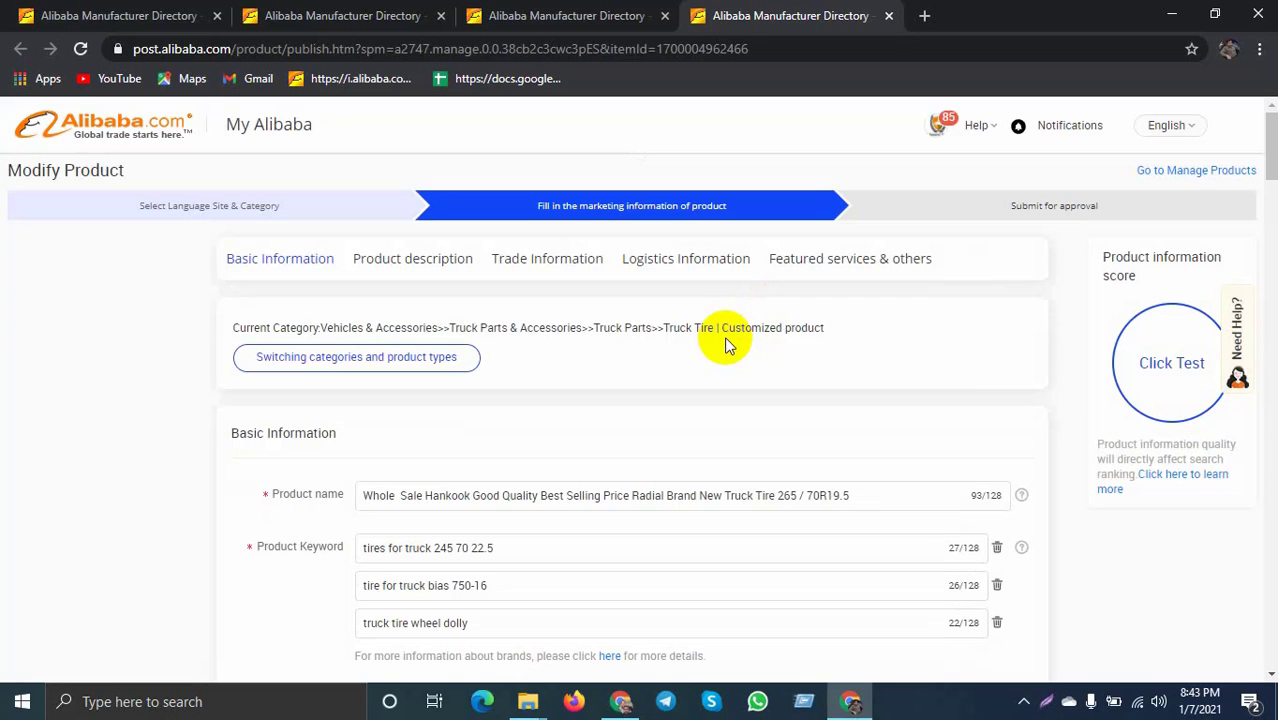
Copy the entire Custom description content from the existing Hankook listing's Product Detail editor
scroll(730, 342, "down", 15)
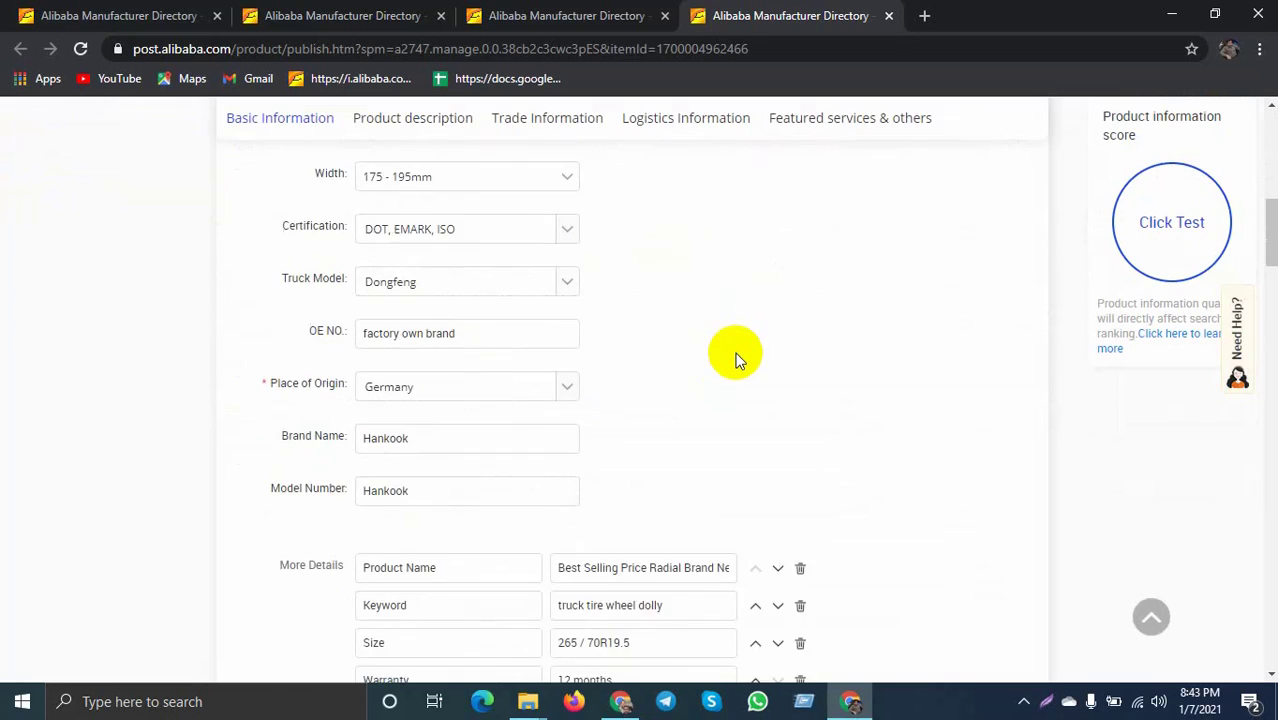
scroll(739, 357, "down", 10)
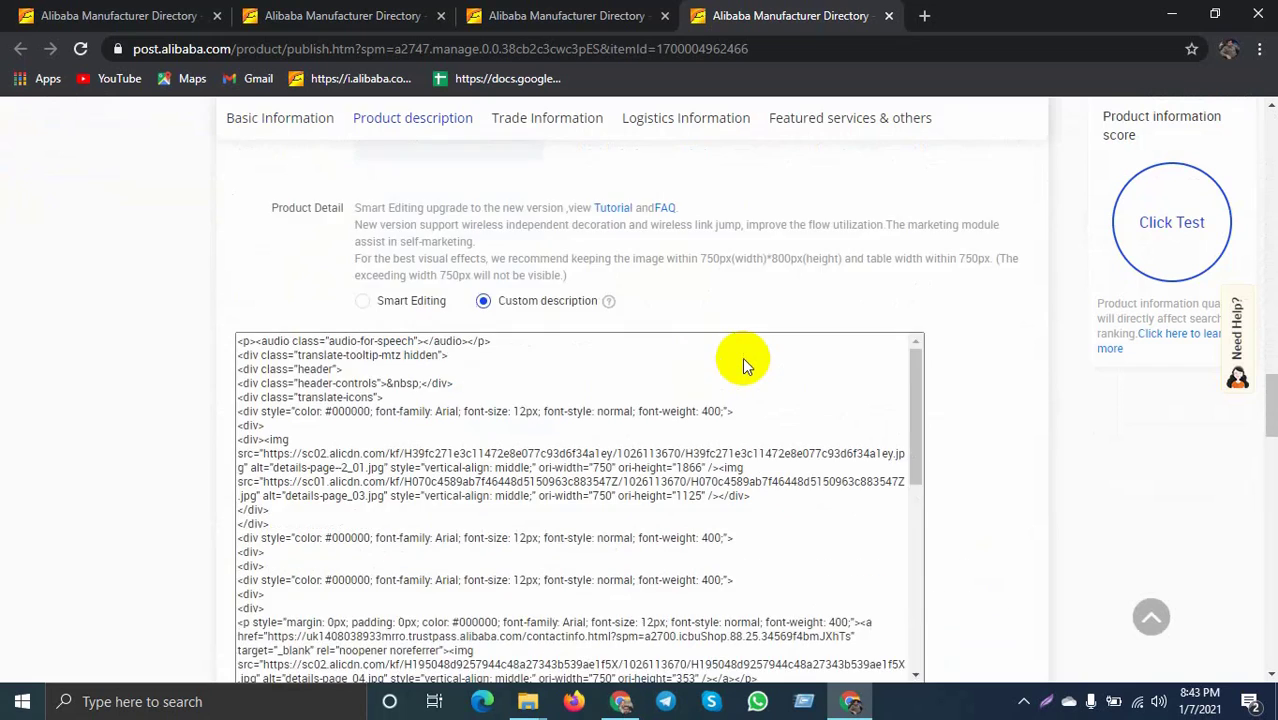
scroll(442, 391, "down", 1)
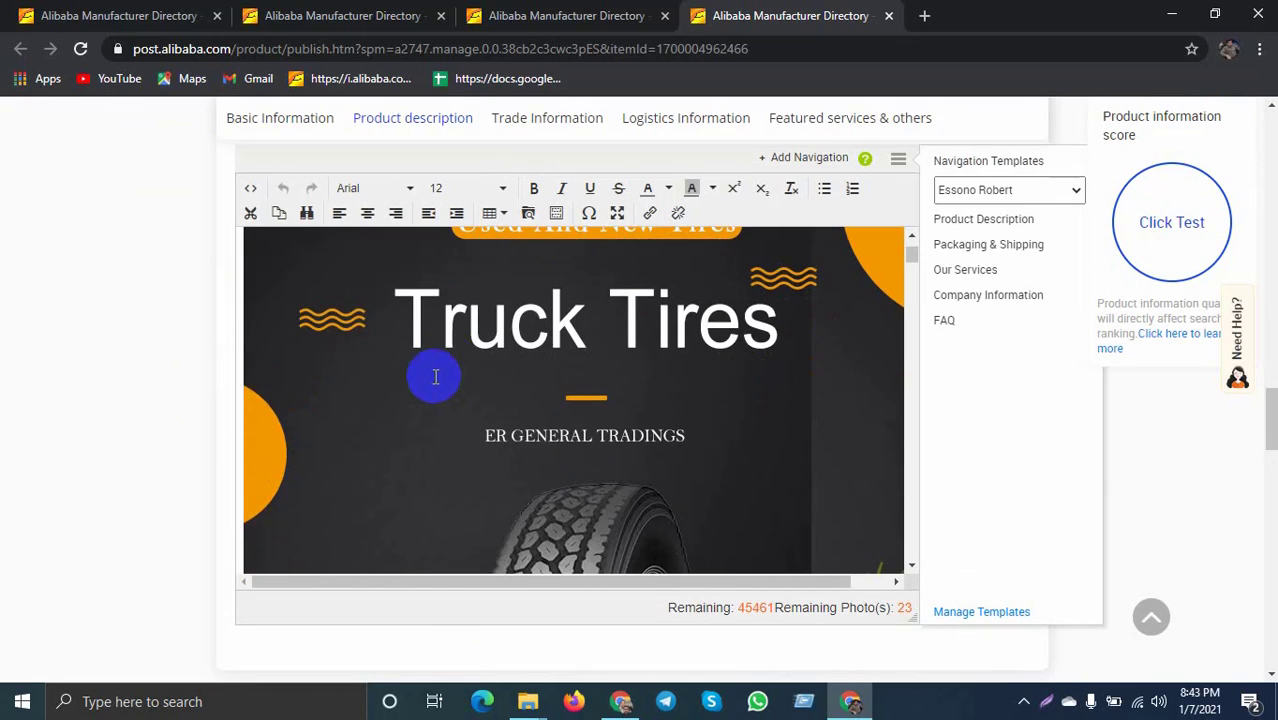
scroll(428, 374, "up", 1)
left_click(435, 375)
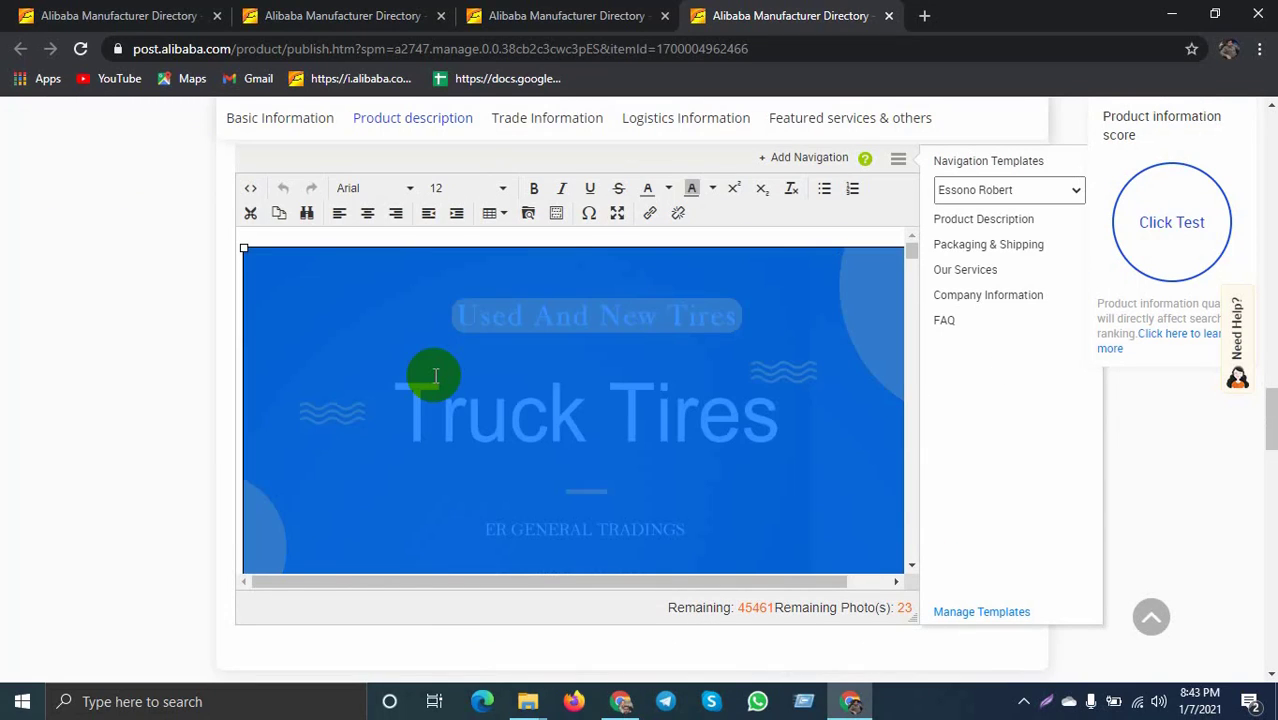
key("ctrl+a")
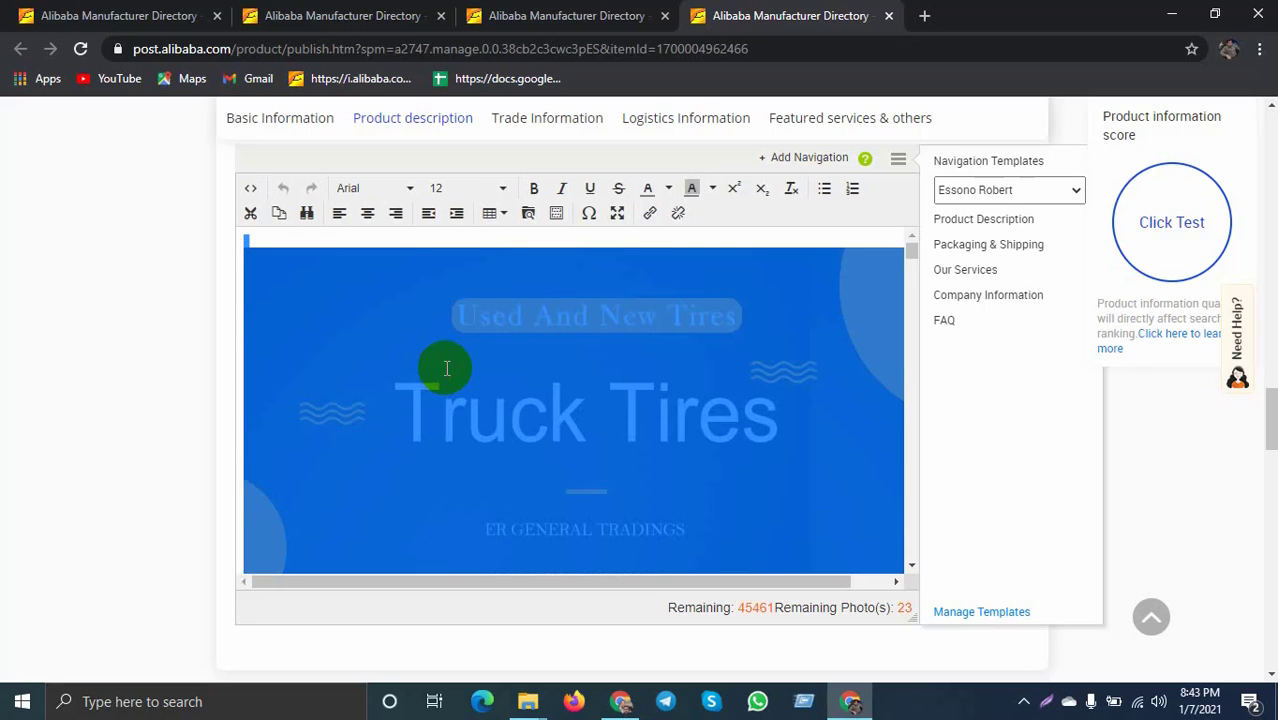
Paste the copied truck tire description into the new Shinko listing's empty Custom description editor and look through it
left_click(558, 12)
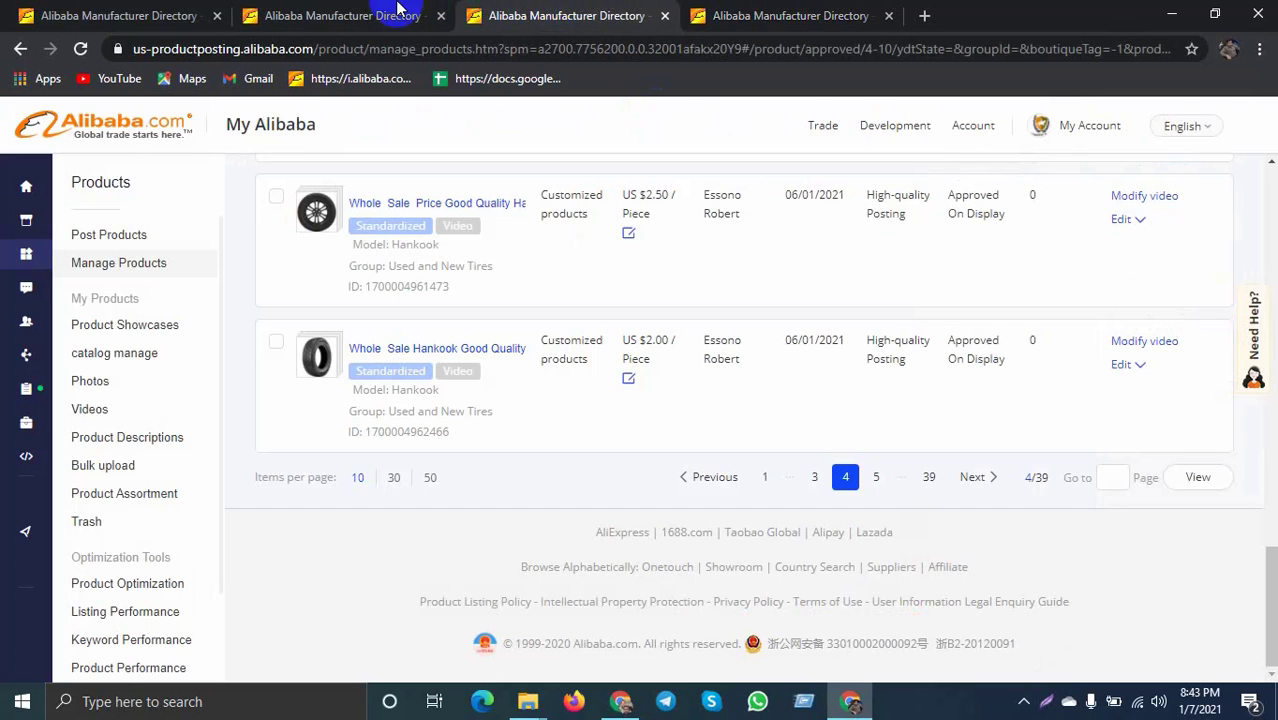
left_click(362, 14)
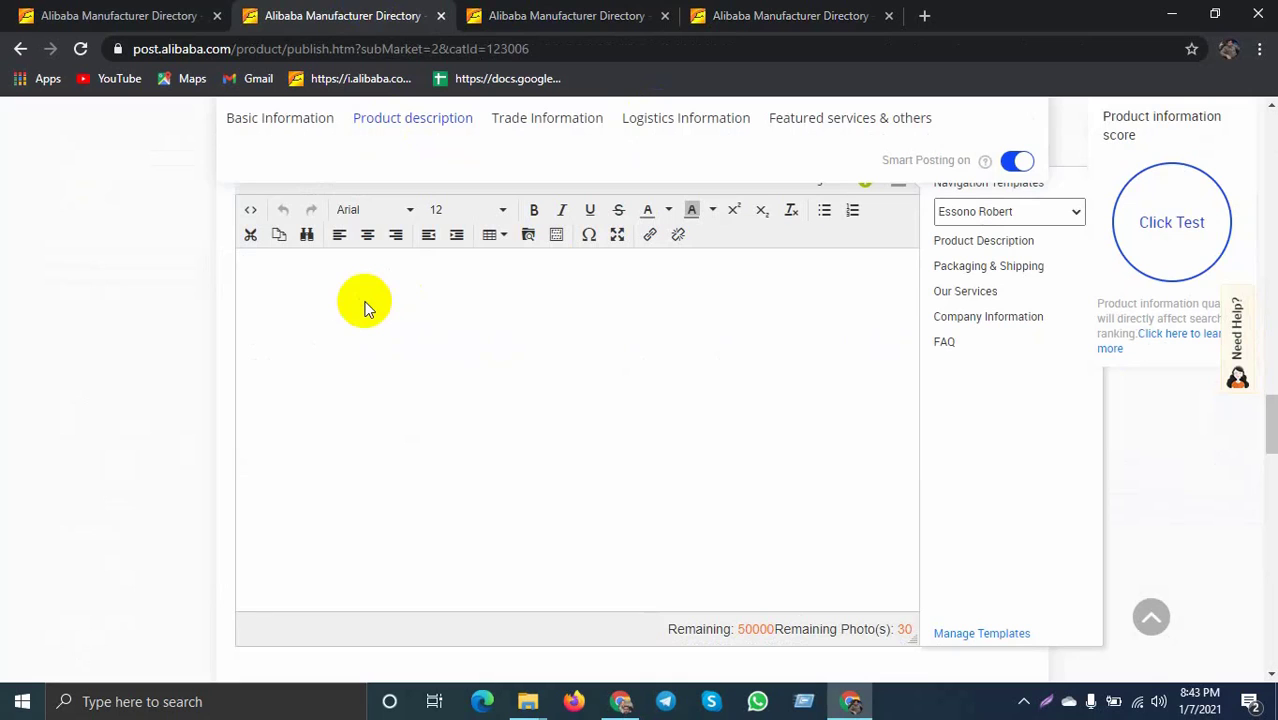
key("ctrl+v")
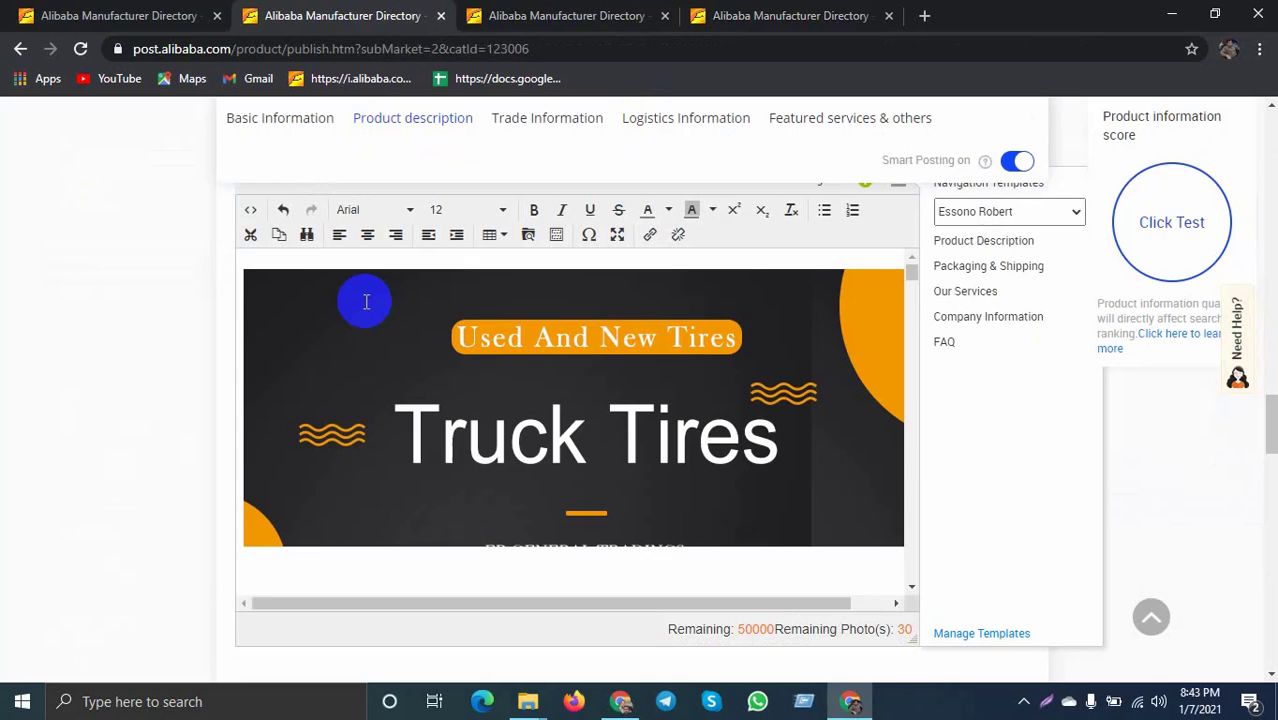
scroll(465, 362, "down", 5)
scroll(540, 401, "down", 15)
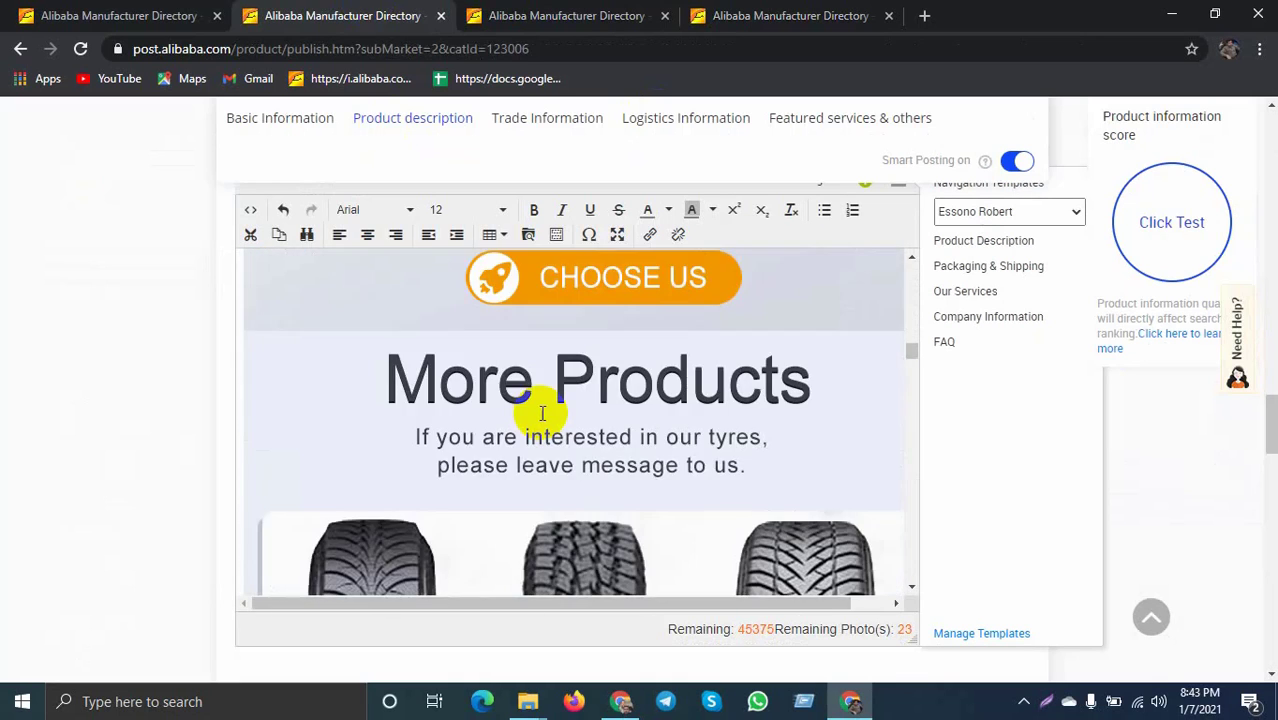
Review the new listing's Trade Information and Logistics Information, including quantity price, payment options, lead time, shipping port and packaging details
scroll(80, 400, "down", 10)
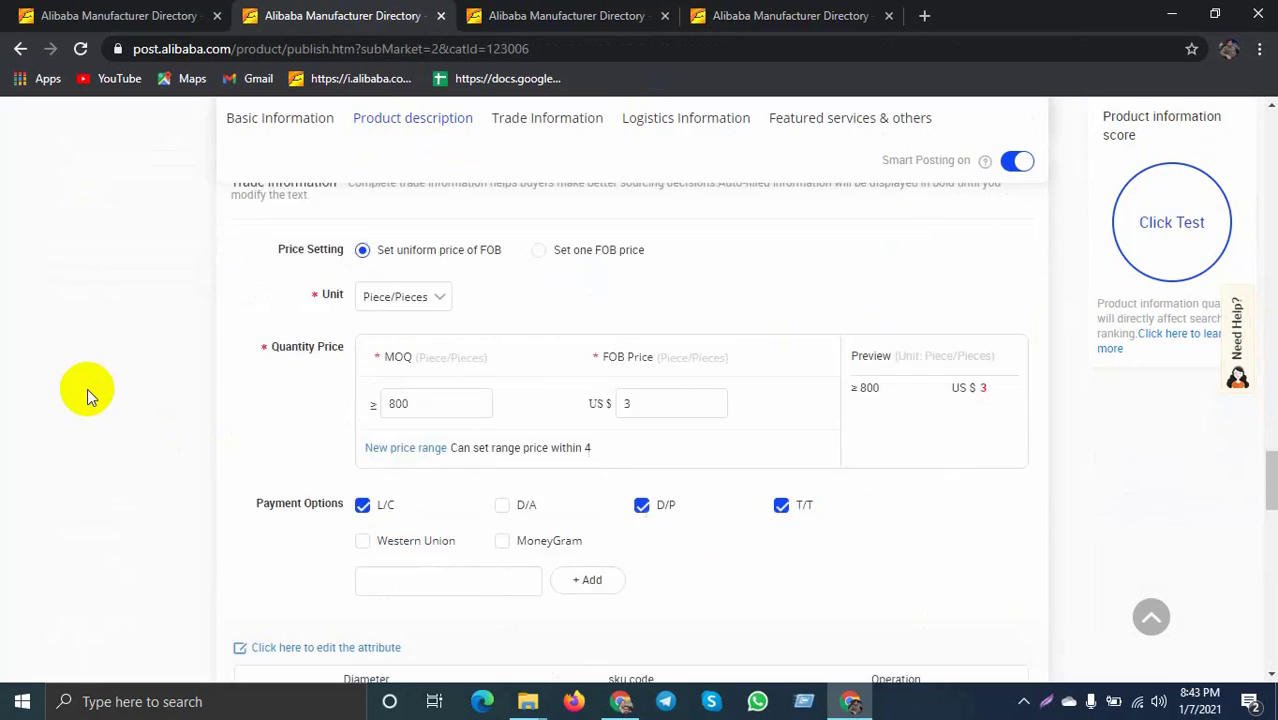
scroll(103, 386, "up", 3)
scroll(103, 386, "down", 2)
scroll(145, 337, "down", 1)
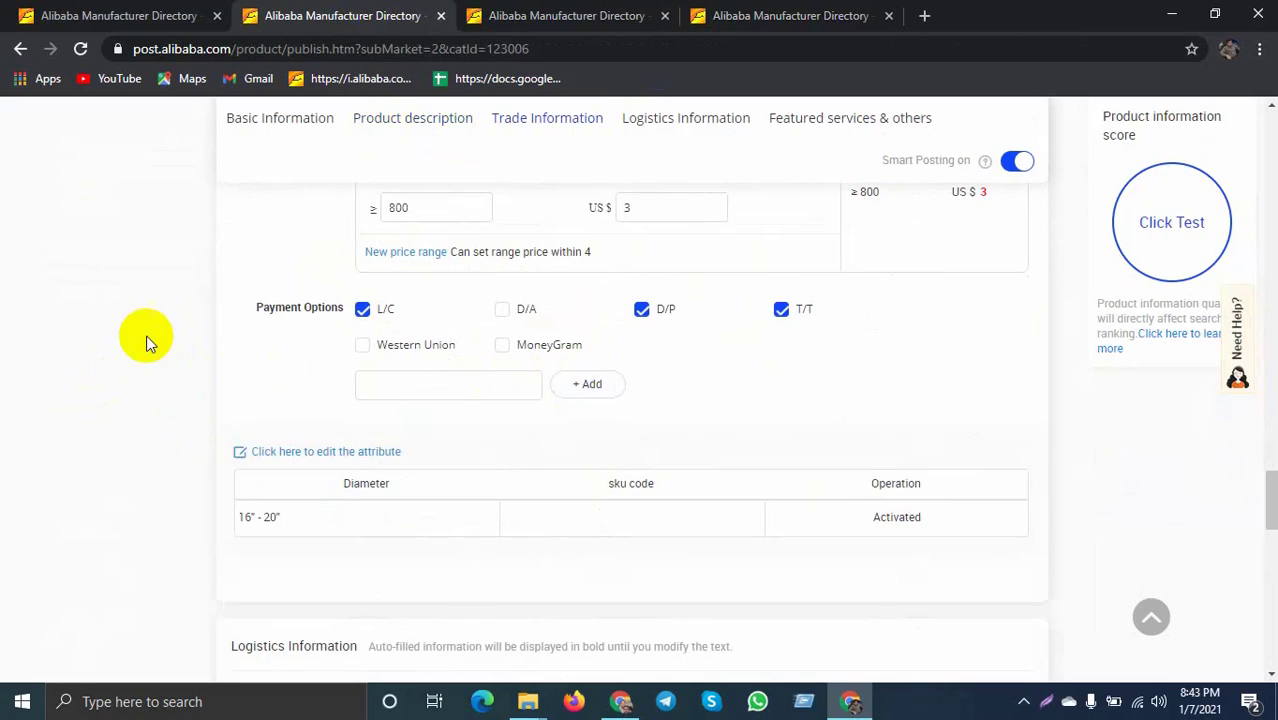
scroll(562, 314, "up", 1)
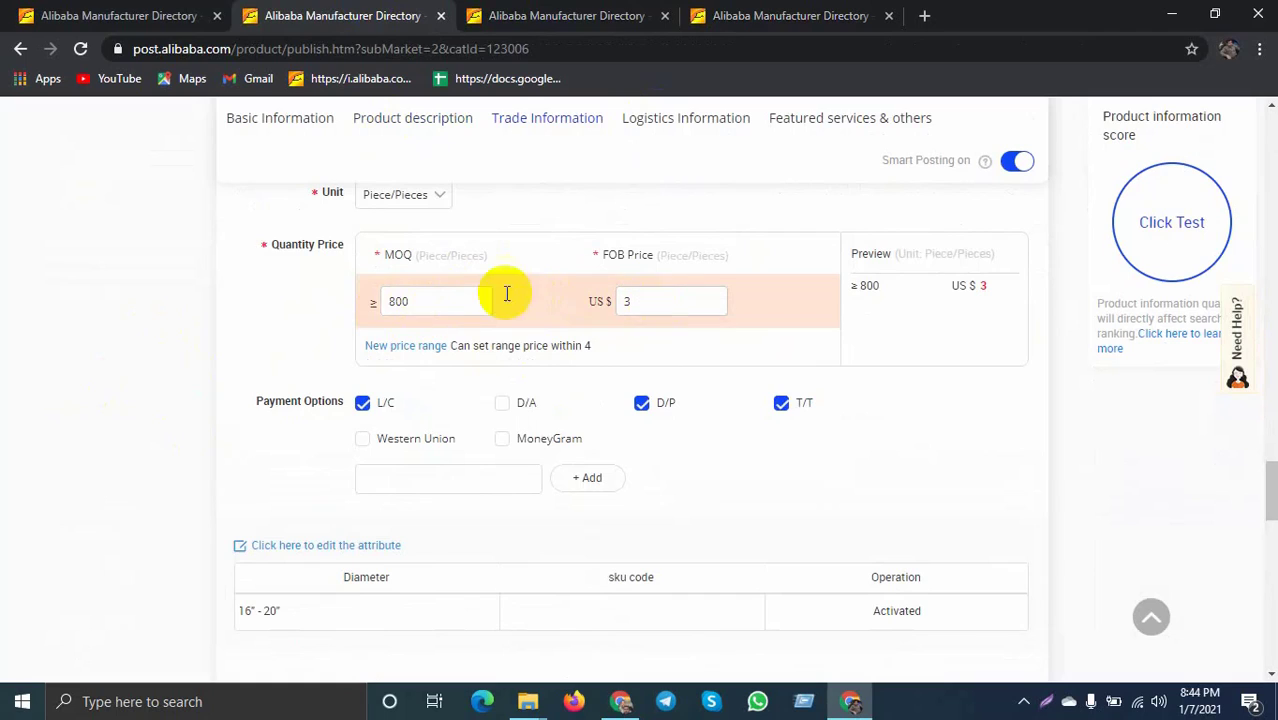
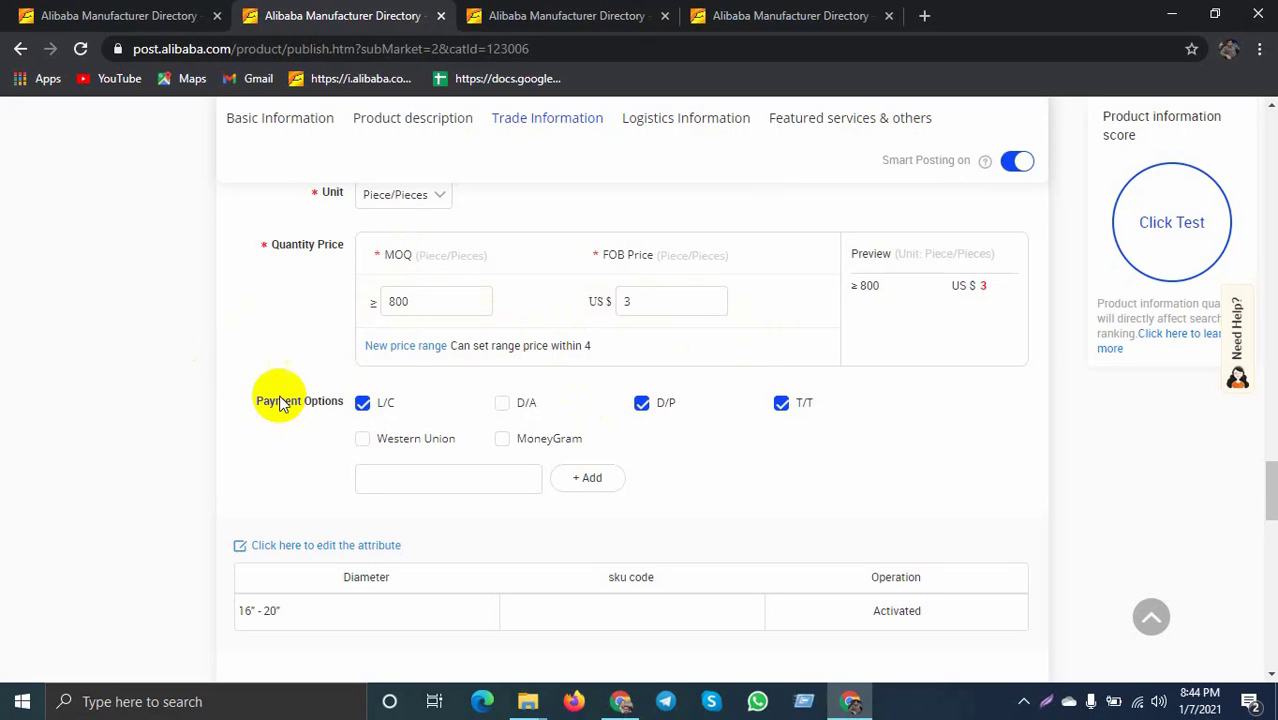
scroll(282, 378, "down", 1)
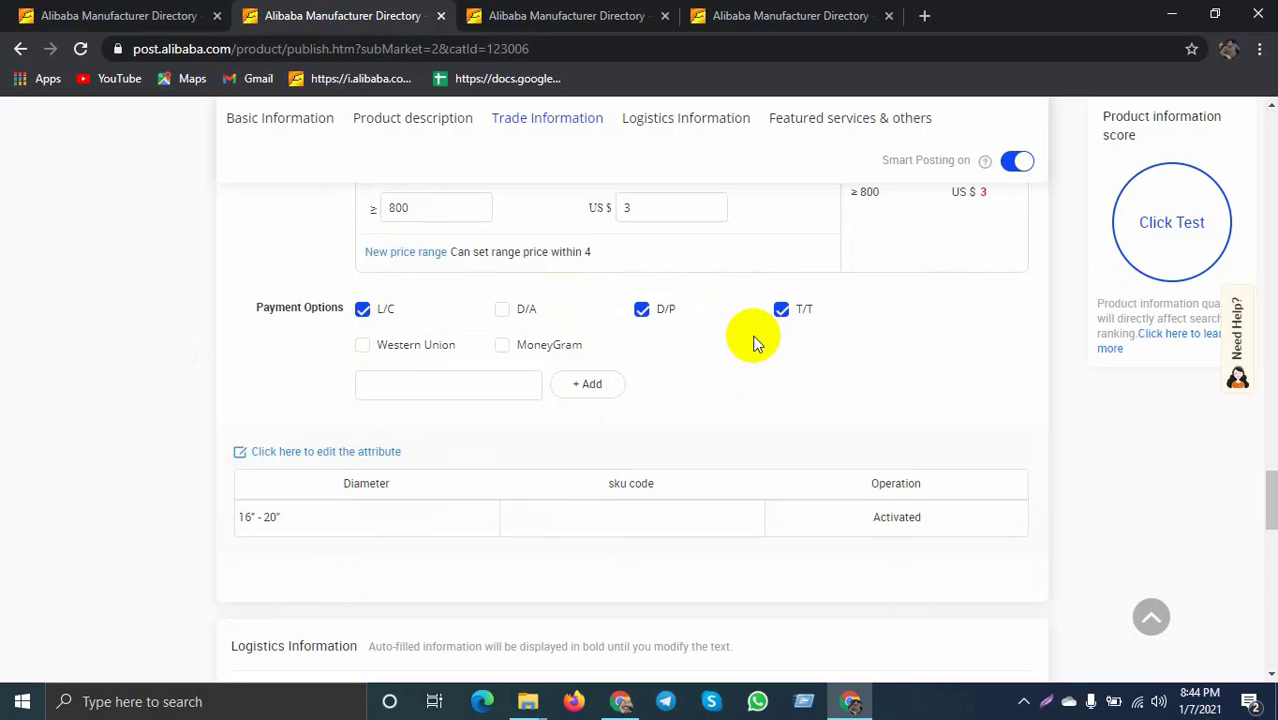
scroll(752, 342, "down", 5)
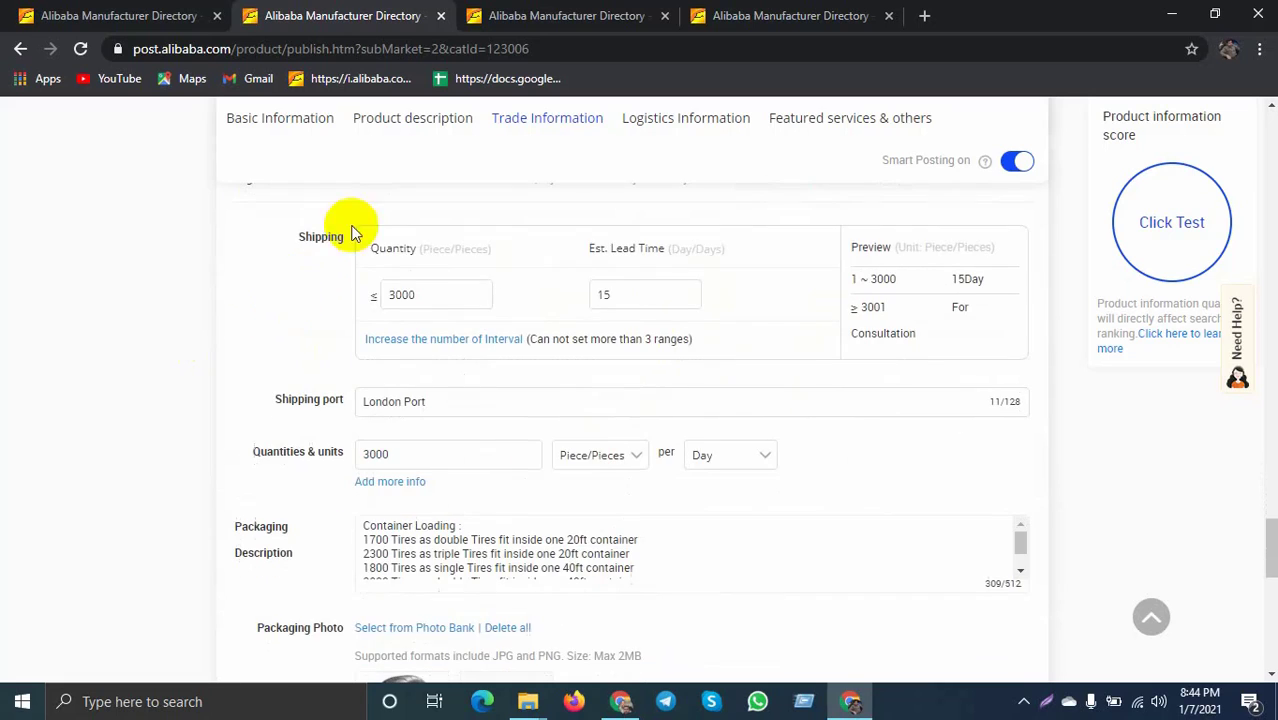
scroll(355, 348, "down", 1)
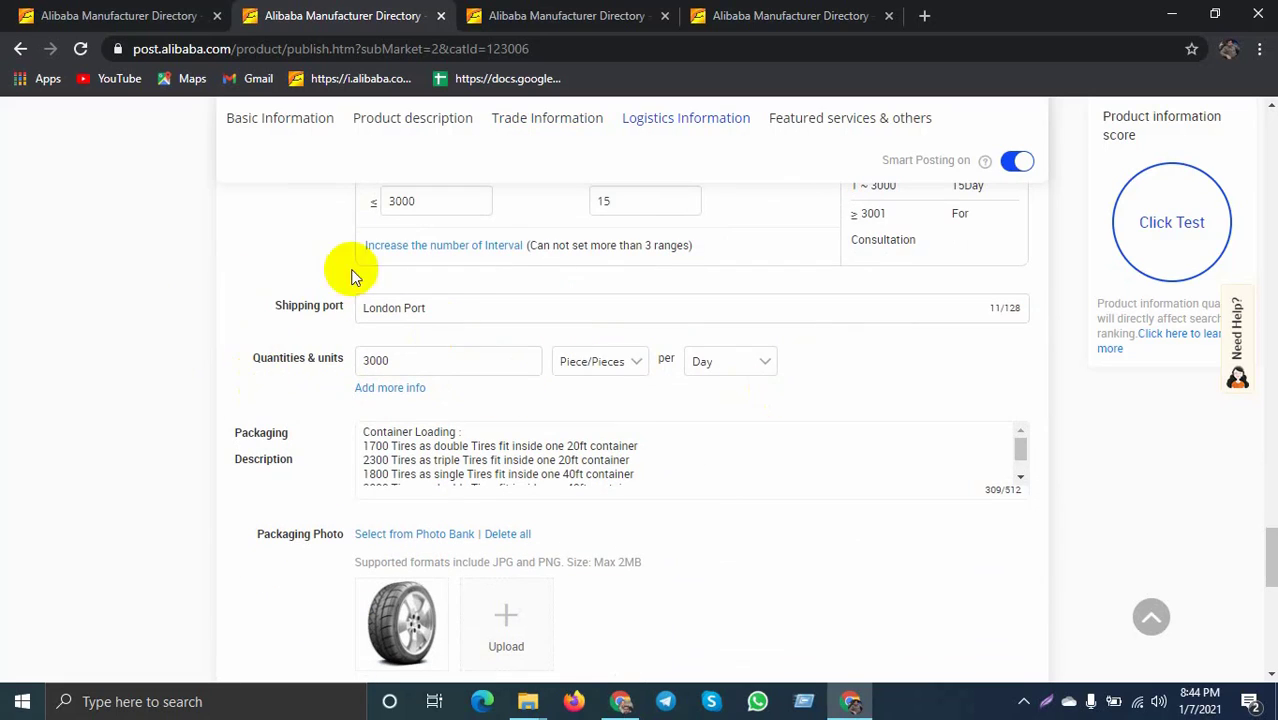
scroll(465, 300, "down", 1)
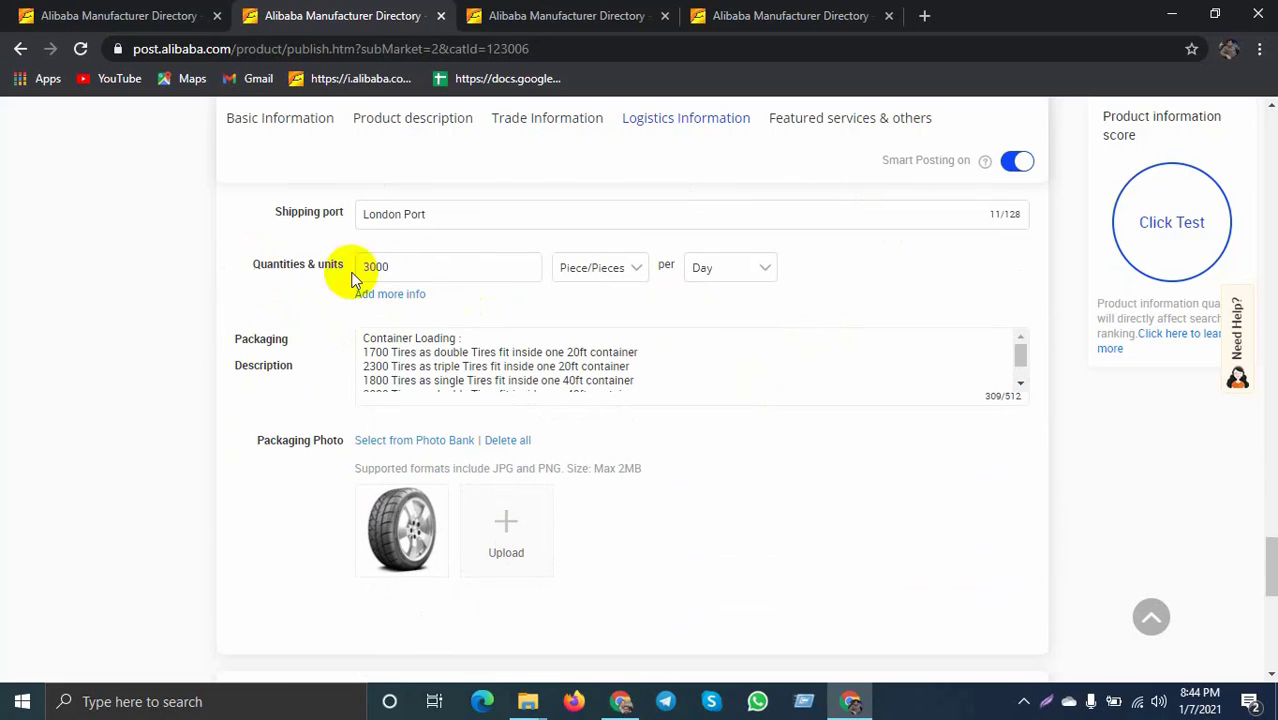
scroll(763, 276, "down", 3)
scroll(562, 485, "up", 5)
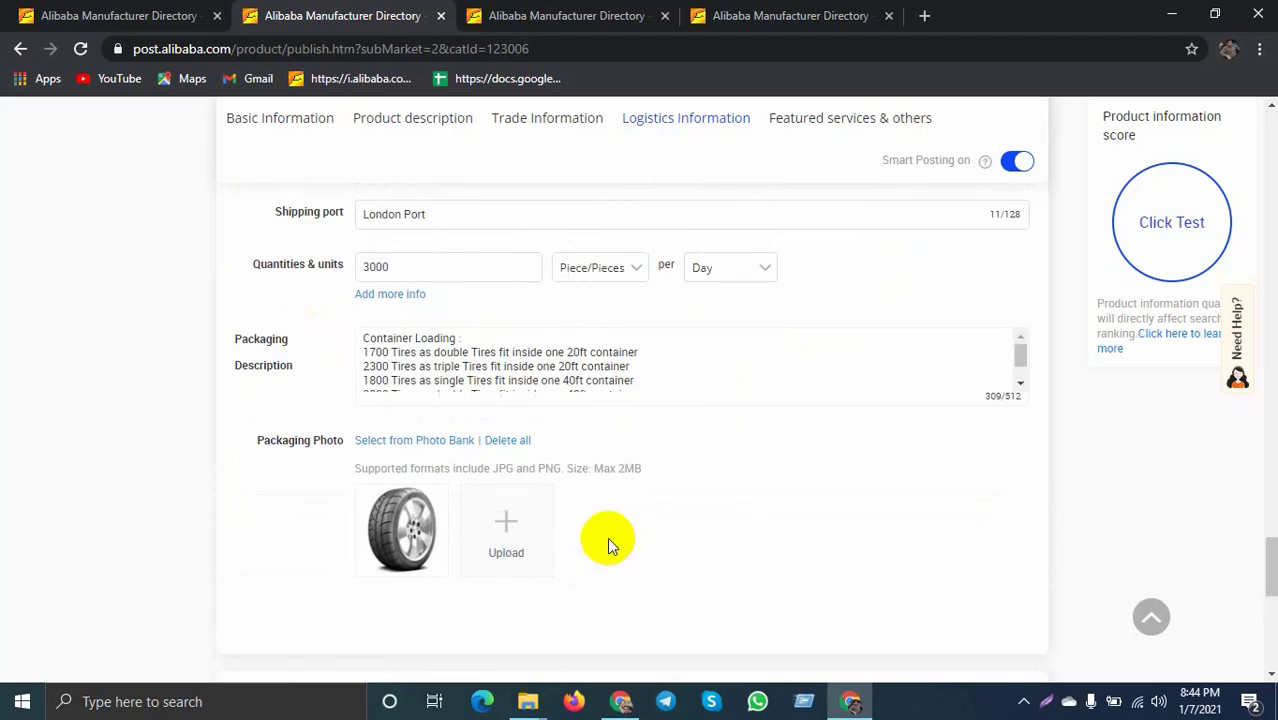
Run the product information score test on the new listing and review the score with its section checks
scroll(624, 543, "up", 6)
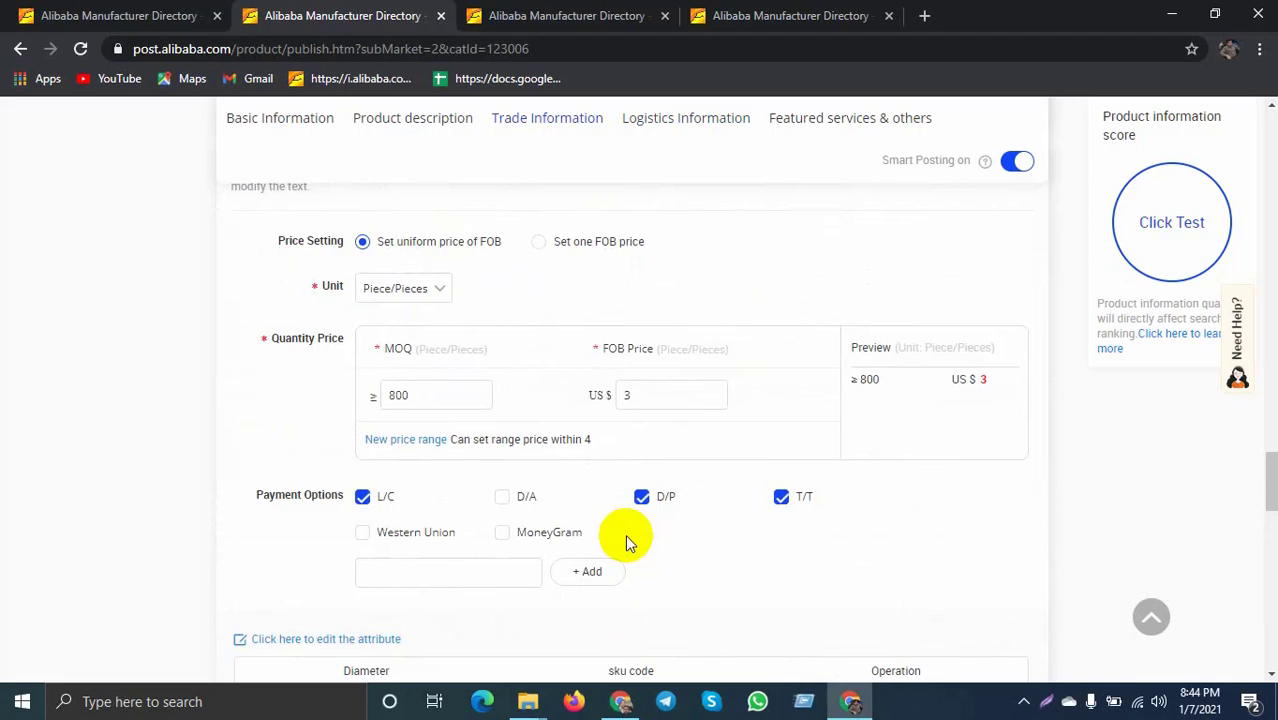
scroll(625, 534, "up", 12)
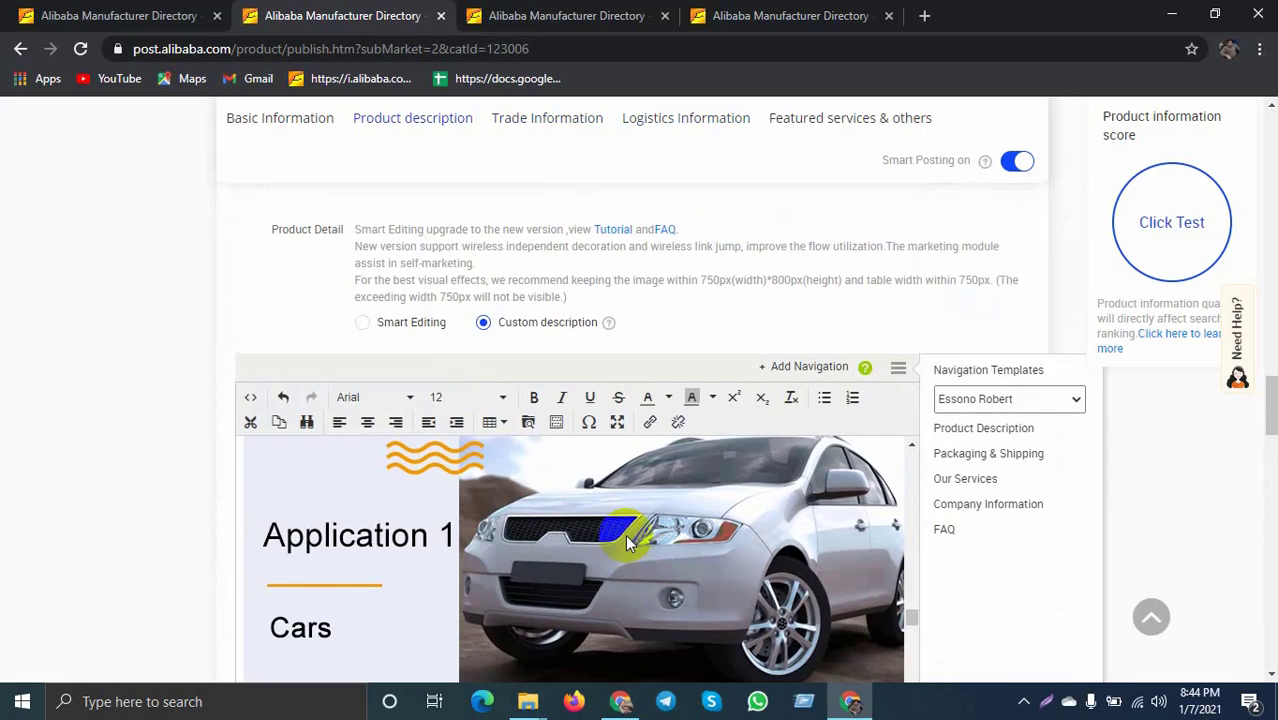
scroll(625, 534, "up", 10)
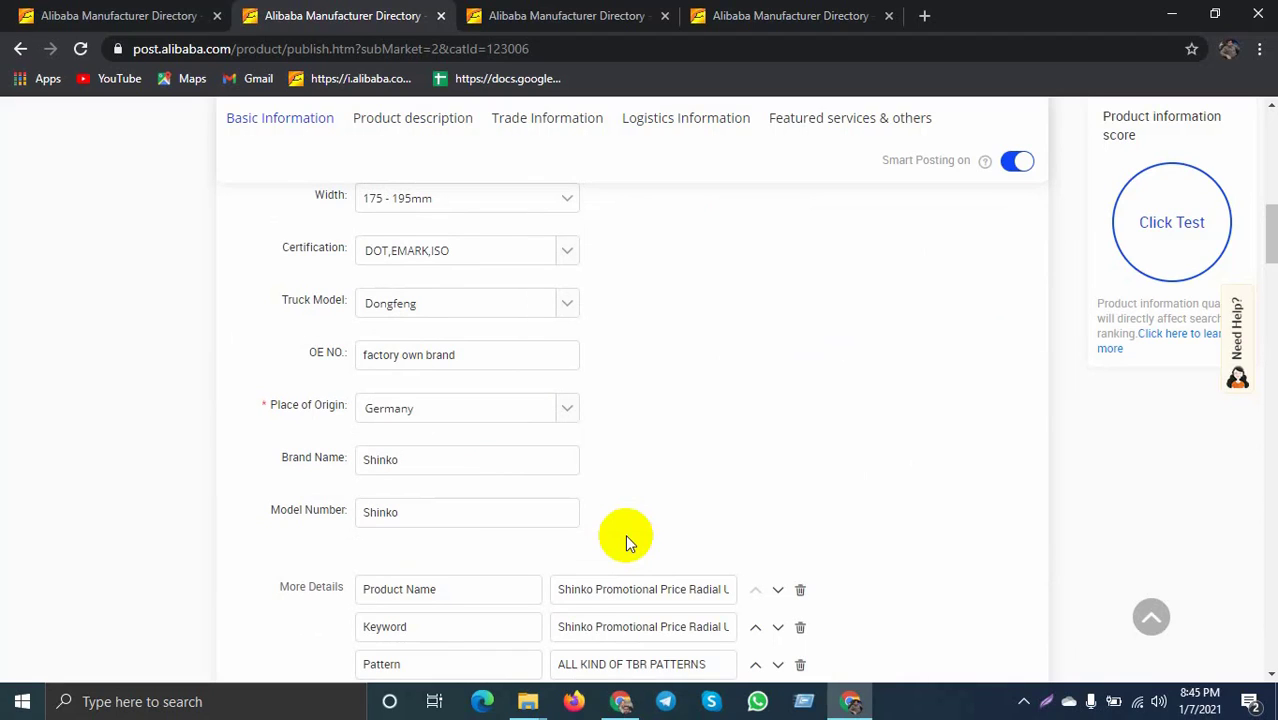
scroll(625, 534, "up", 10)
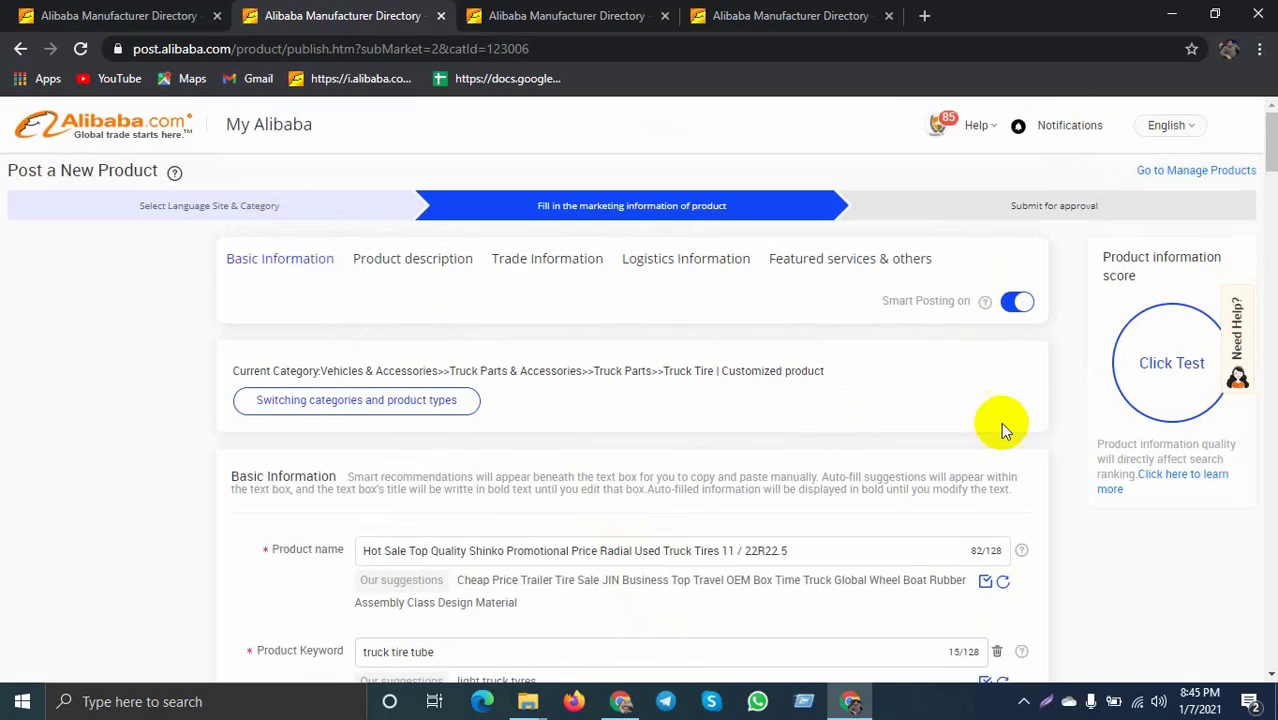
left_click(1168, 364)
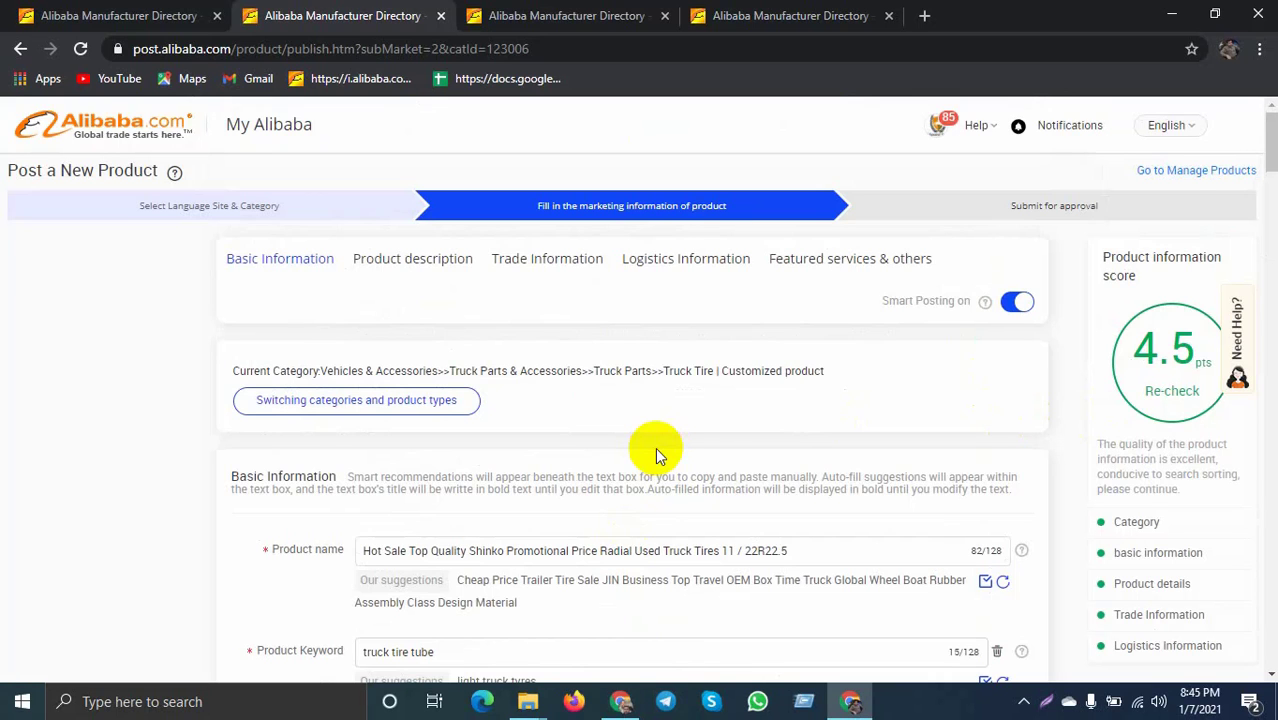
scroll(656, 451, "down", 2)
scroll(662, 457, "up", 2)
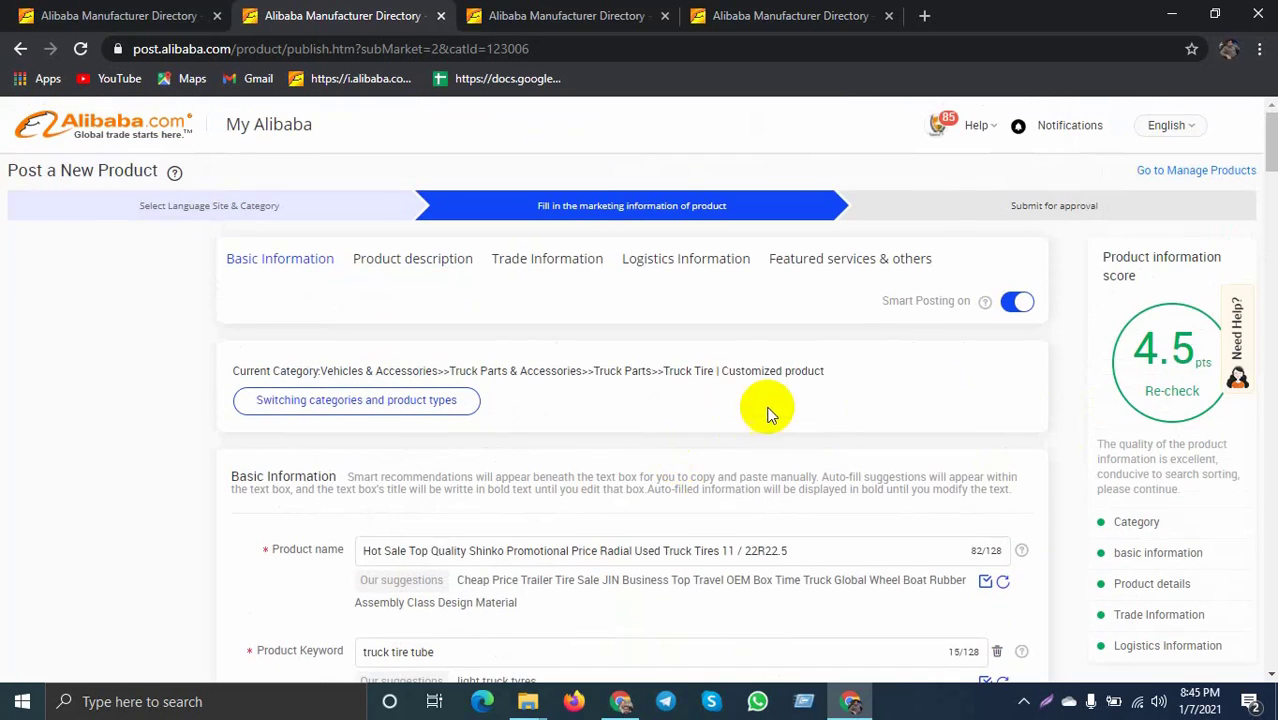
scroll(1170, 357, "down", 1)
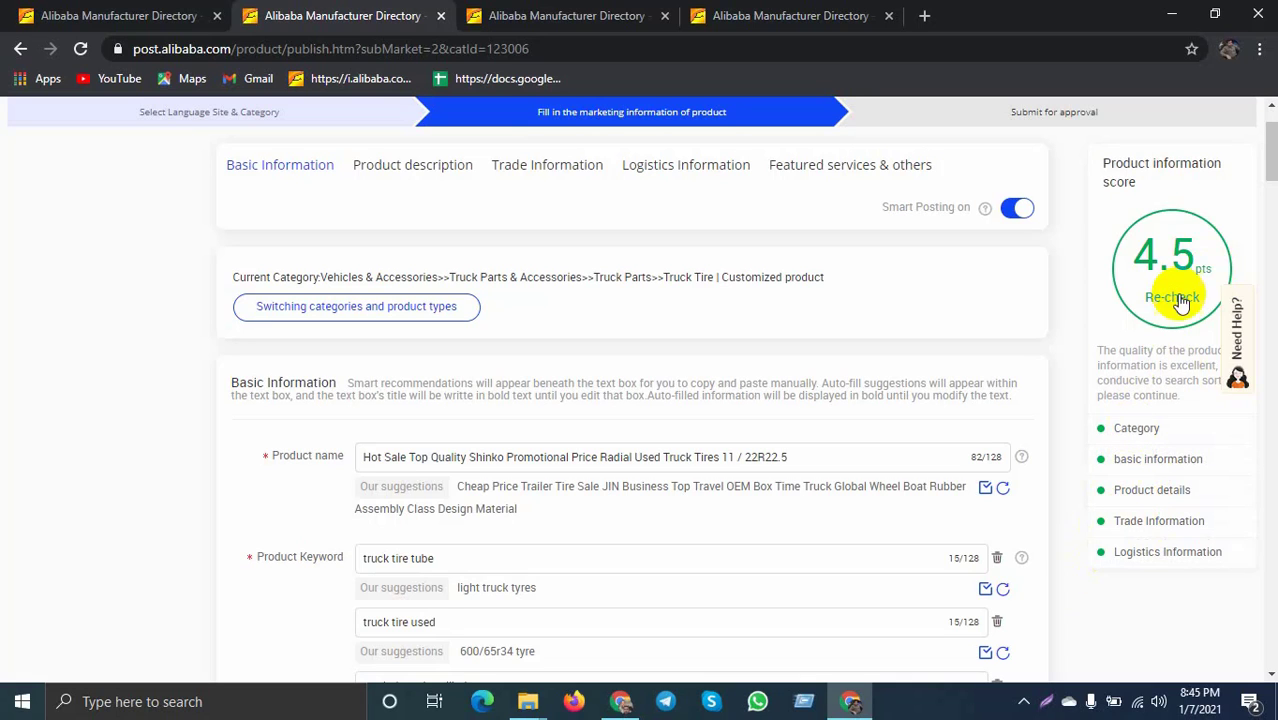
scroll(1155, 508, "down", 1)
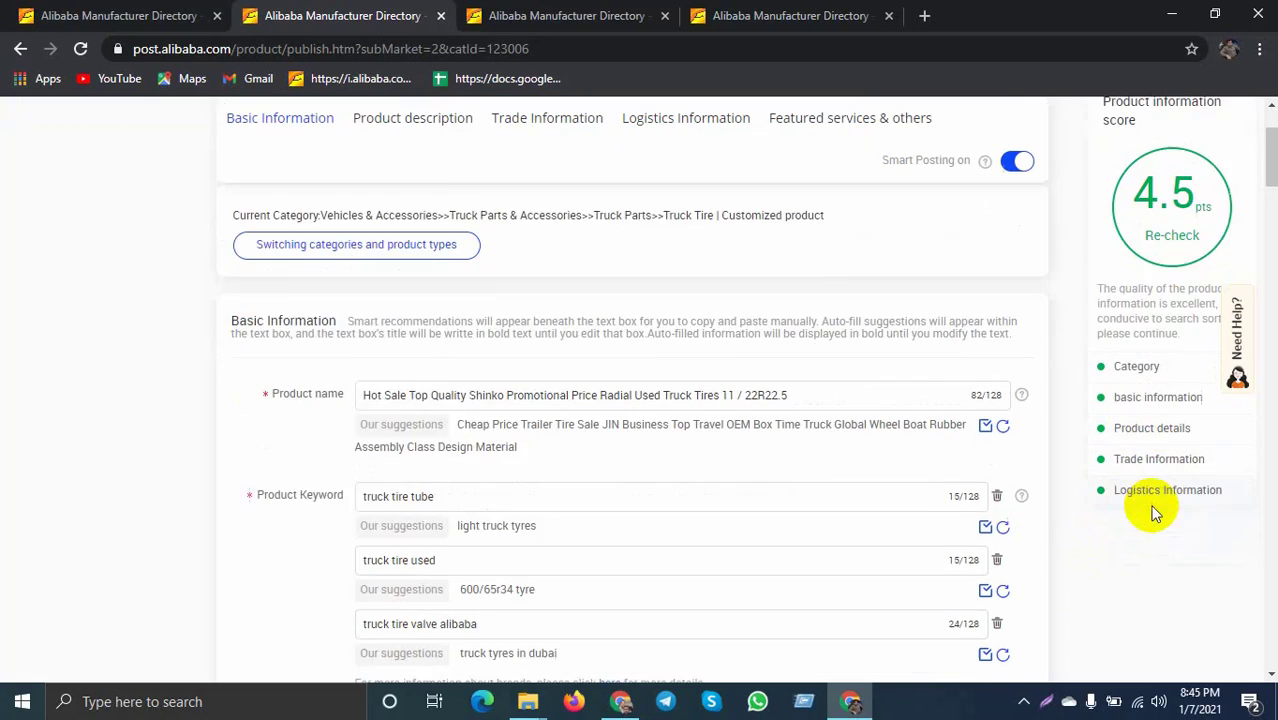
scroll(1150, 510, "up", 2)
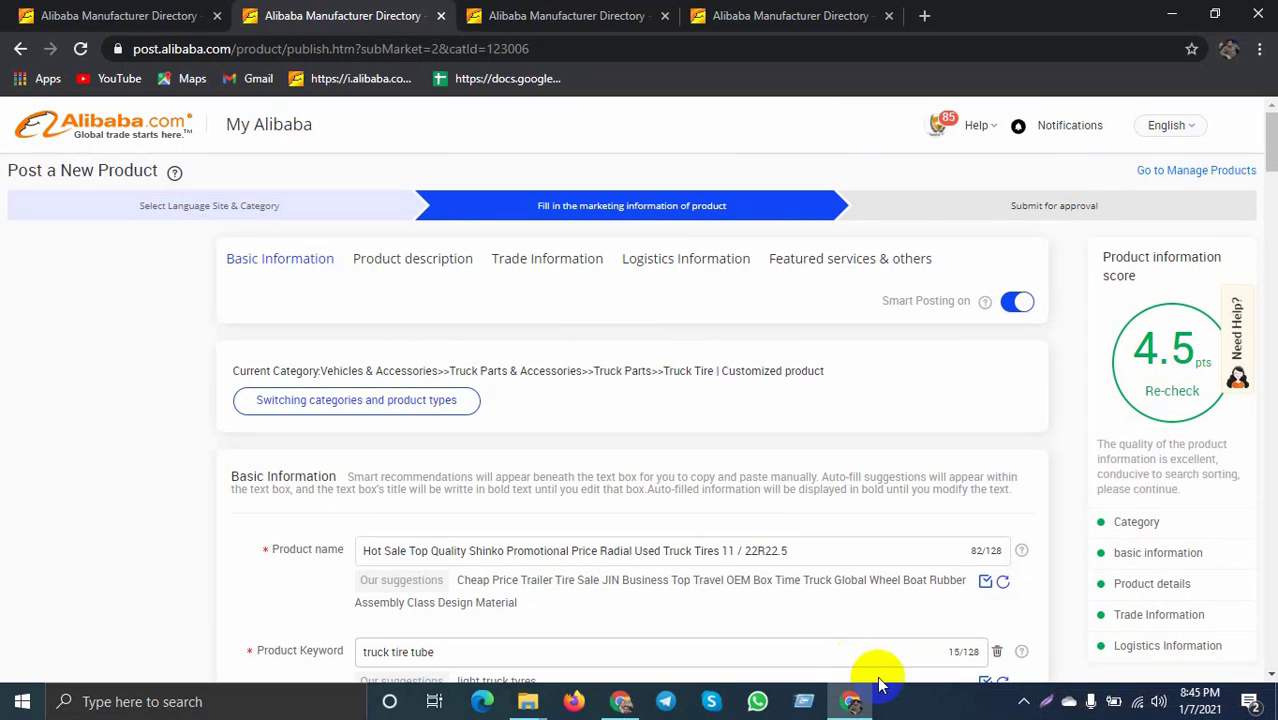
Take a screenshot of the whole browser window showing the new listing and its score, and upload the image online
left_click(1048, 705)
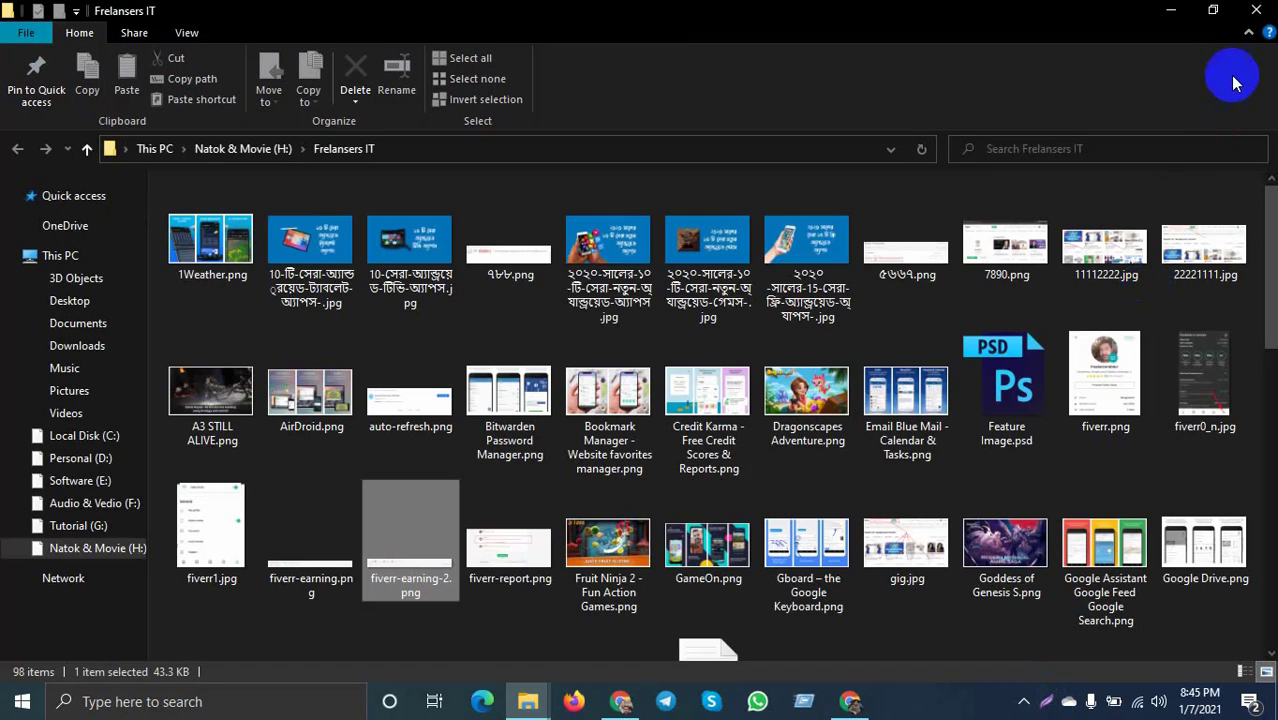
left_click(1255, 10)
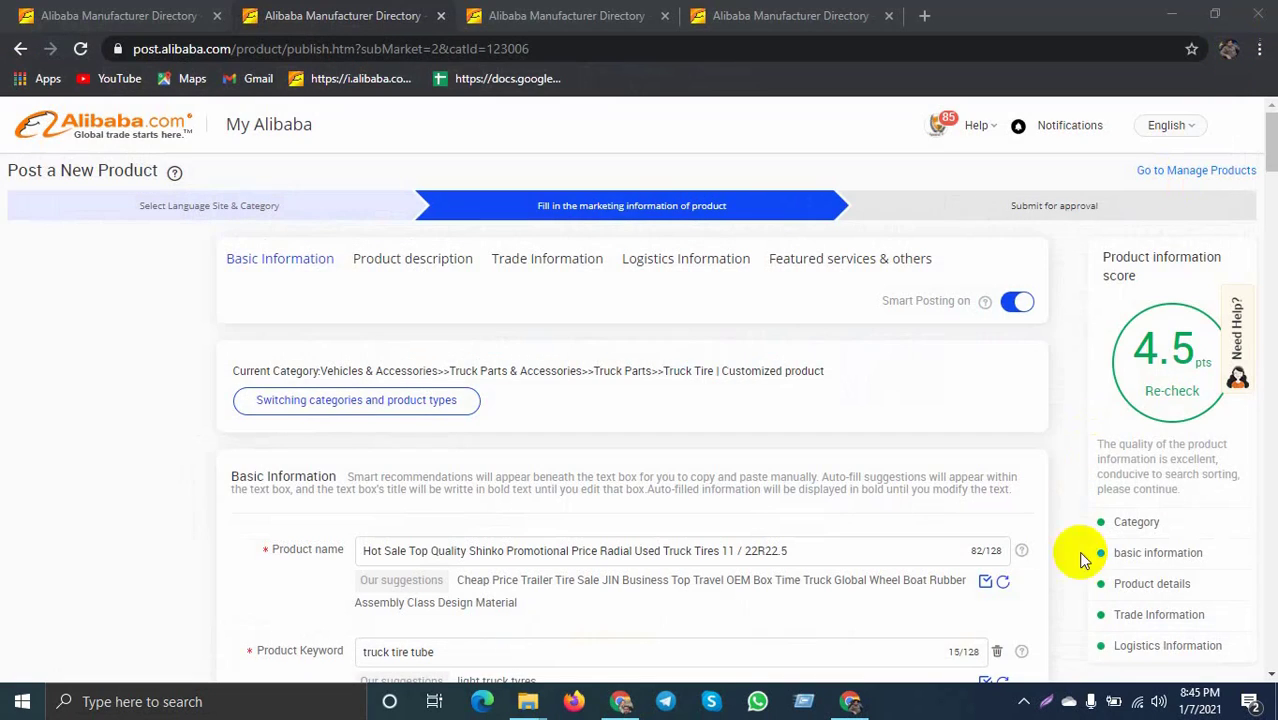
left_click(1044, 707)
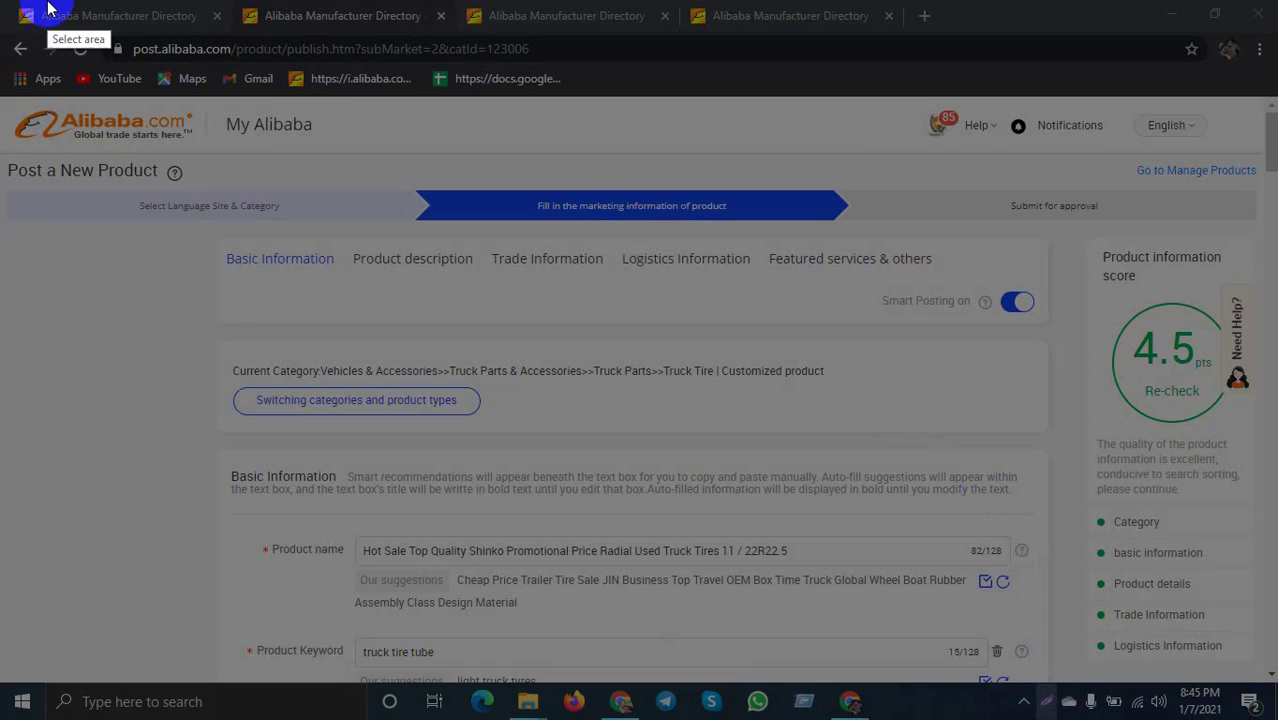
mouse_move(7, 12)
left_mouse_down()
mouse_move(100, 20)
mouse_move(1076, 372)
mouse_move(1245, 548)
mouse_move(1268, 684)
left_mouse_up()
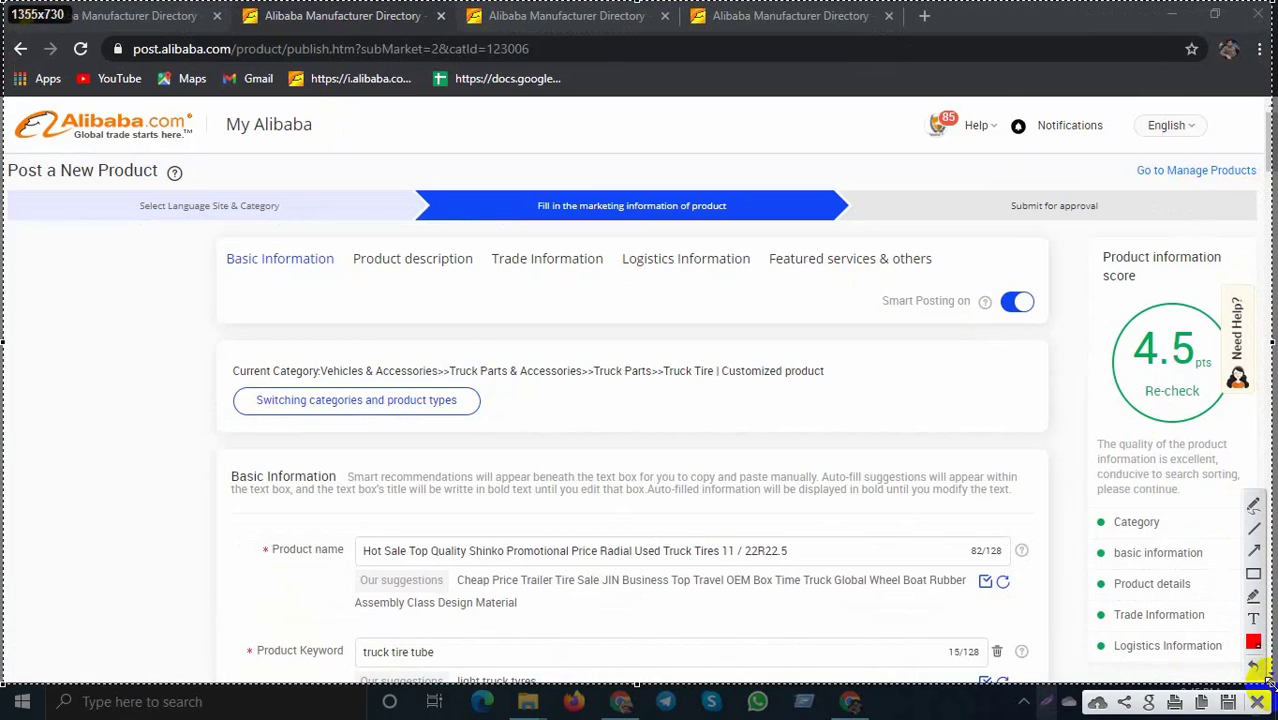
left_click(1098, 703)
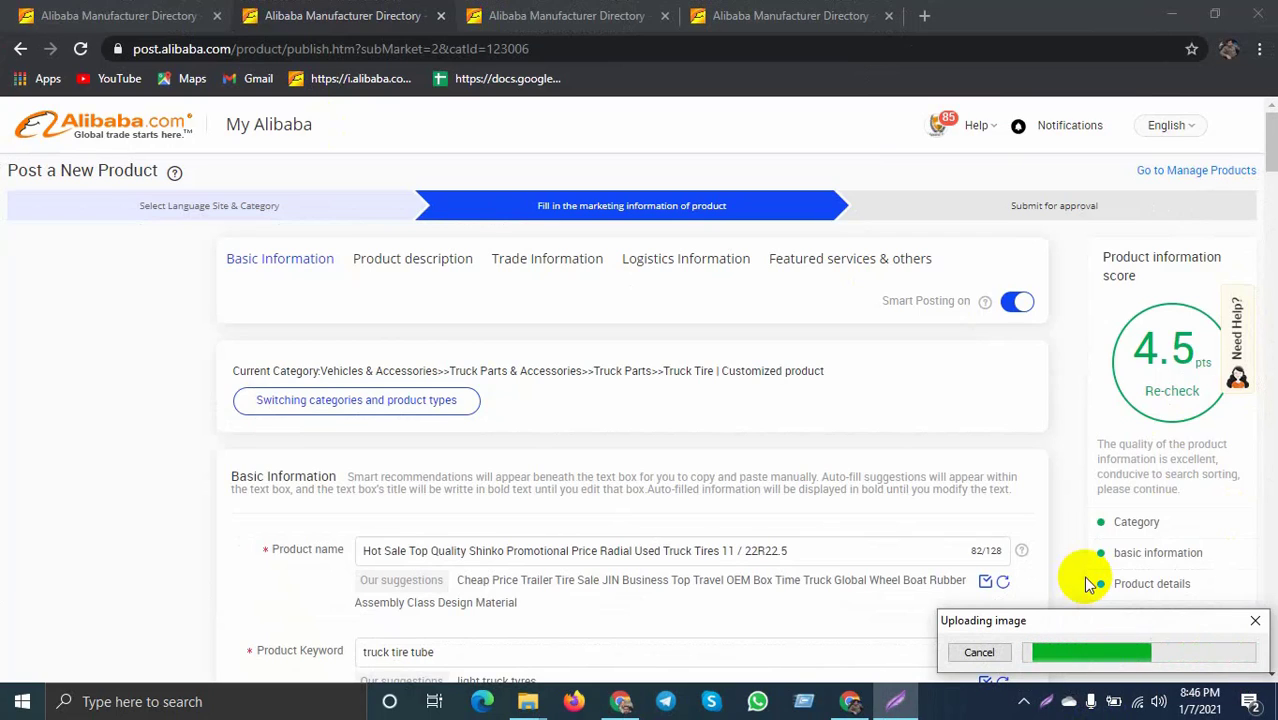
left_click(1060, 654)
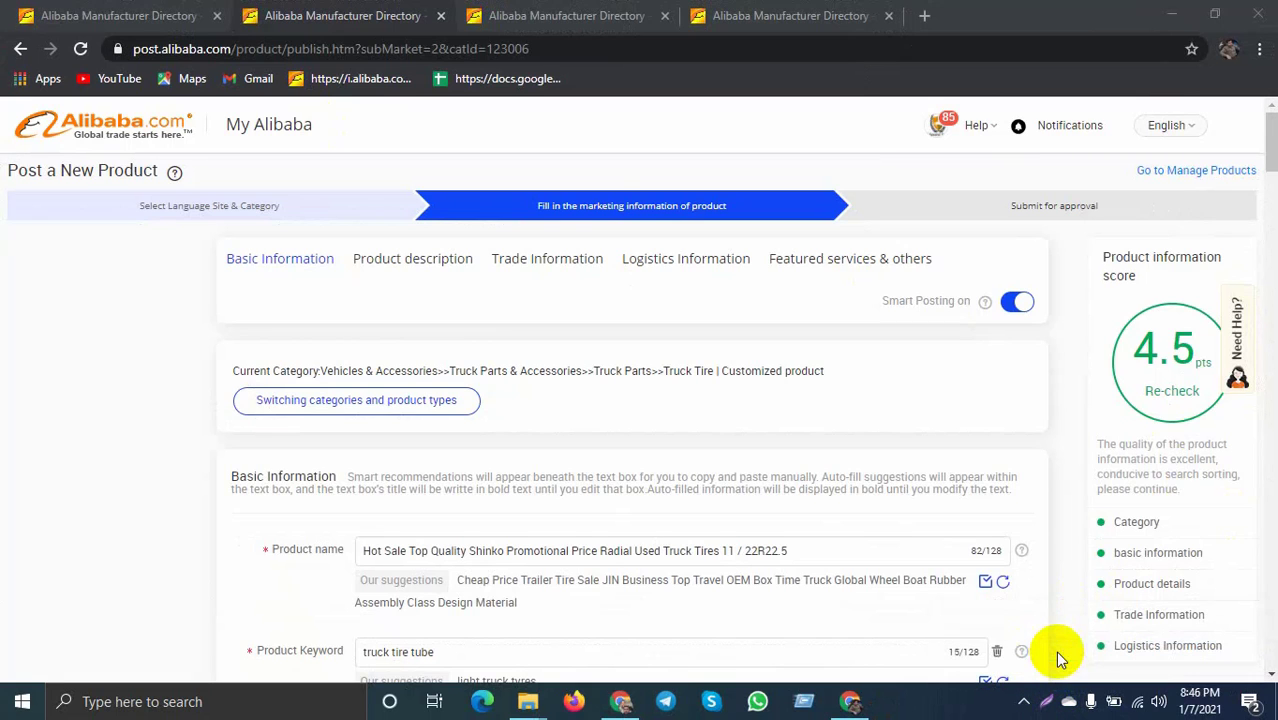
left_click(619, 705)
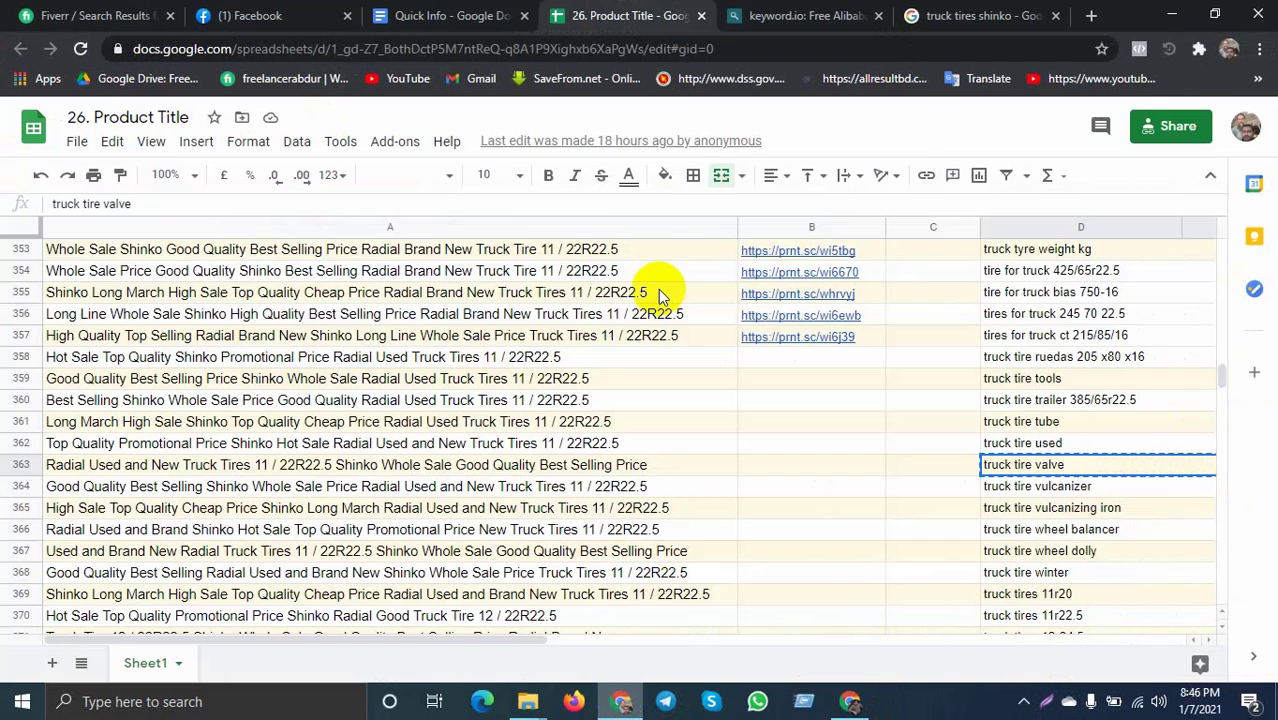
left_click(783, 365)
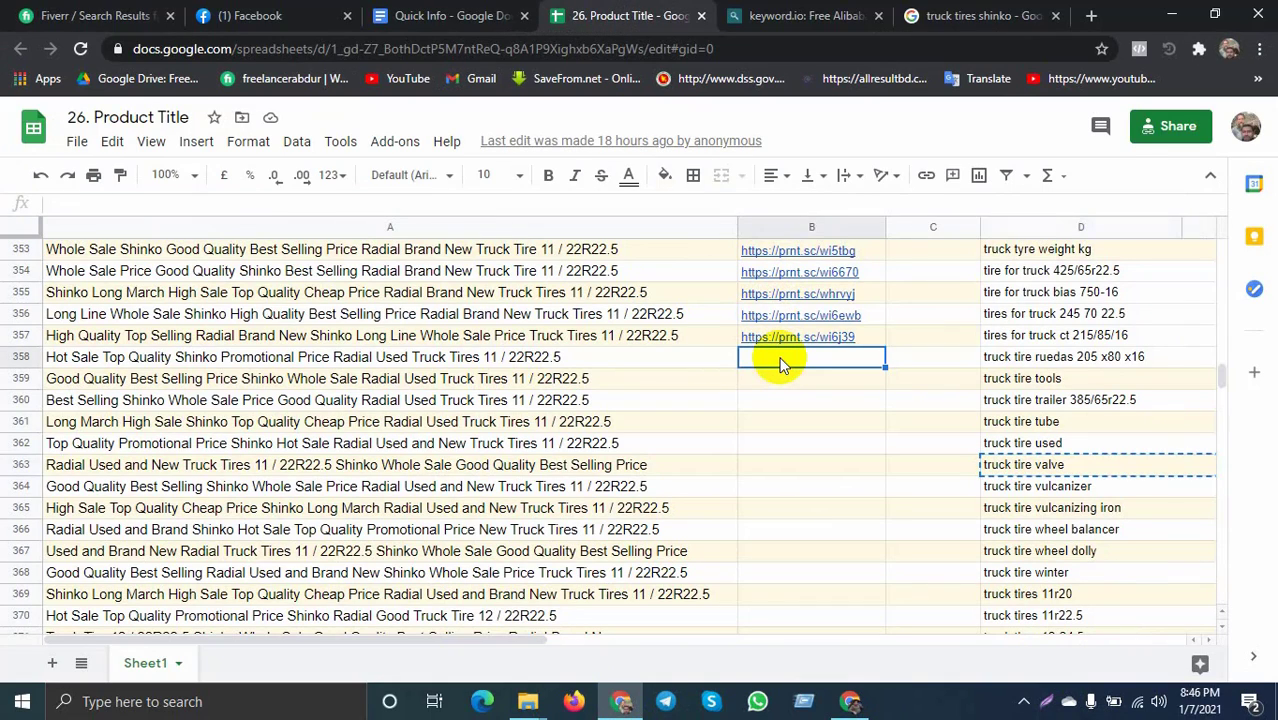
key("ctrl+v")
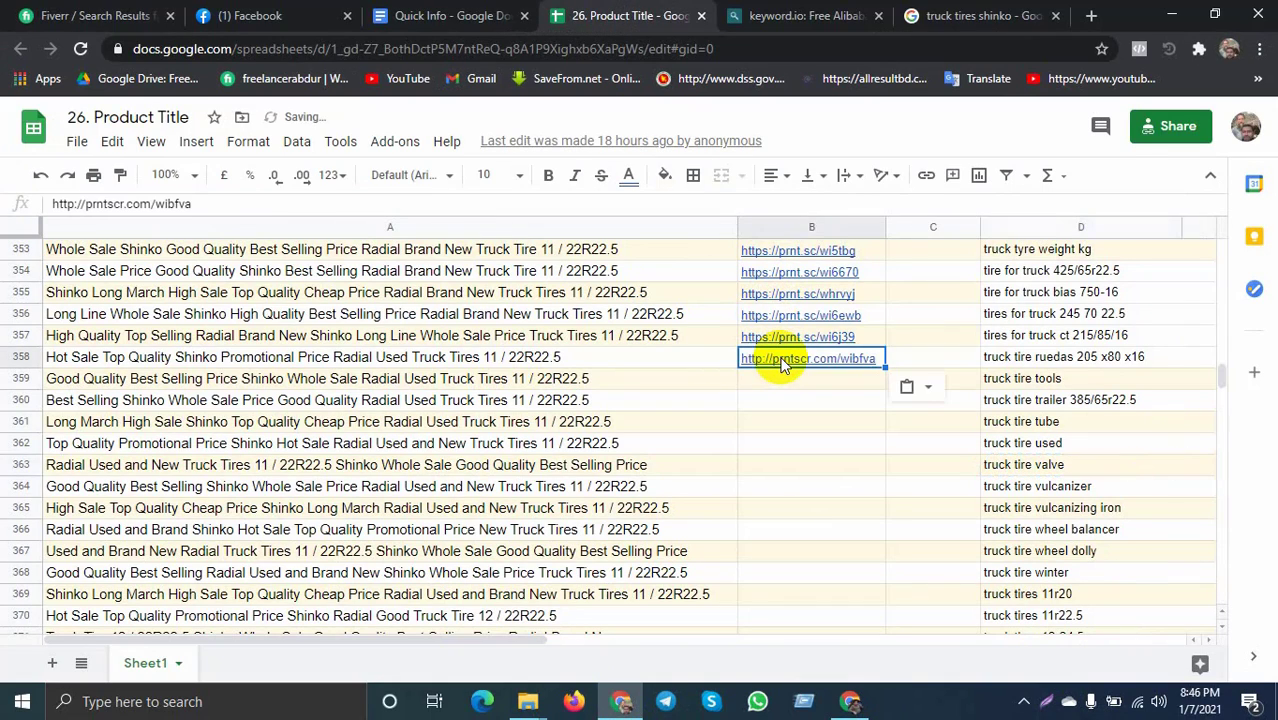
Switch back to the Alibaba posting form and try to submit the new Shinko truck tire listing for approval
left_click(866, 706)
scroll(635, 455, "down", 10)
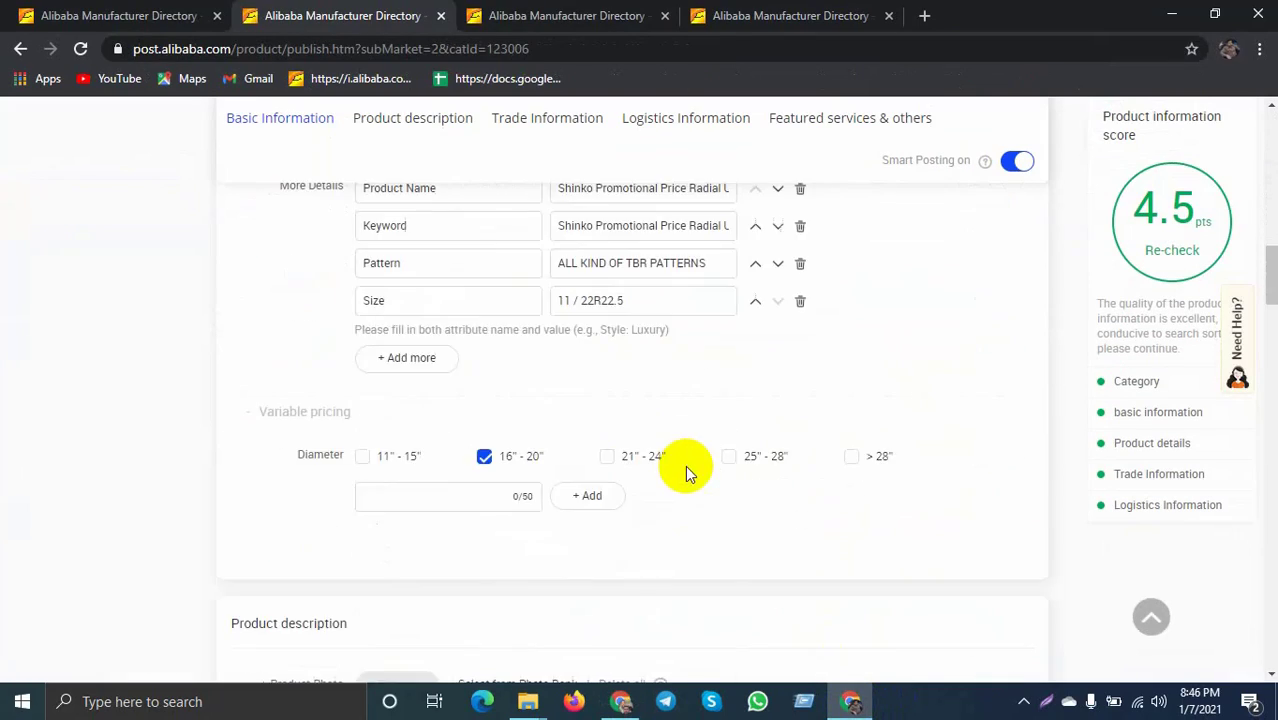
scroll(690, 465, "down", 20)
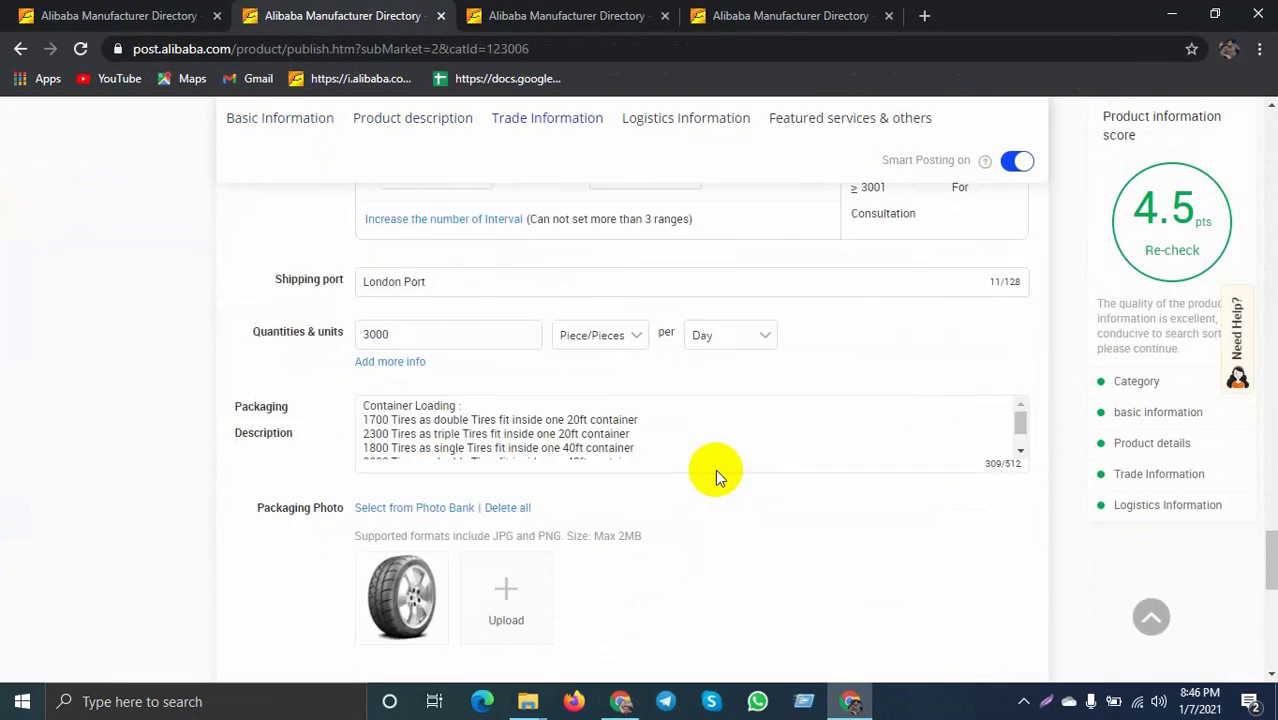
scroll(715, 469, "down", 10)
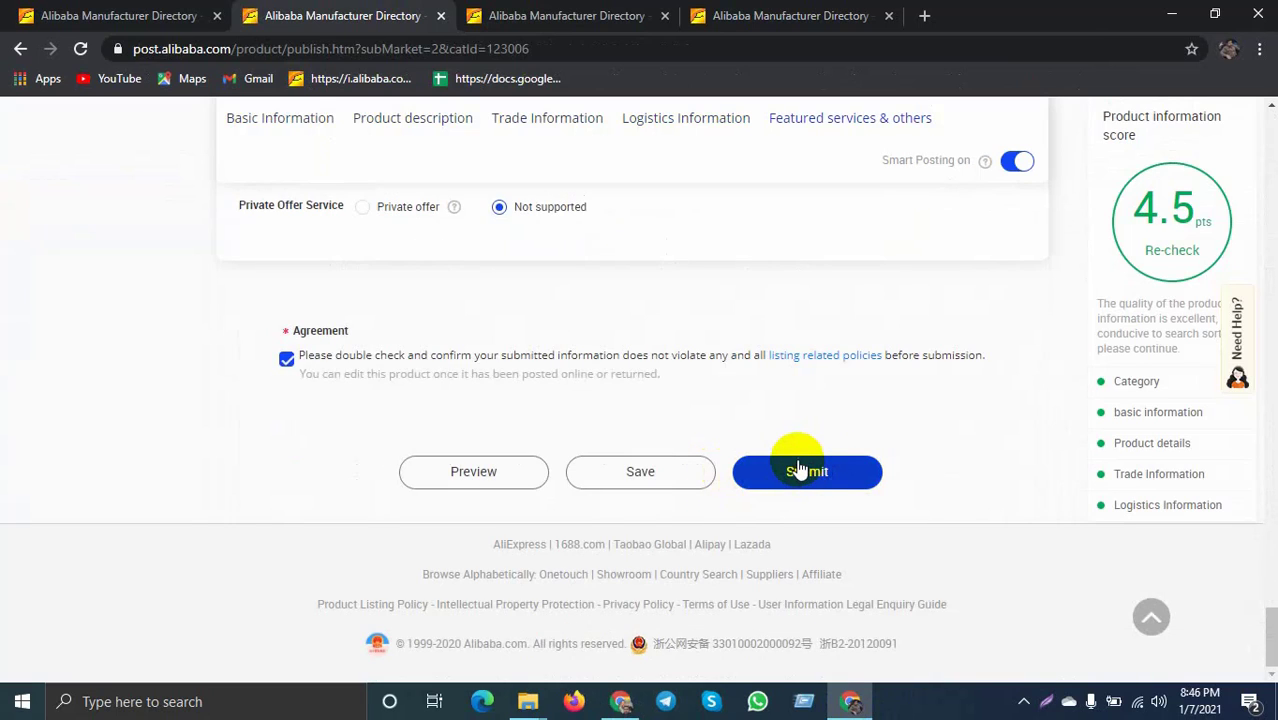
left_click(788, 474)
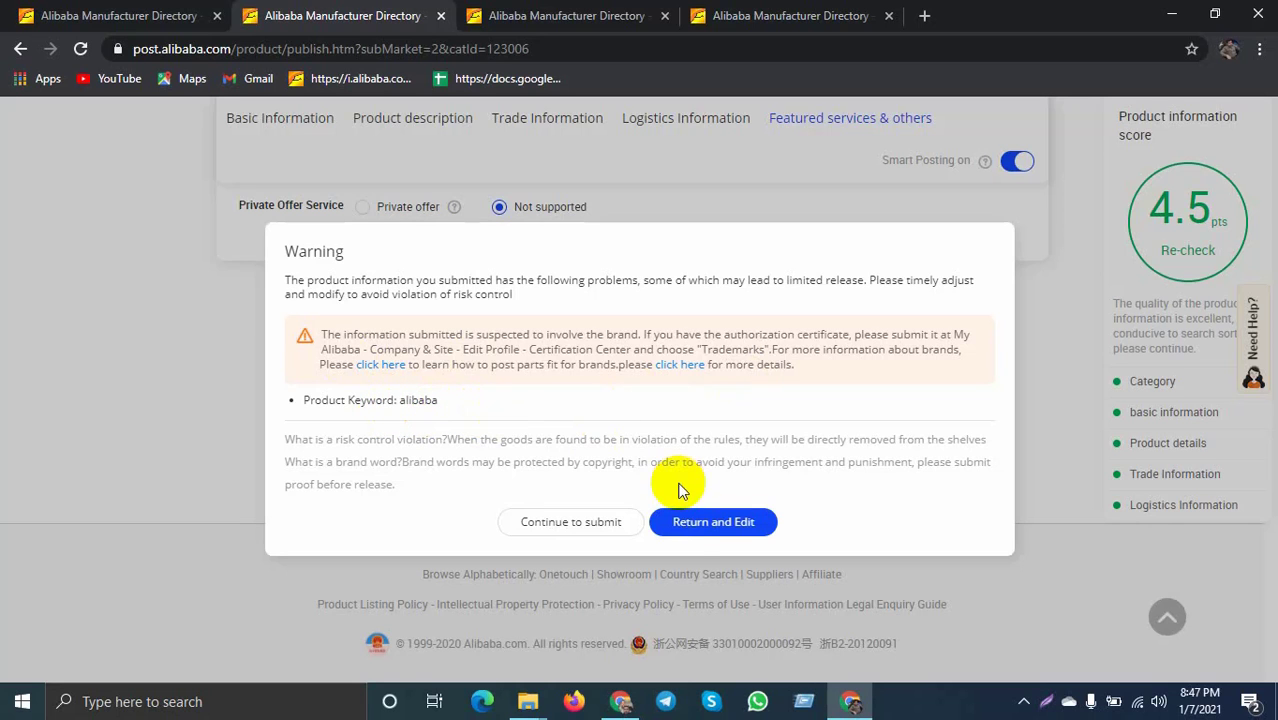
Return to editing the listing and remove the word "alibaba" from the third product keyword, leaving "truck tire valve"
left_click(694, 522)
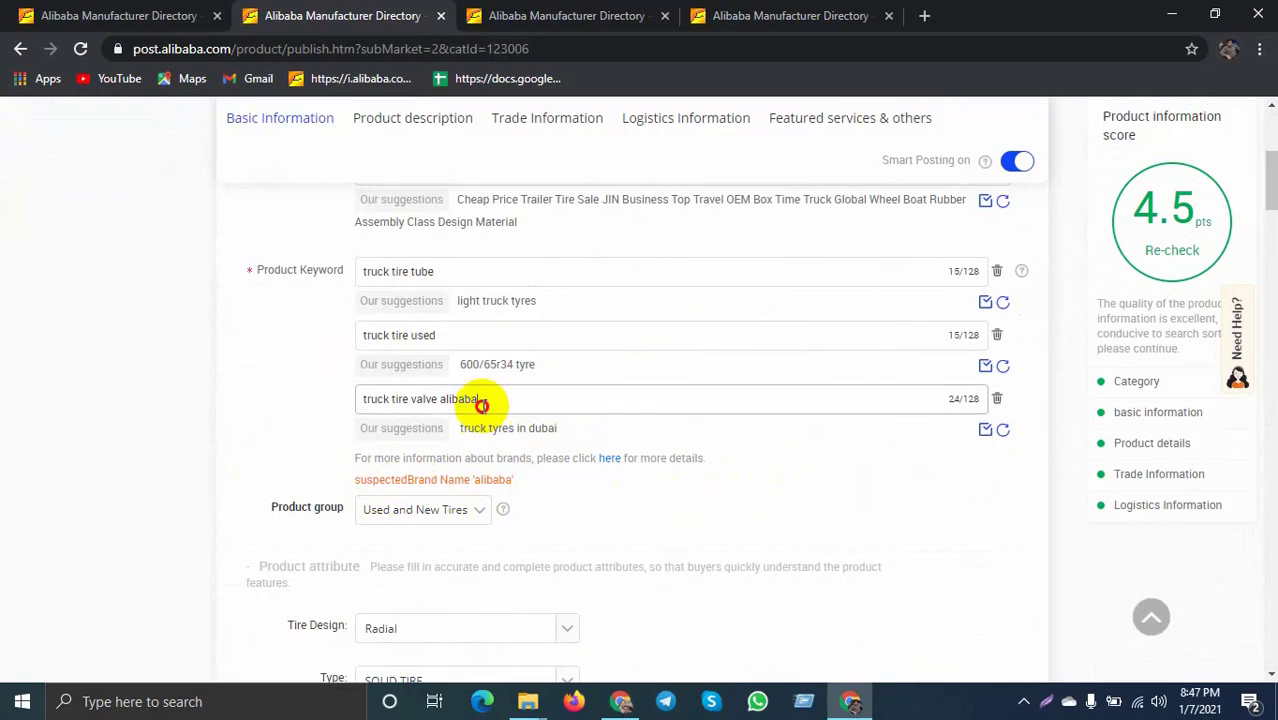
left_click_drag(479, 403, 441, 410)
key("BackSpace")
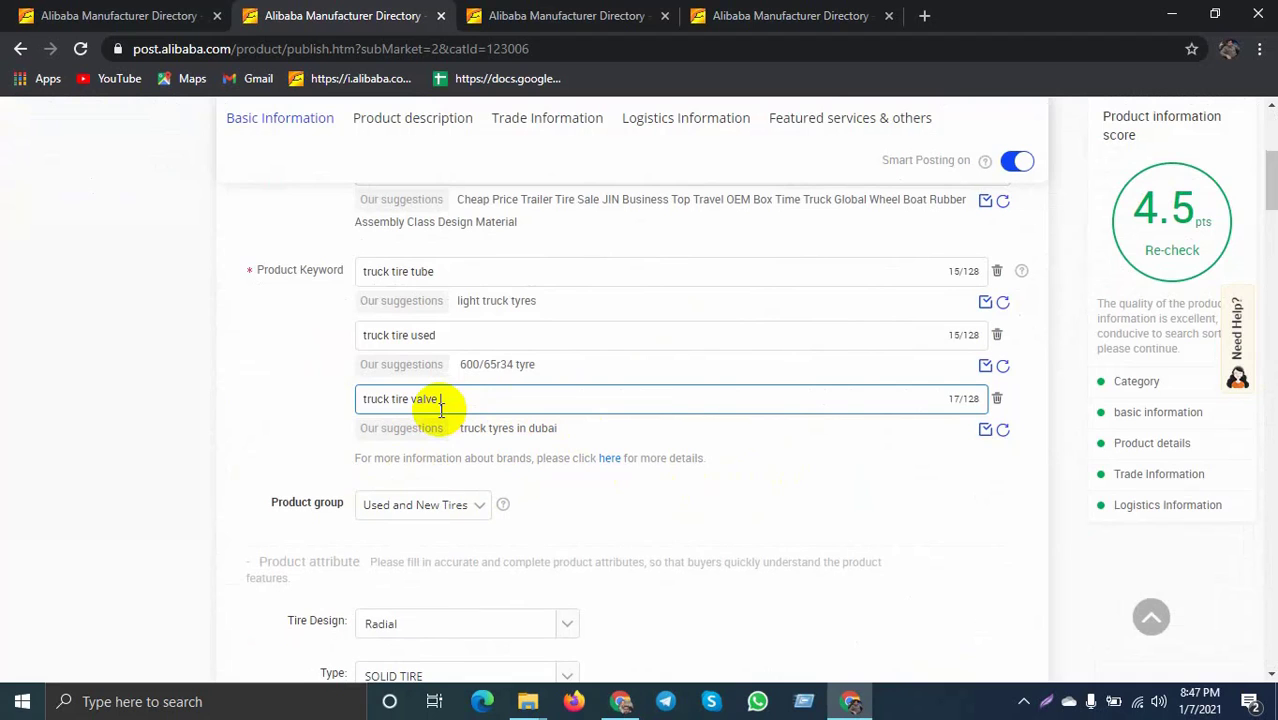
Look through the listing's product photos, videos, trade details, logistics details and product attributes once more
scroll(285, 394, "down", 5)
scroll(400, 420, "down", 20)
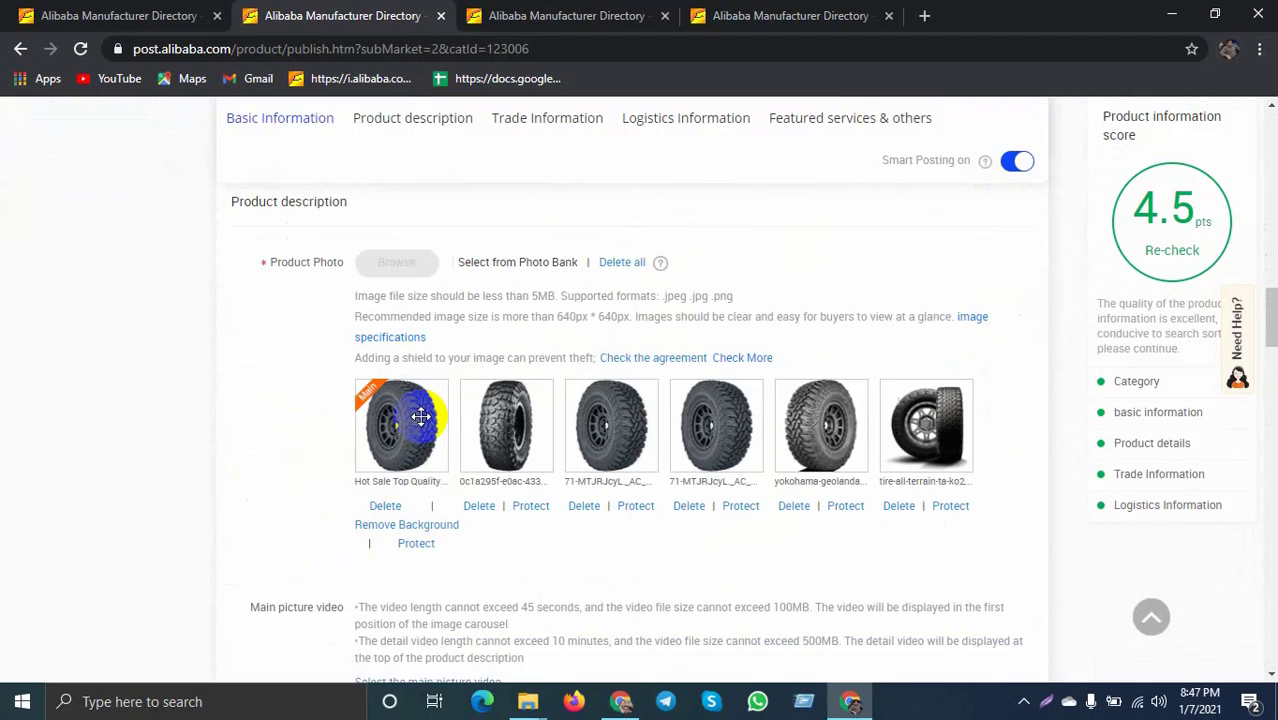
scroll(428, 410, "down", 8)
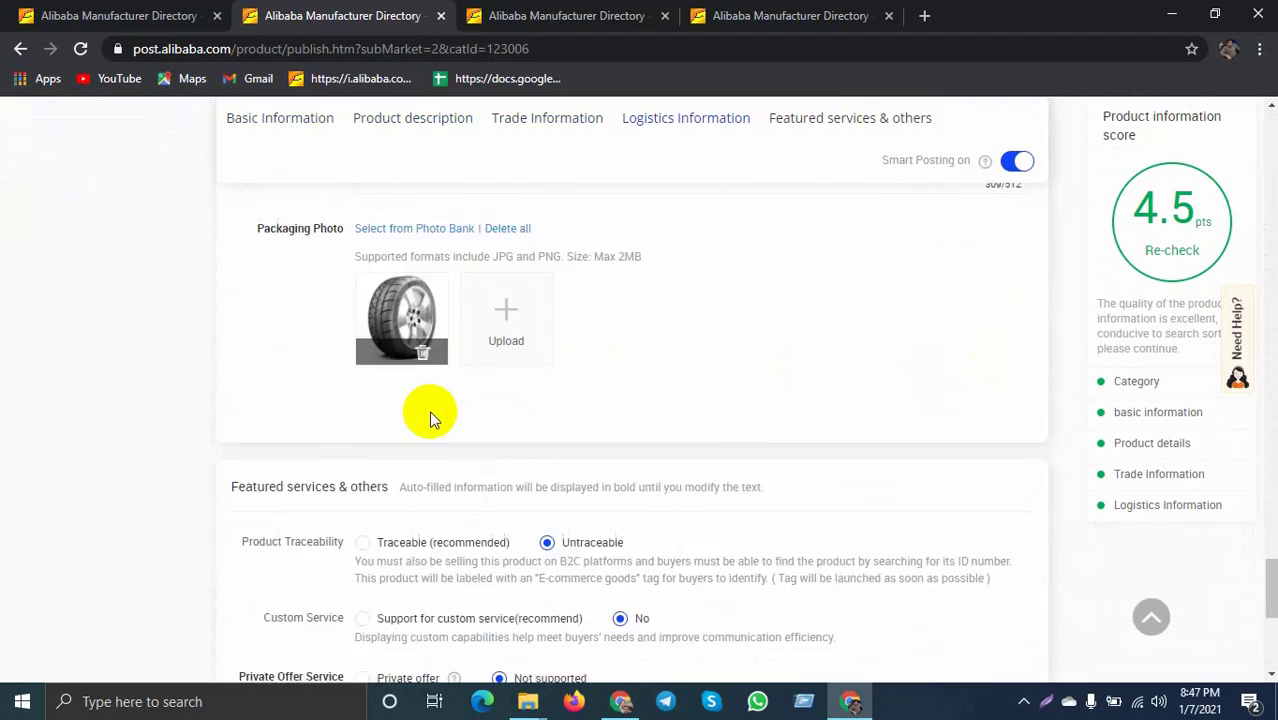
scroll(432, 405, "up", 5)
scroll(434, 418, "up", 15)
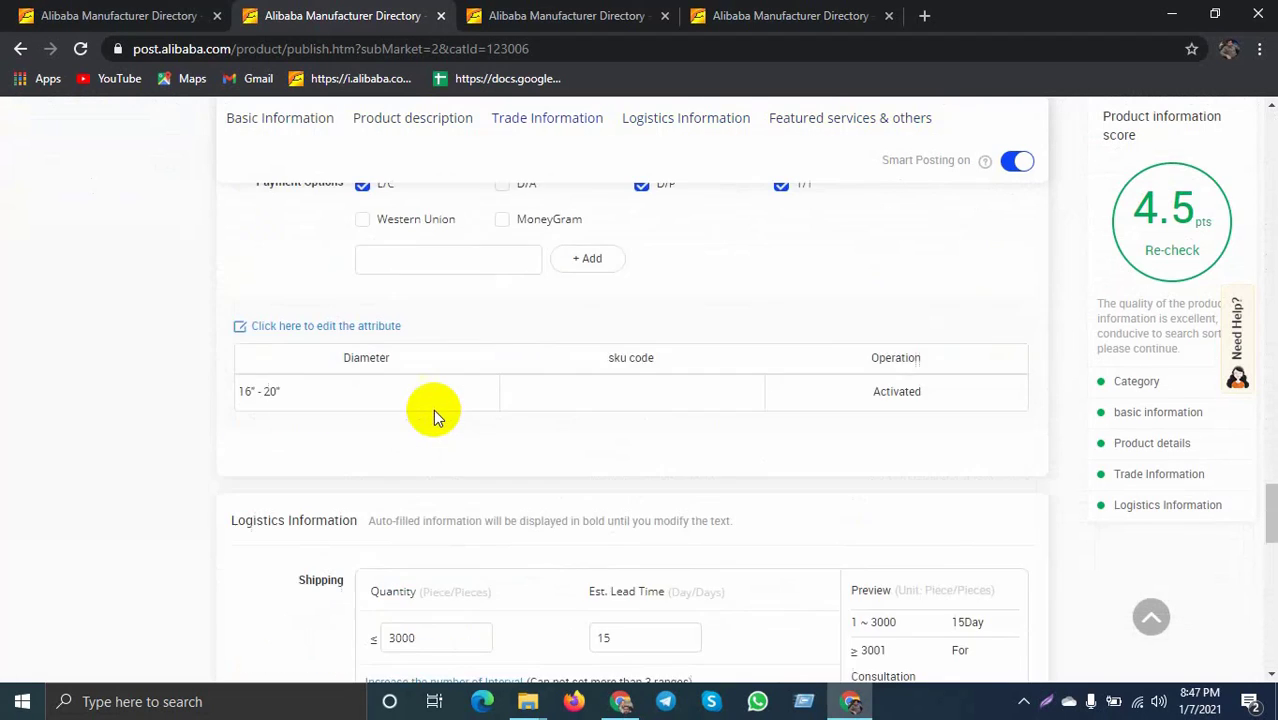
scroll(433, 412, "up", 3)
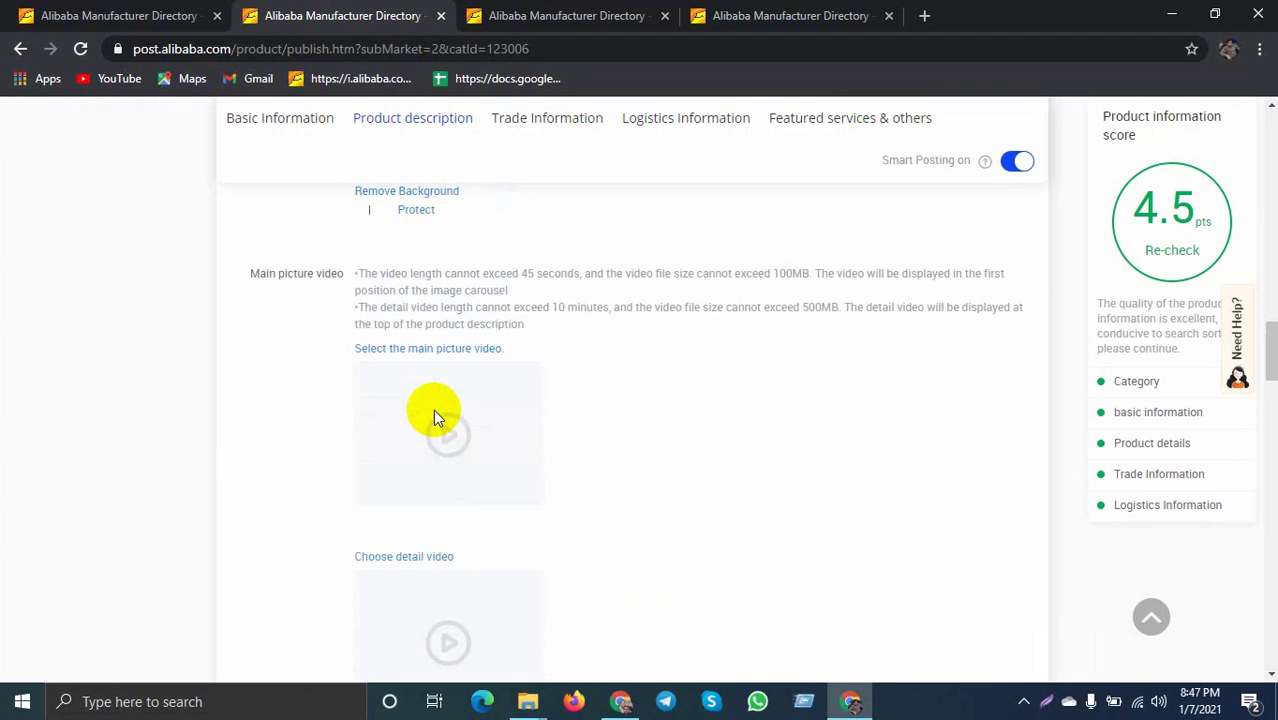
scroll(433, 412, "down", 5)
scroll(436, 413, "up", 1)
scroll(438, 413, "up", 12)
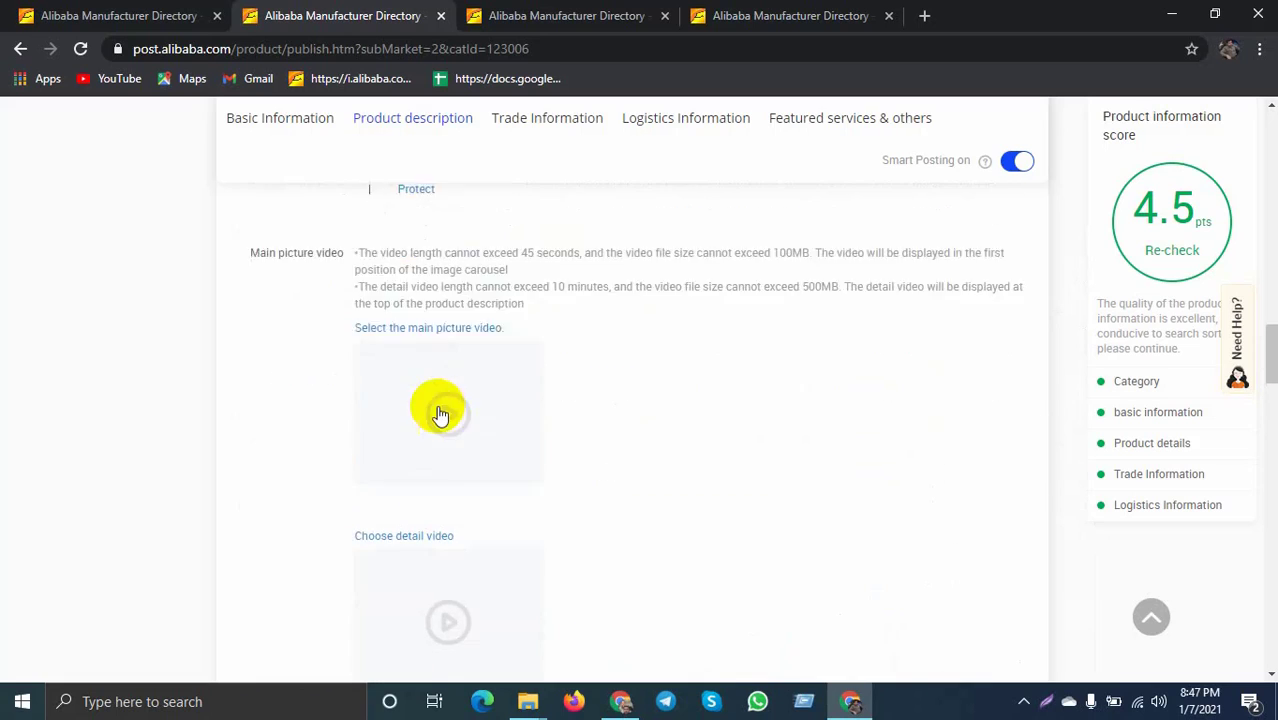
scroll(438, 413, "up", 1)
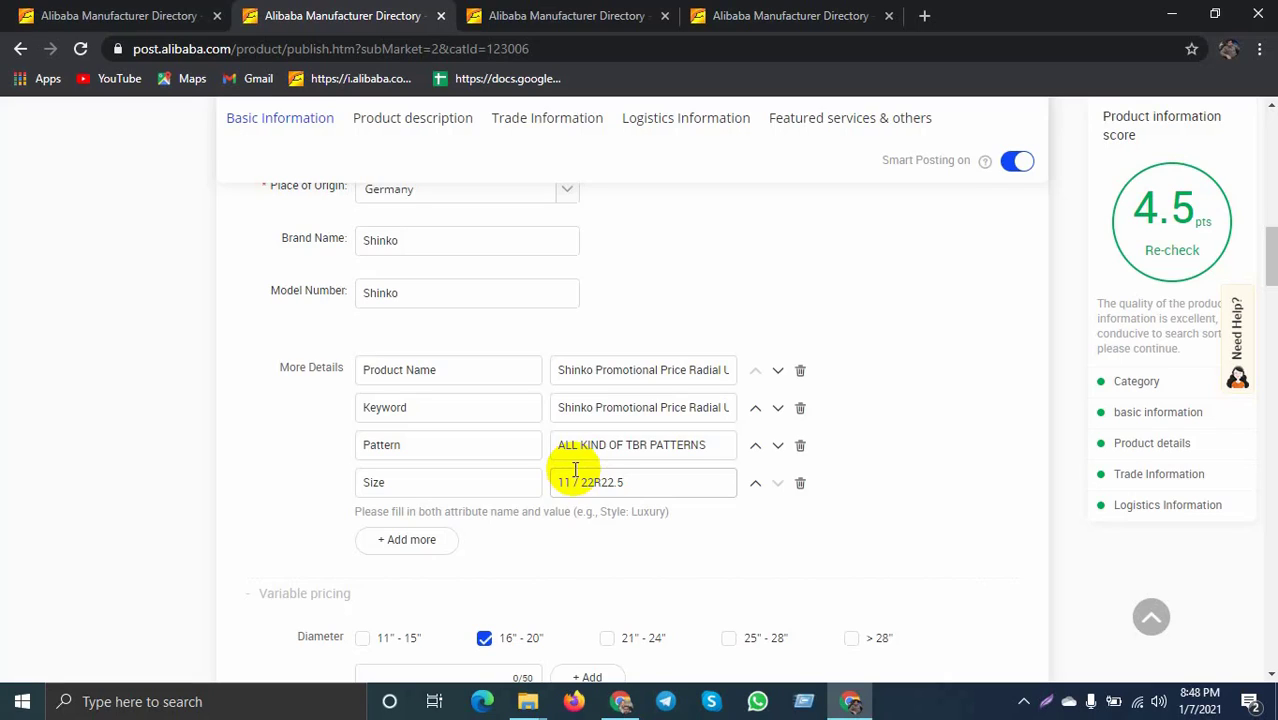
Submit the corrected Shinko truck tire listing for approval
scroll(575, 470, "down", 10)
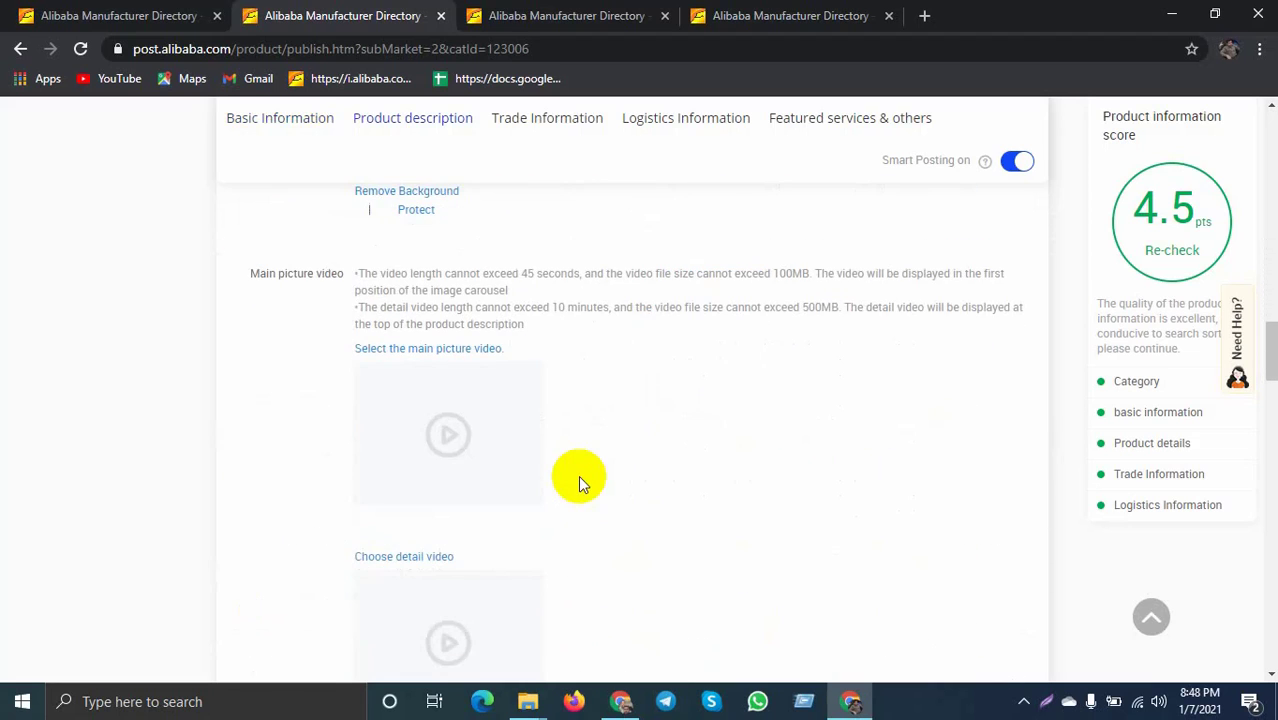
scroll(580, 480, "down", 10)
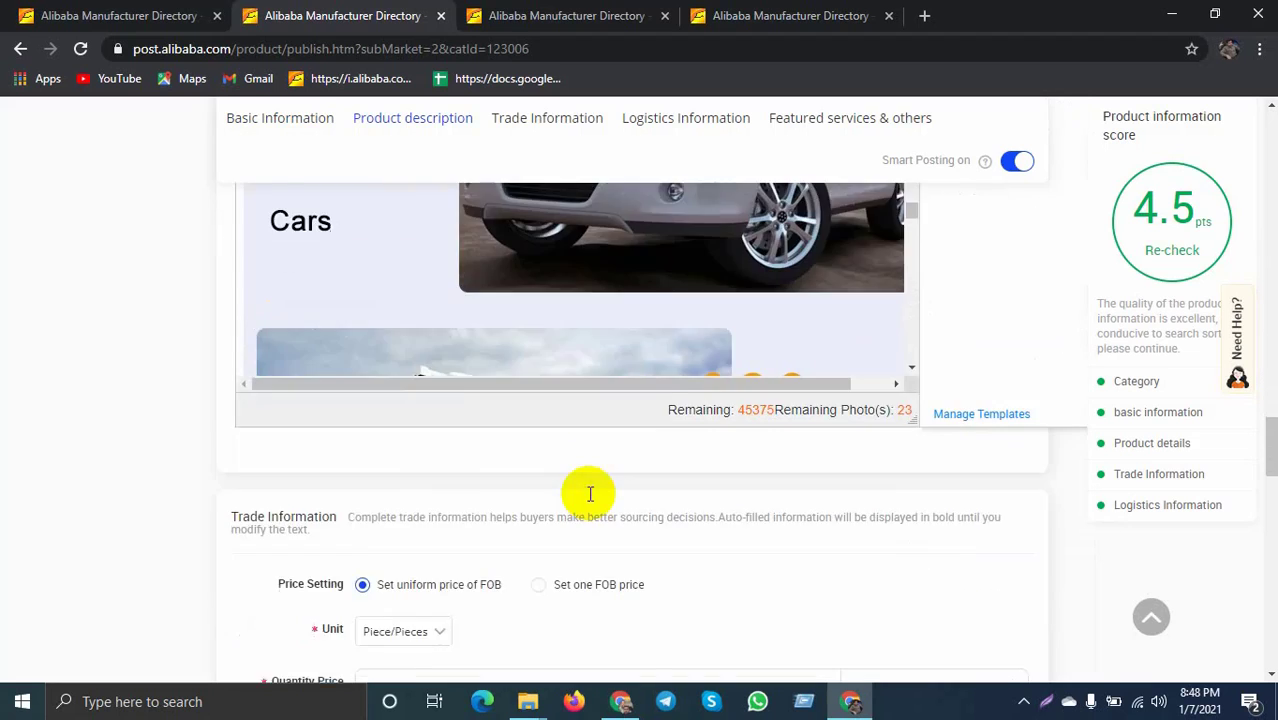
scroll(590, 494, "down", 15)
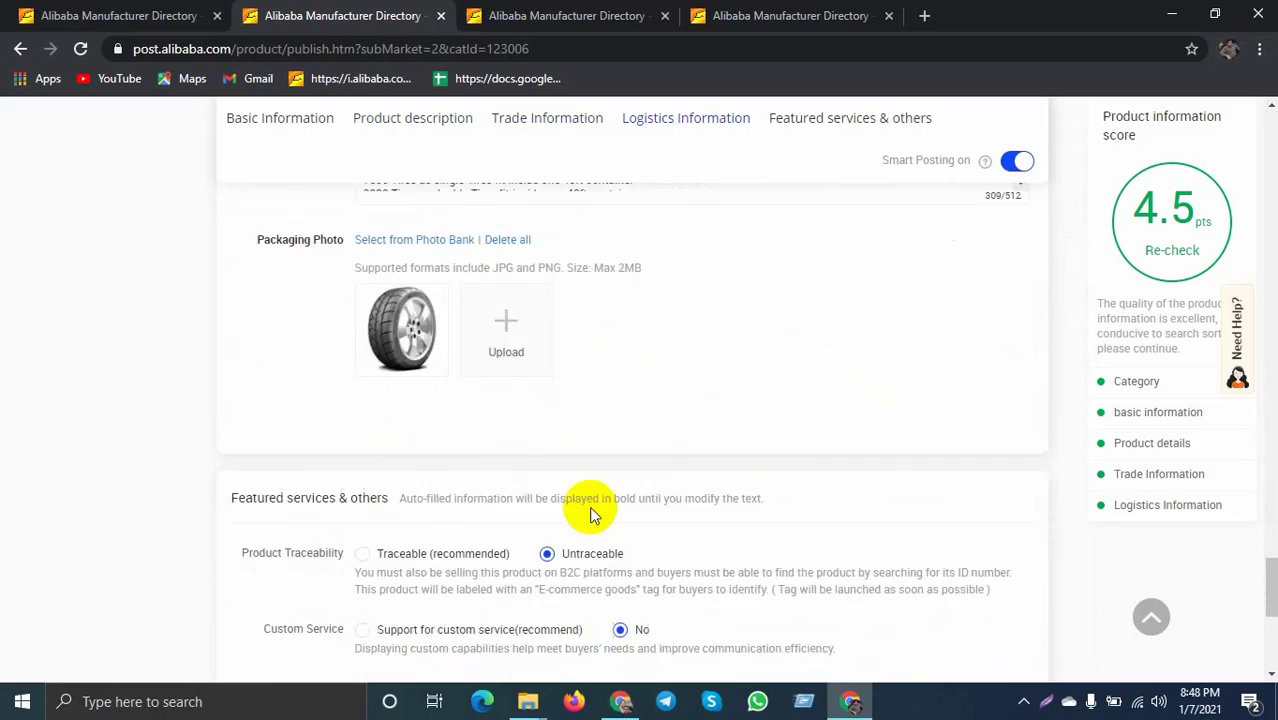
scroll(589, 512, "down", 6)
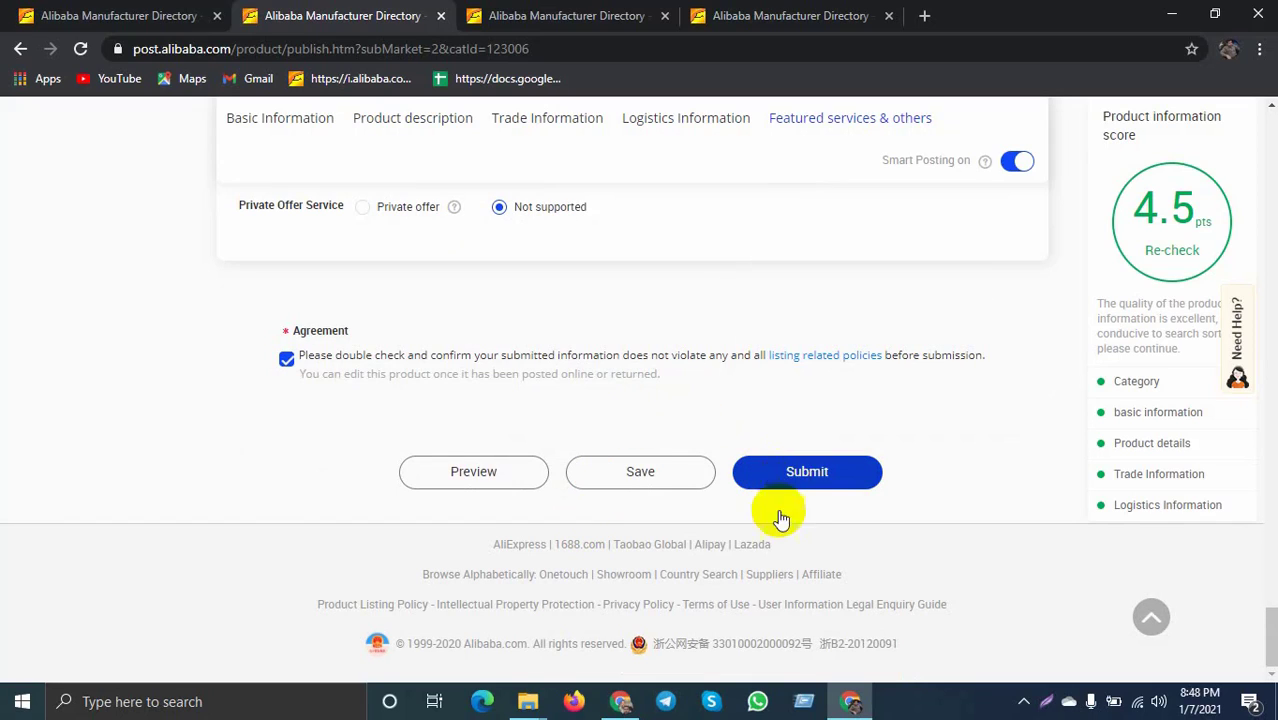
left_click(800, 476)
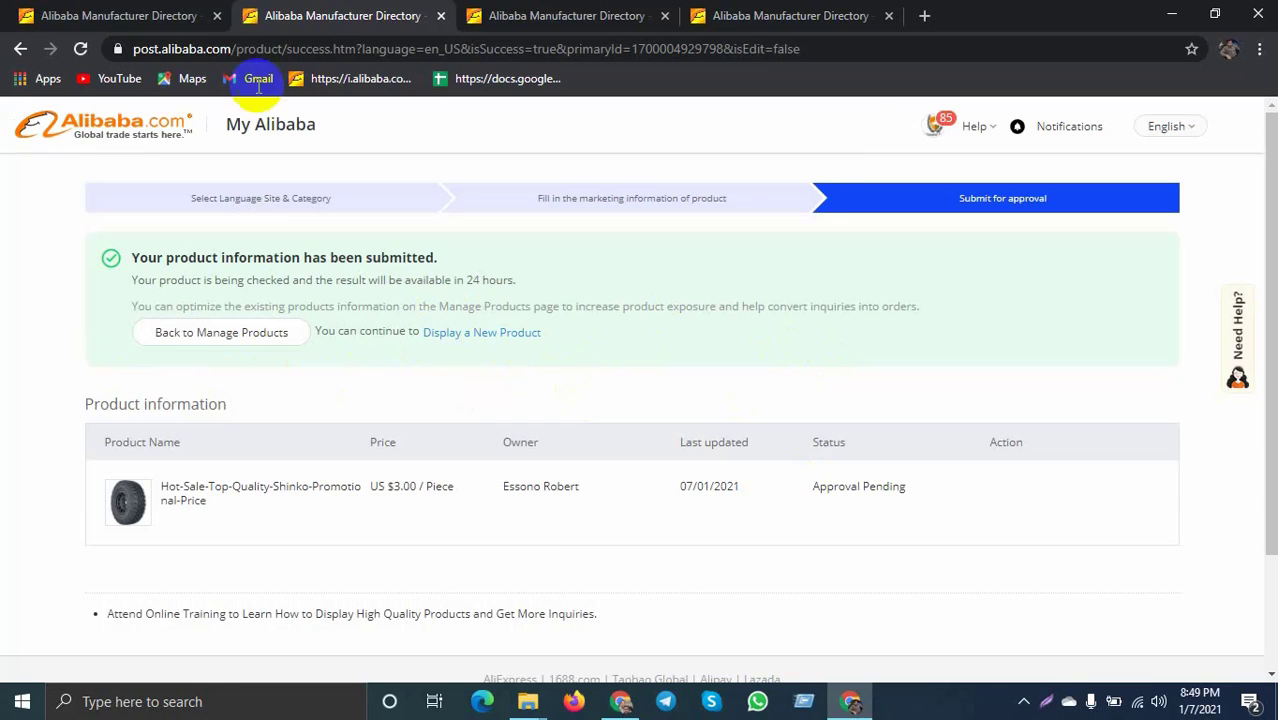
Open the Manage Products list from the My Alibaba home page and check the approved and approval-pending product counts
left_click(100, 14)
mouse_move(88, 258)
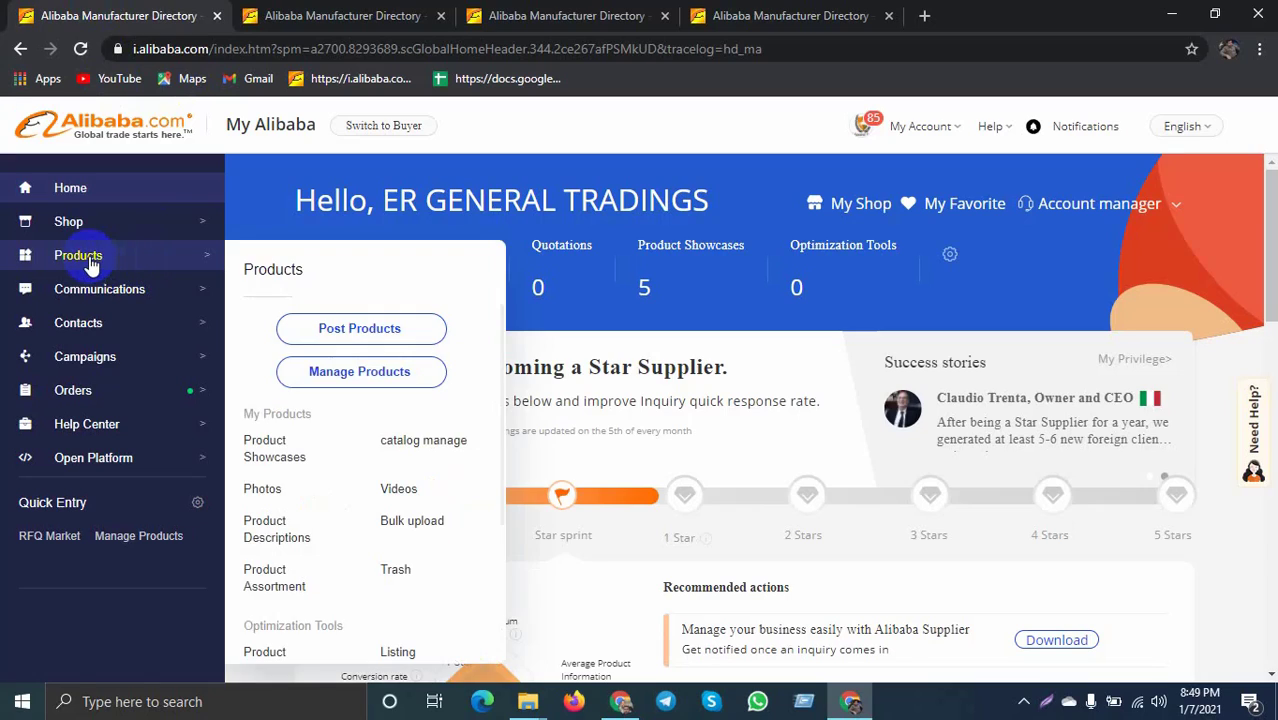
left_click(90, 262)
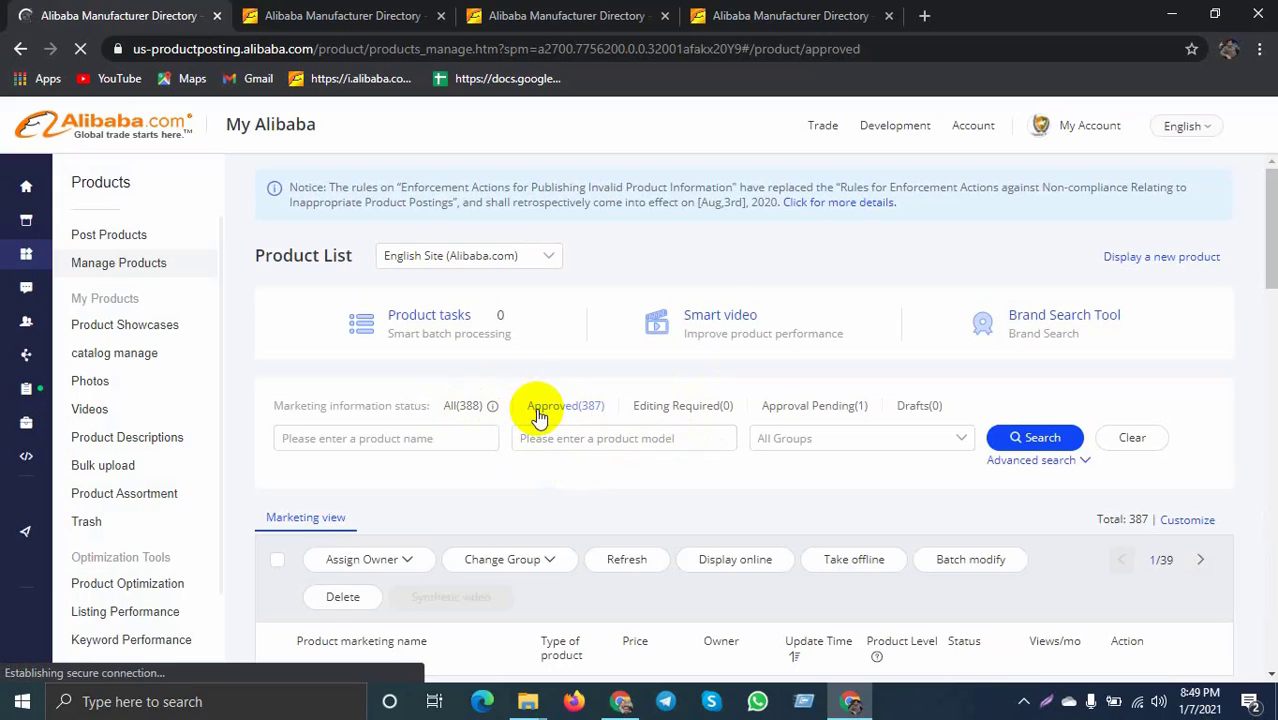
scroll(570, 400, "down", 1)
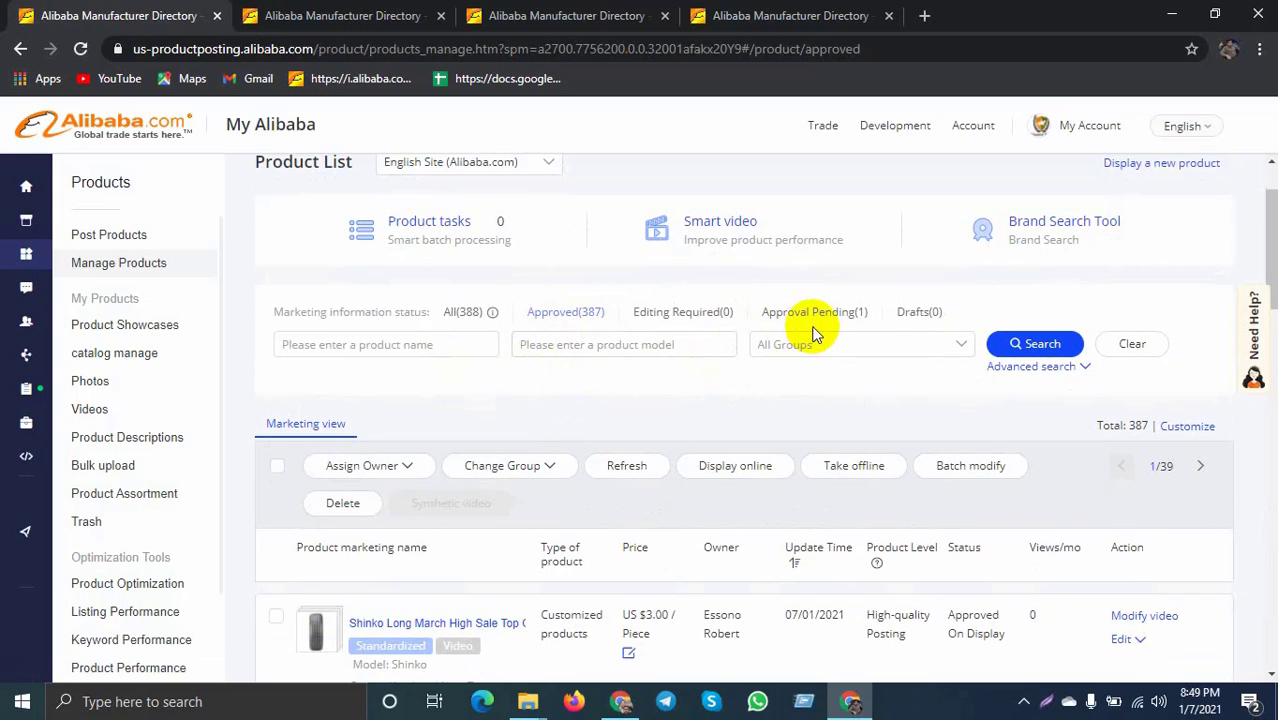
scroll(862, 328, "down", 2)
scroll(850, 354, "up", 2)
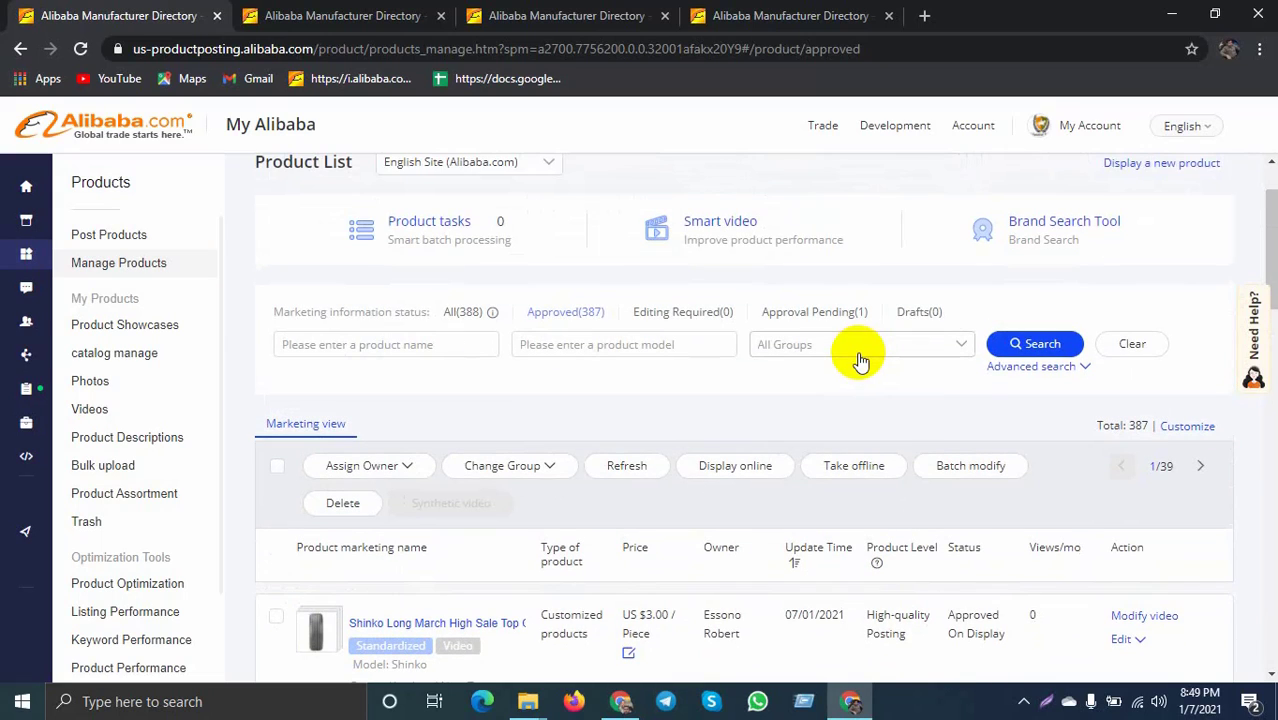
scroll(858, 360, "up", 1)
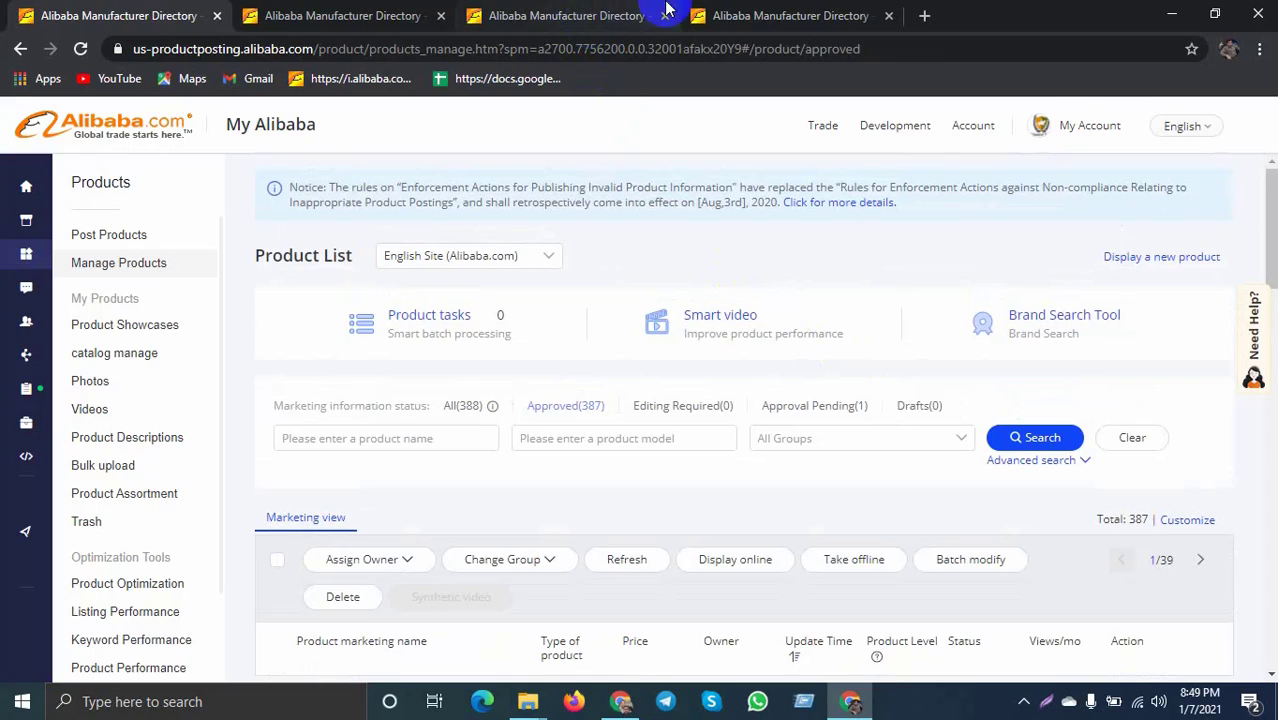
Go back to the submission confirmation page and review the new listing's price, update date and approval status
left_click(785, 15)
left_click(590, 15)
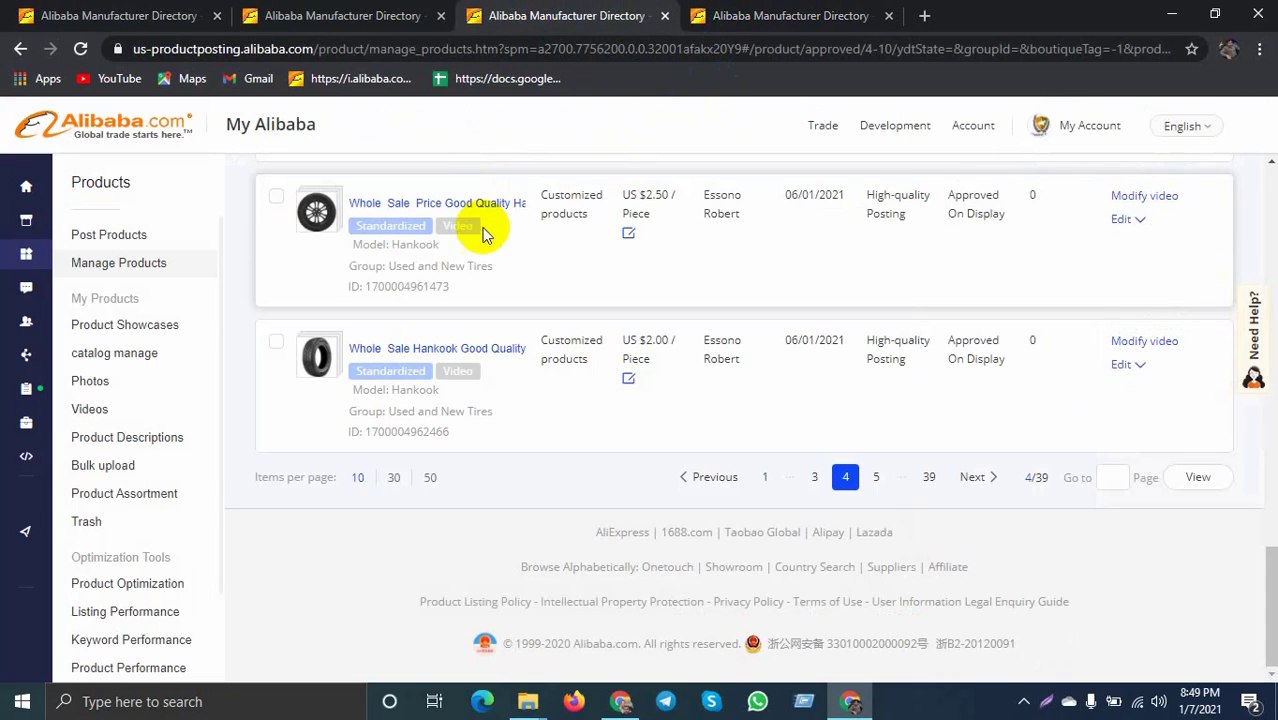
left_click(340, 15)
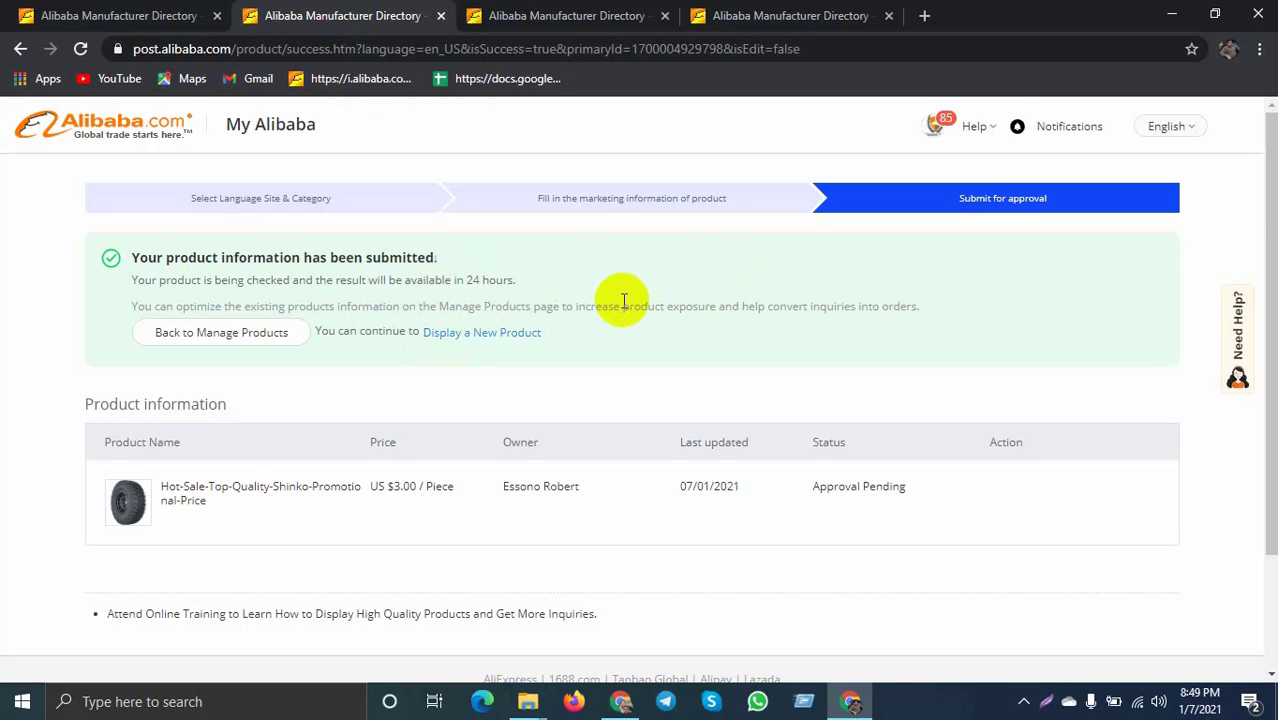
scroll(623, 300, "down", 2)
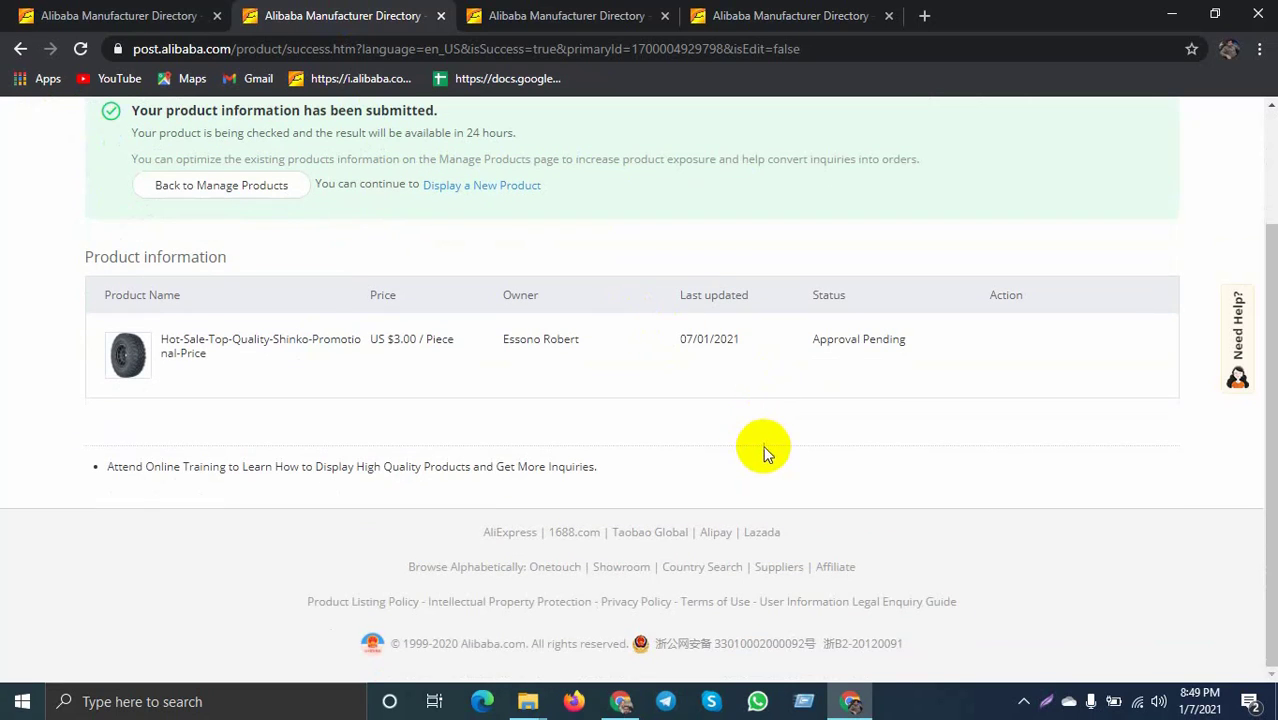
scroll(700, 430, "up", 2)
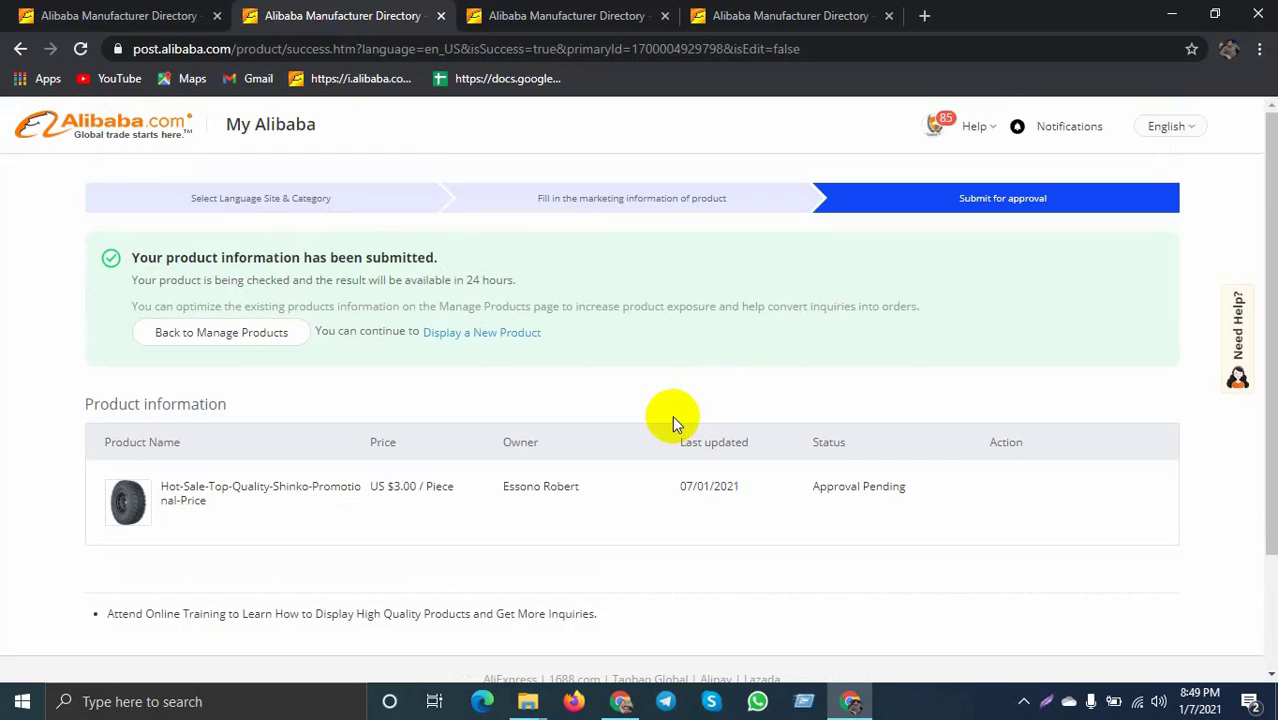
scroll(672, 418, "down", 2)
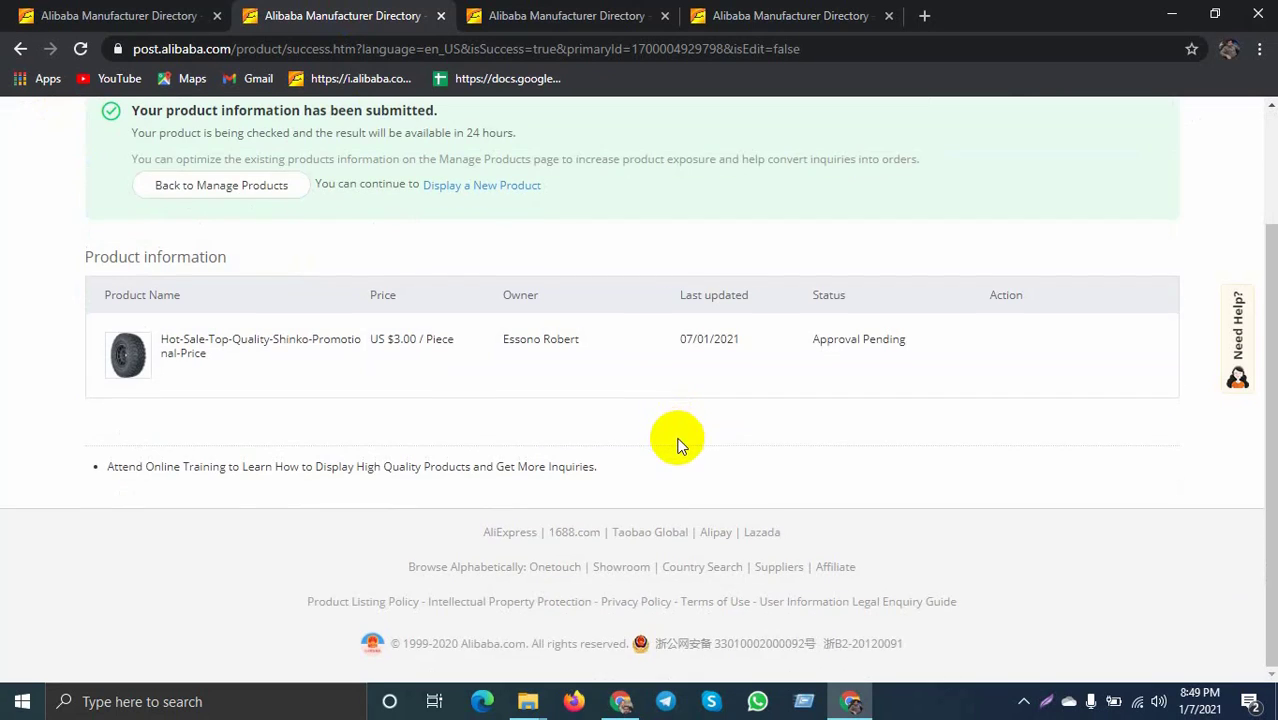
scroll(677, 444, "up", 2)
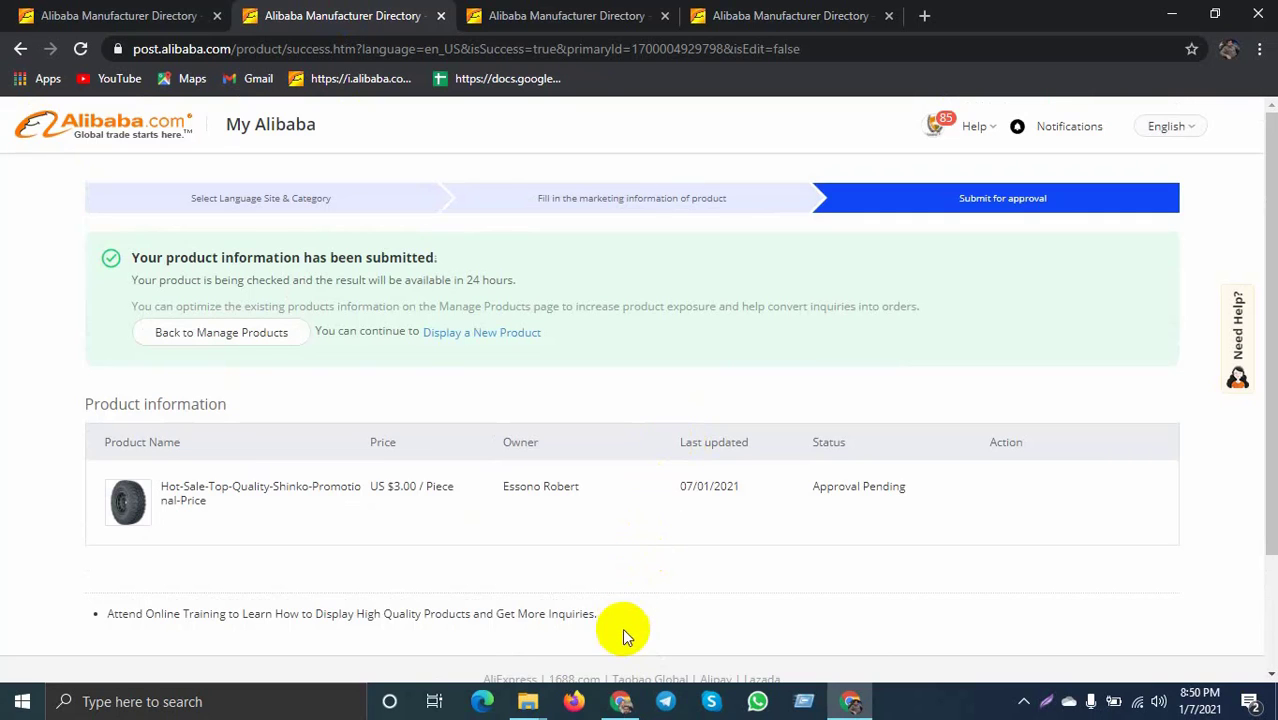
left_click(620, 701)
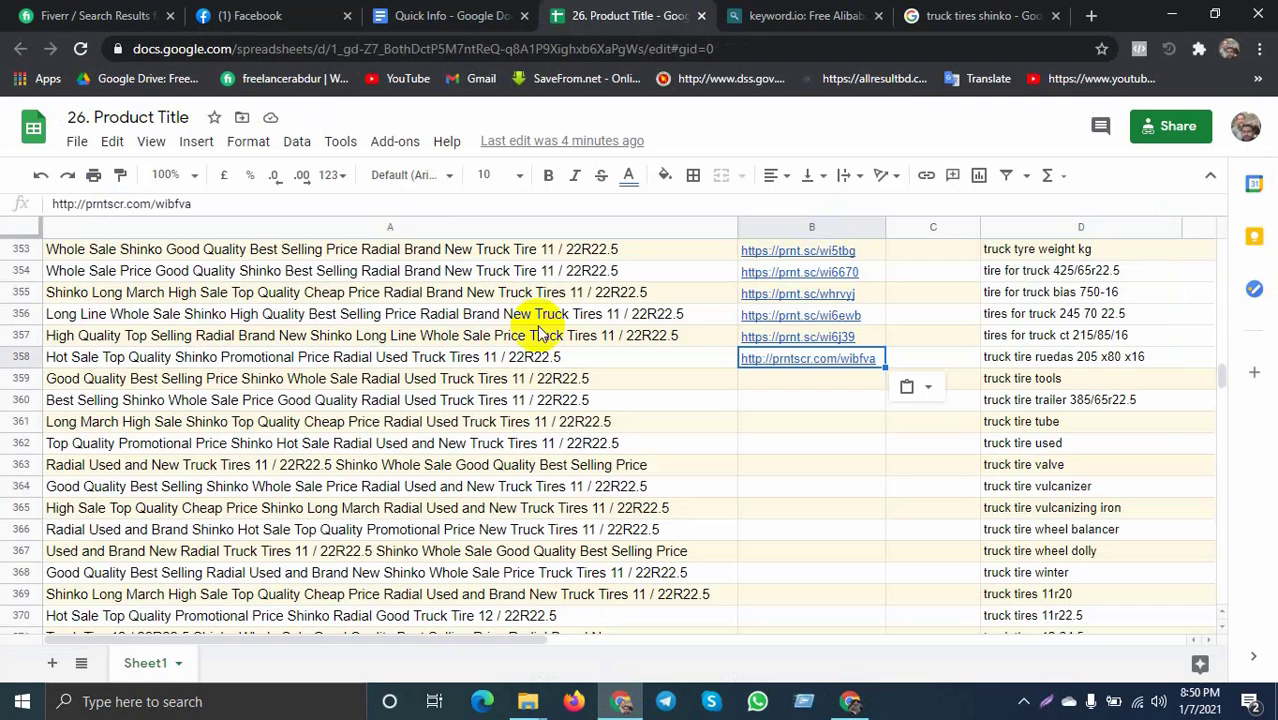
left_click(244, 14)
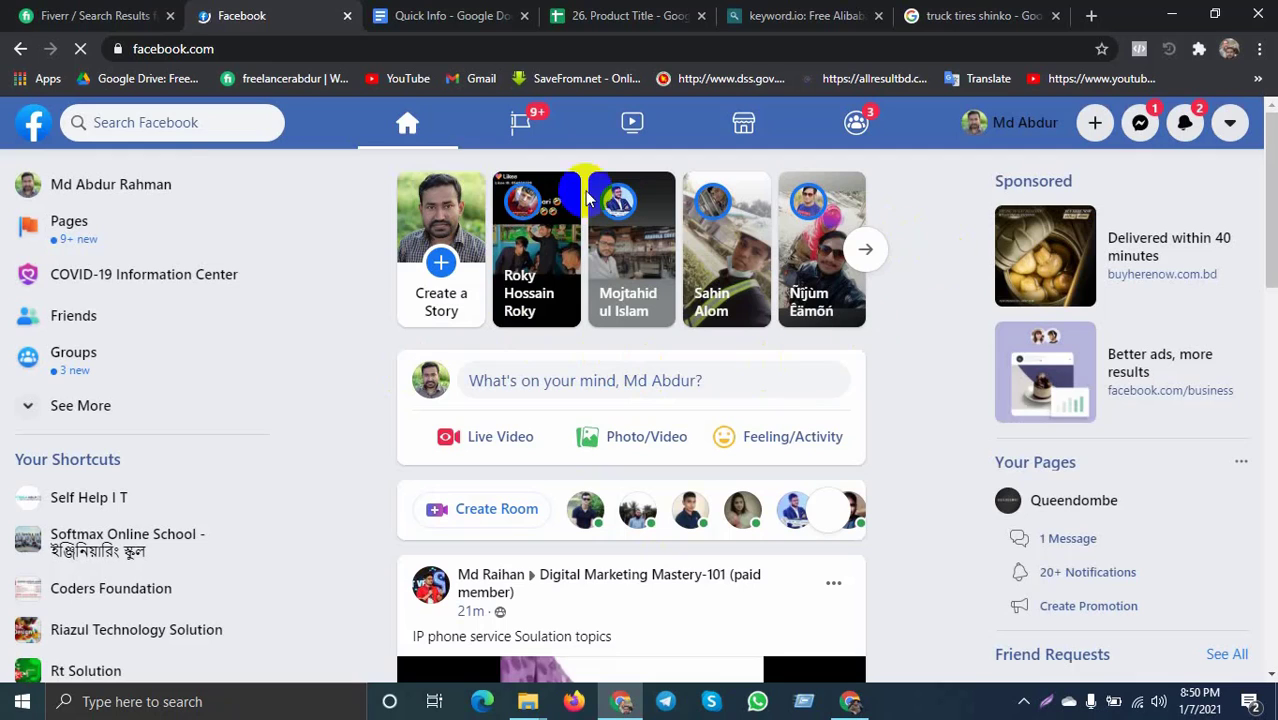
left_click(850, 701)
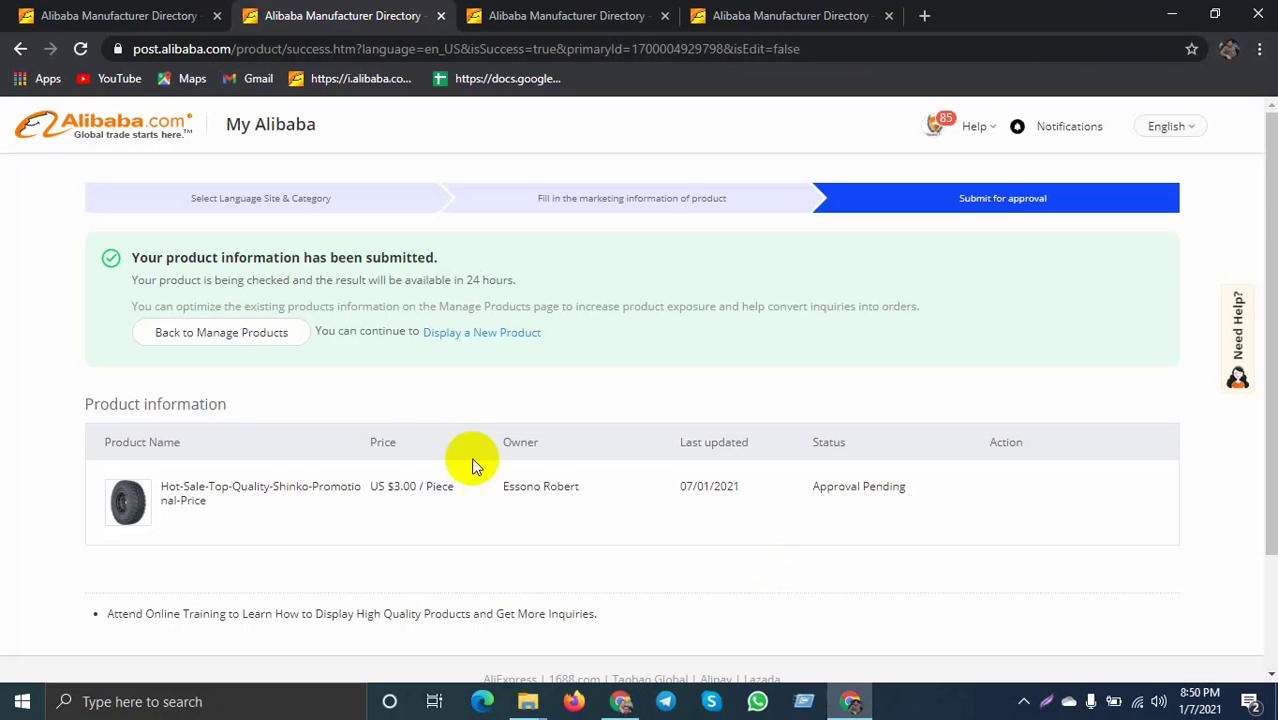
scroll(471, 457, "down", 2)
scroll(456, 423, "up", 2)
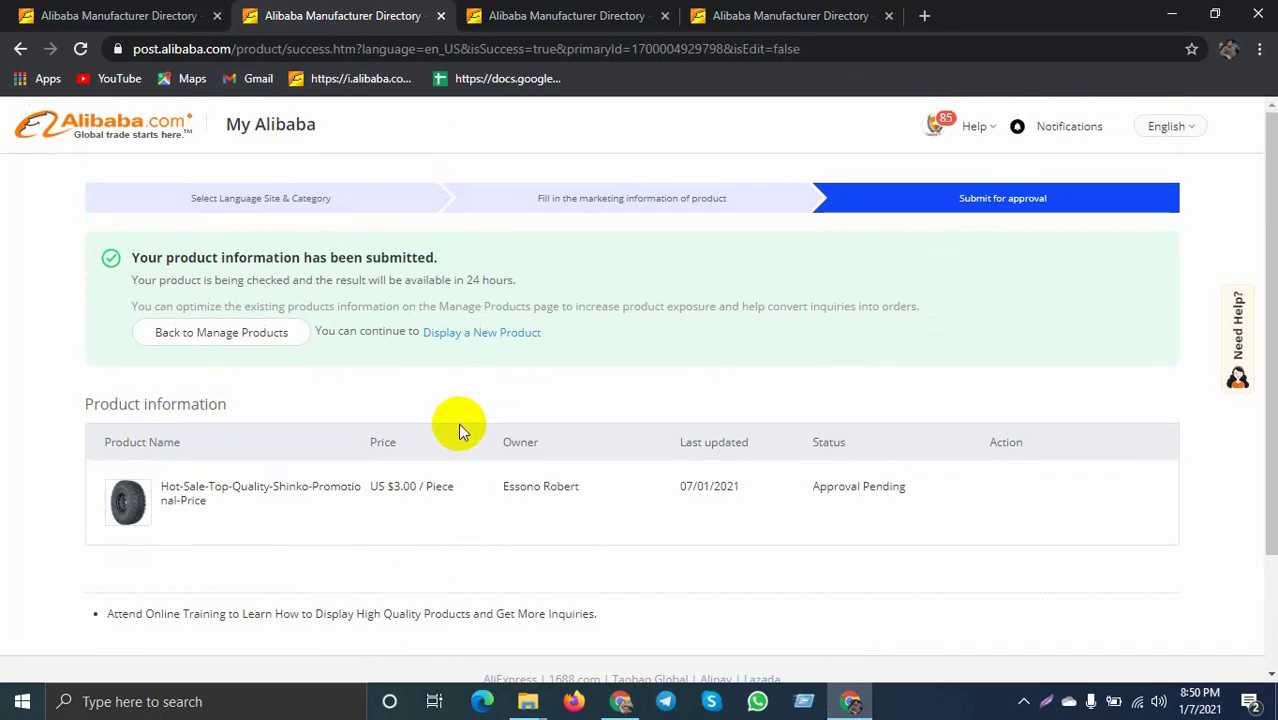